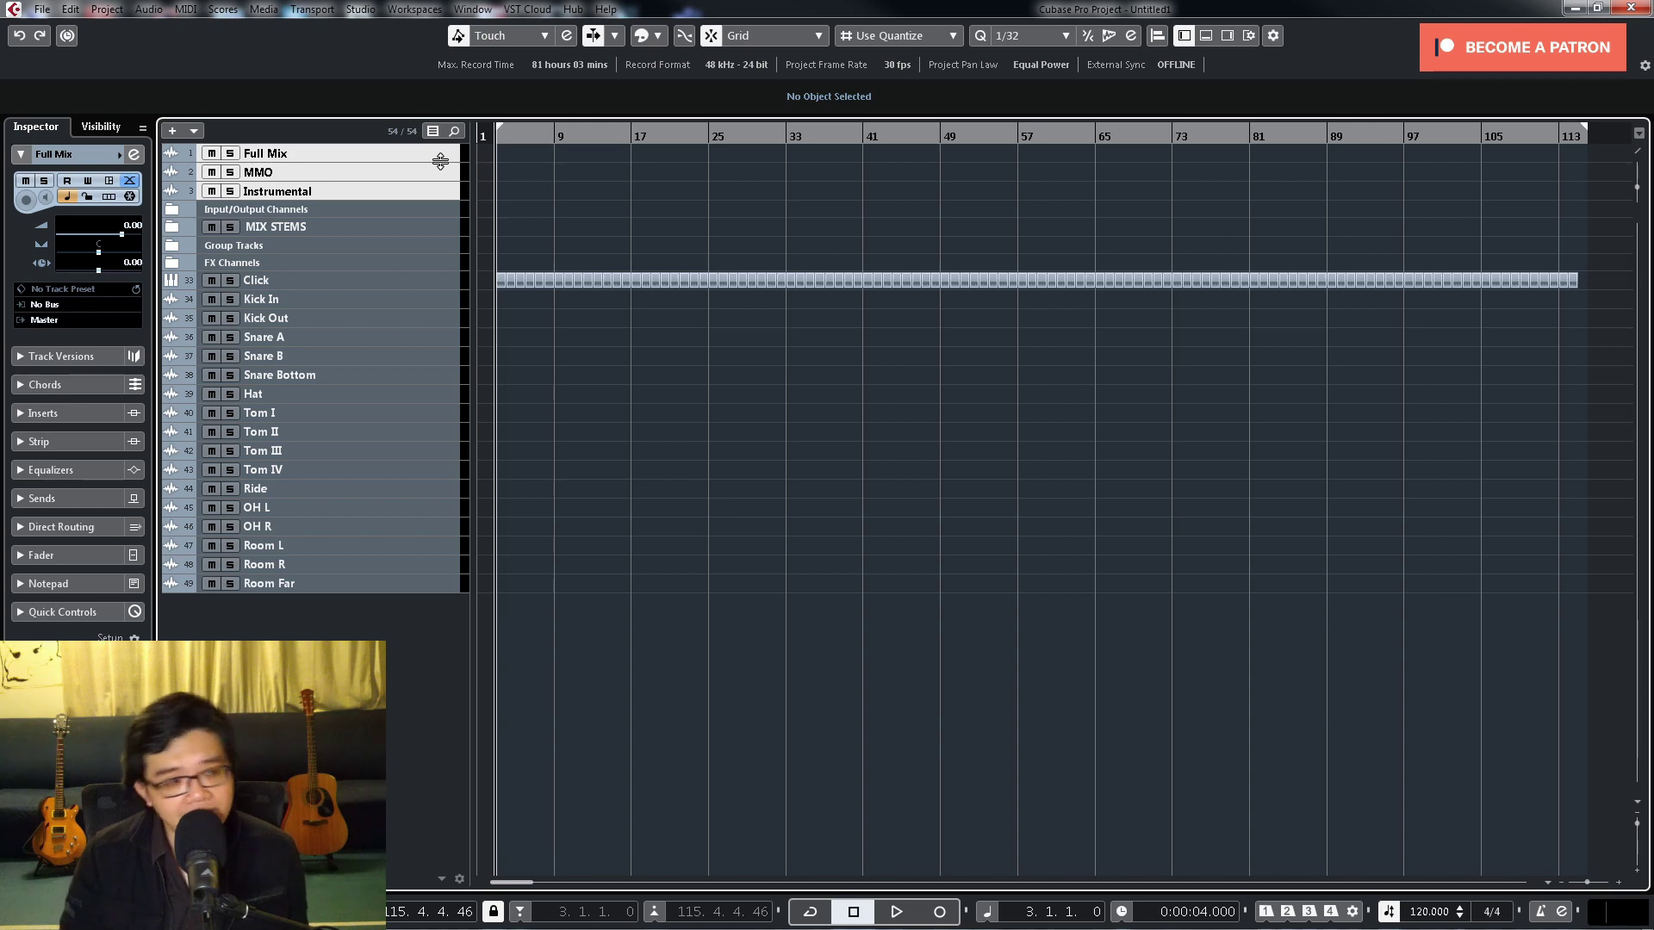
Step: Enlarge the Full Mix, MMO and Instrumental tracks and select each one to present the print tracks
left_click_drag(440, 162, 441, 317)
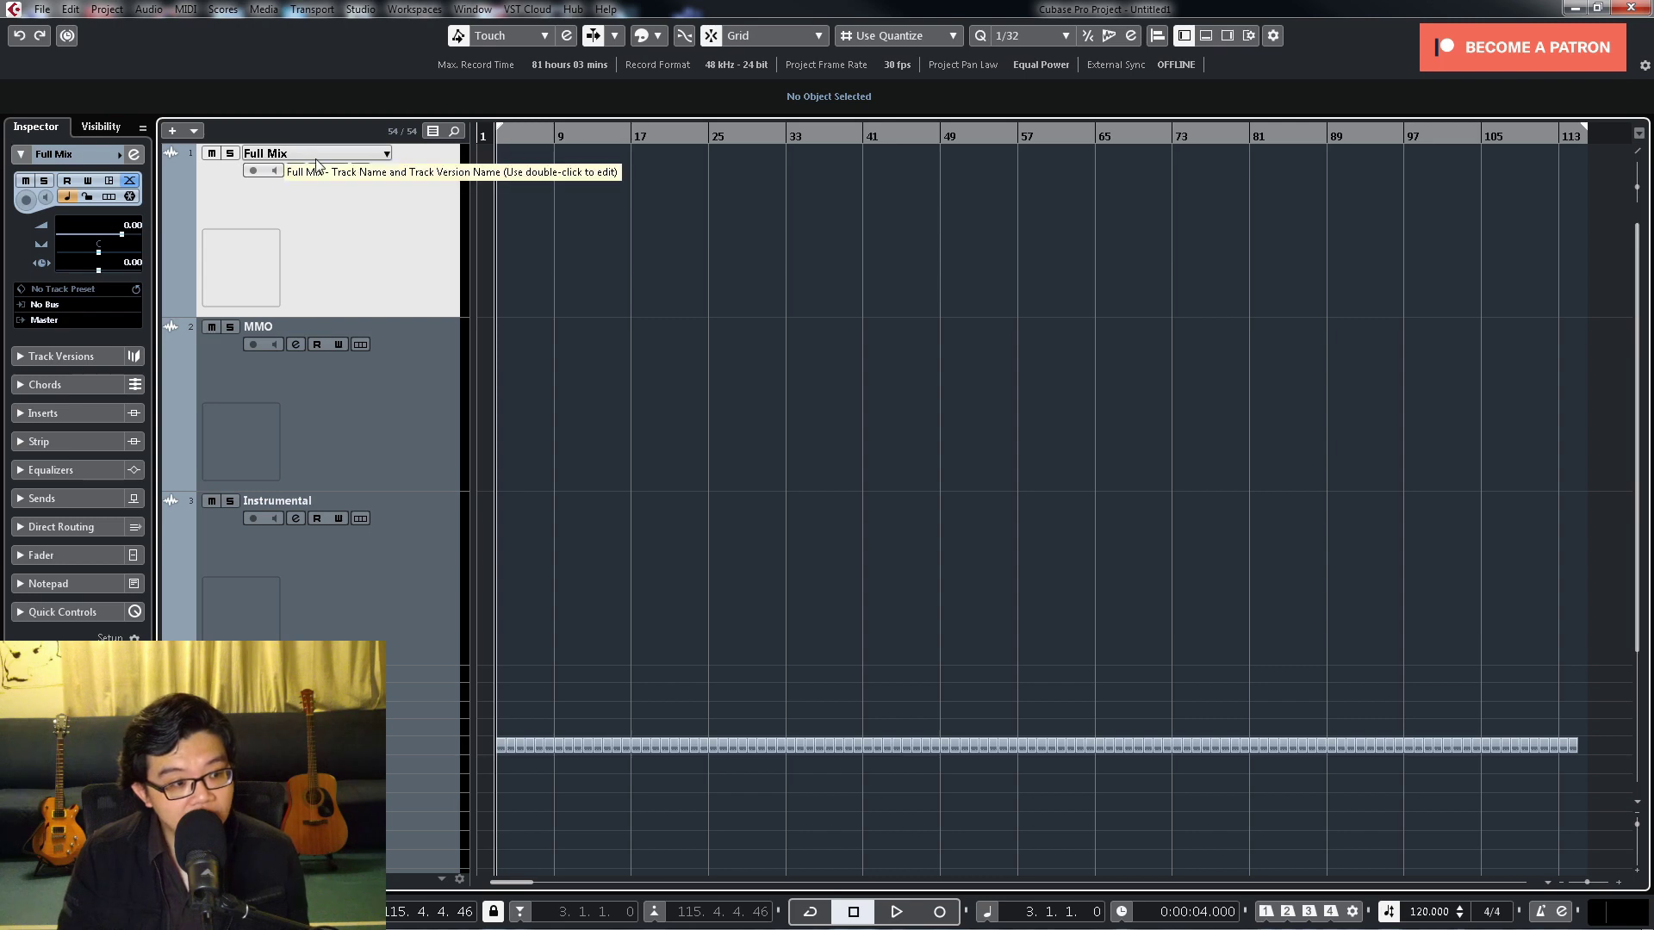
left_click(400, 416)
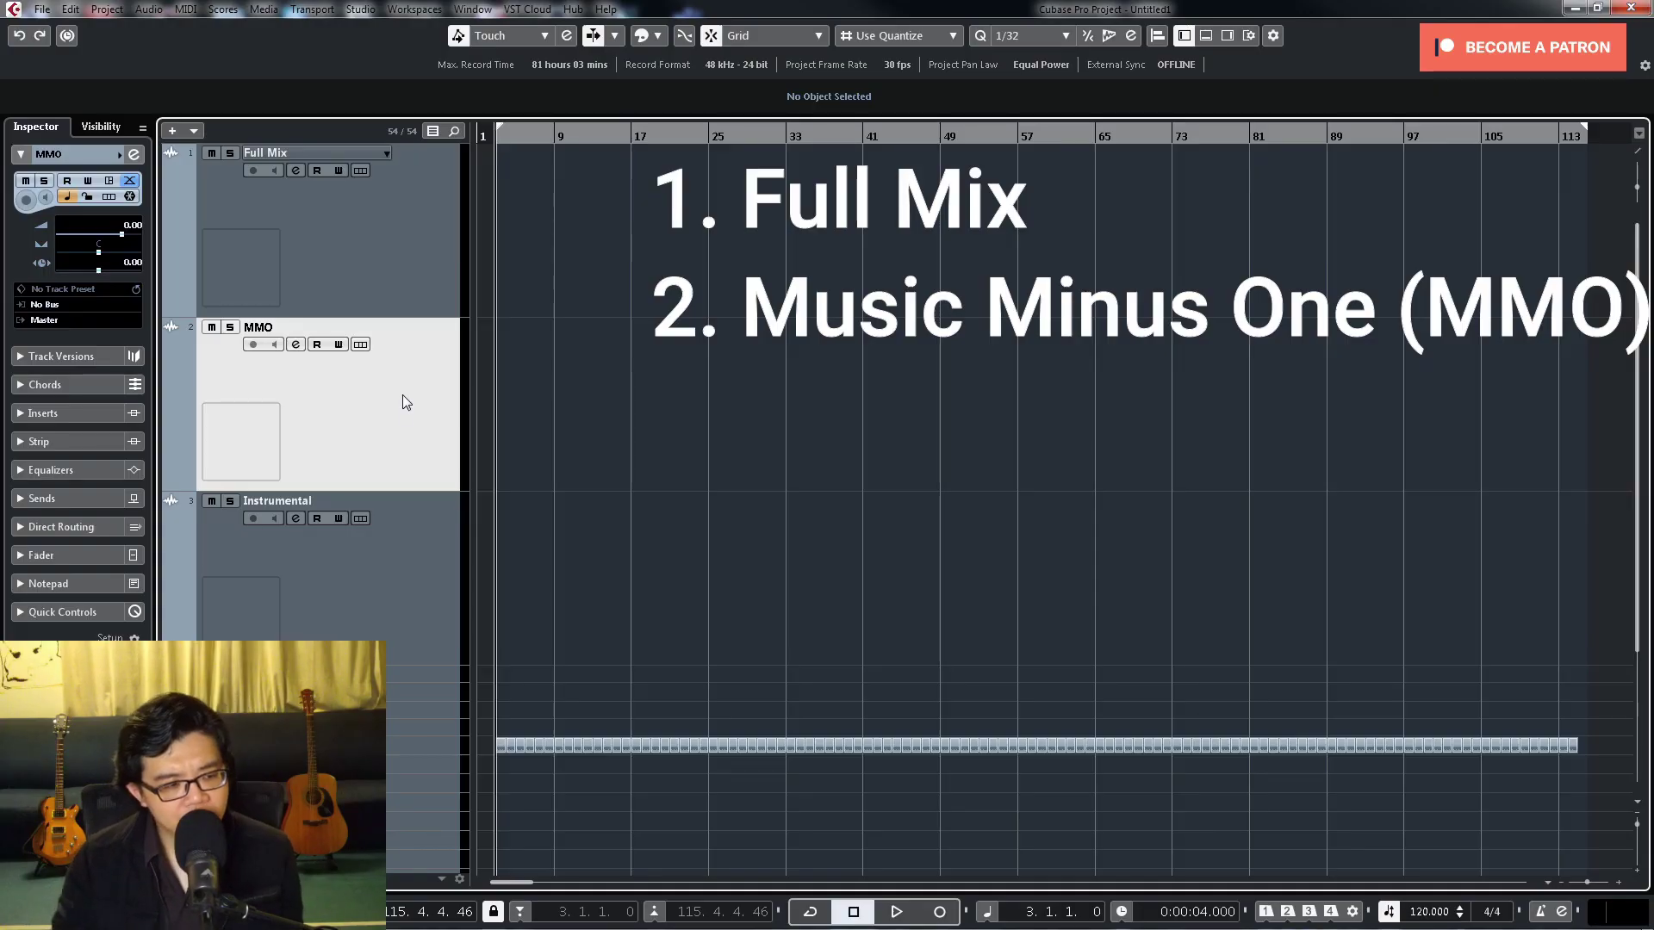
left_click(313, 510)
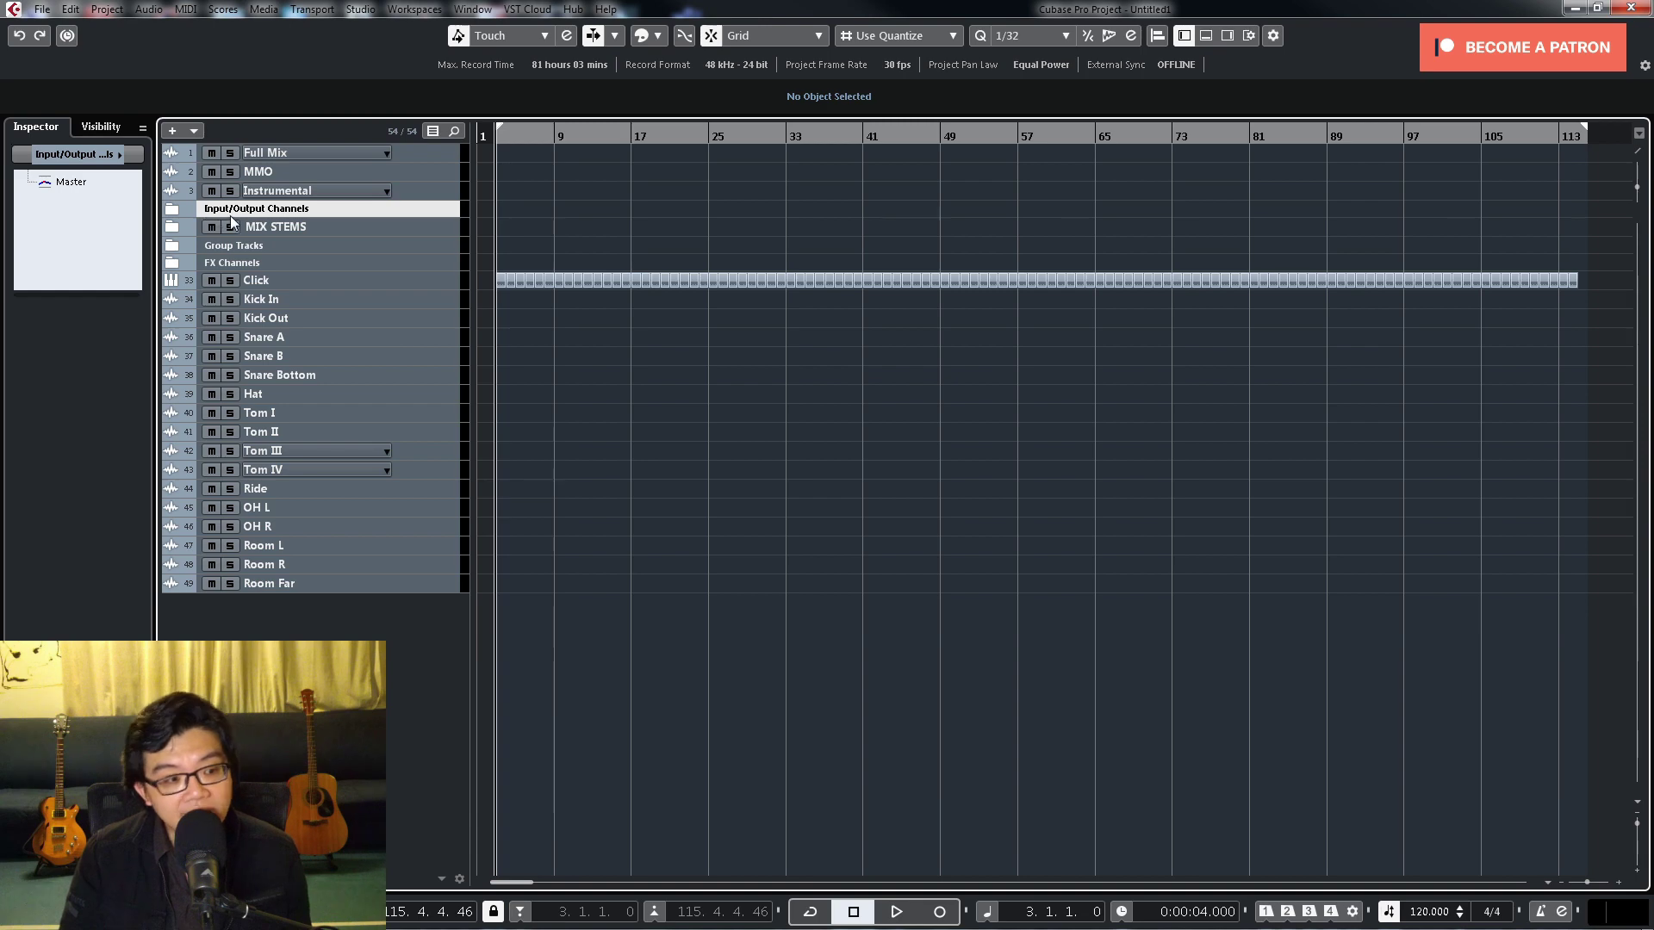
Step: Expand the Input/Output Channels folder and inspect the Master channel's Listento and Youlean Loudness Meter 2 inserts, closing each plug-in window
left_click(172, 209)
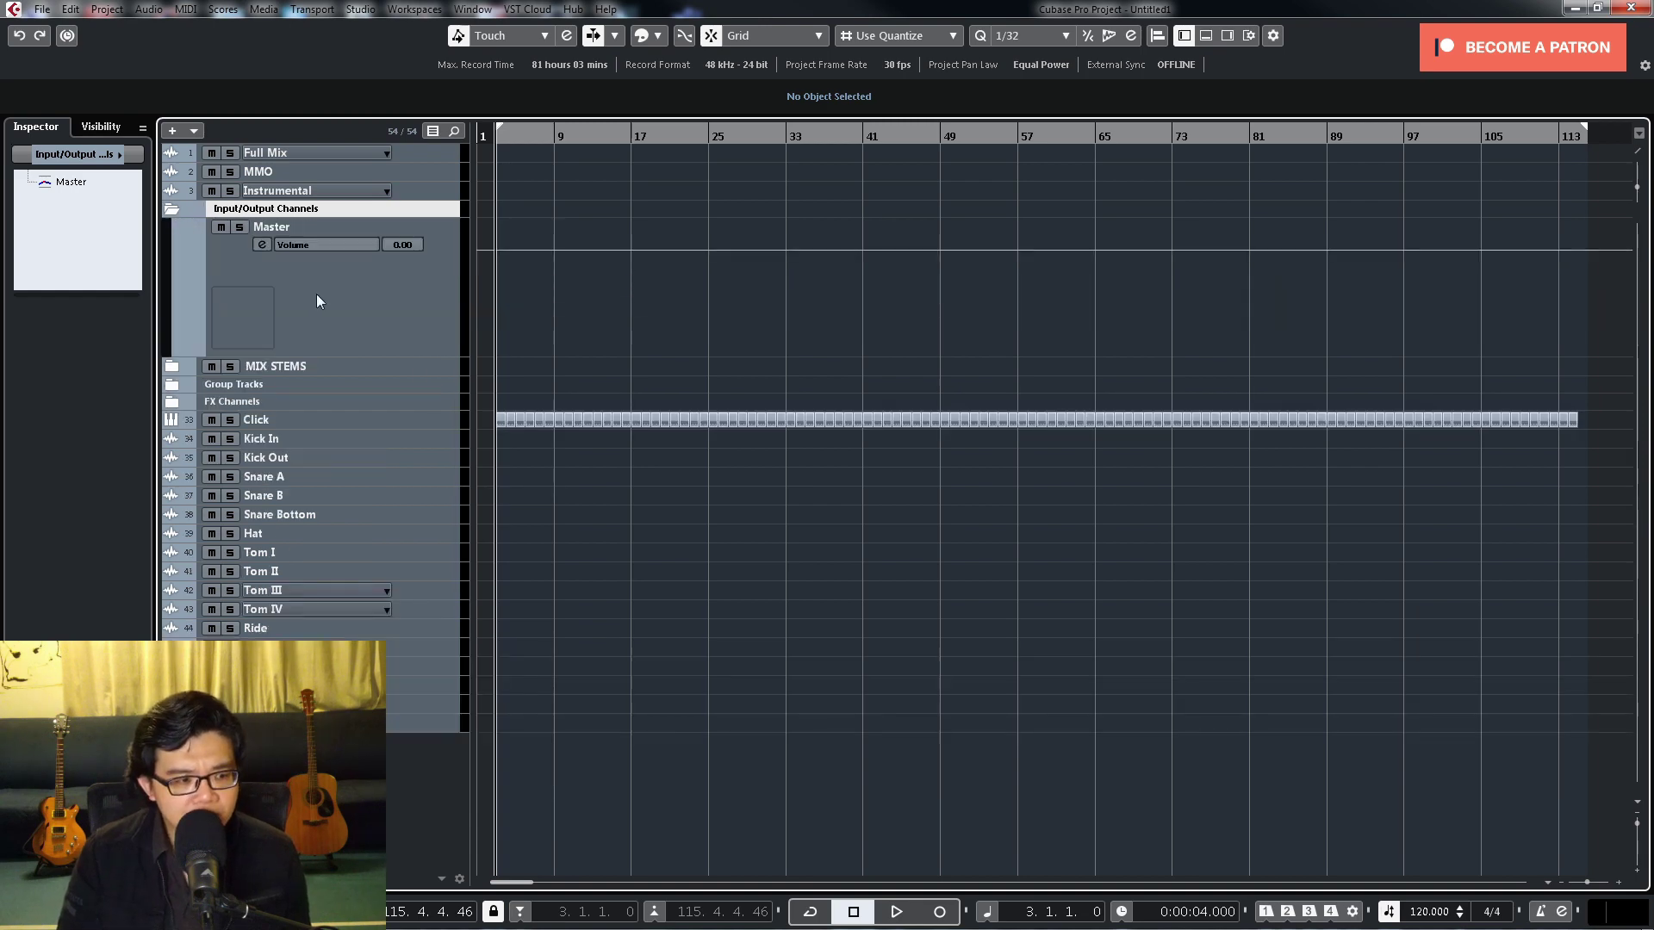
left_click(355, 298)
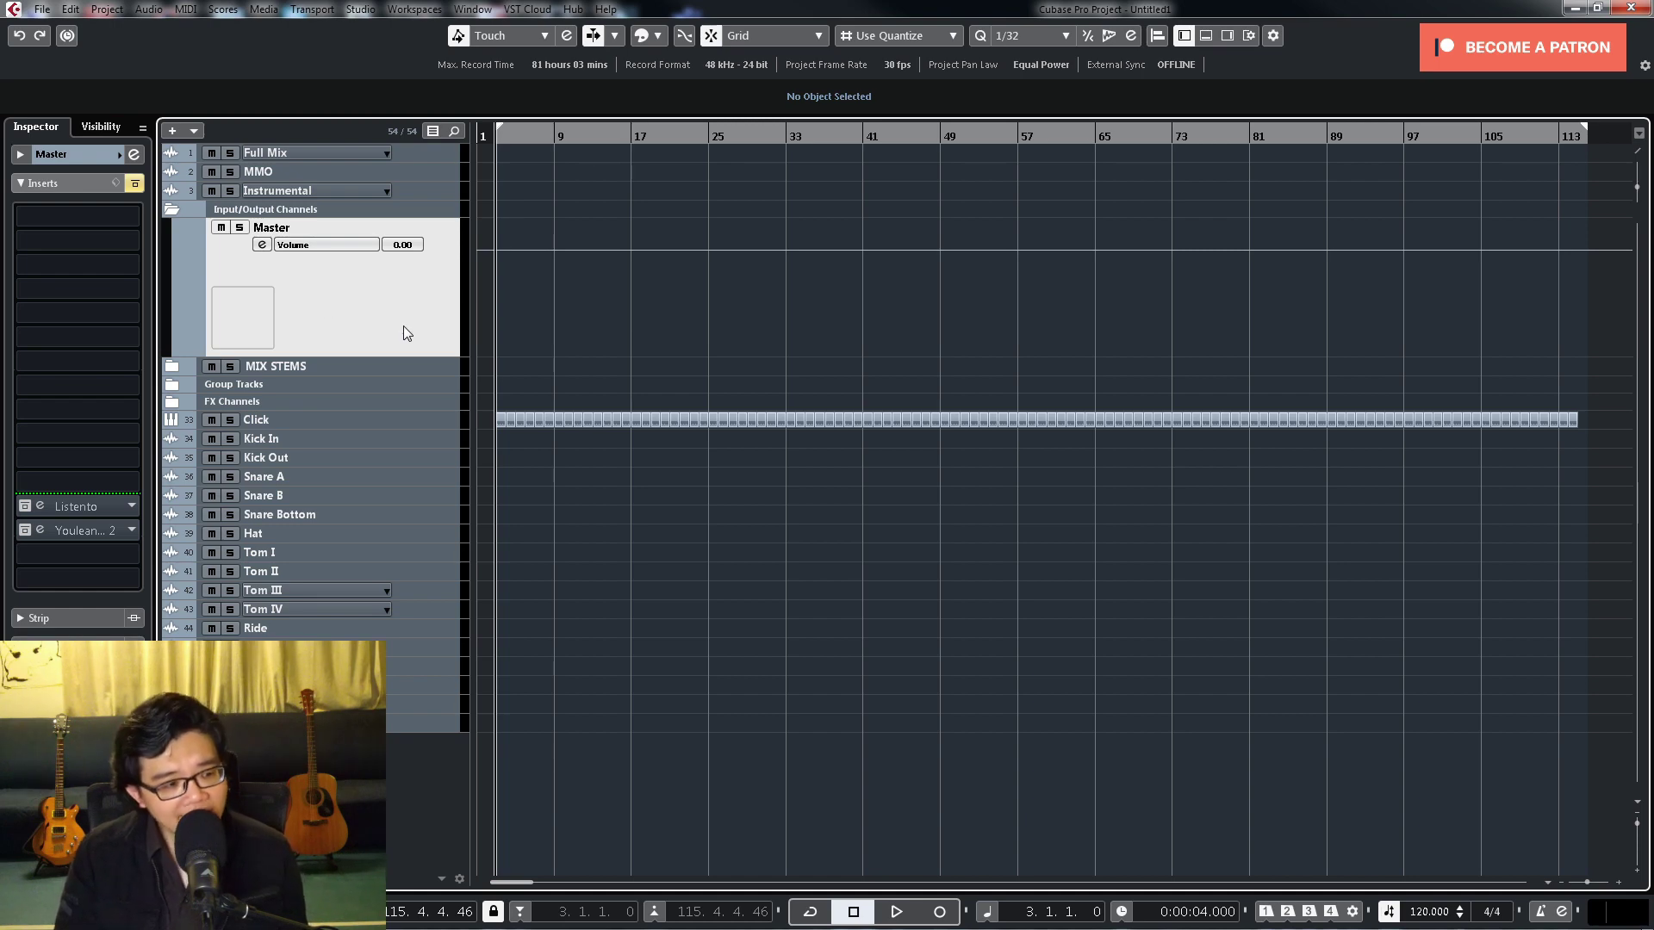
left_click(84, 509)
double_click(81, 505)
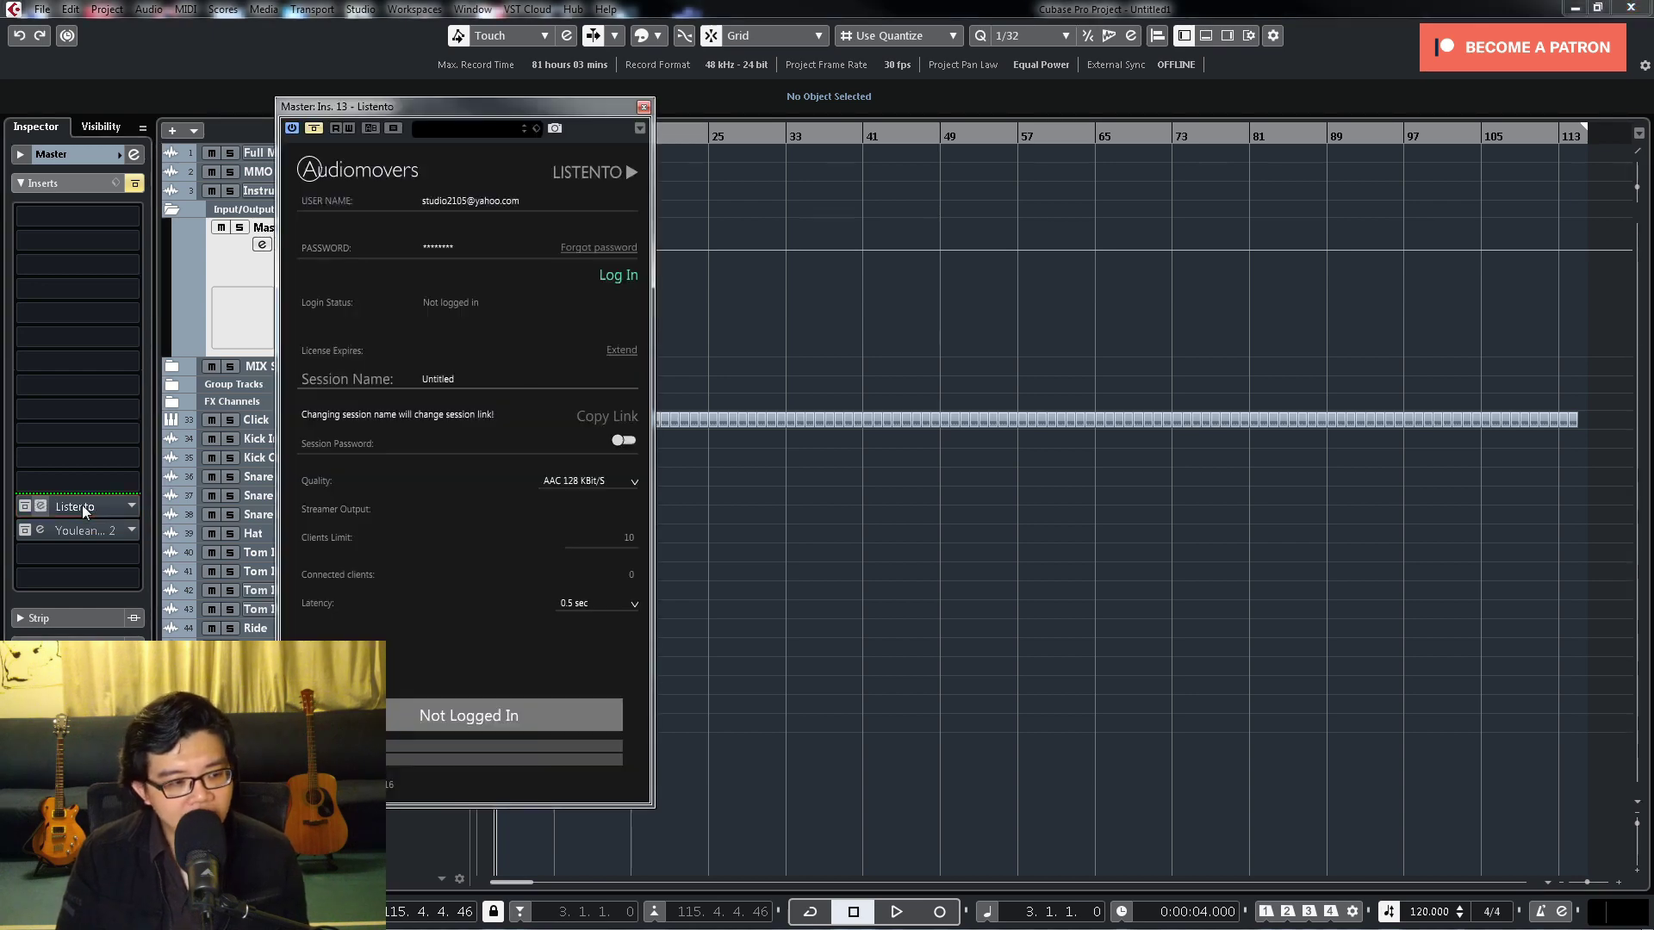
left_click_drag(455, 112, 677, 107)
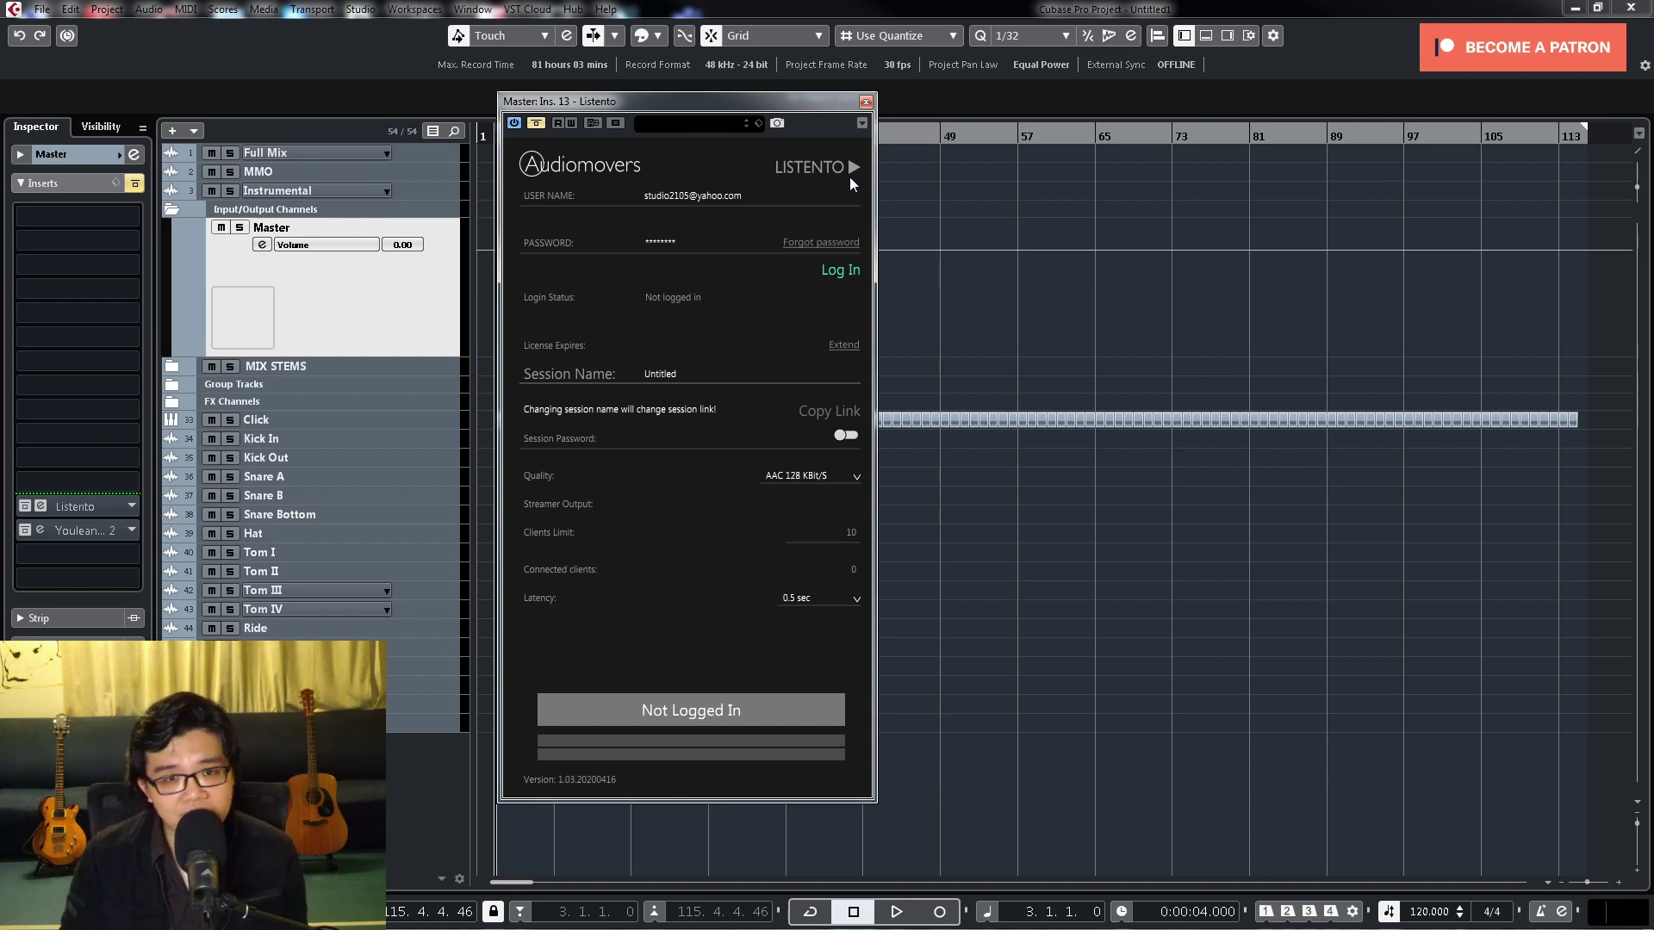
left_click(866, 102)
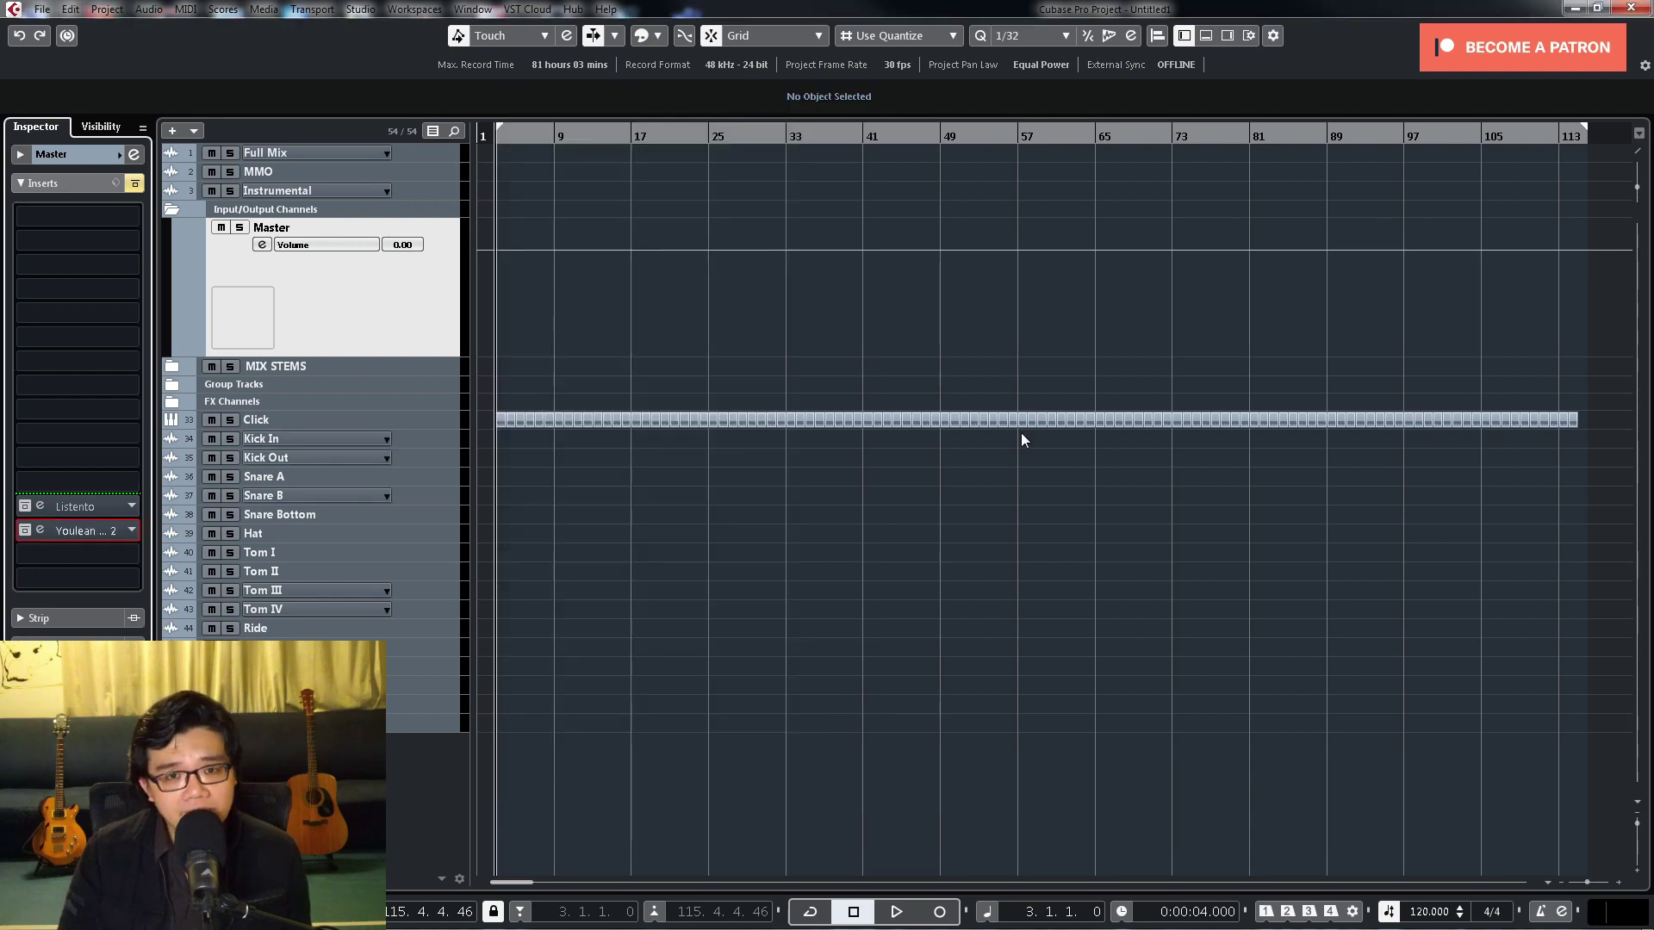
left_click(40, 530)
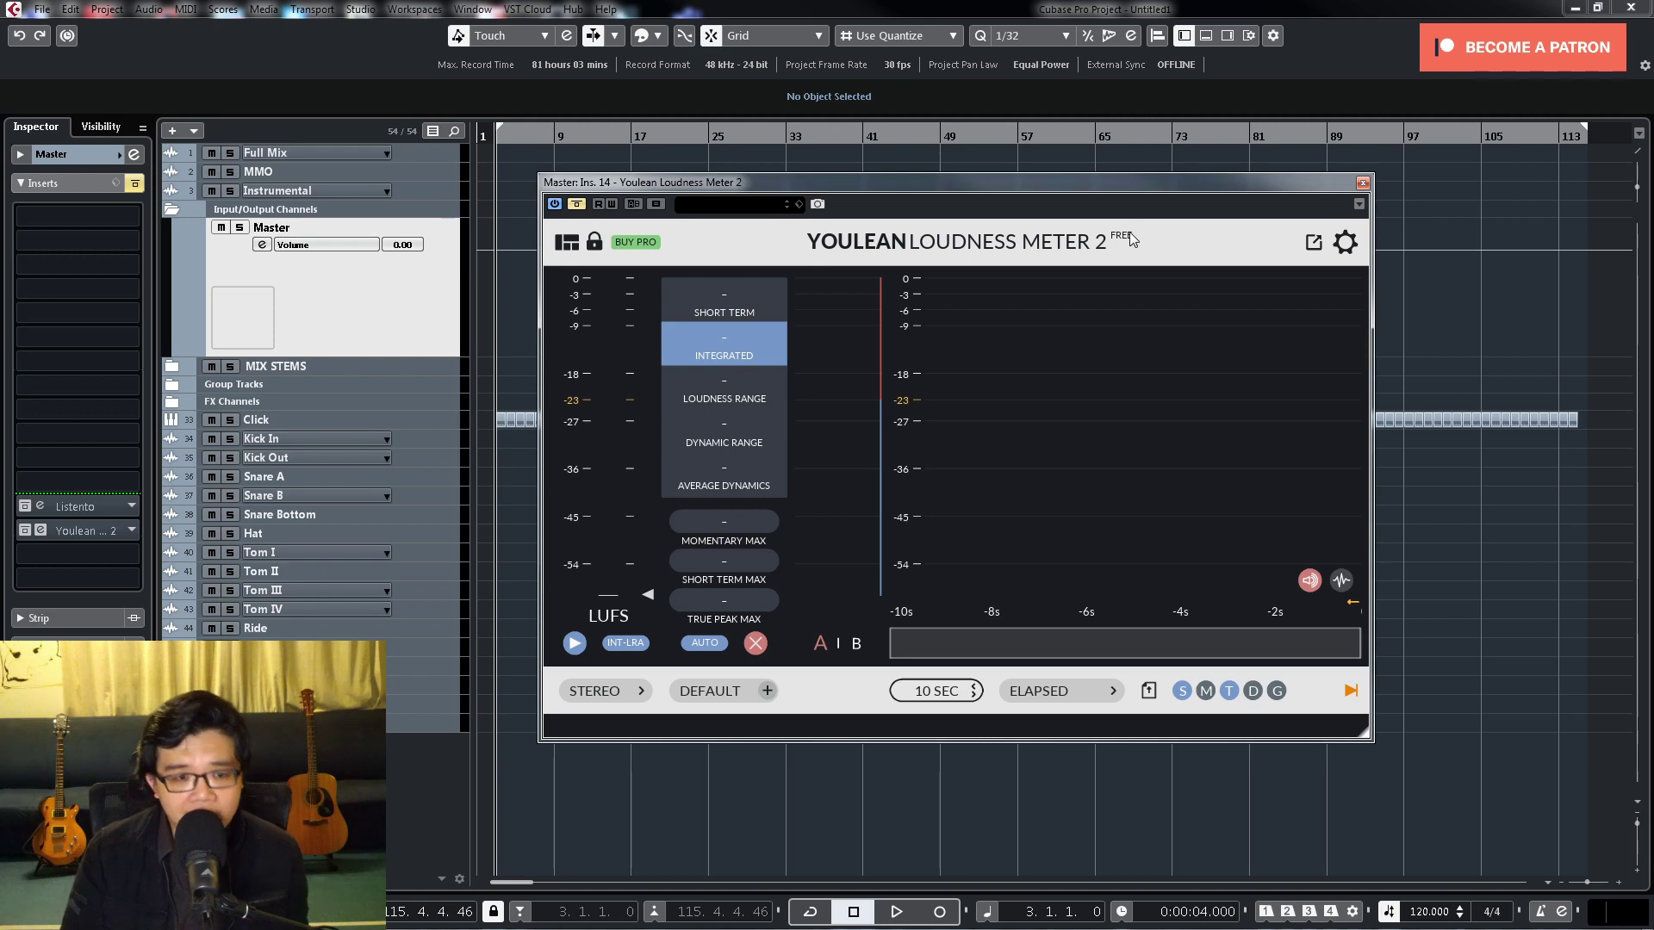
left_click(1363, 183)
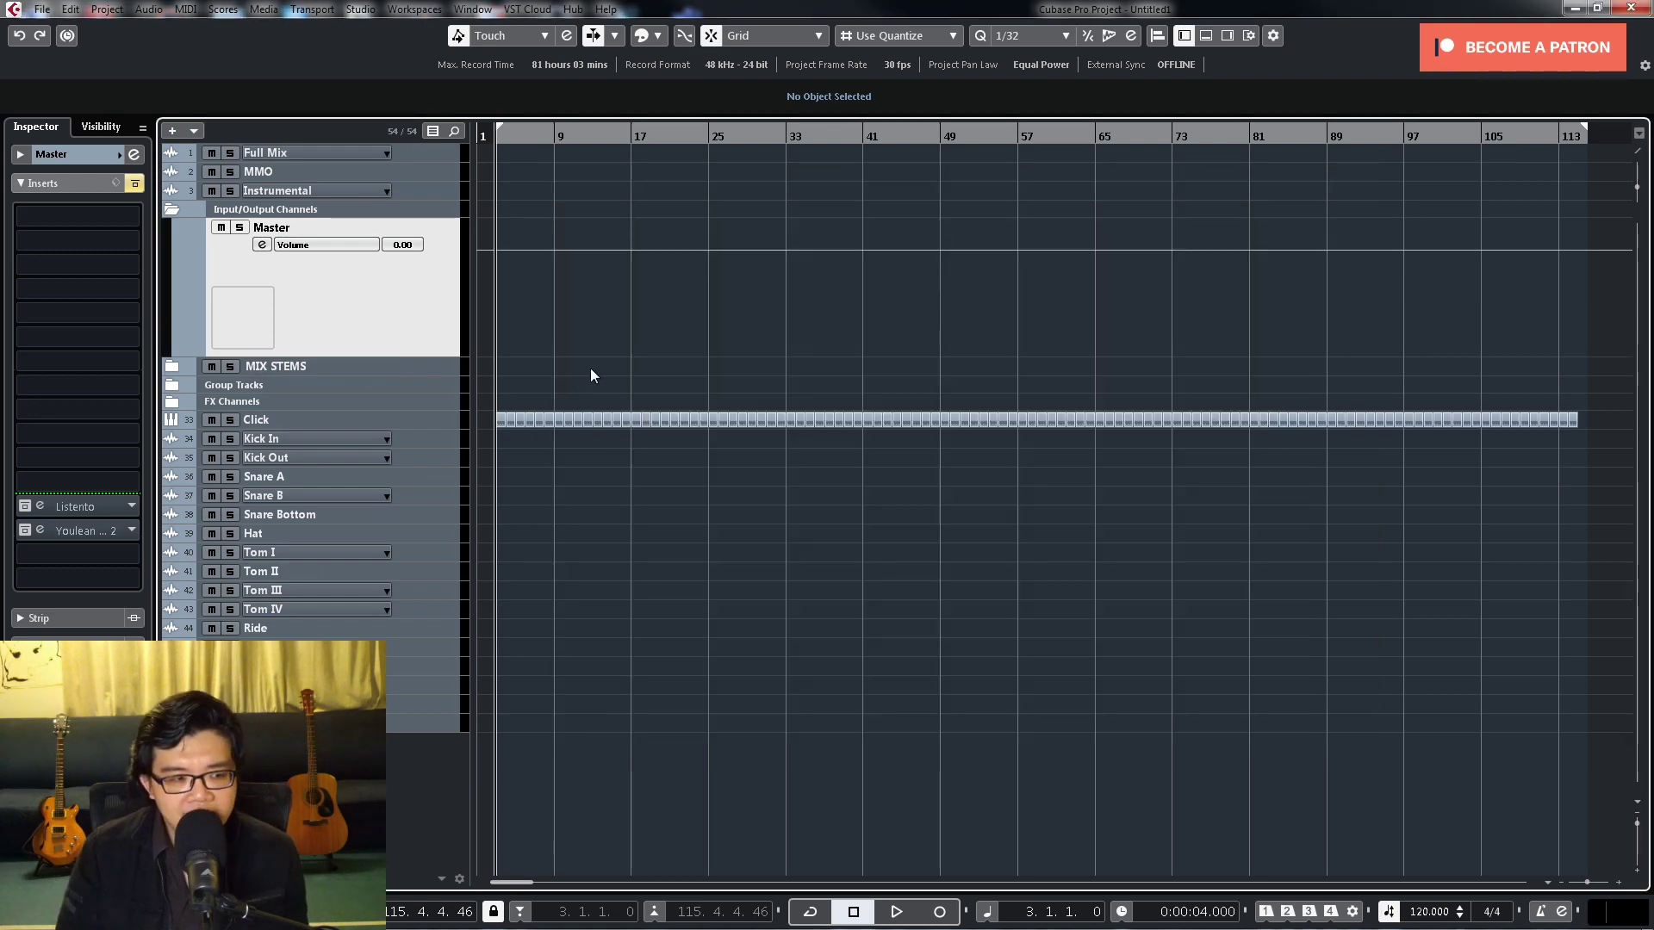
Step: Expand the MIX STEMS folder and enlarge its tracks from ALL MUSIC through STEREO
left_click(171, 369)
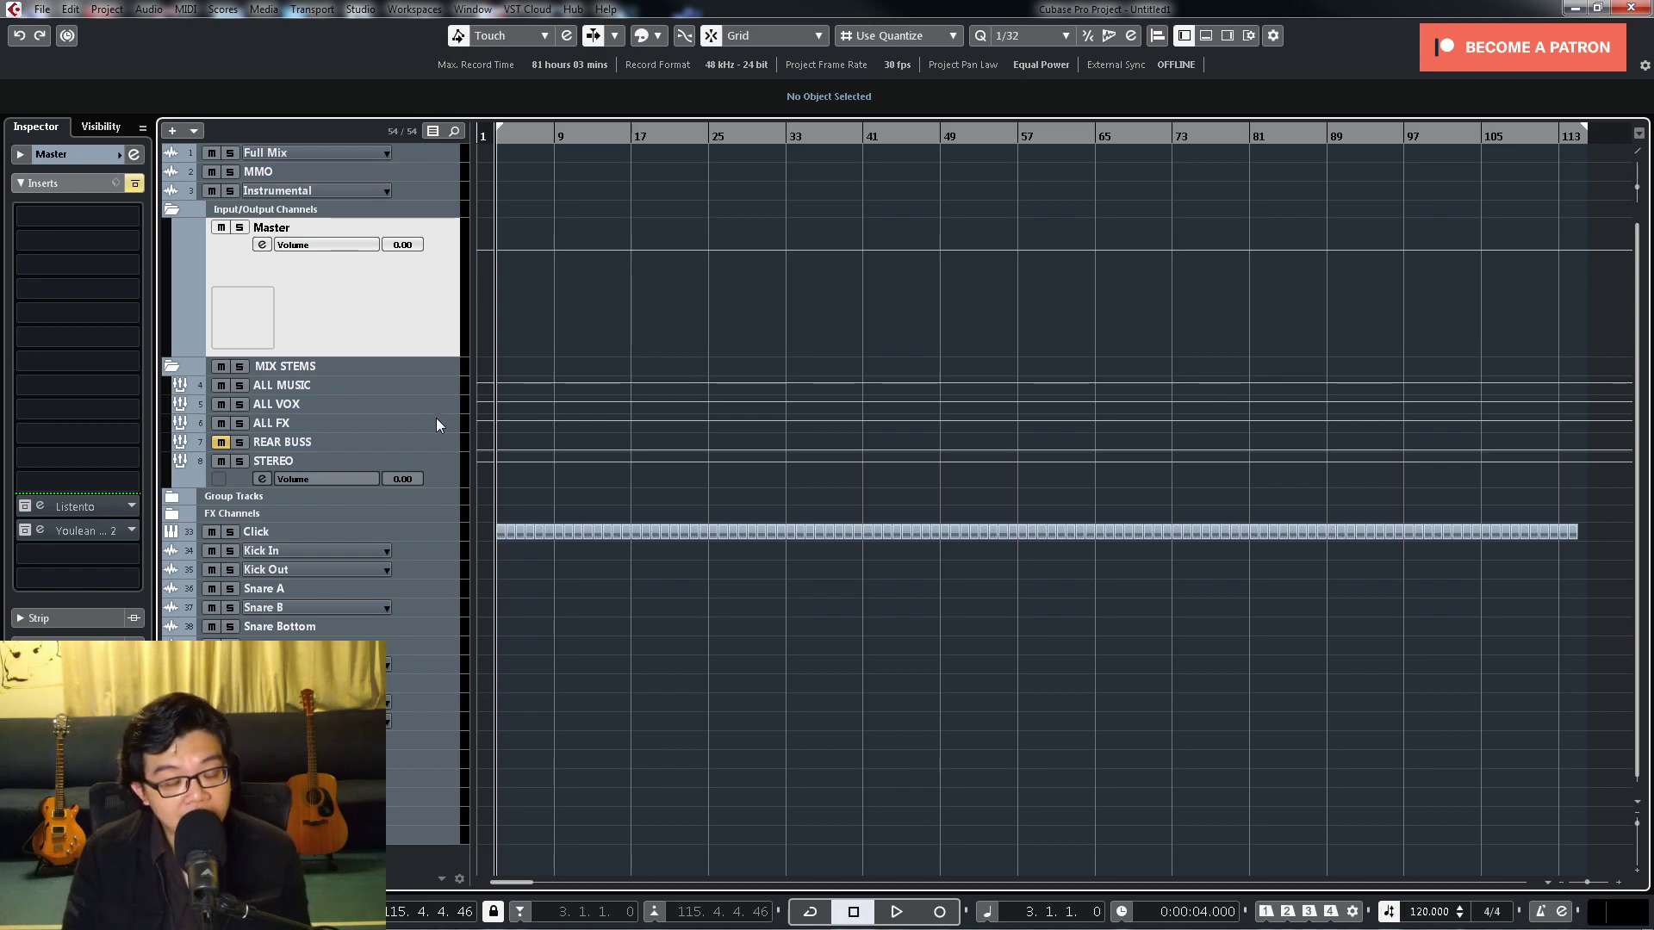
left_click(440, 387)
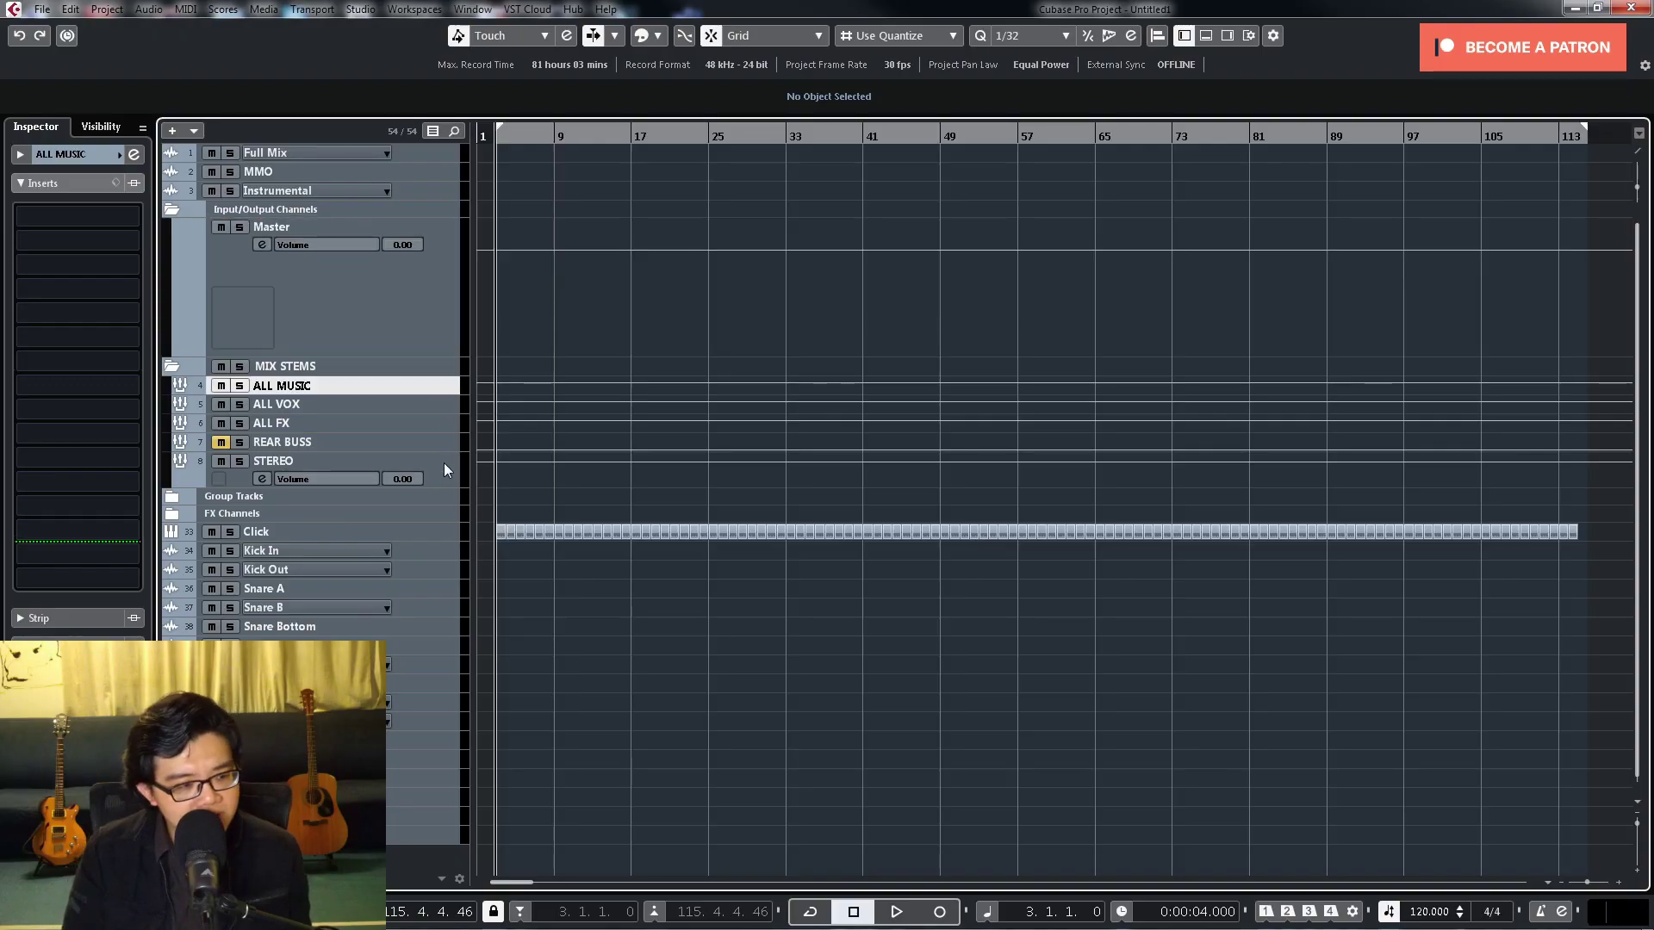
left_click(443, 462, "shift")
left_click(440, 422)
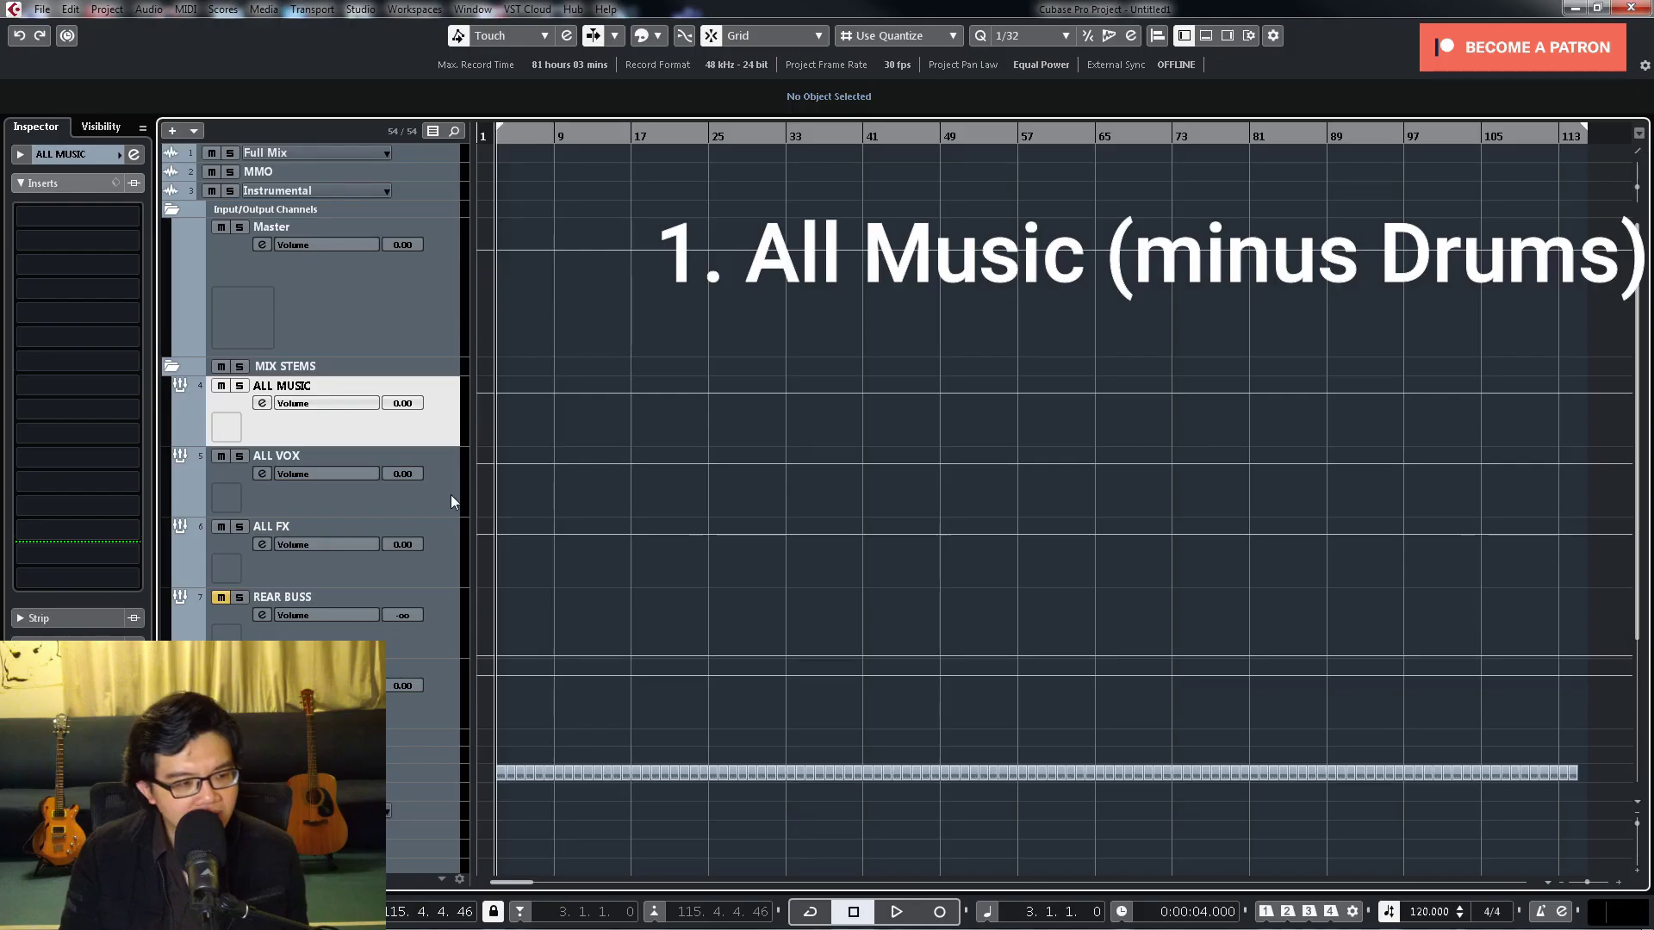
Step: Review the ALL VOX, ALL FX and ALL MUSIC stem tracks one at a time, leaving their names as they are
left_click(392, 456)
double_click(392, 457)
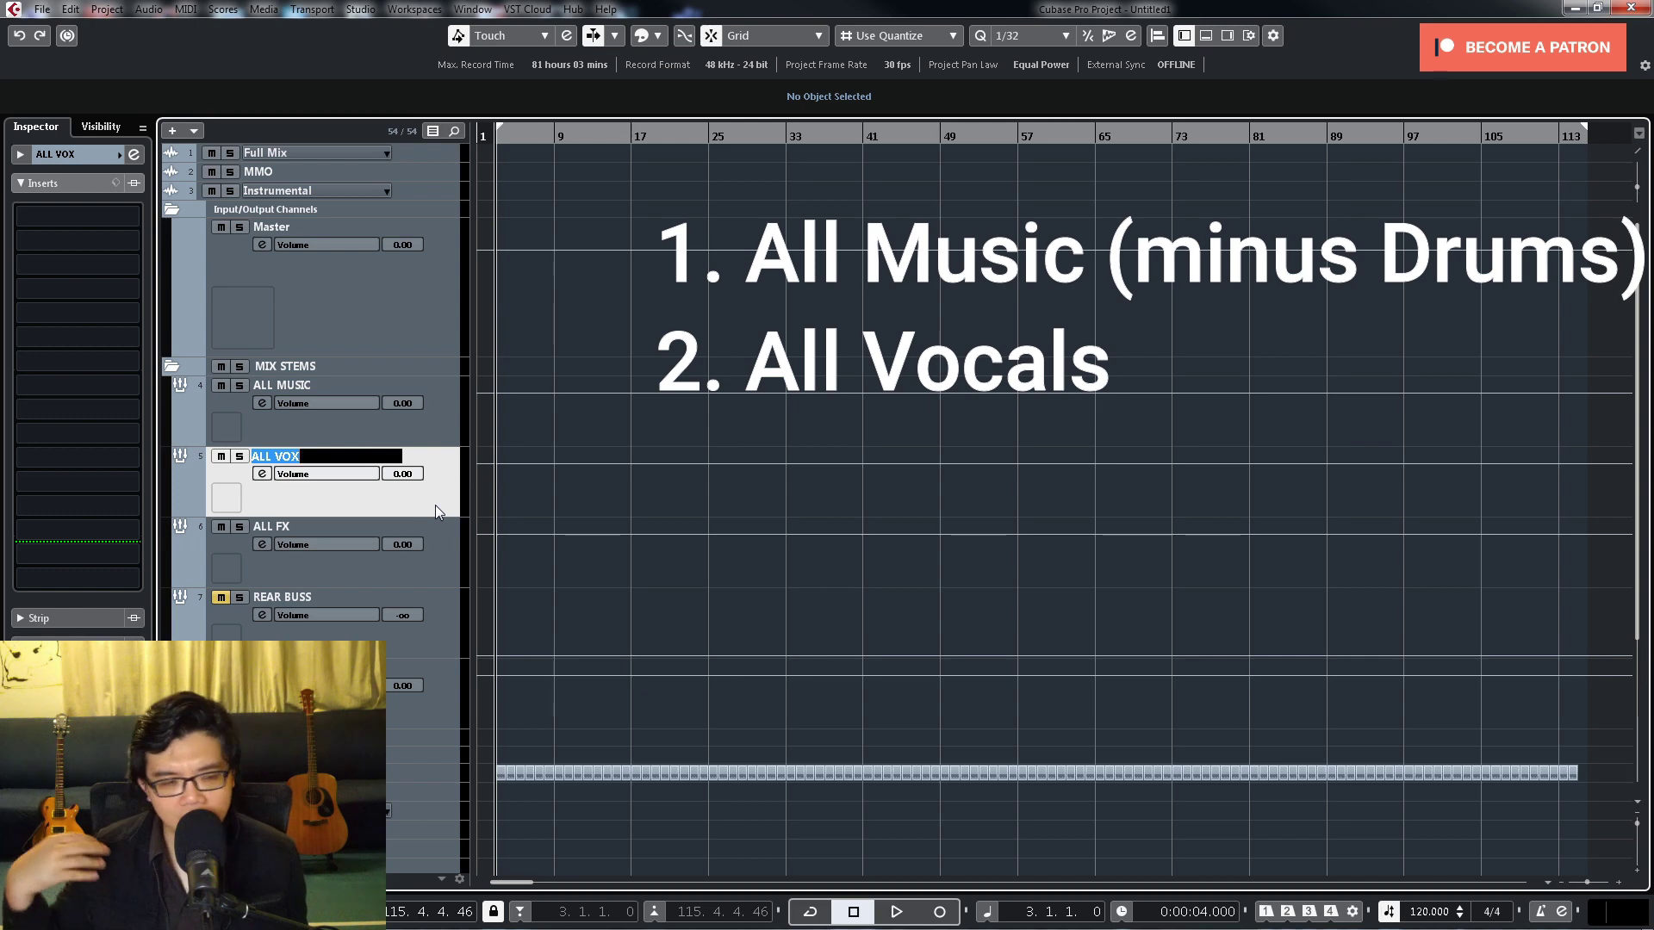
key("Return")
left_click(439, 575)
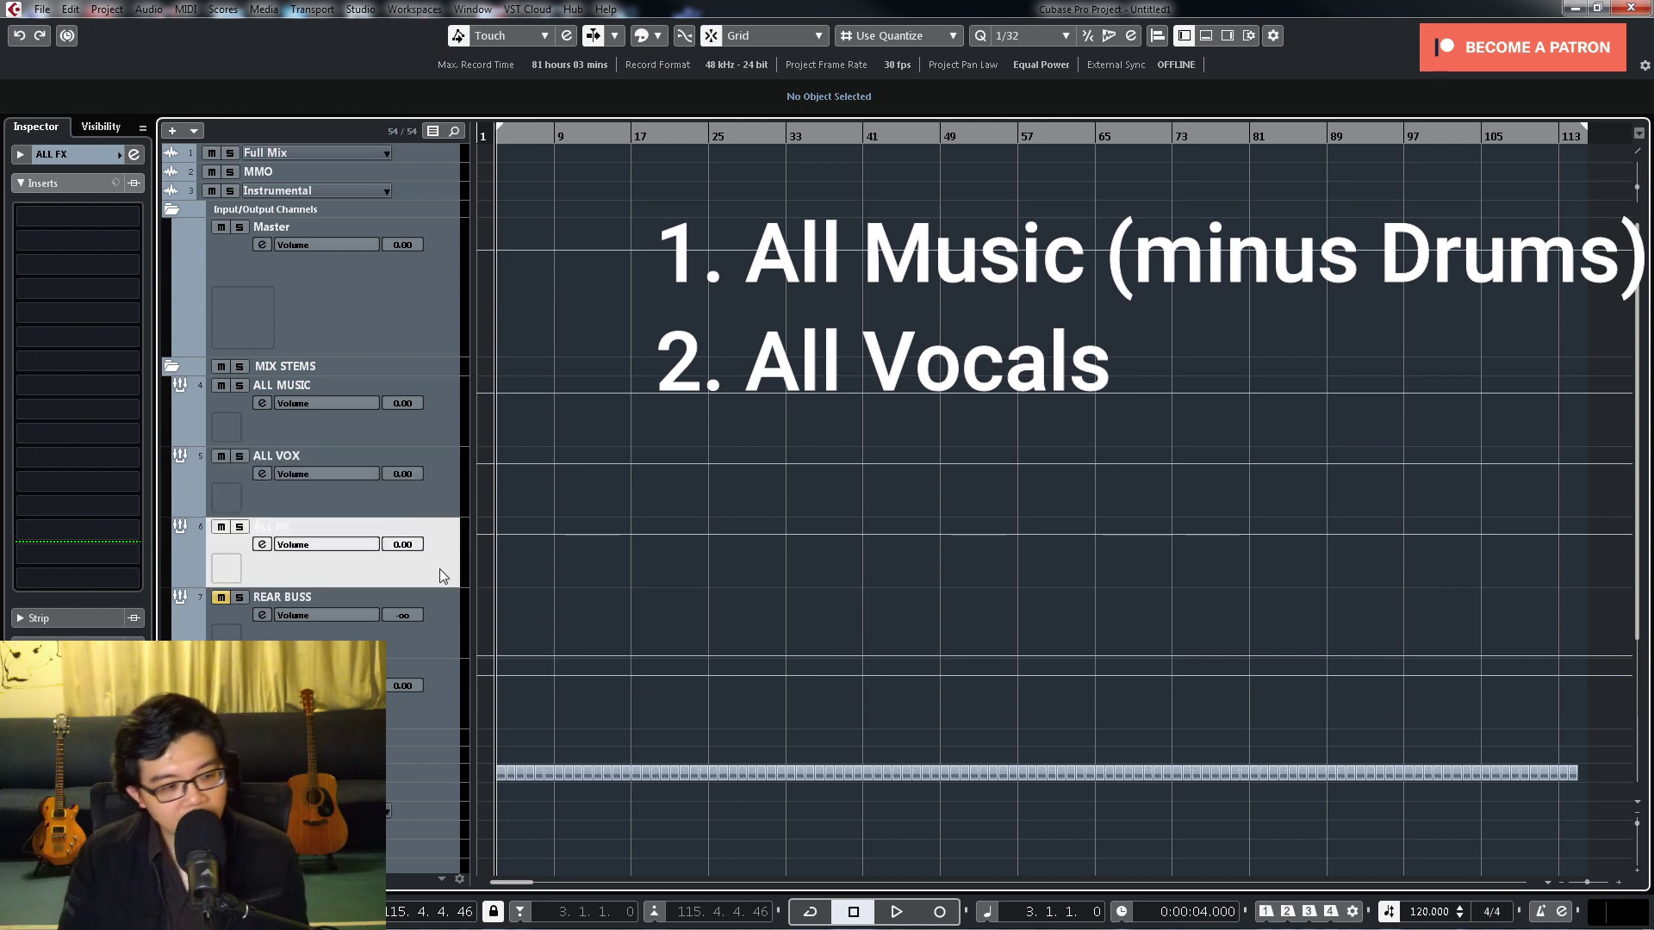
left_click(441, 506)
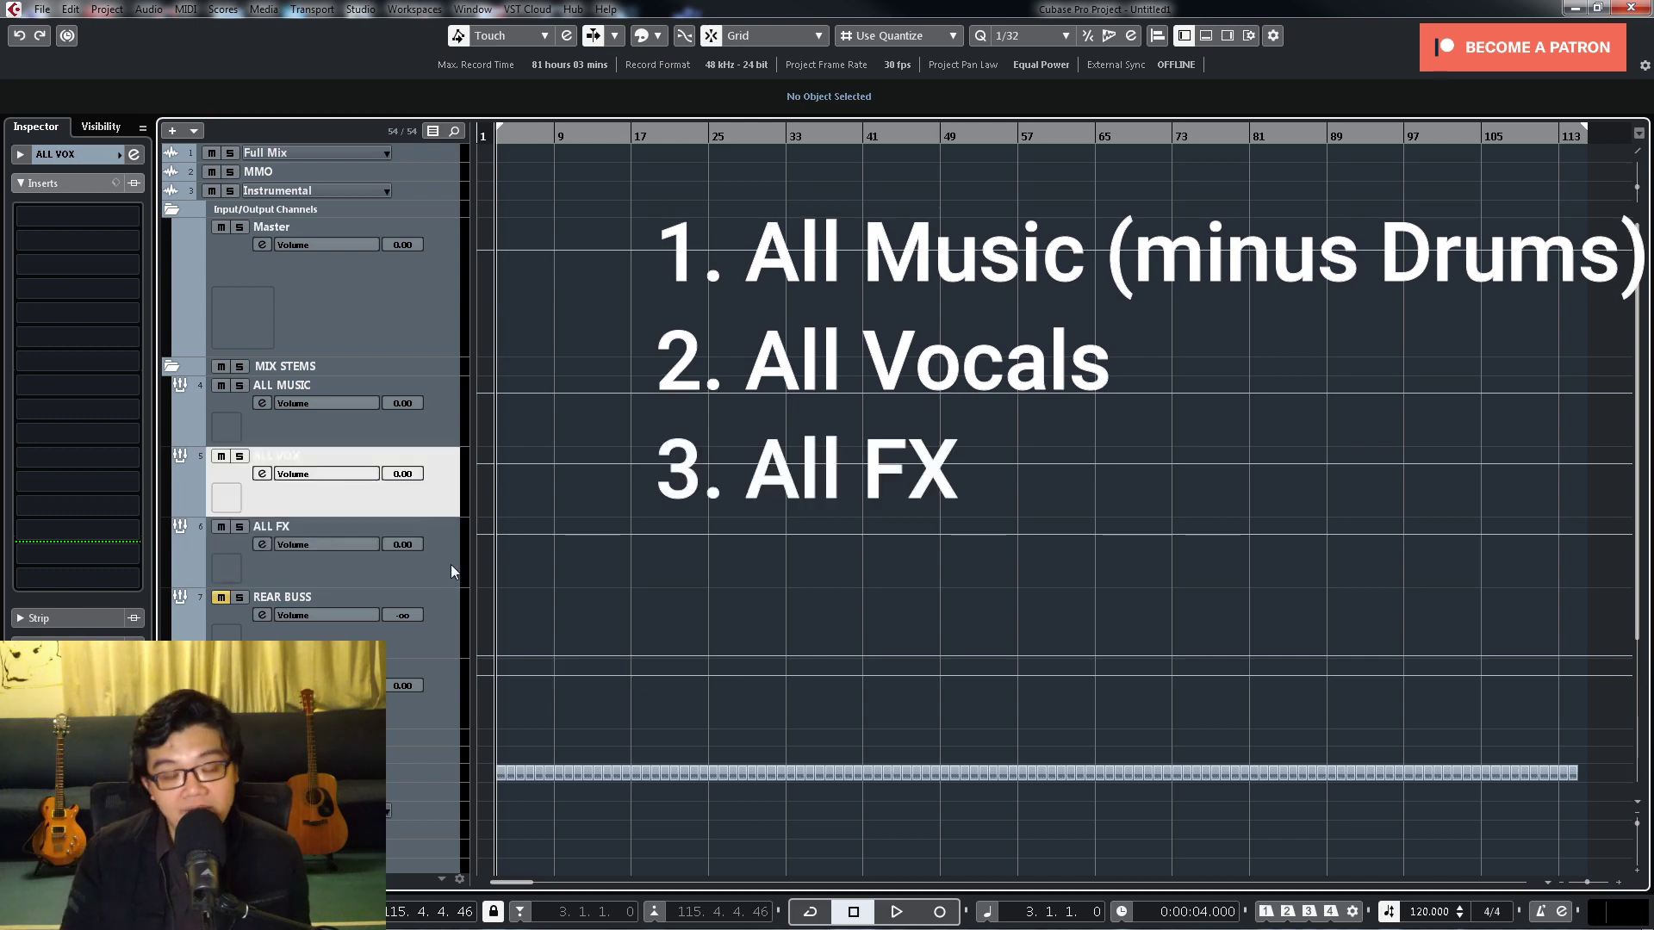
left_click(451, 566)
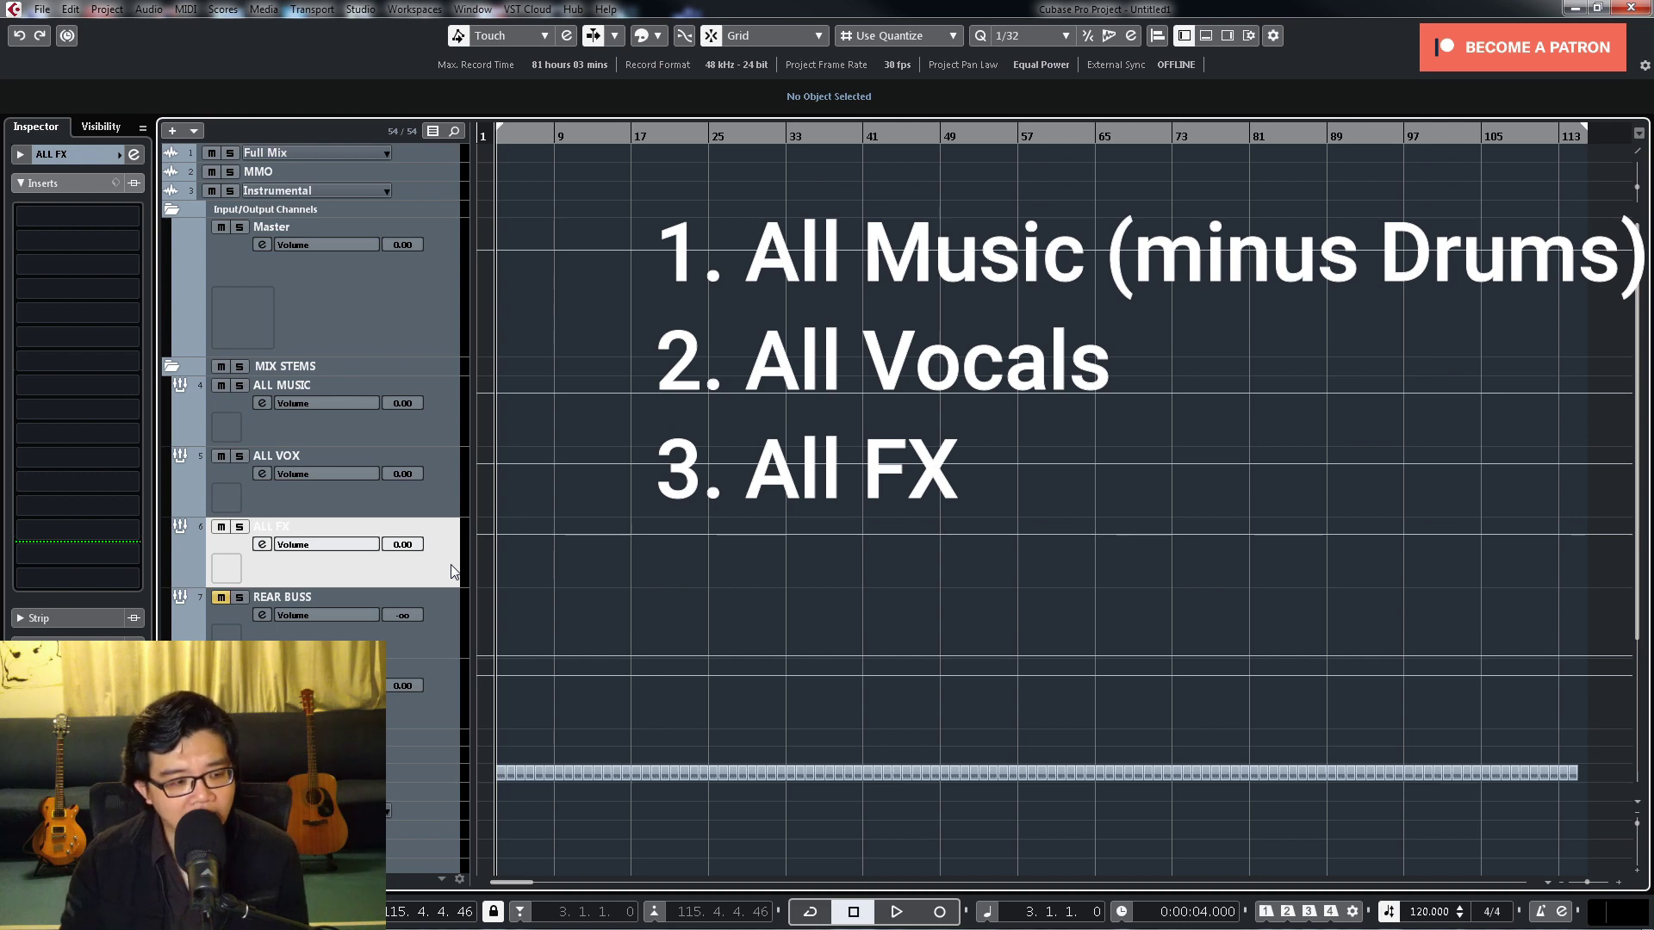
left_click(566, 442)
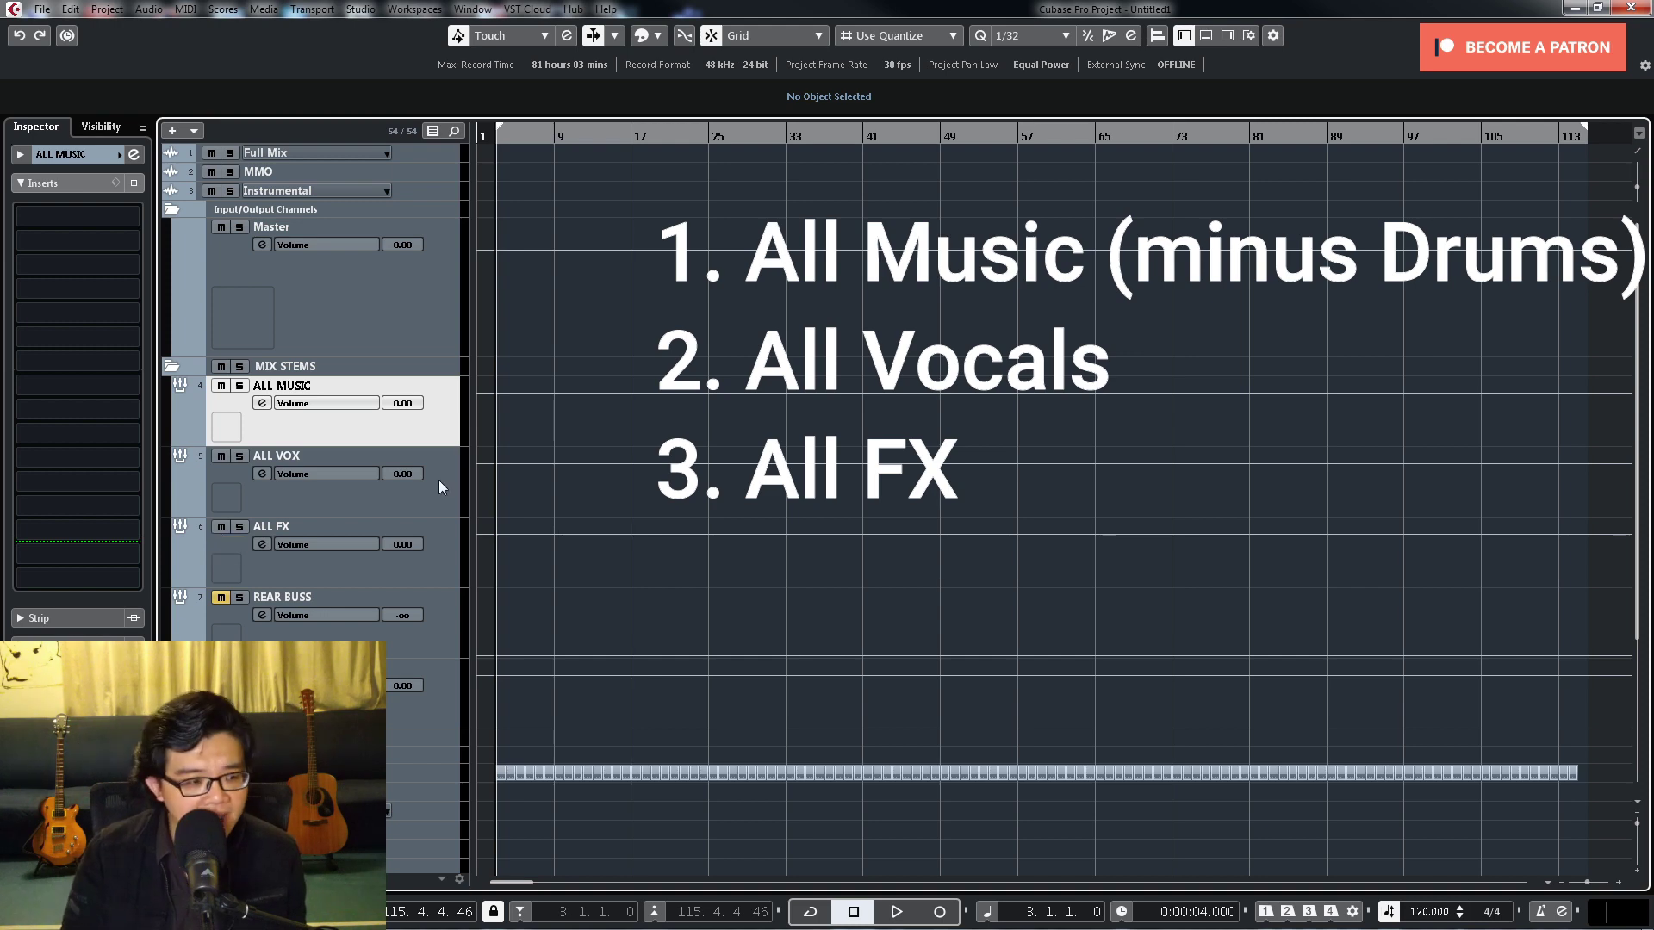
Step: Select the ALL FX and REAR BUSS tracks in turn and enlarge REAR BUSS for a closer look
left_click(443, 560)
left_click(455, 637)
left_click_drag(447, 659, 446, 755)
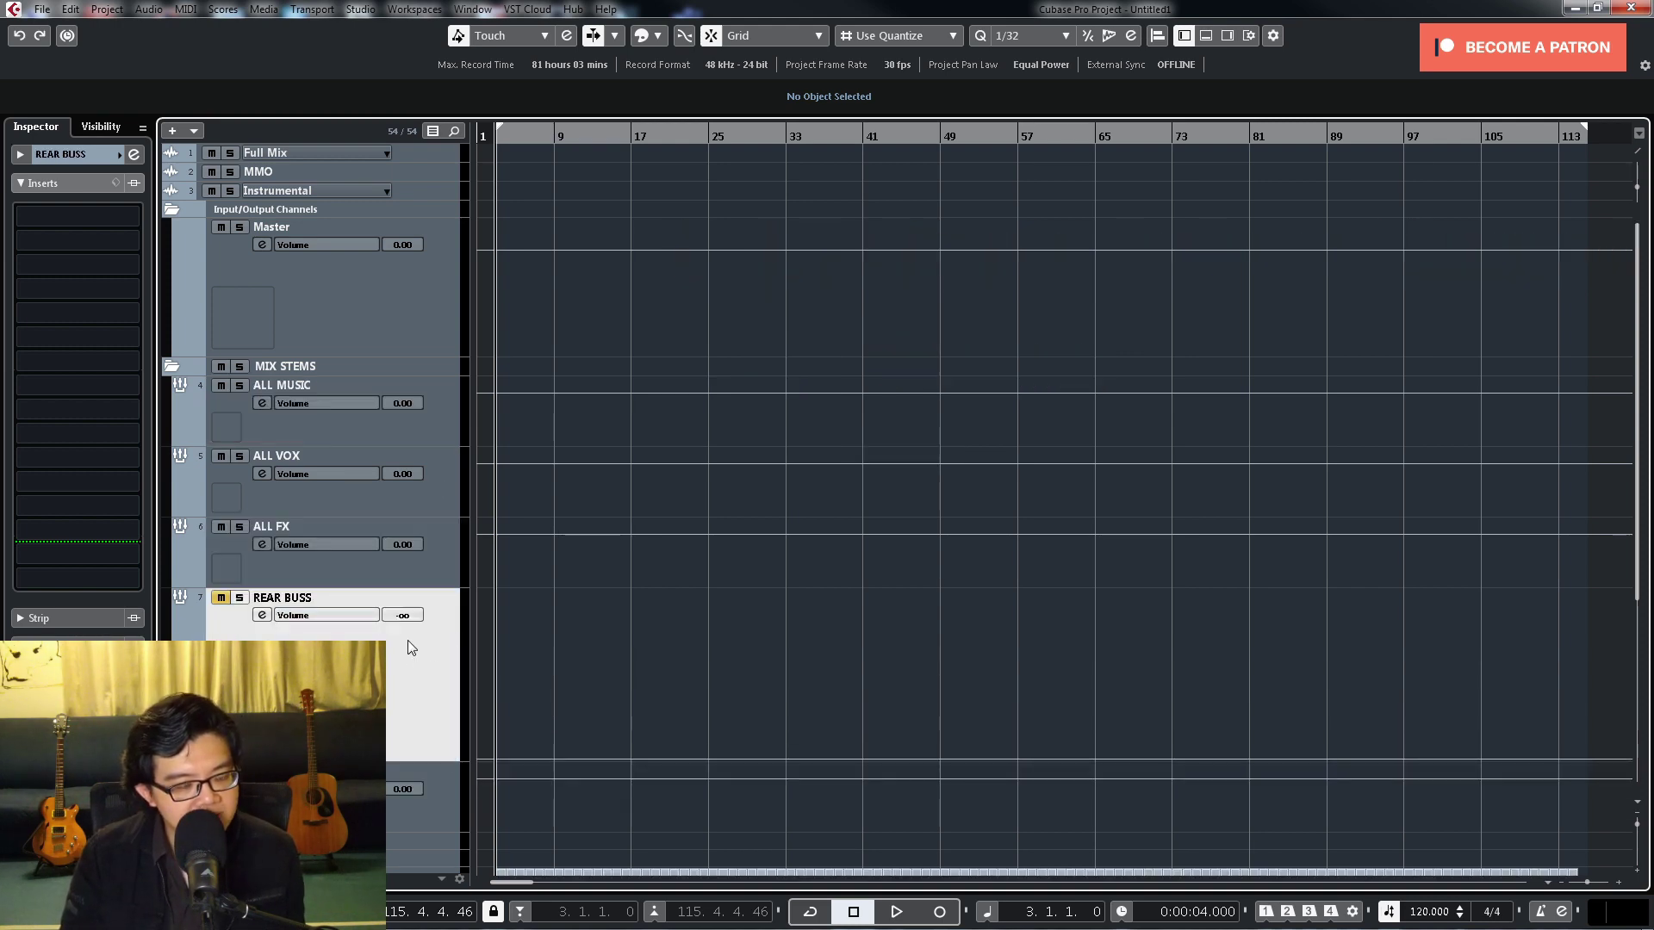
scroll(408, 639, "down", 3)
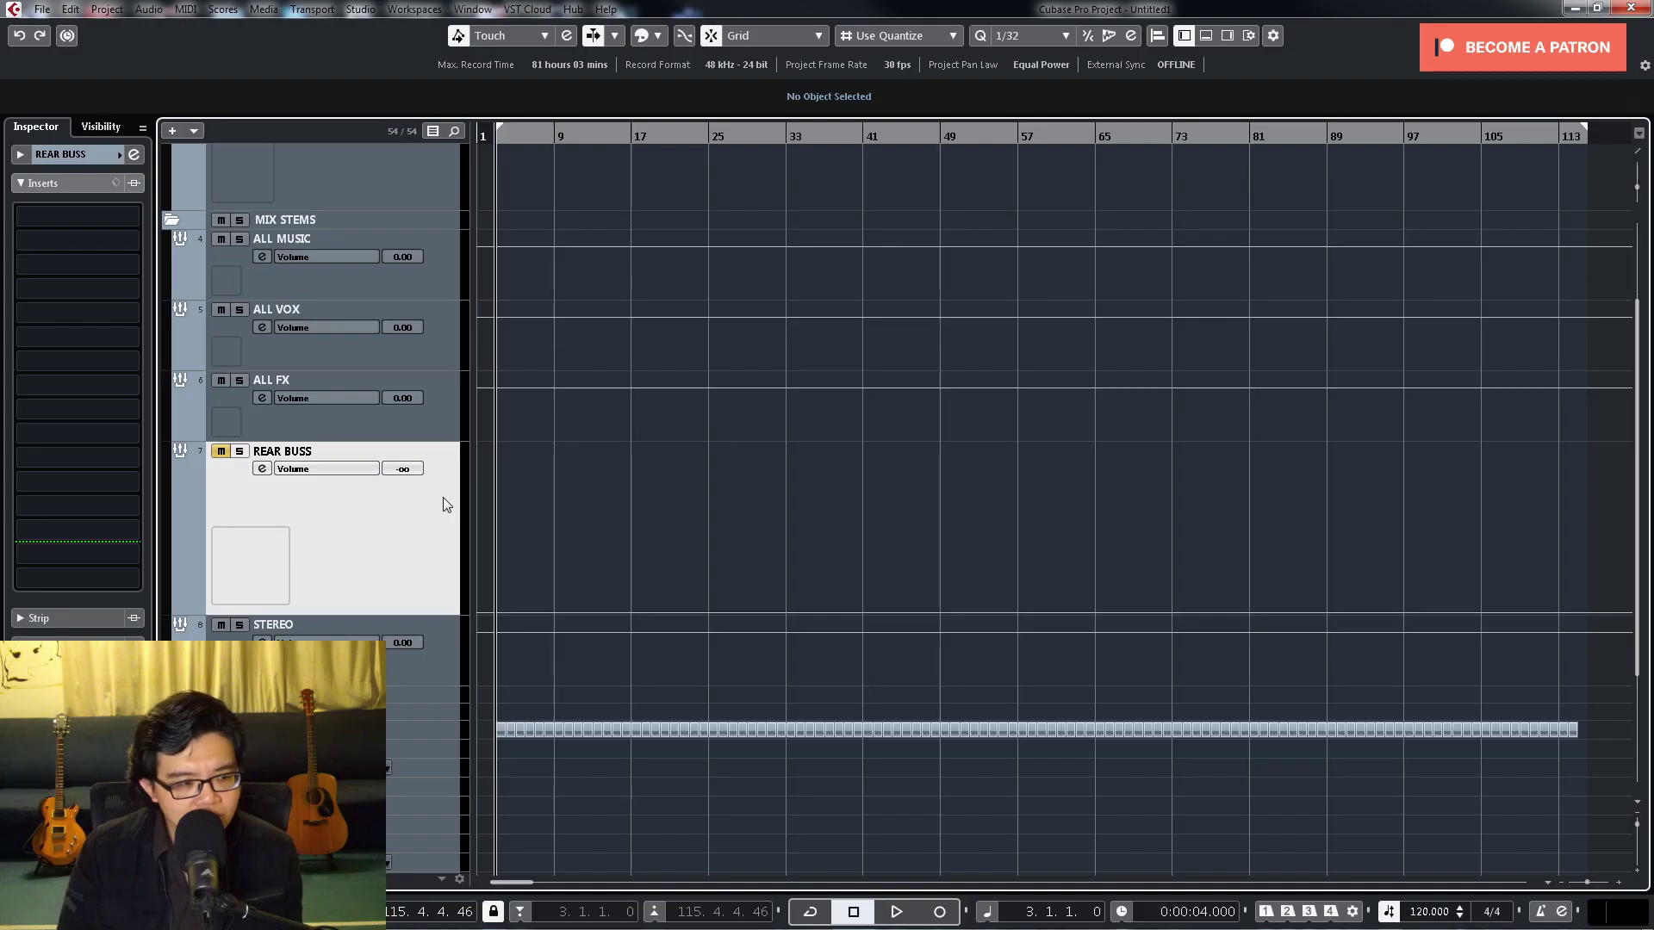
Step: Shrink all tracks to compact height, enlarge only the STEREO mix buss track, and keep its name
key("alt+Up")
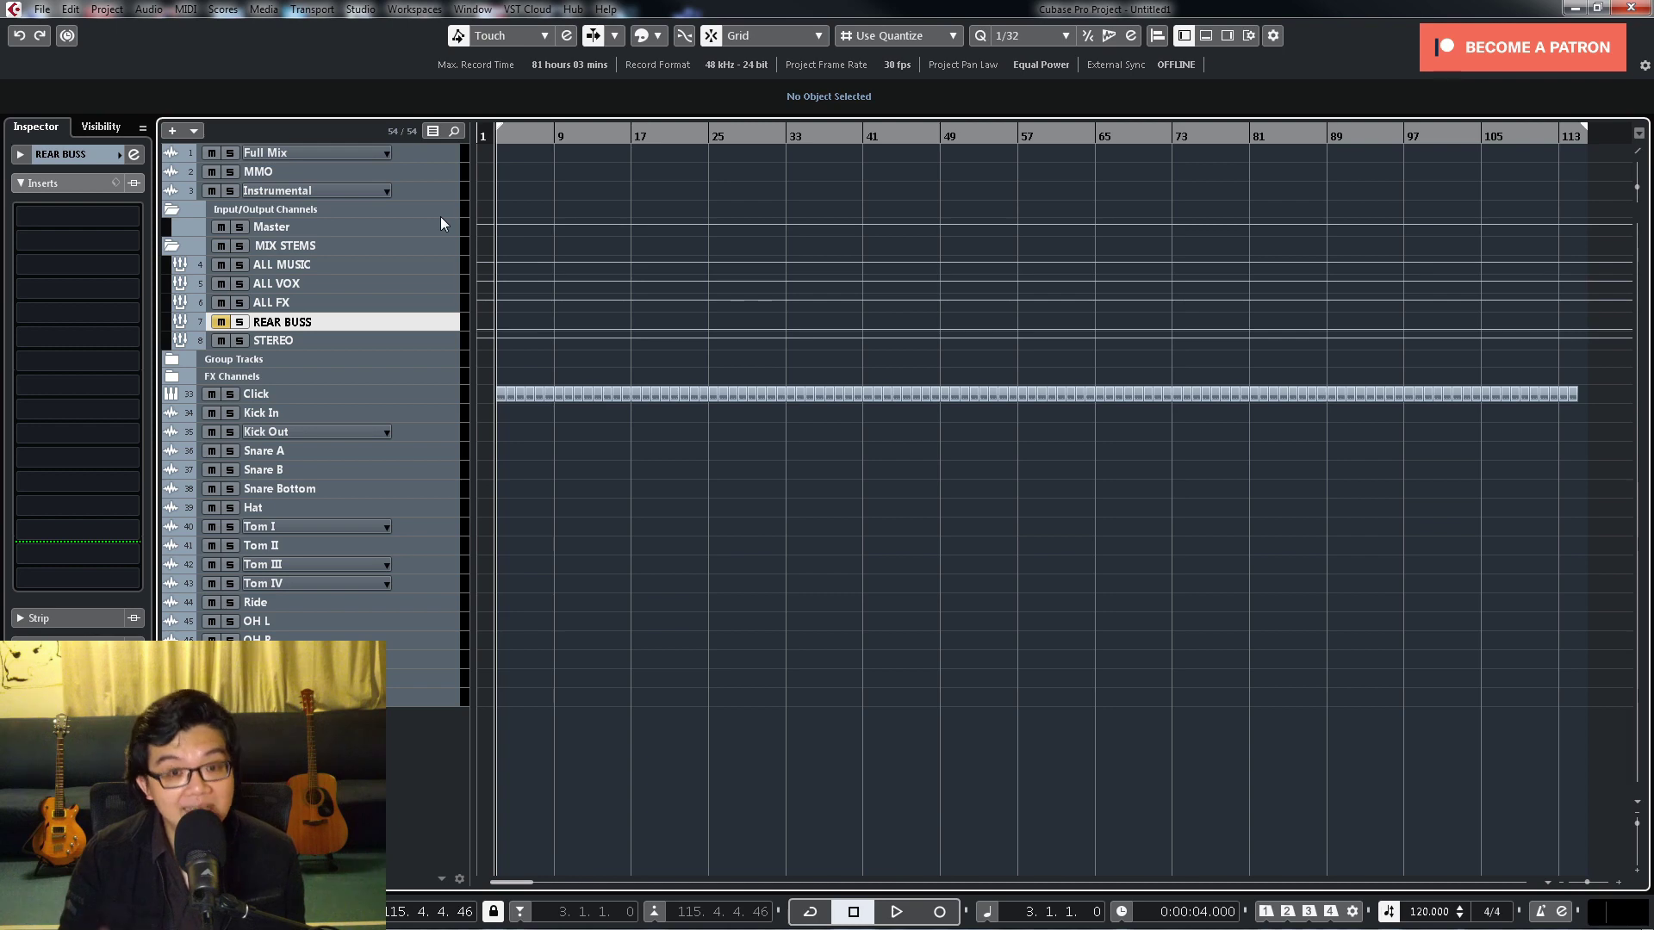
left_click(440, 341)
left_click_drag(442, 350, 450, 525)
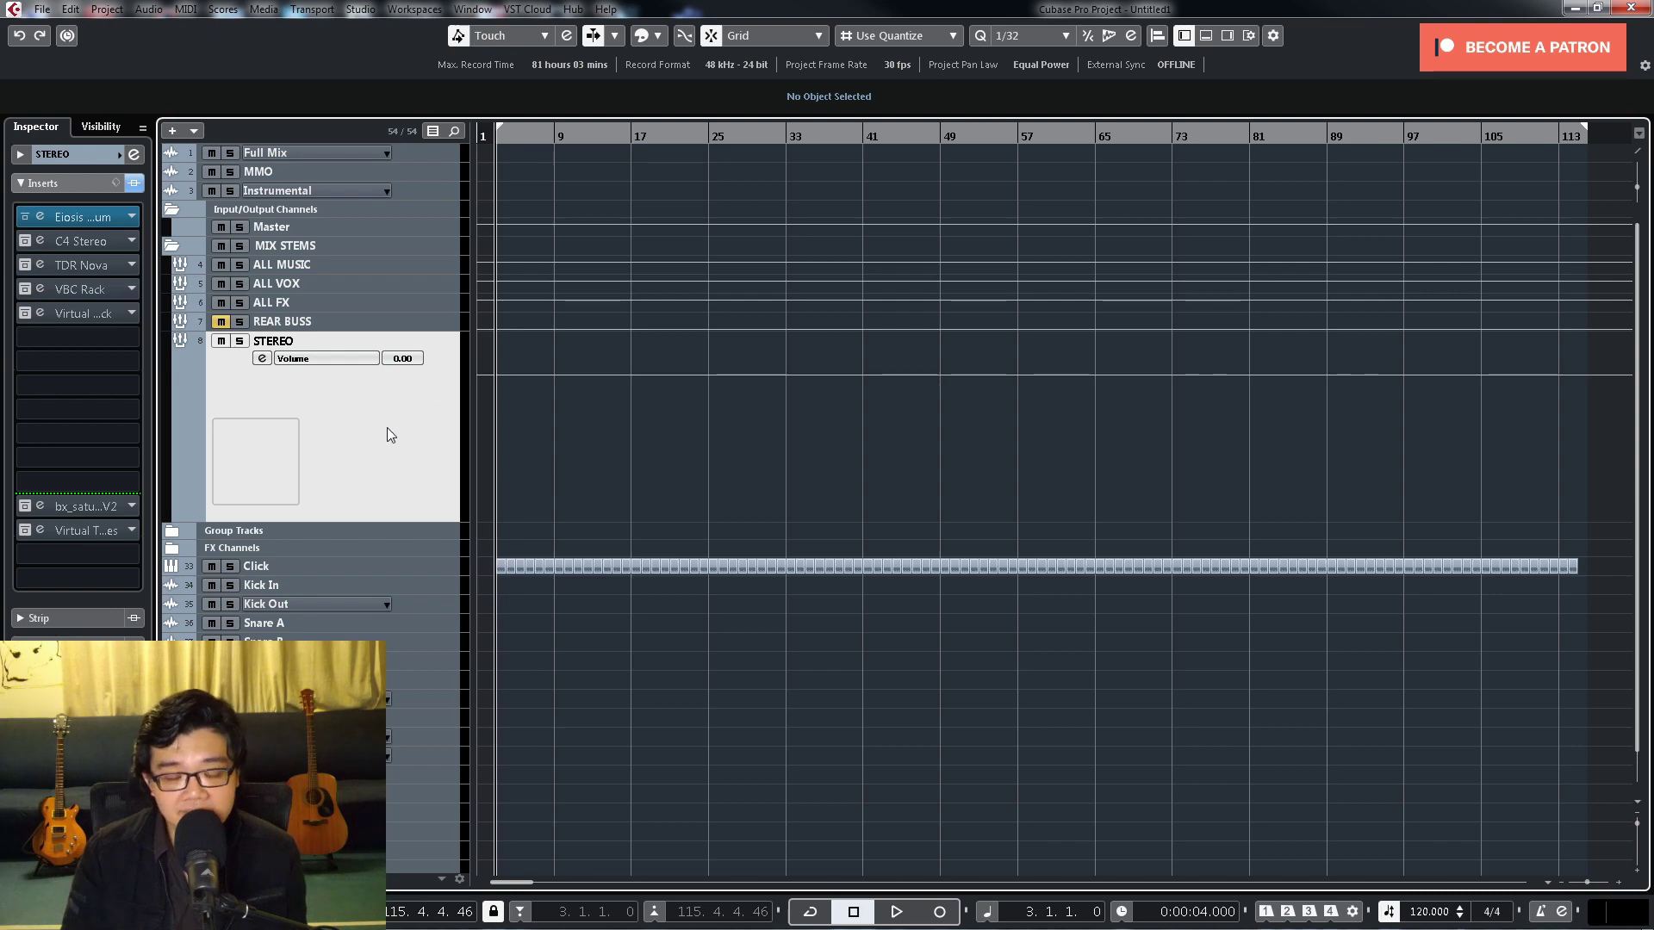
double_click(284, 341)
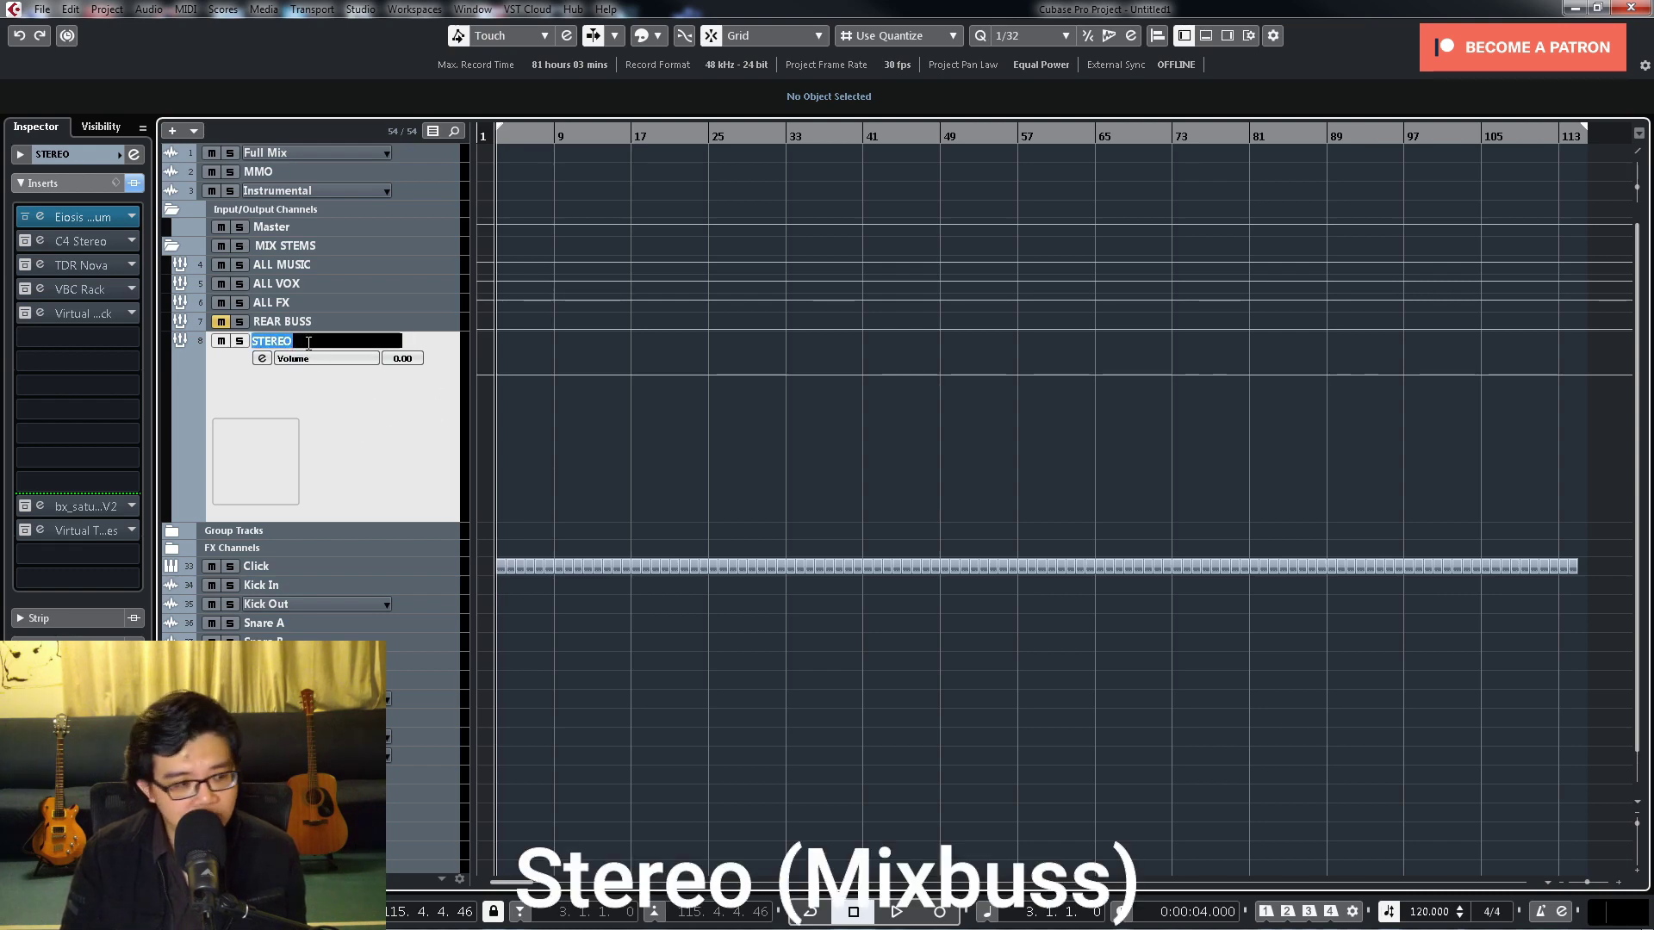
key("Return")
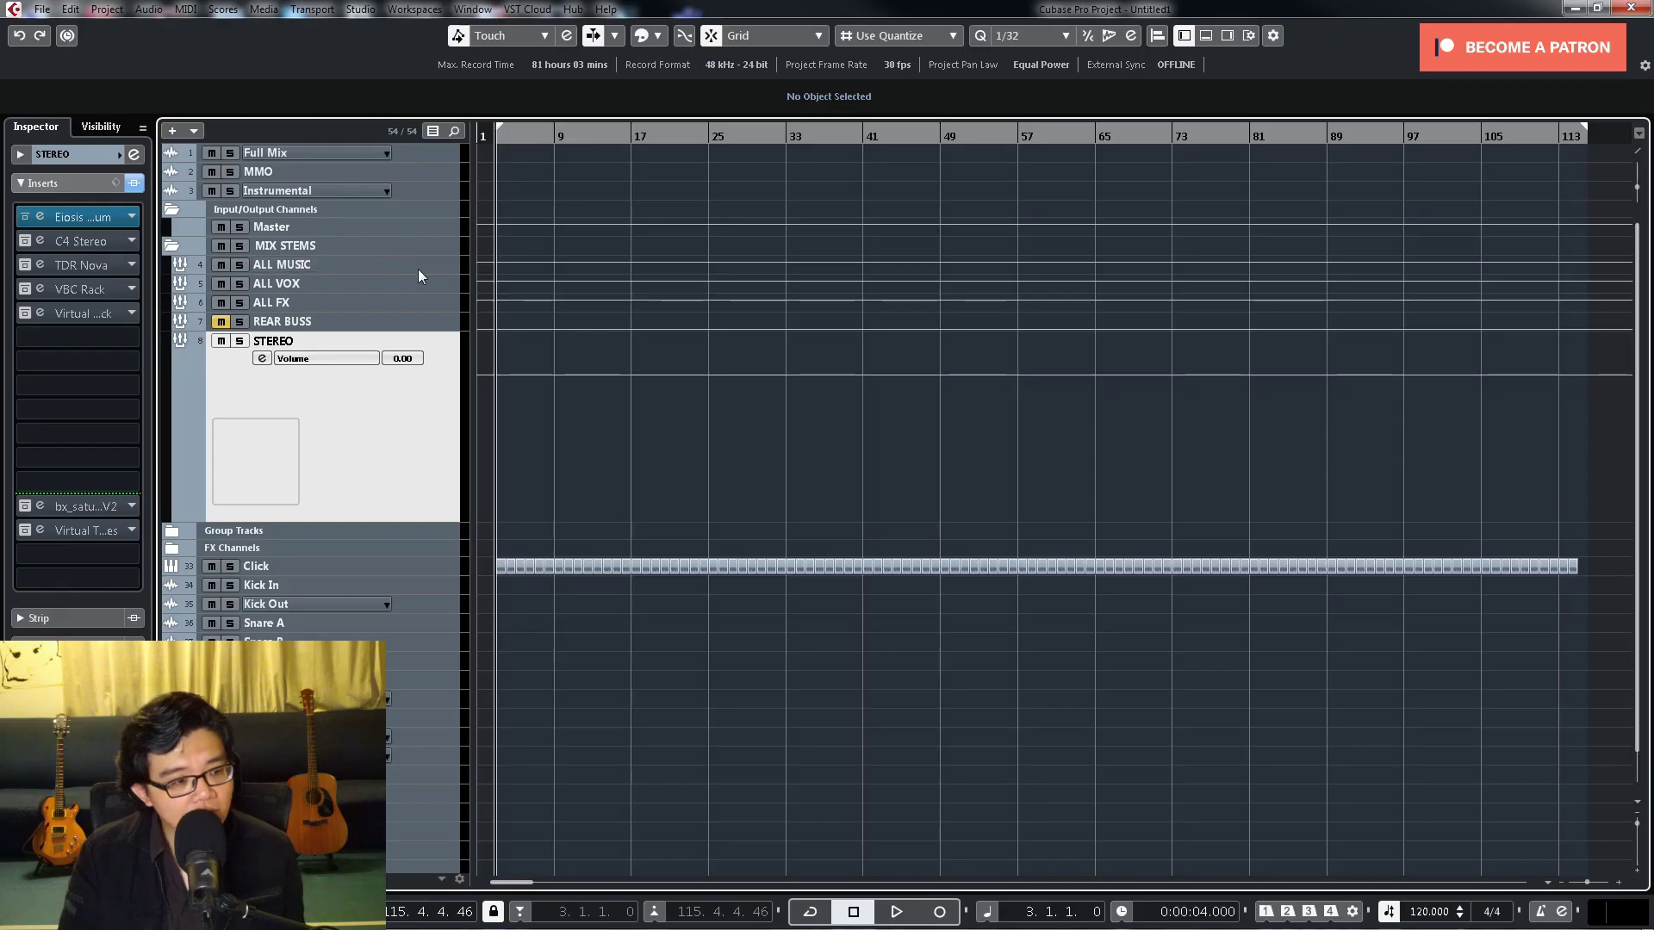
Step: Go through the ALL MUSIC, ALL VOX, ALL FX and REAR BUSS tracks, finishing on the STEREO track's insert chain
left_click(437, 267)
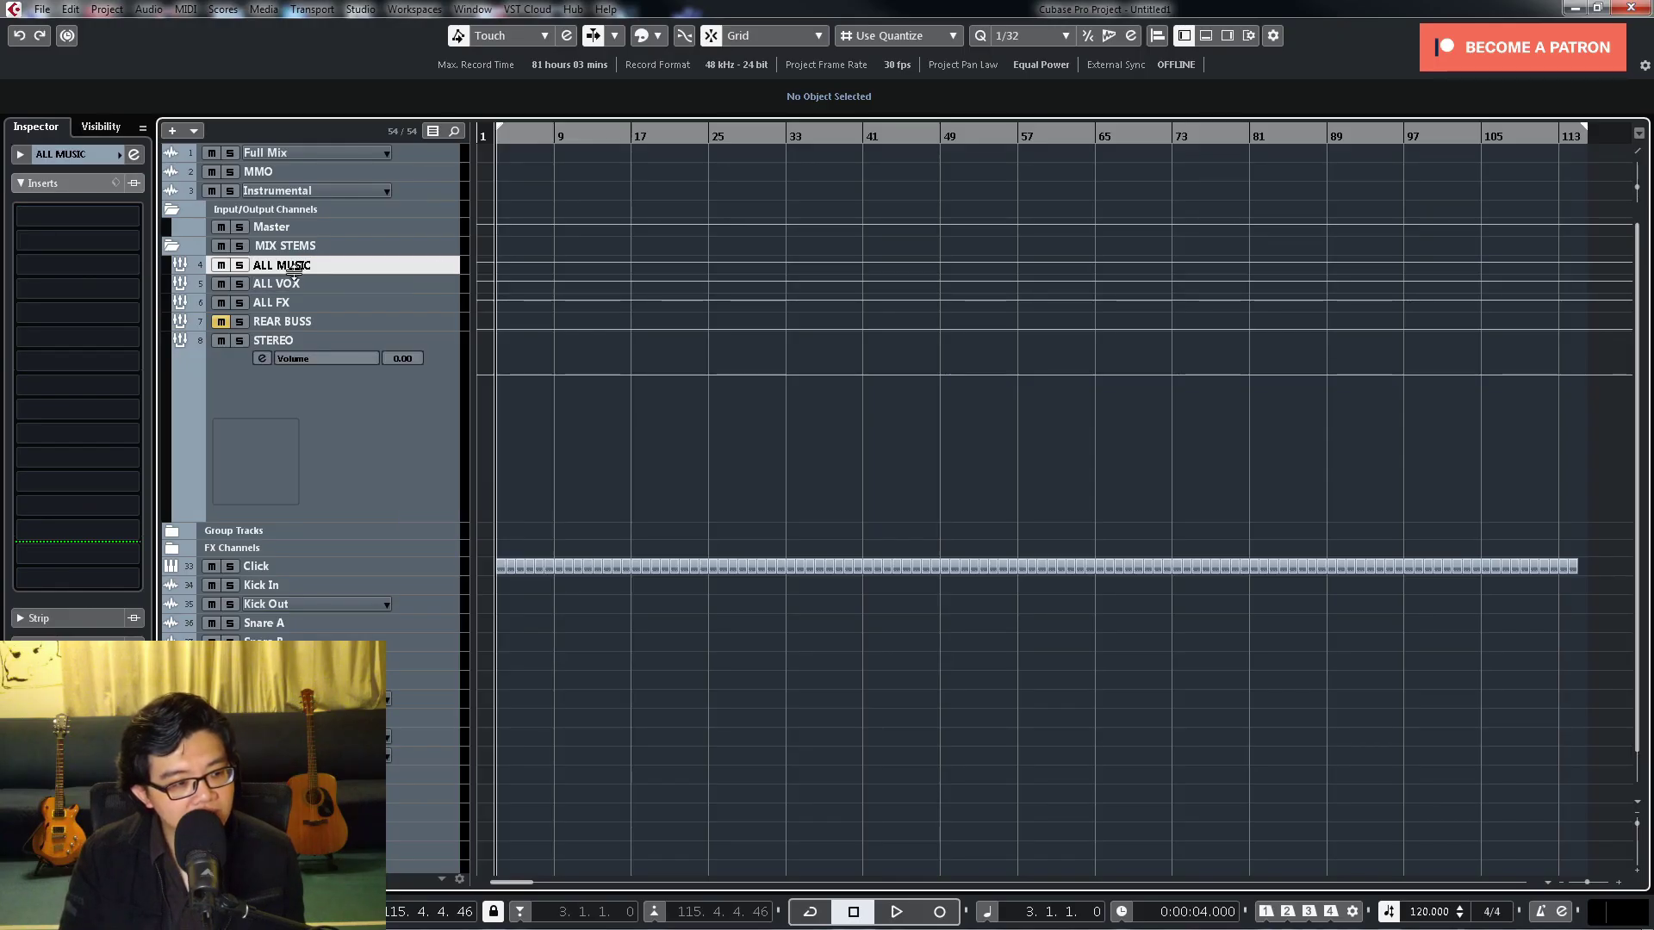
left_click(422, 287)
left_click(422, 303)
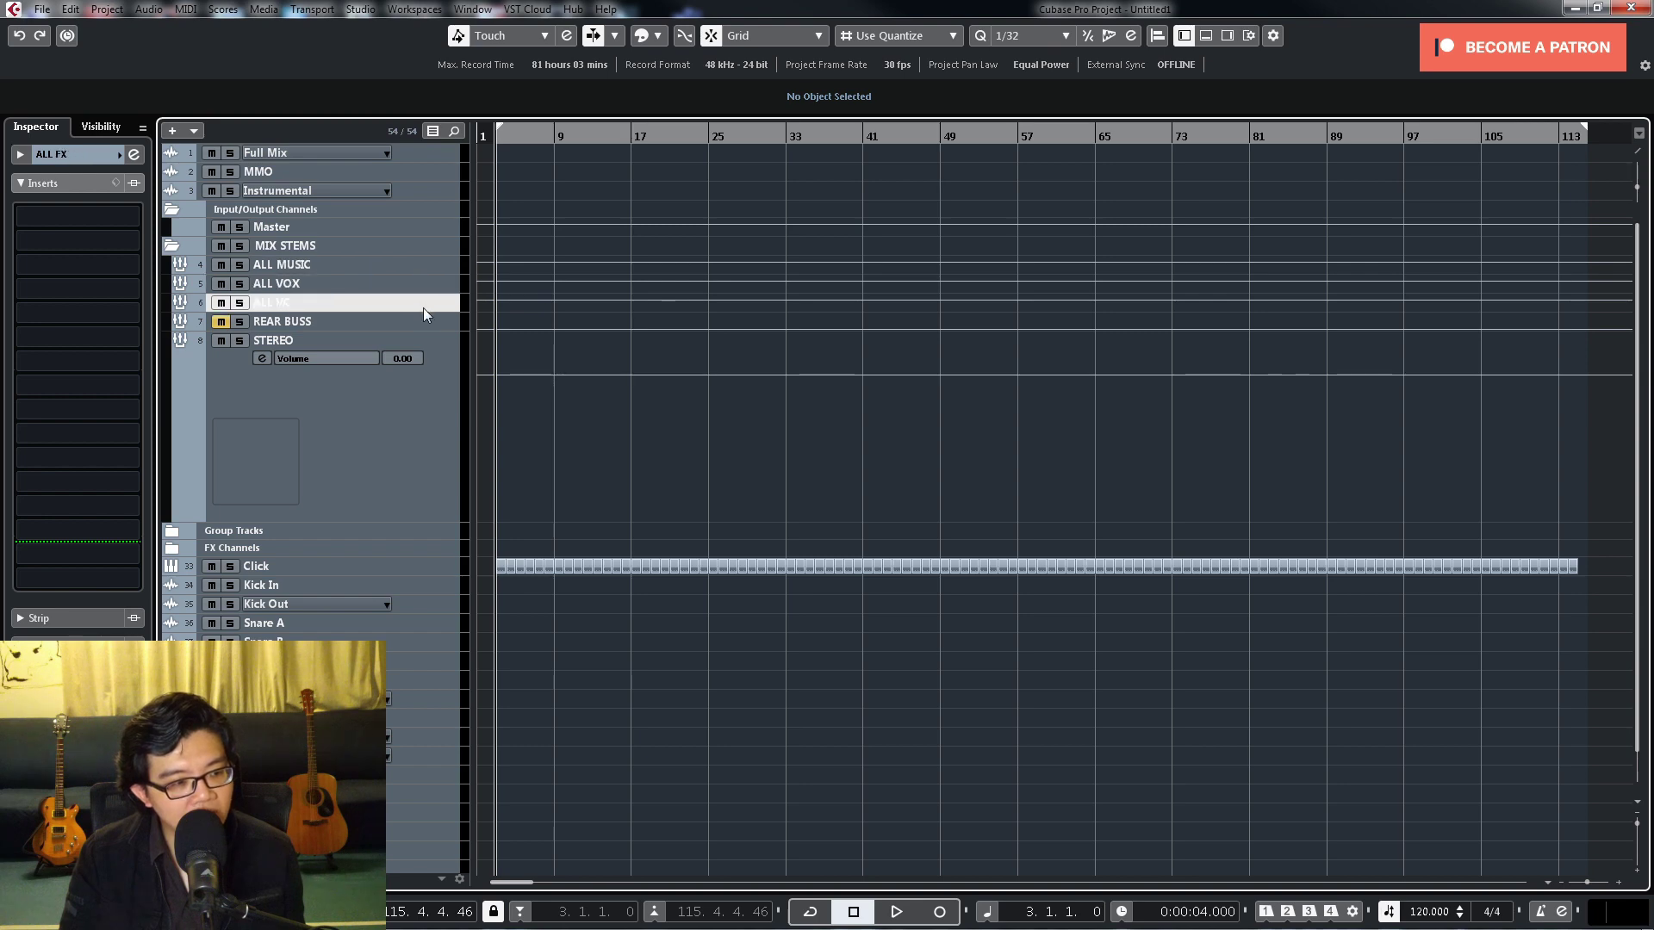
left_click(427, 323)
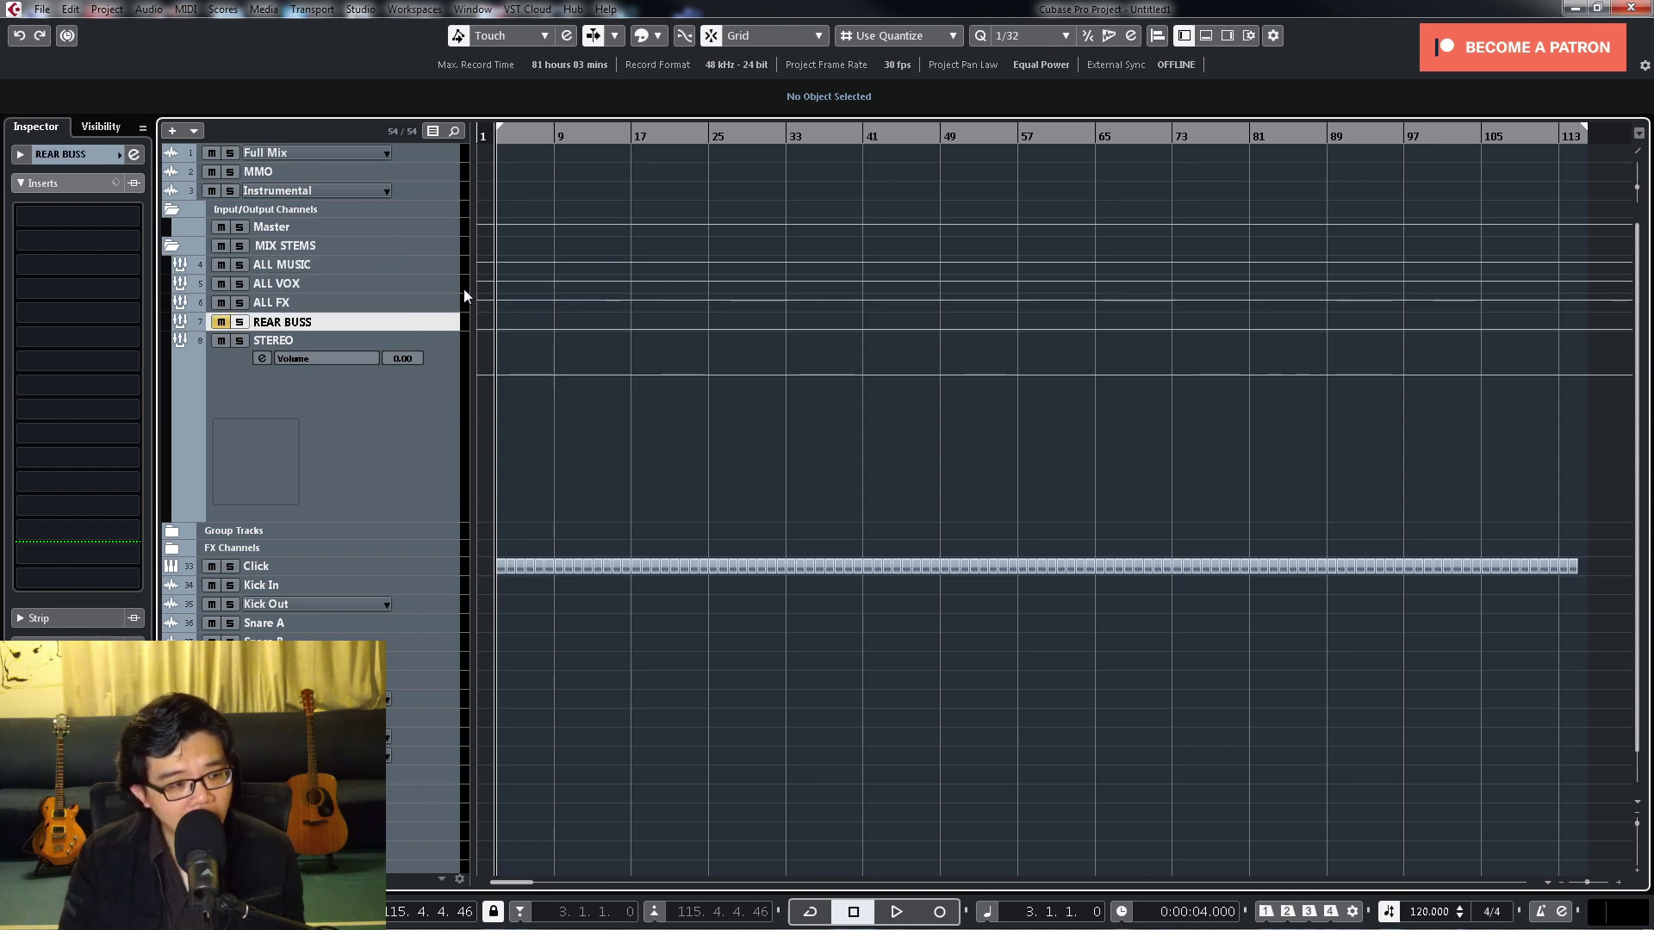
left_click(435, 415)
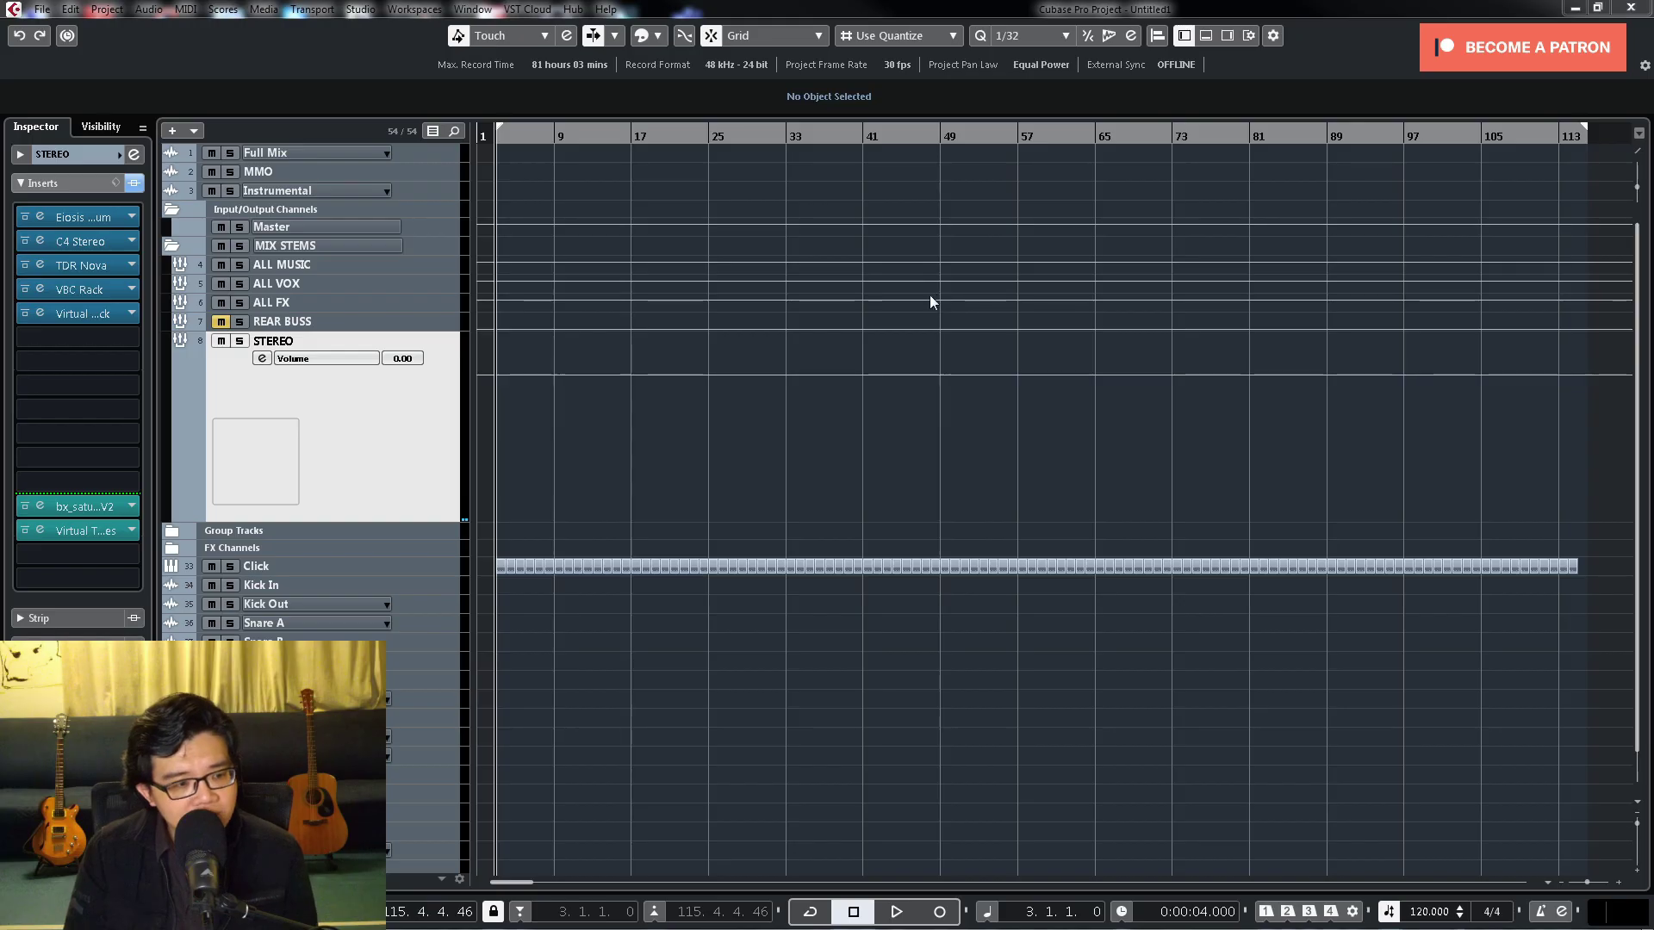
Step: Enable the Earth band in the STEREO track's Eiosis AirEQ Premium insert and close the plug-in window
left_click(90, 218)
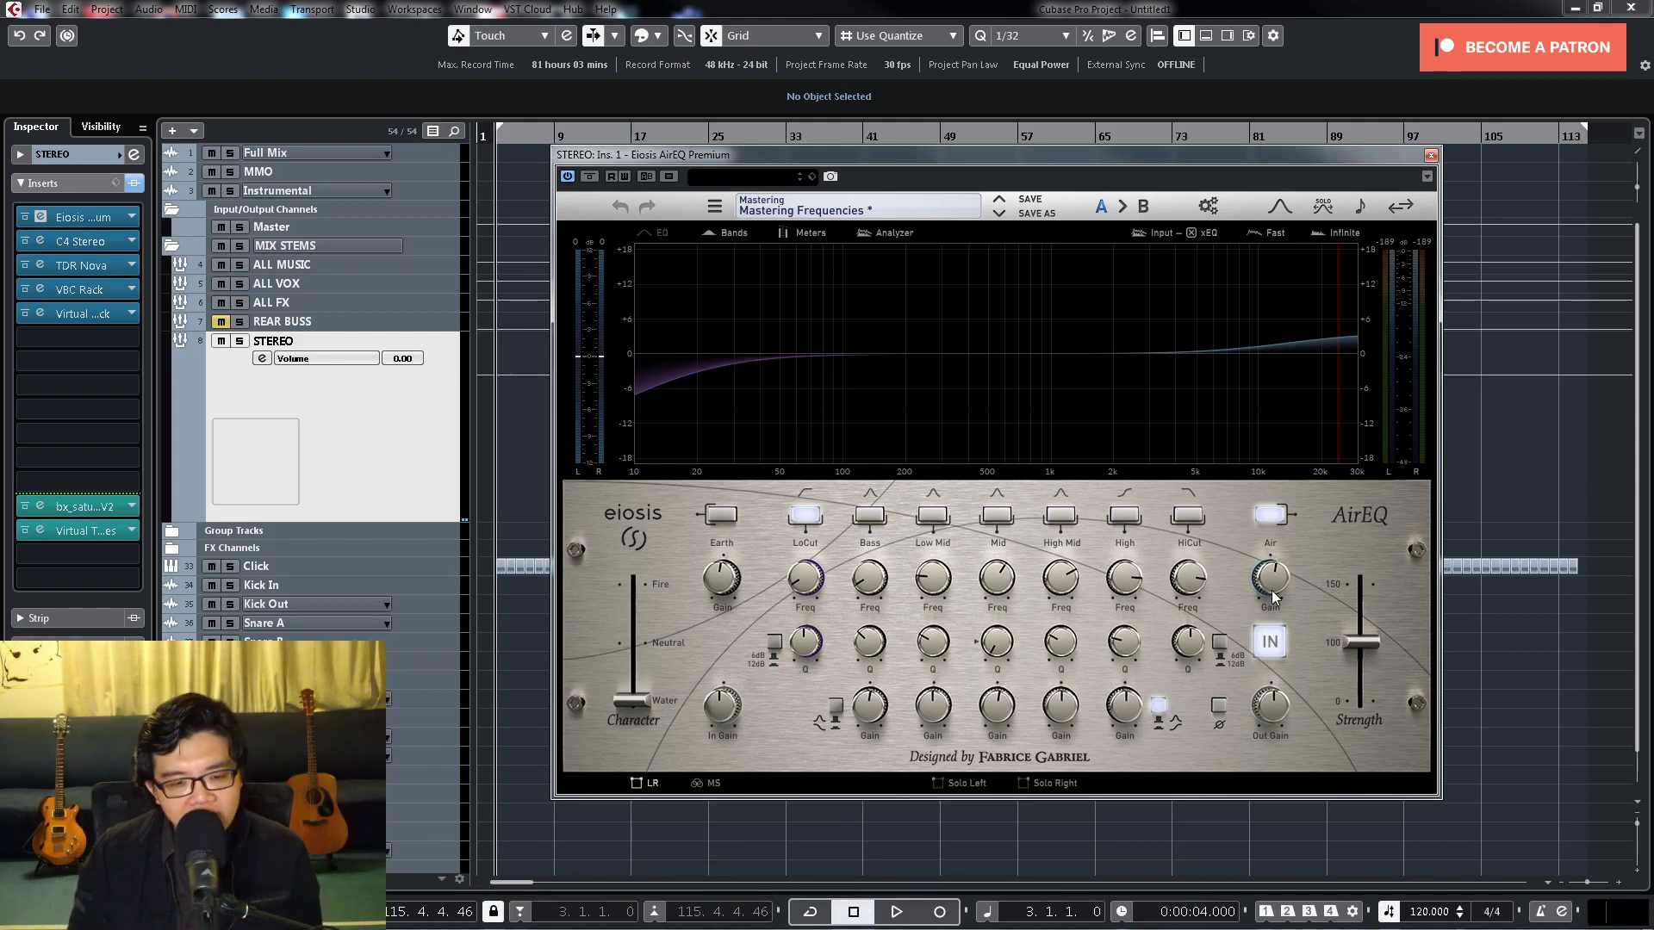
mouse_move(1271, 591)
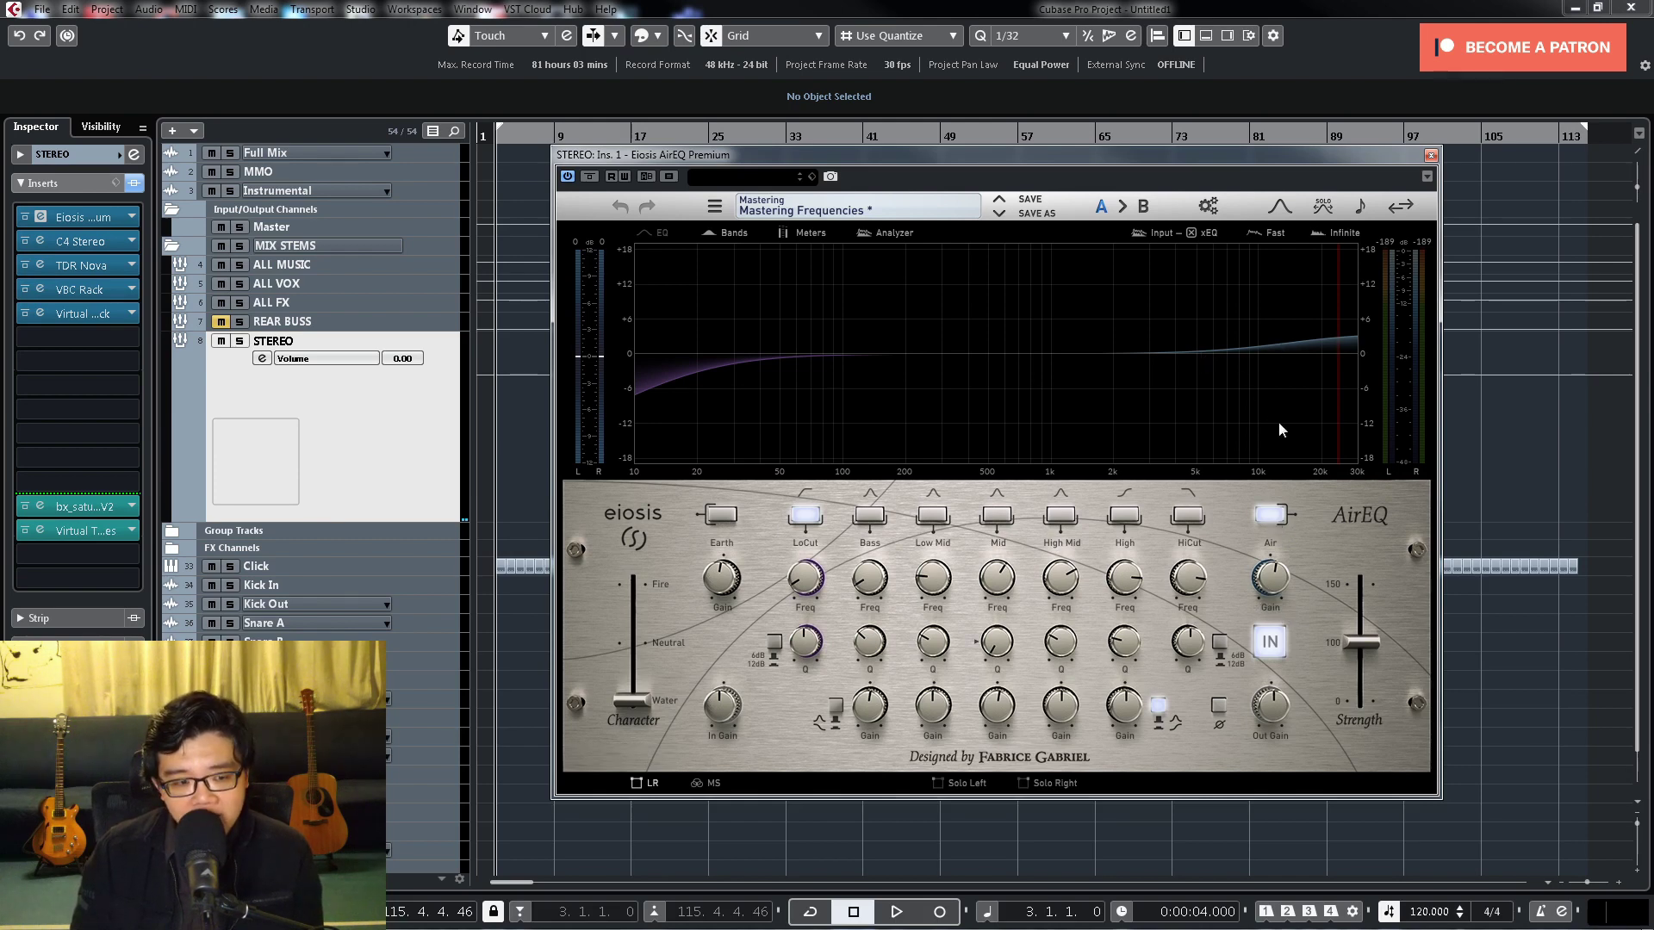
left_click(722, 520)
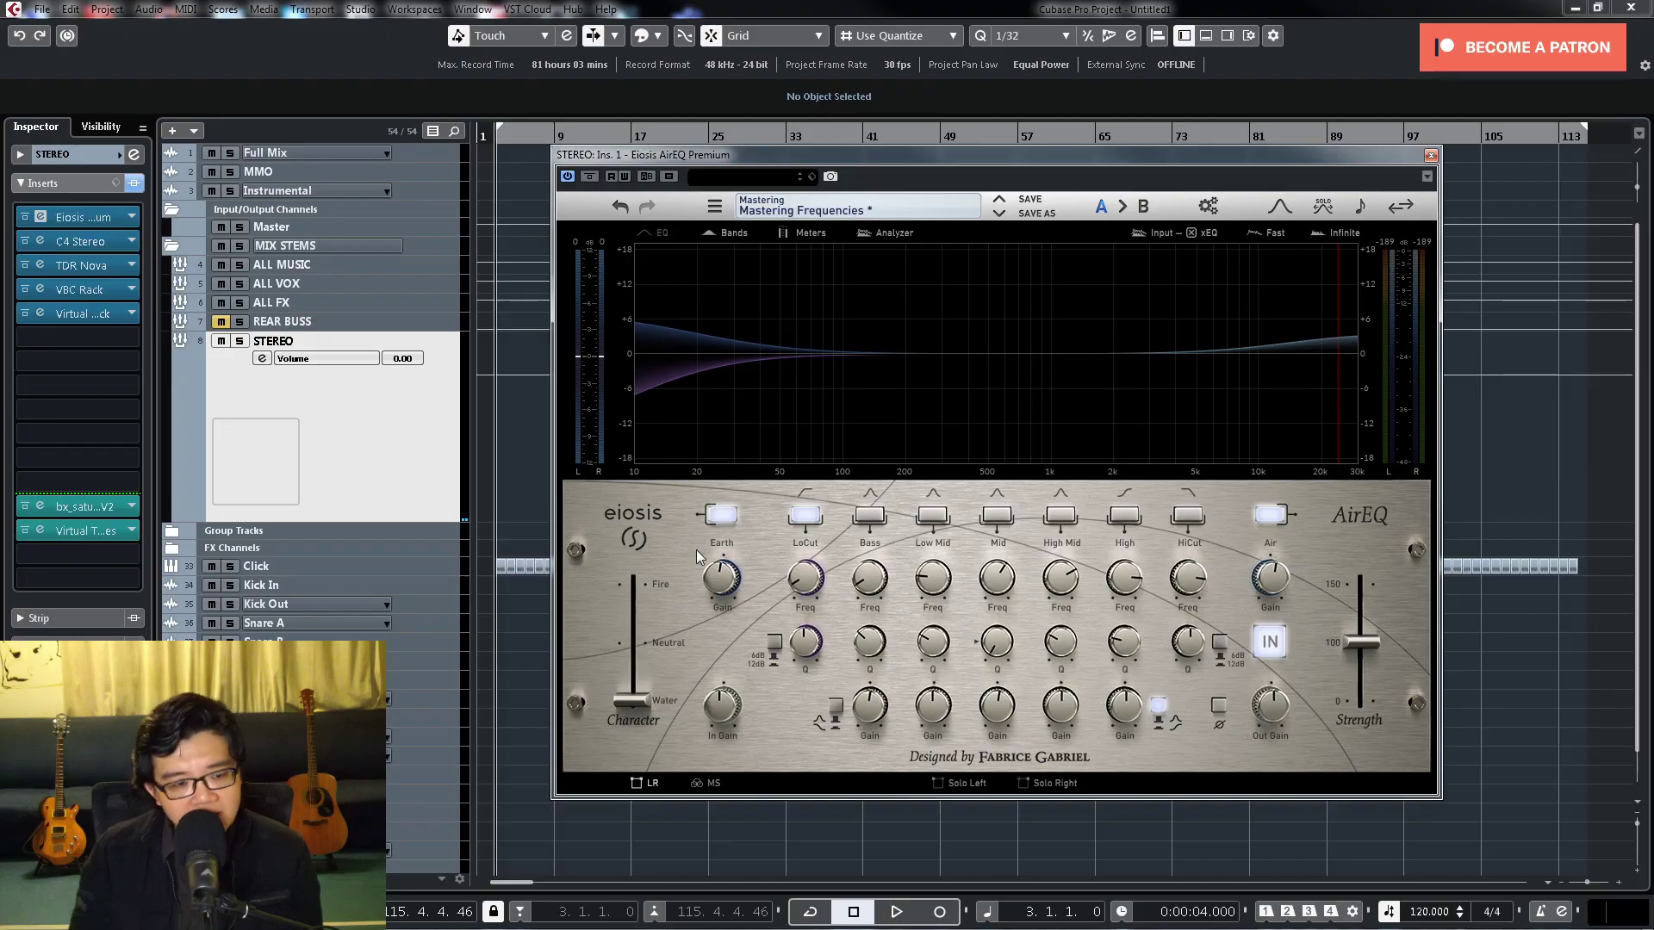
key("Escape")
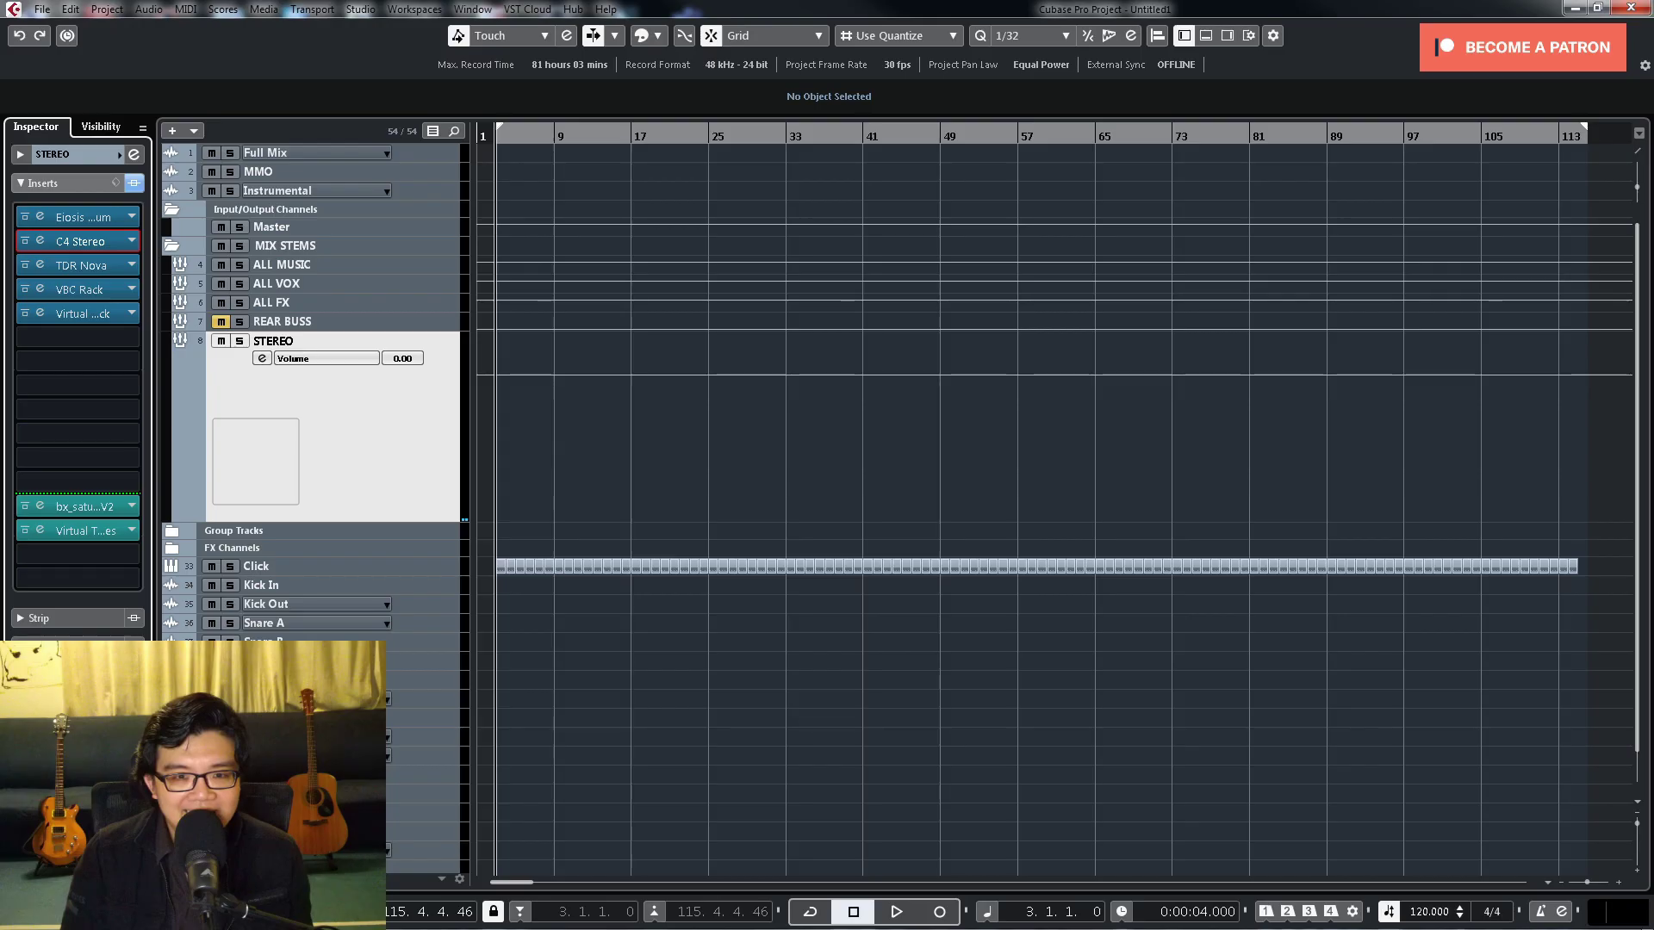
Step: Examine the C4 multiband processor and TDR Nova inserts on the STEREO track
left_click(105, 241)
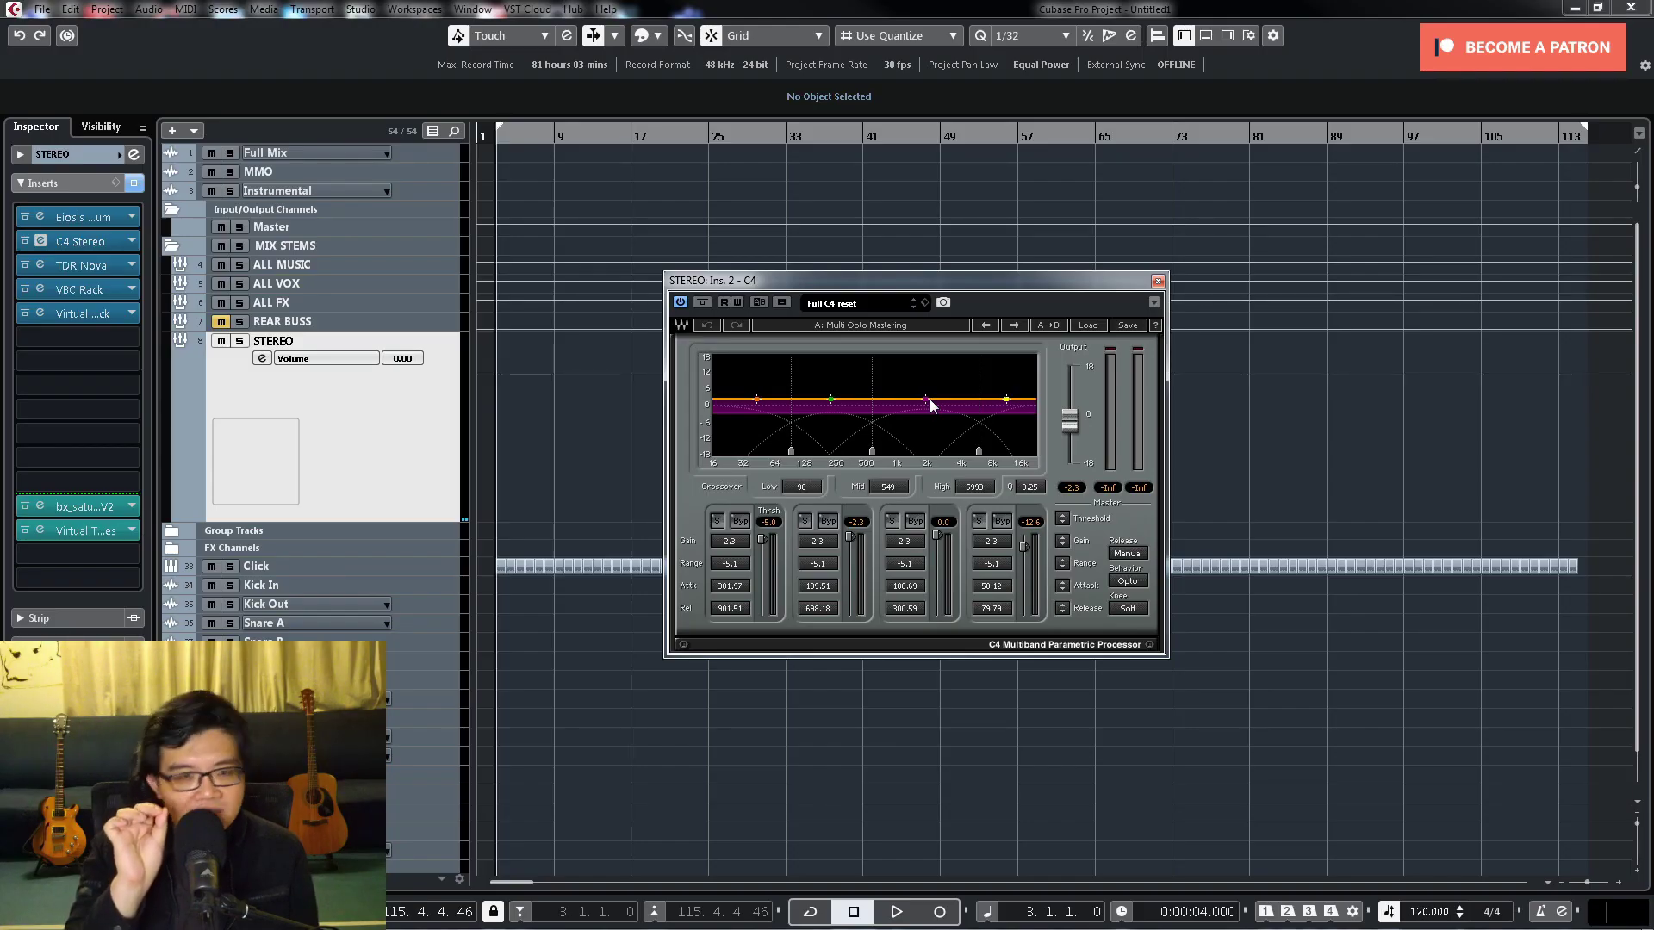
left_click(41, 265)
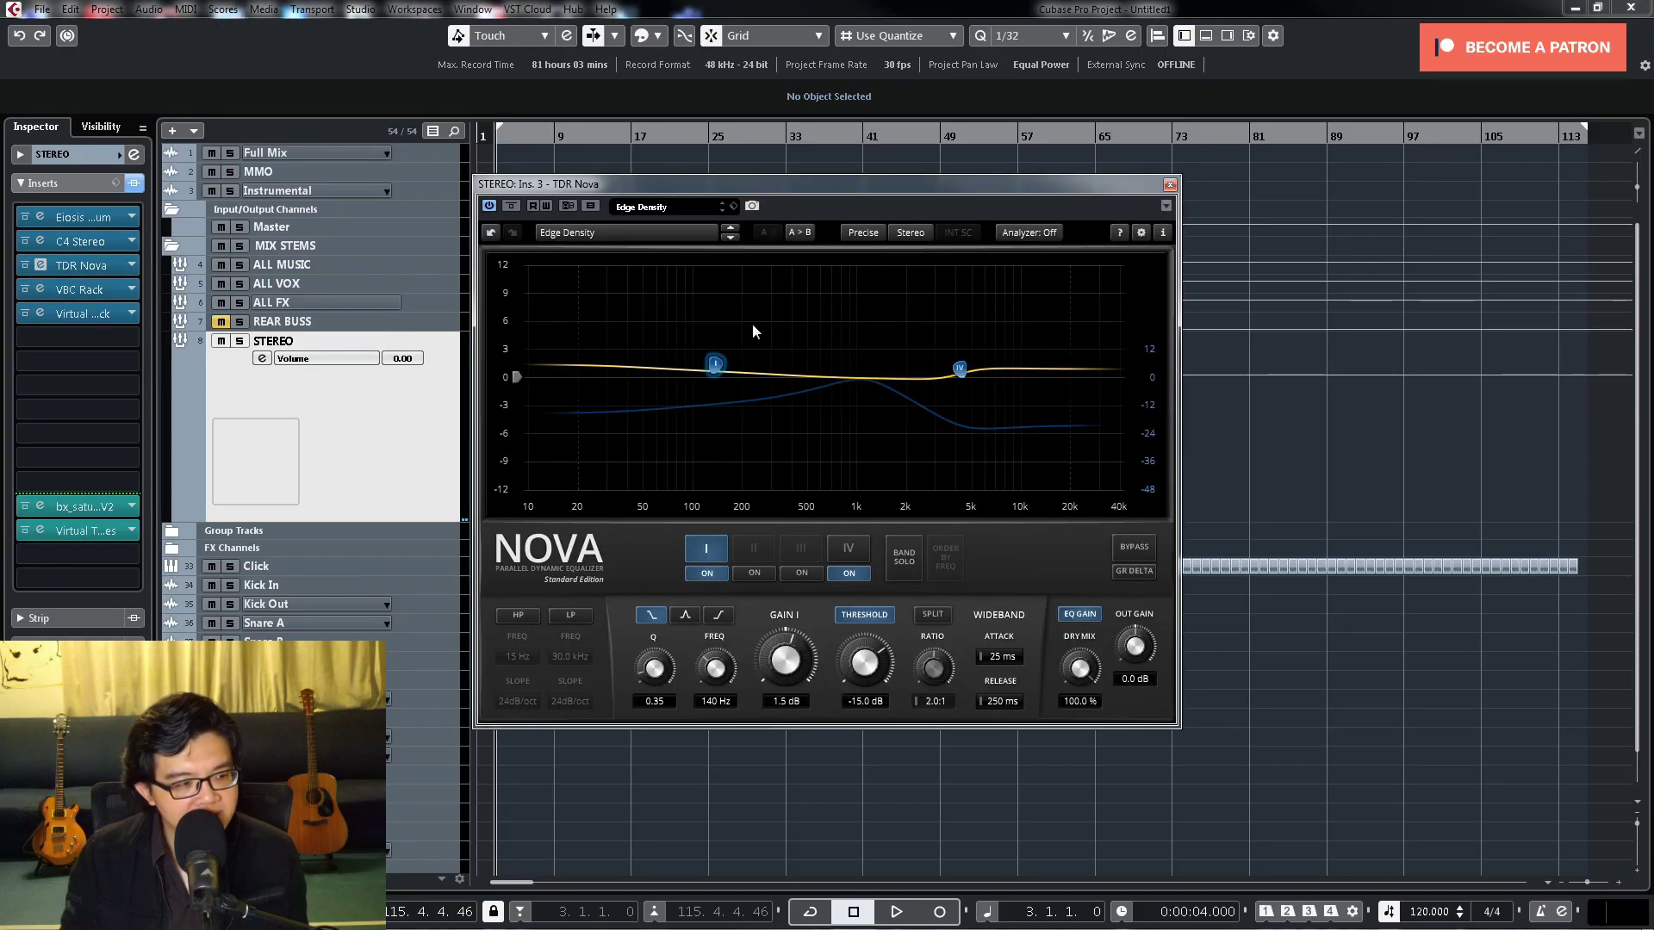
left_click(488, 206)
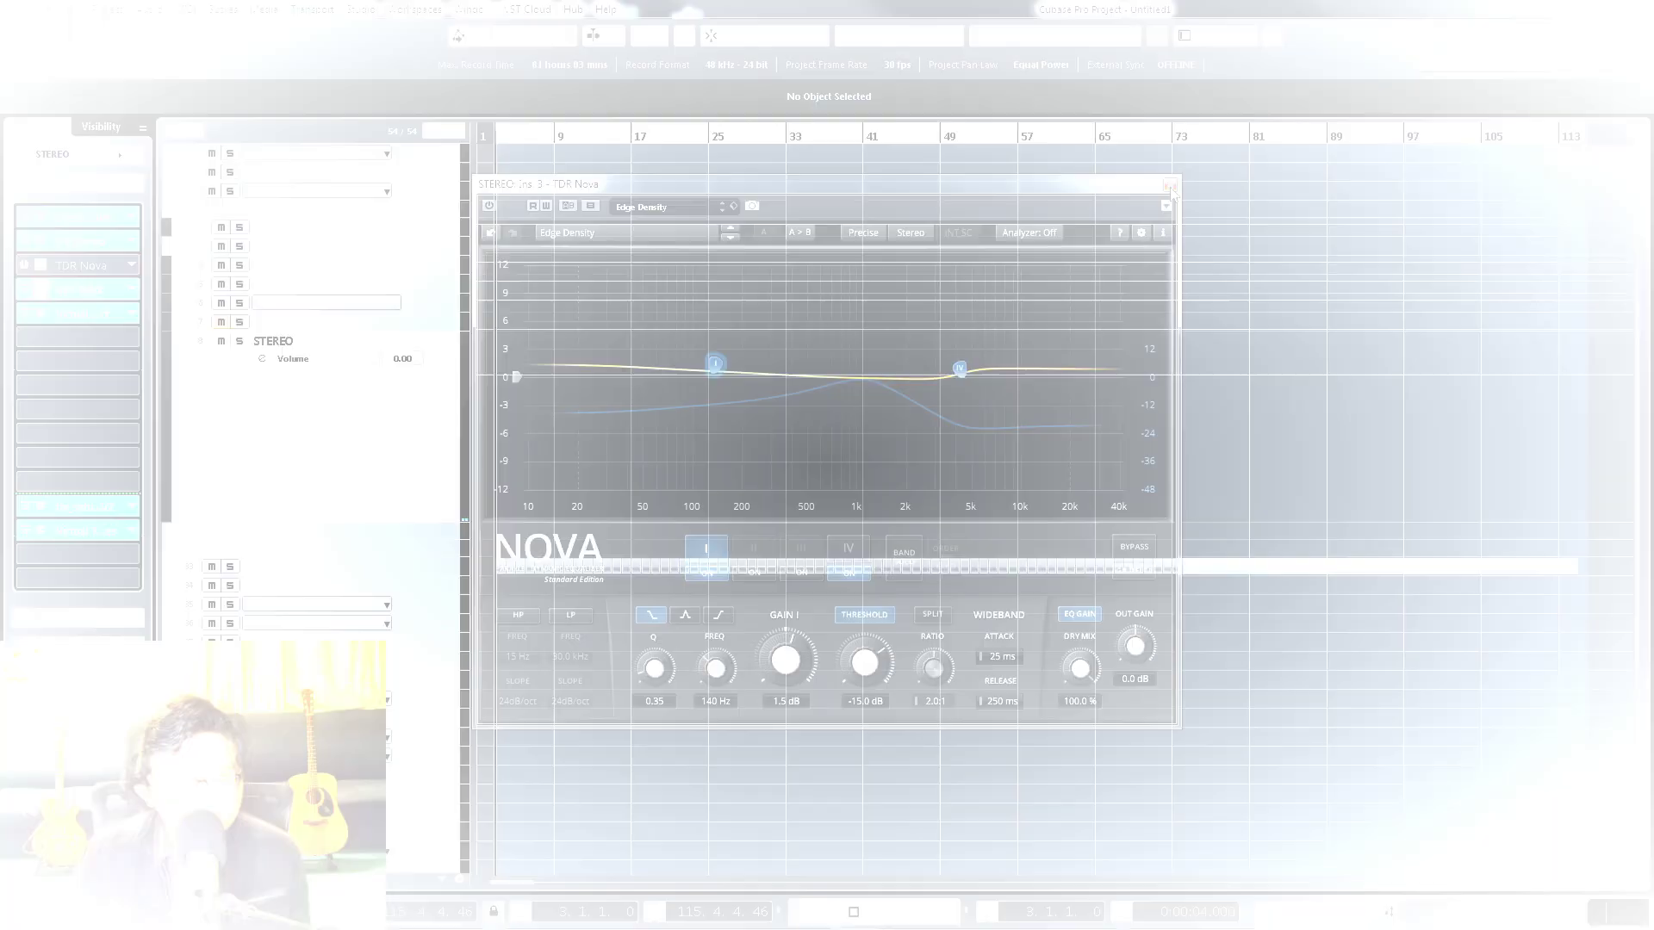
Step: Close the TDR Nova window and examine the compressors in the STEREO track's VBC Rack insert
left_click(1169, 186)
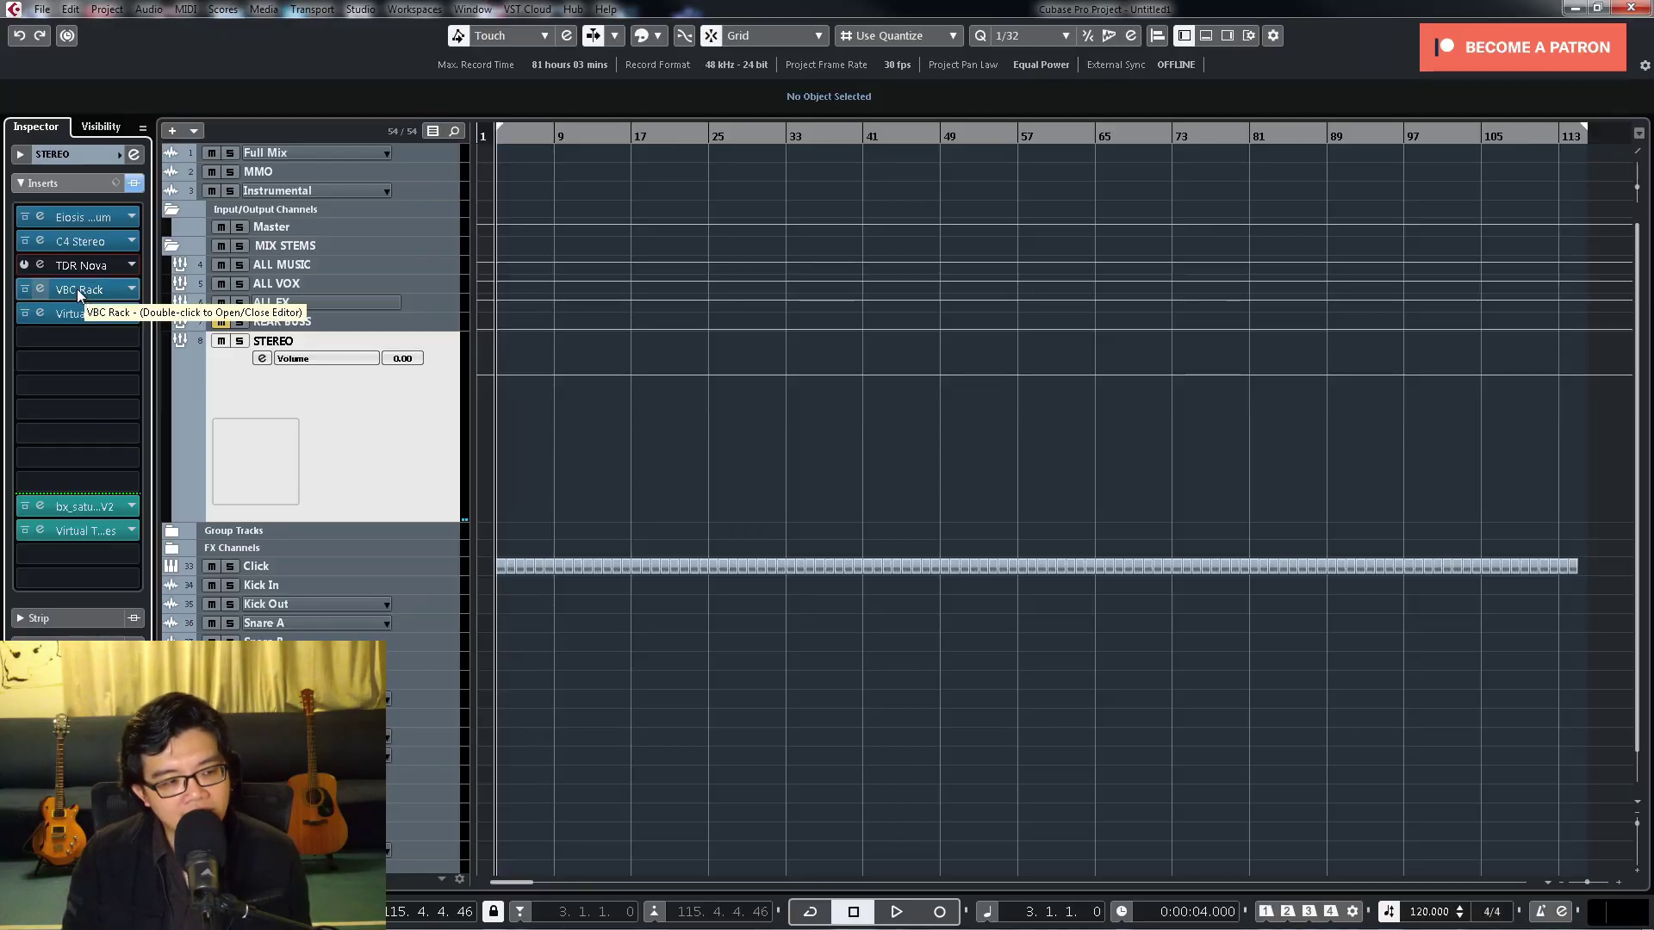
double_click(76, 287)
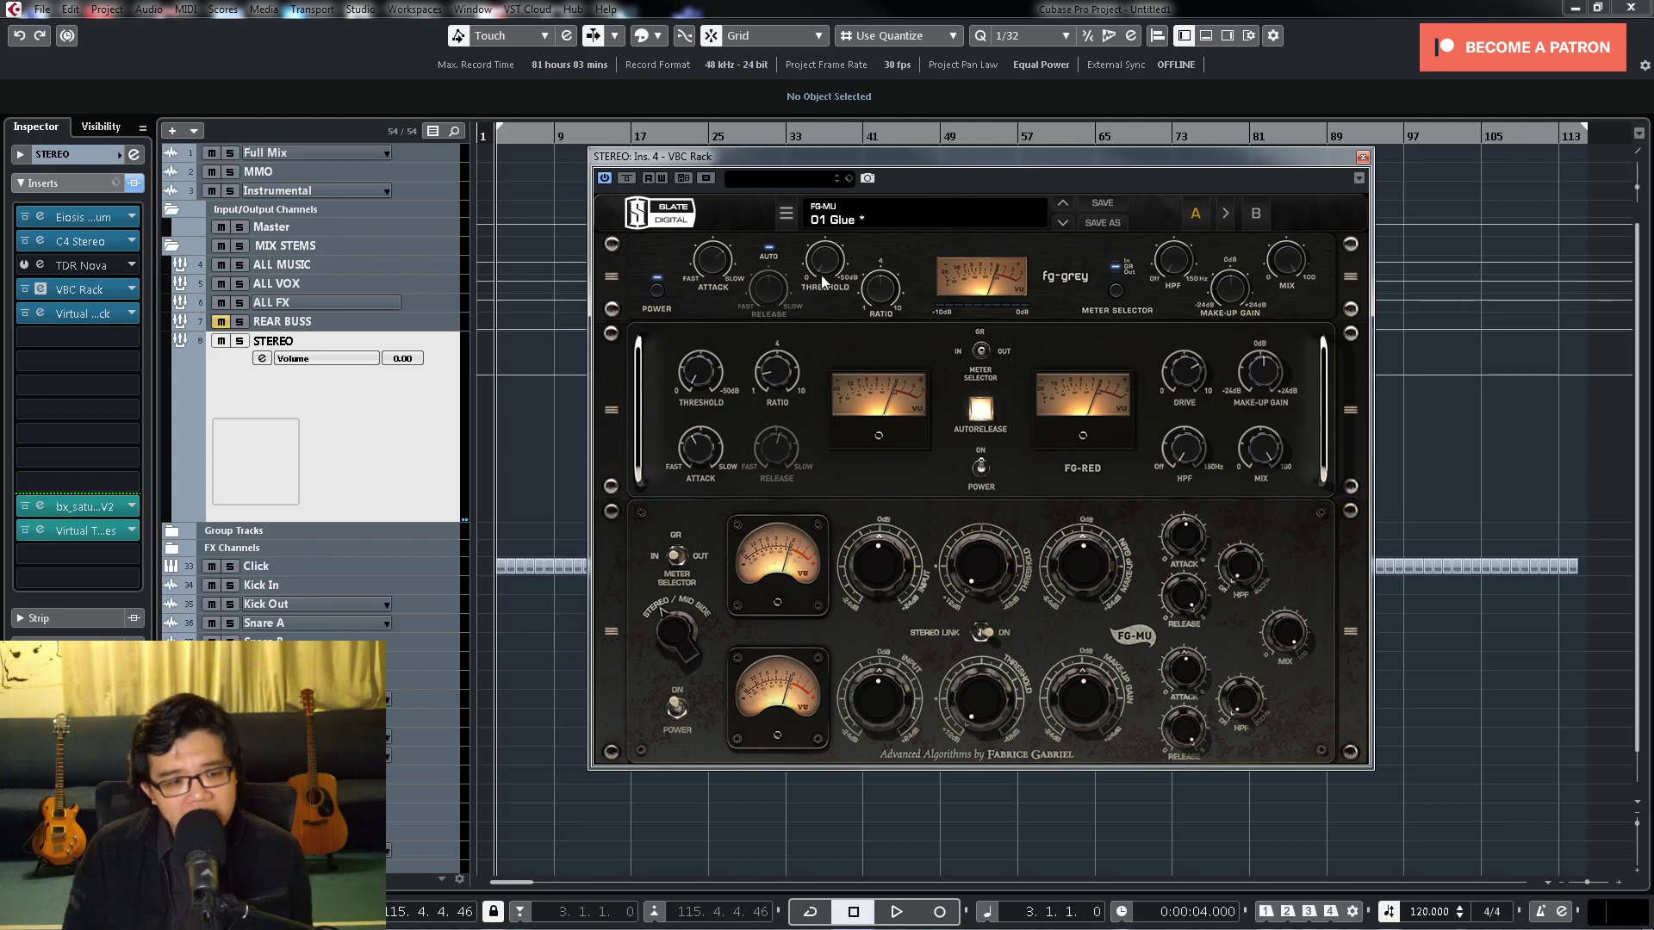
mouse_move(820, 281)
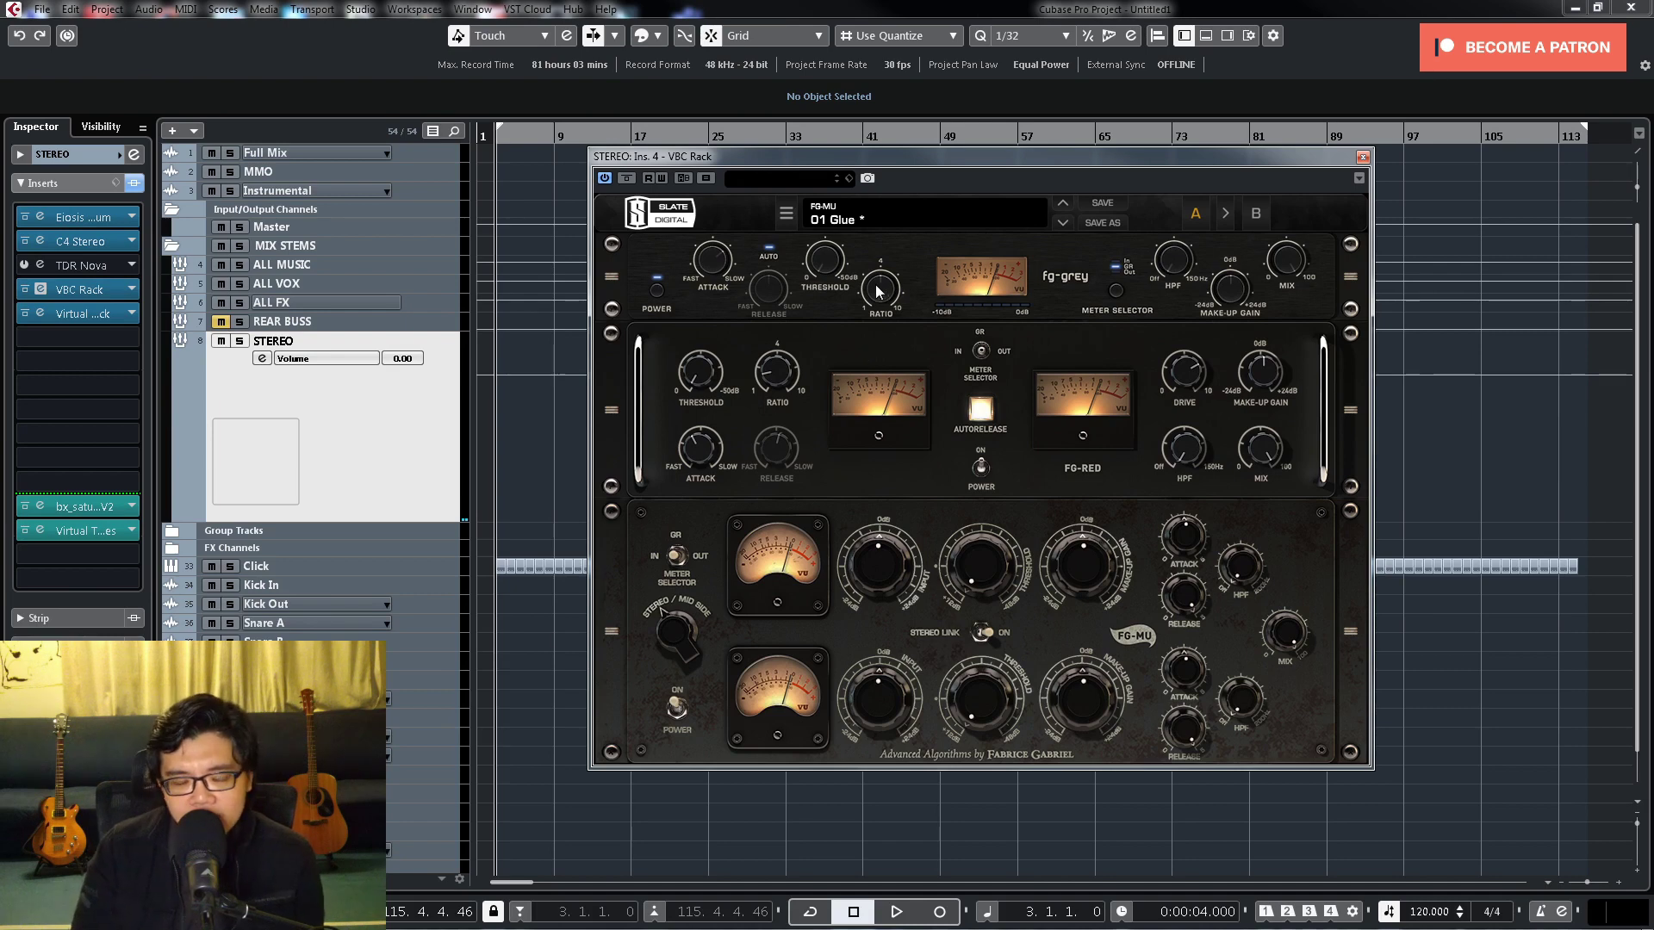
mouse_move(879, 291)
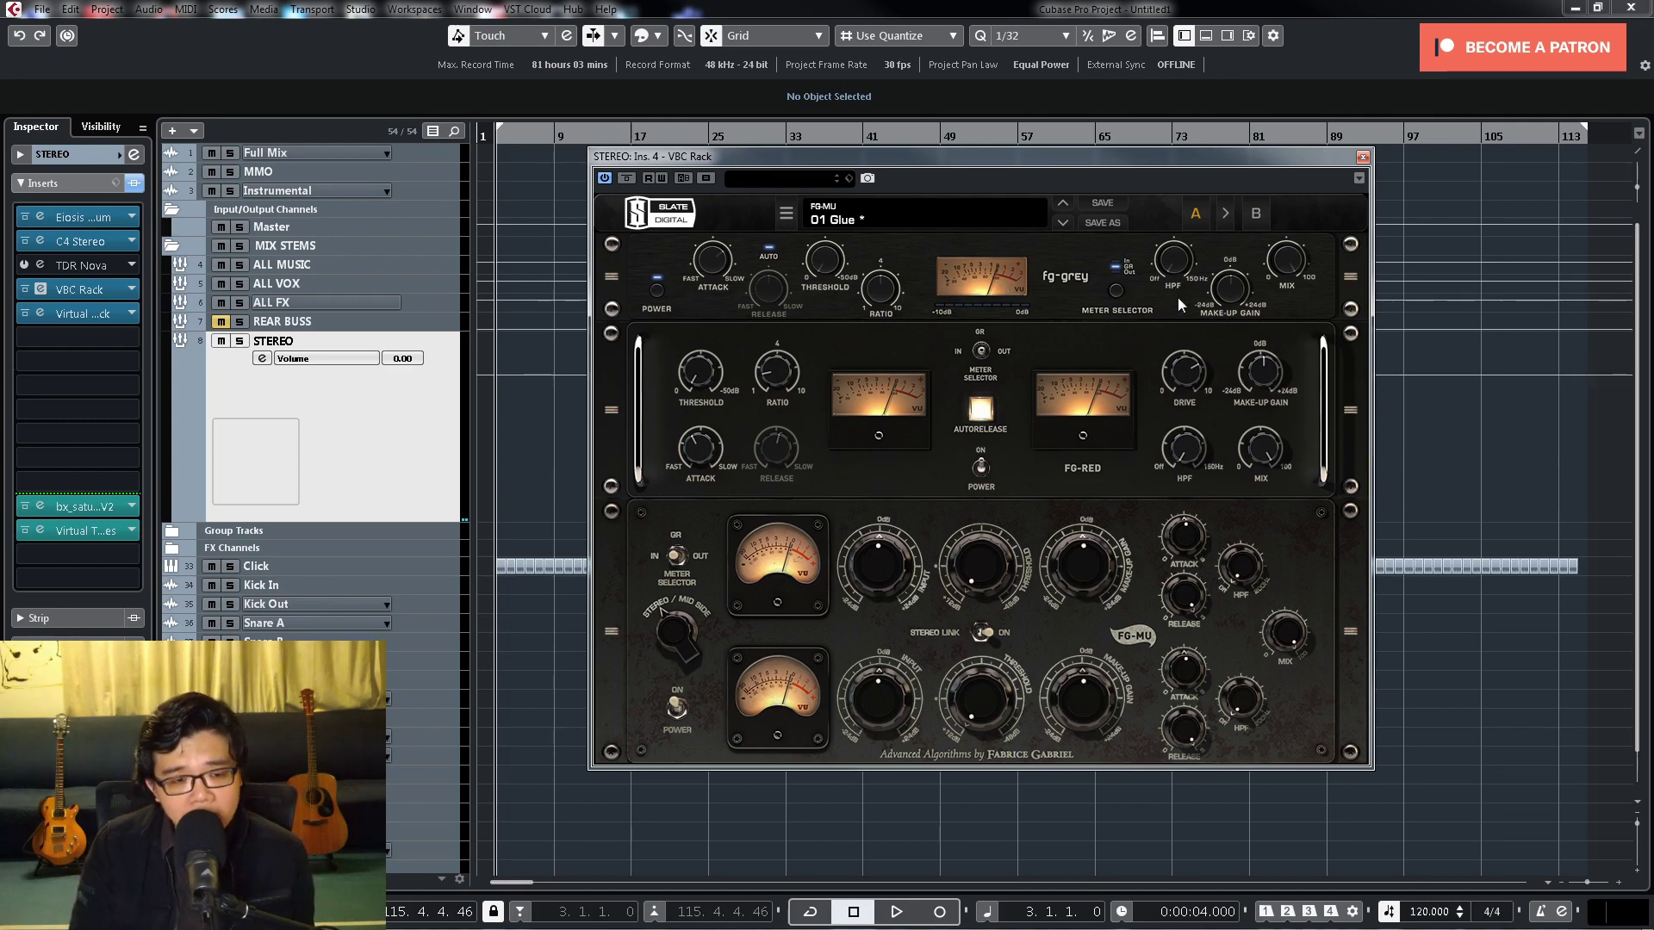
mouse_move(1176, 267)
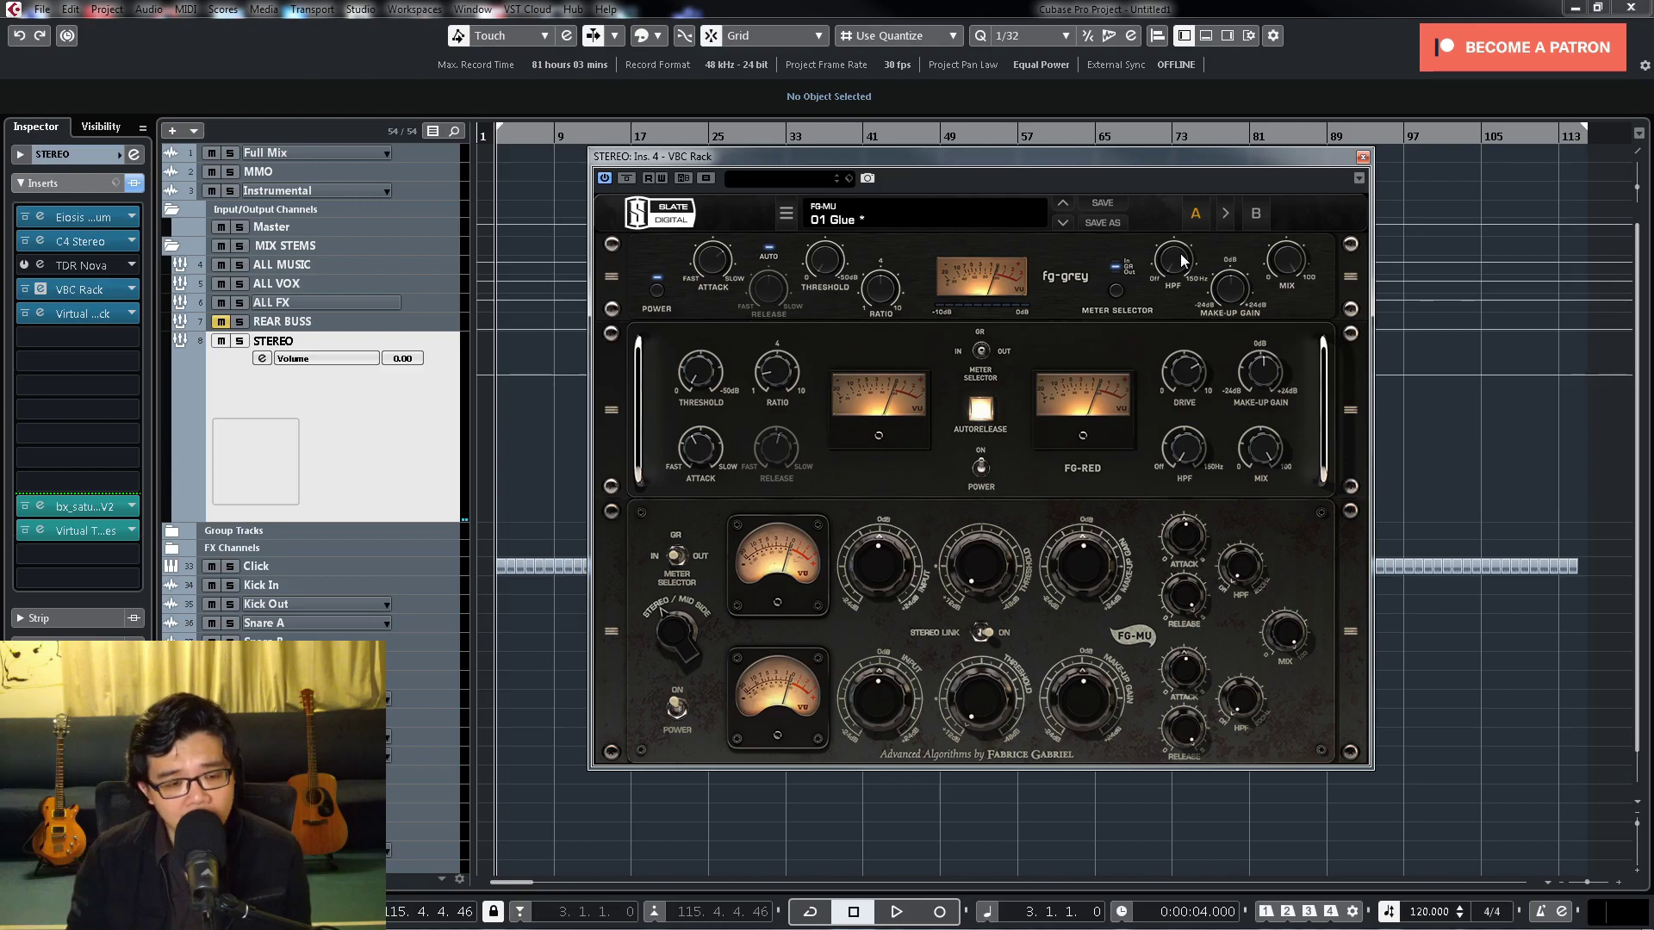
left_click(1362, 156)
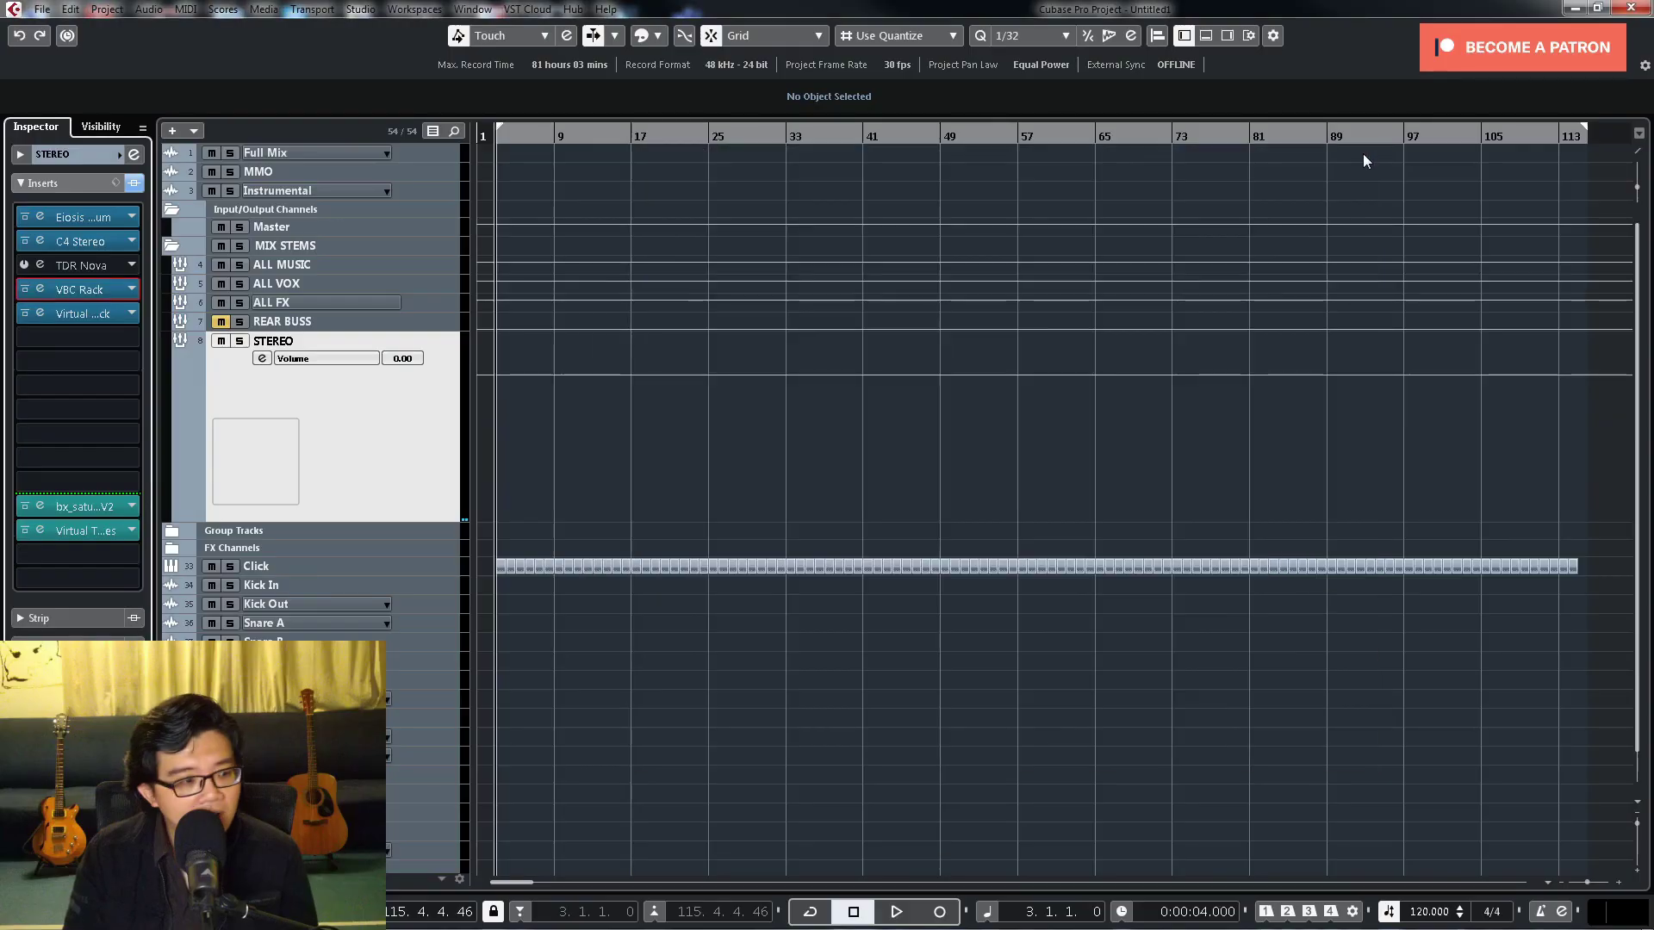
Step: Examine the Lift, Revival, FG-Bomber, Trimmer and Virtual Mixbuss modules in the STEREO track's Virtual Mix Rack insert
left_click(81, 315)
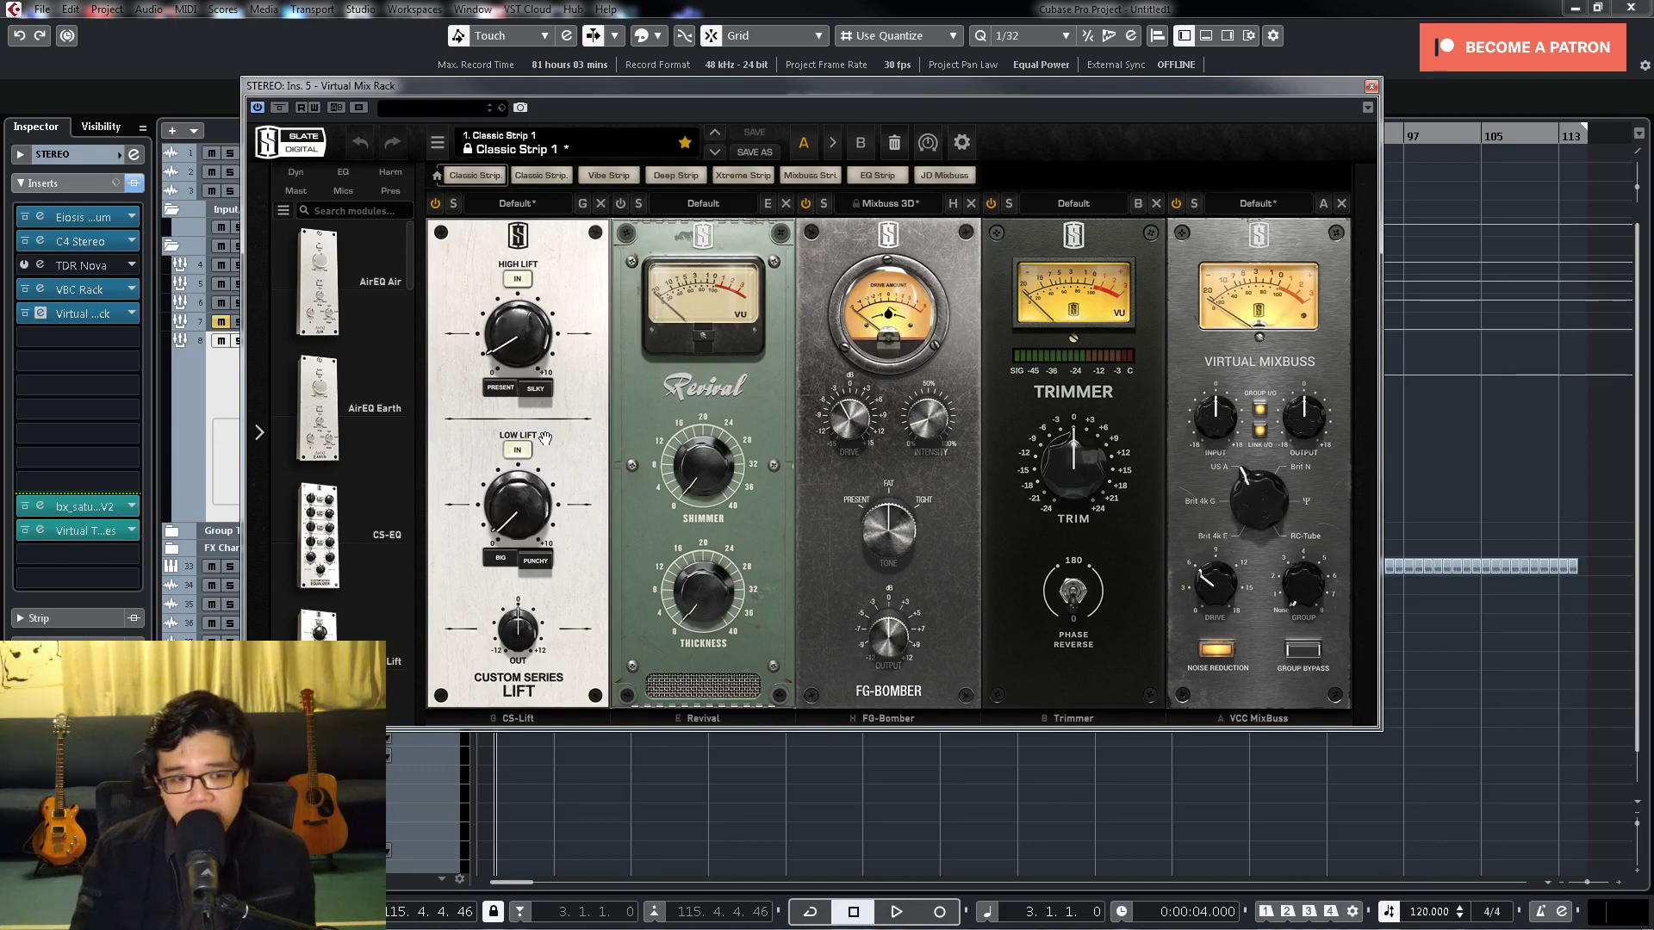
mouse_move(516, 351)
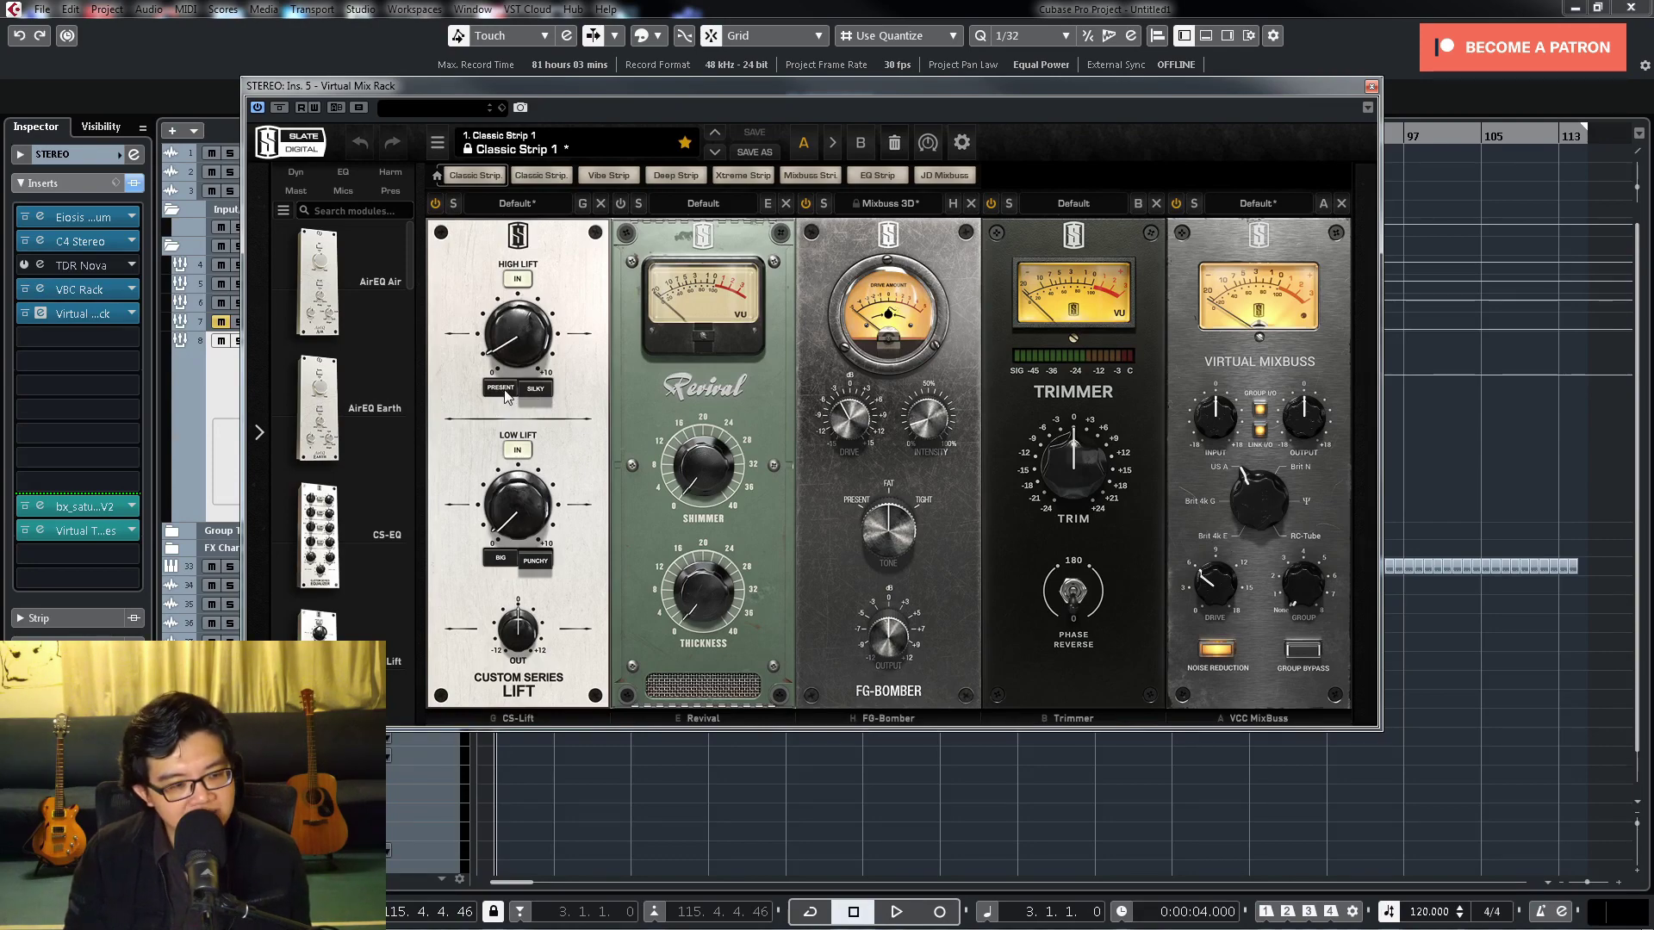
mouse_move(513, 414)
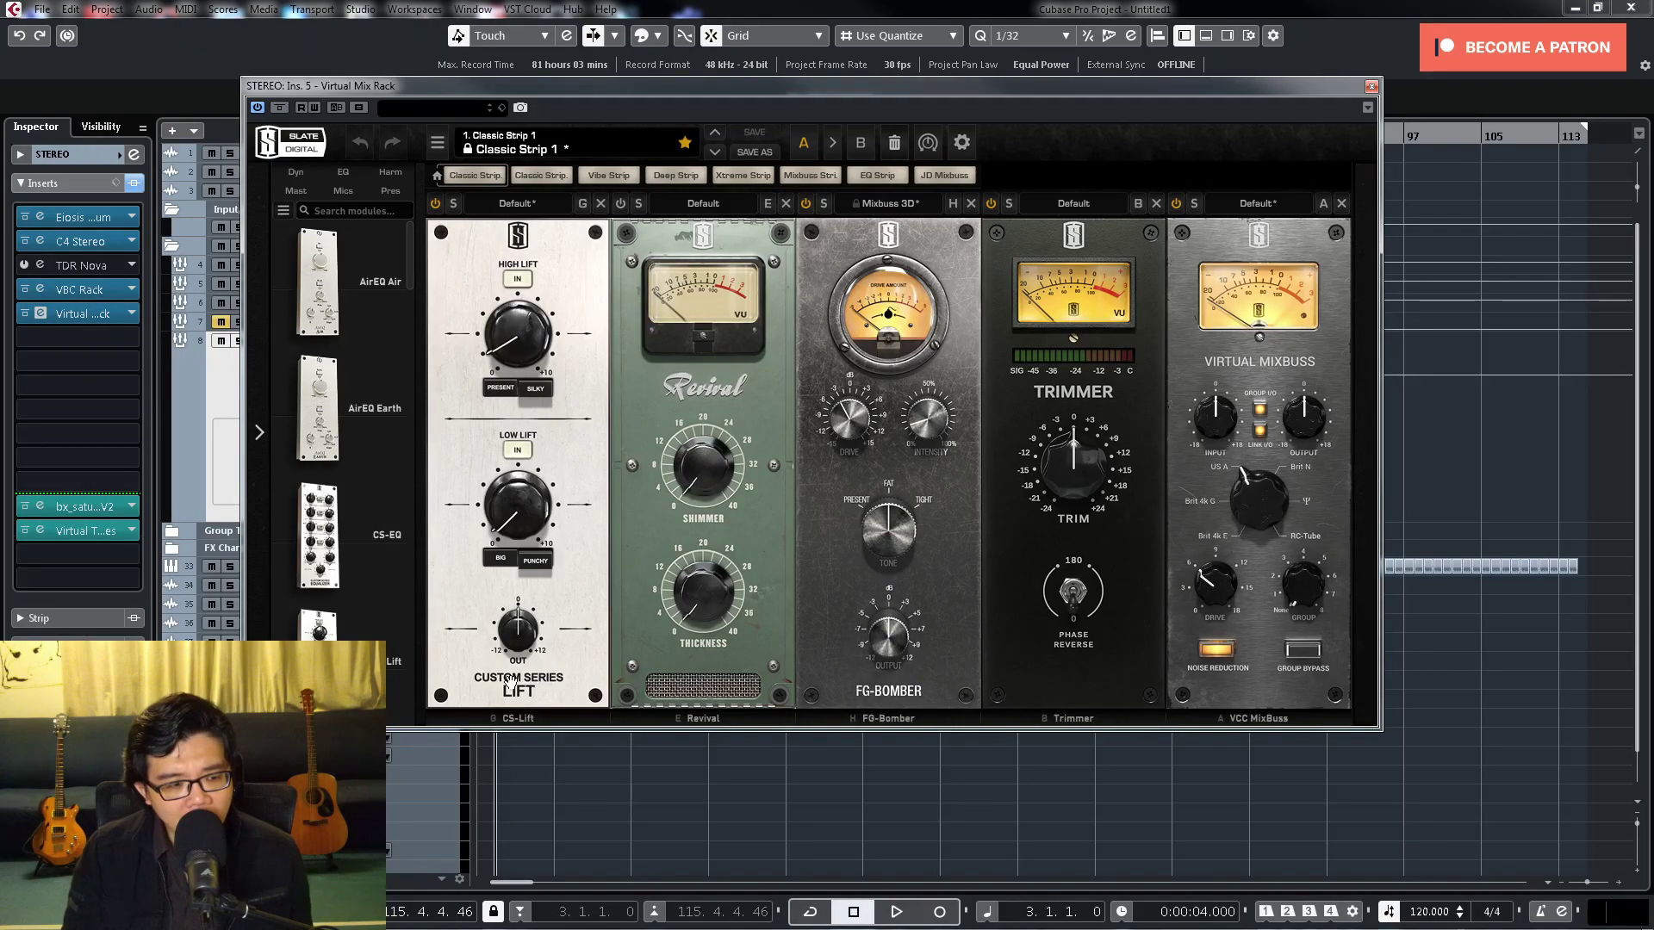
left_click(522, 358)
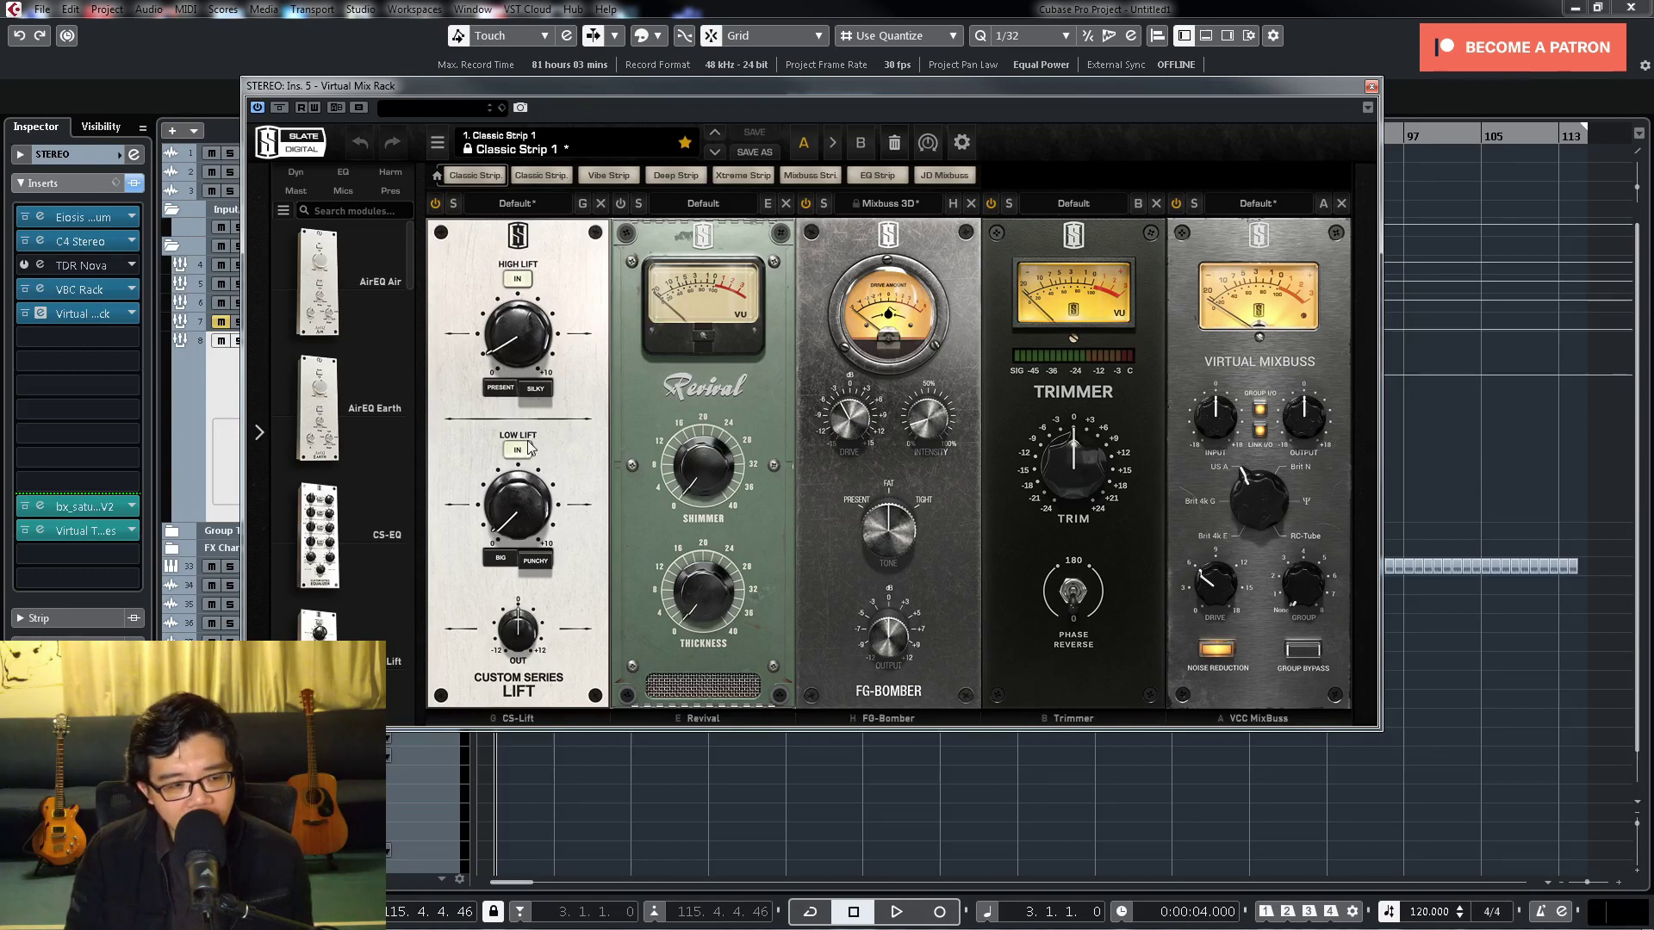
mouse_move(512, 518)
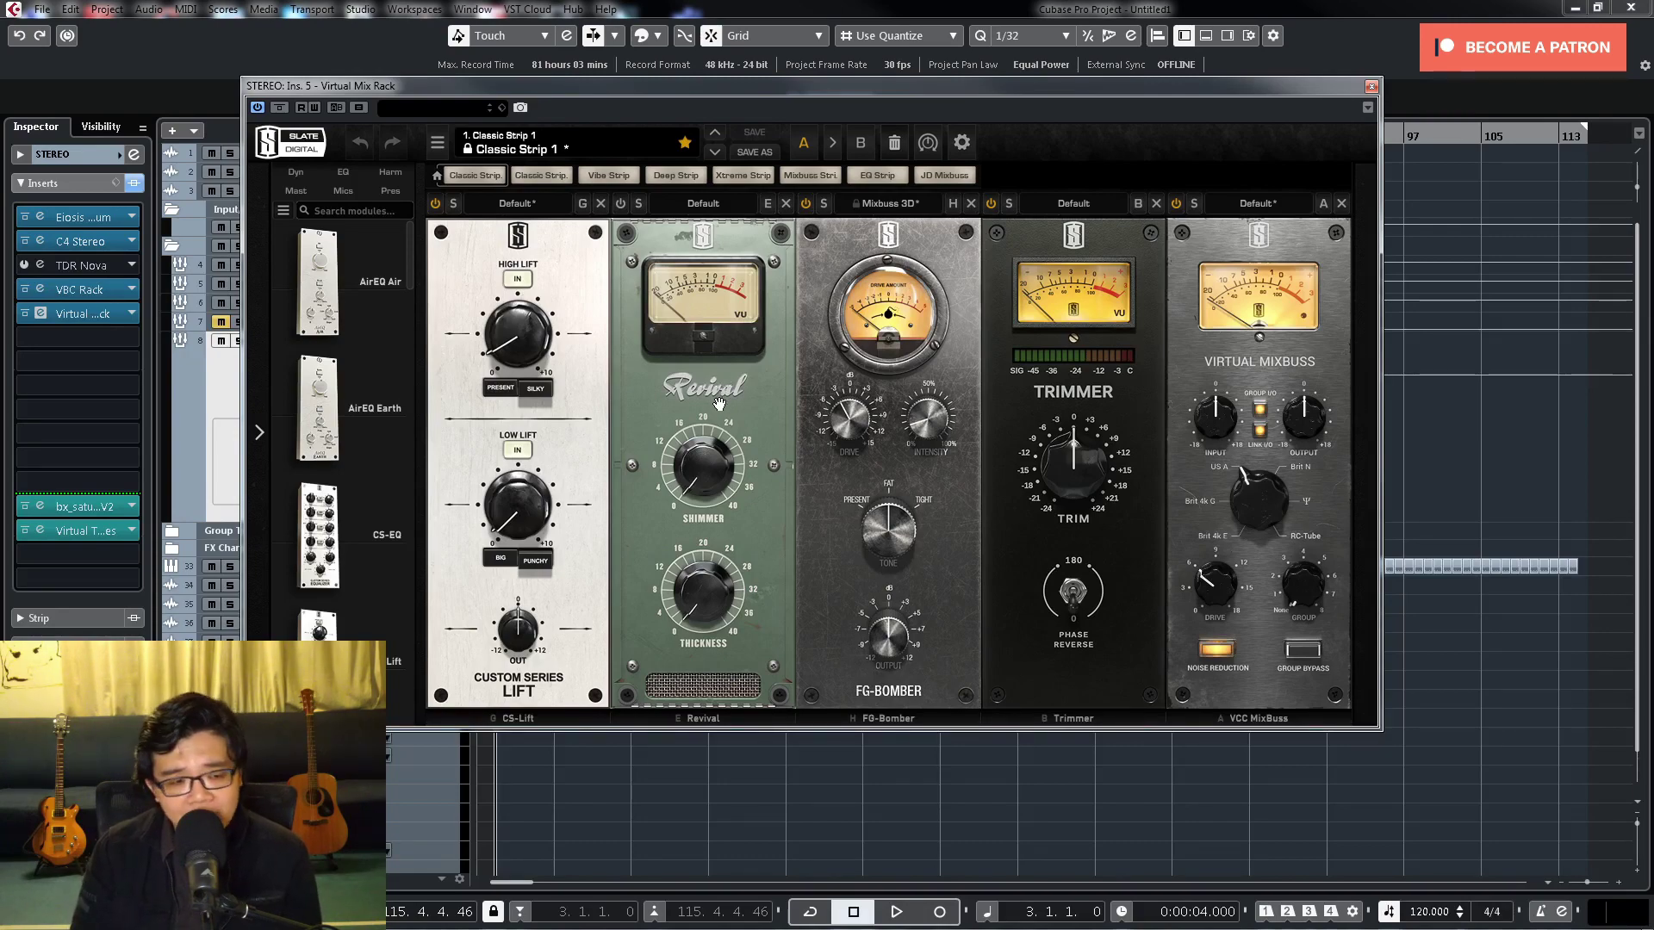
mouse_move(725, 467)
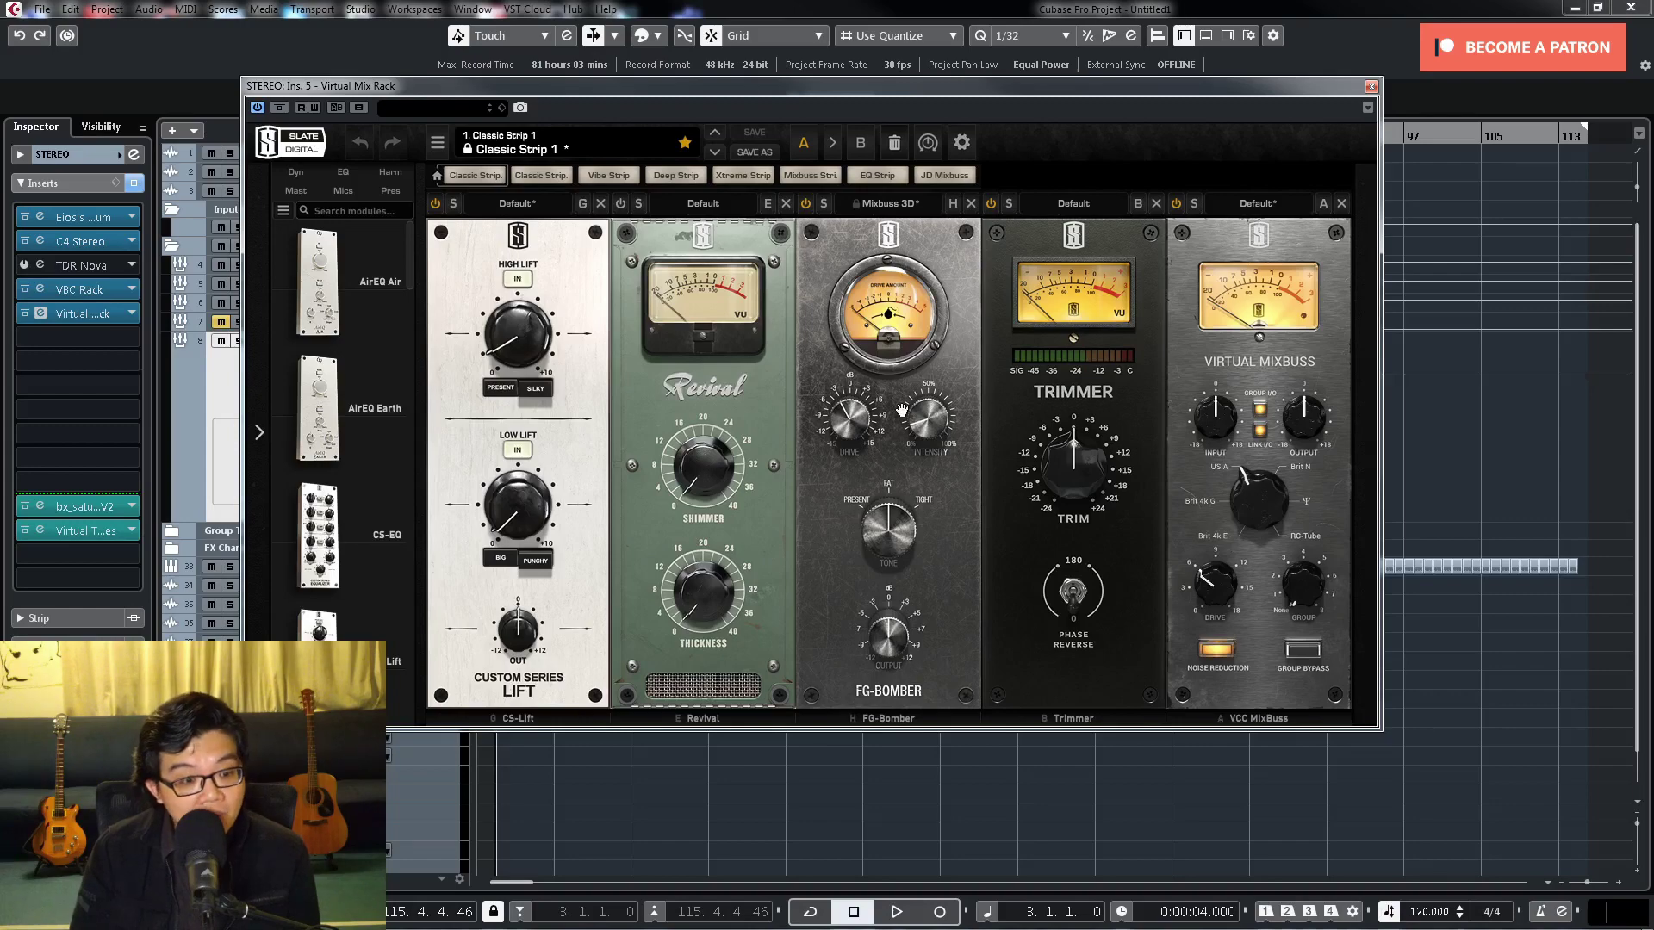
mouse_move(861, 529)
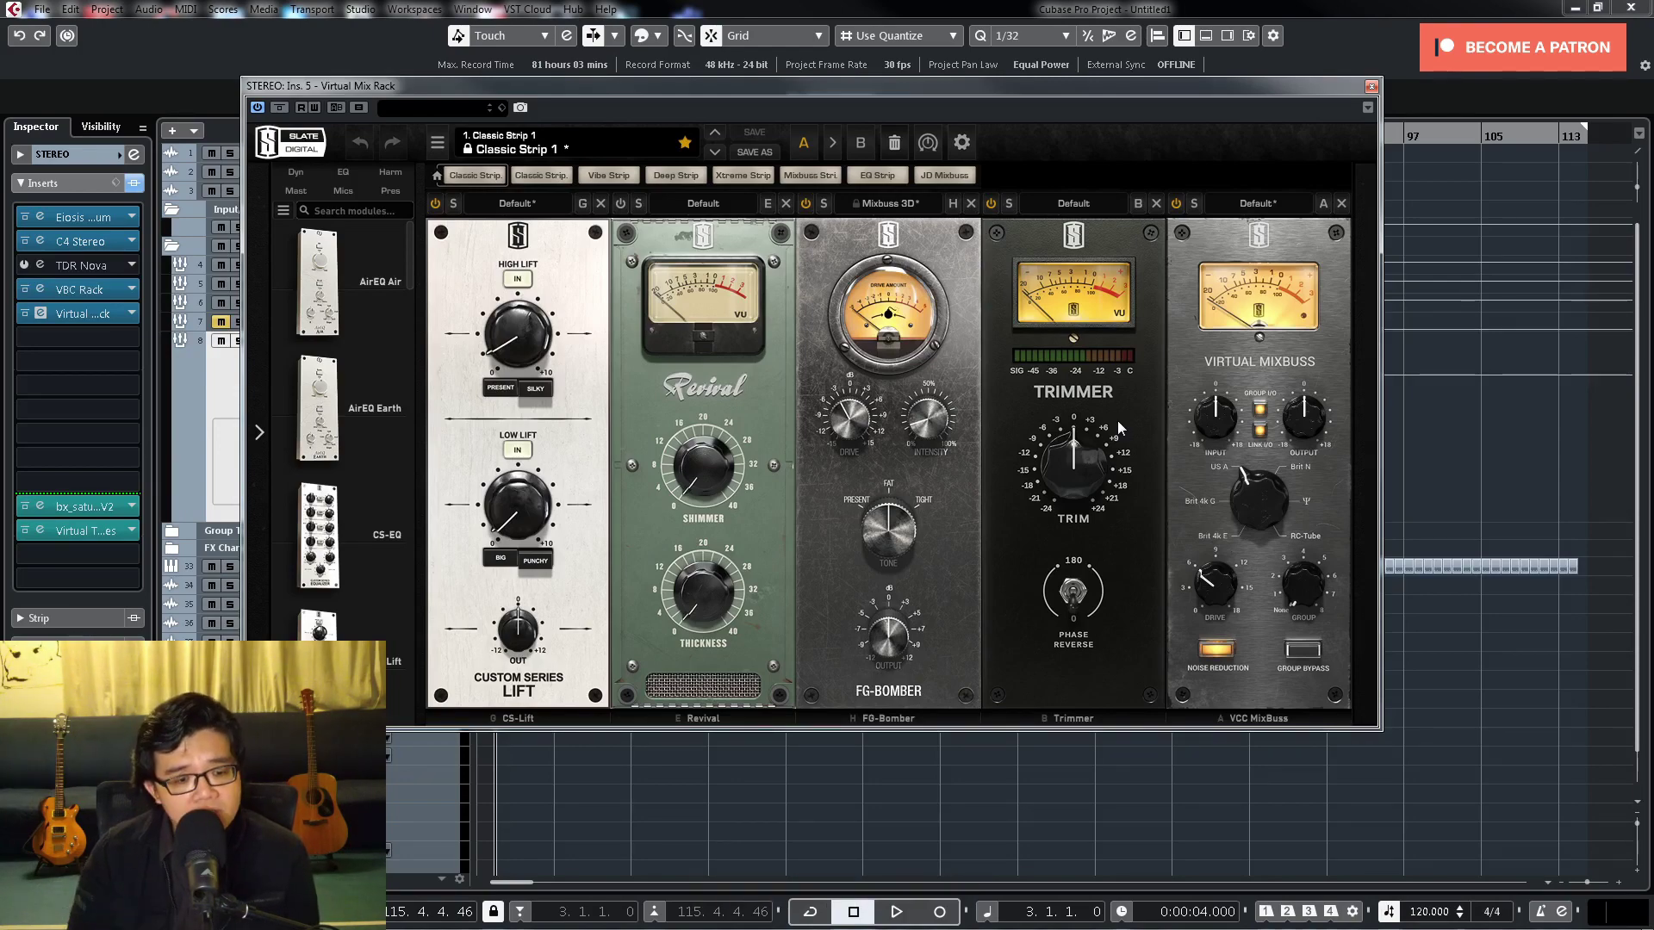
mouse_move(1139, 400)
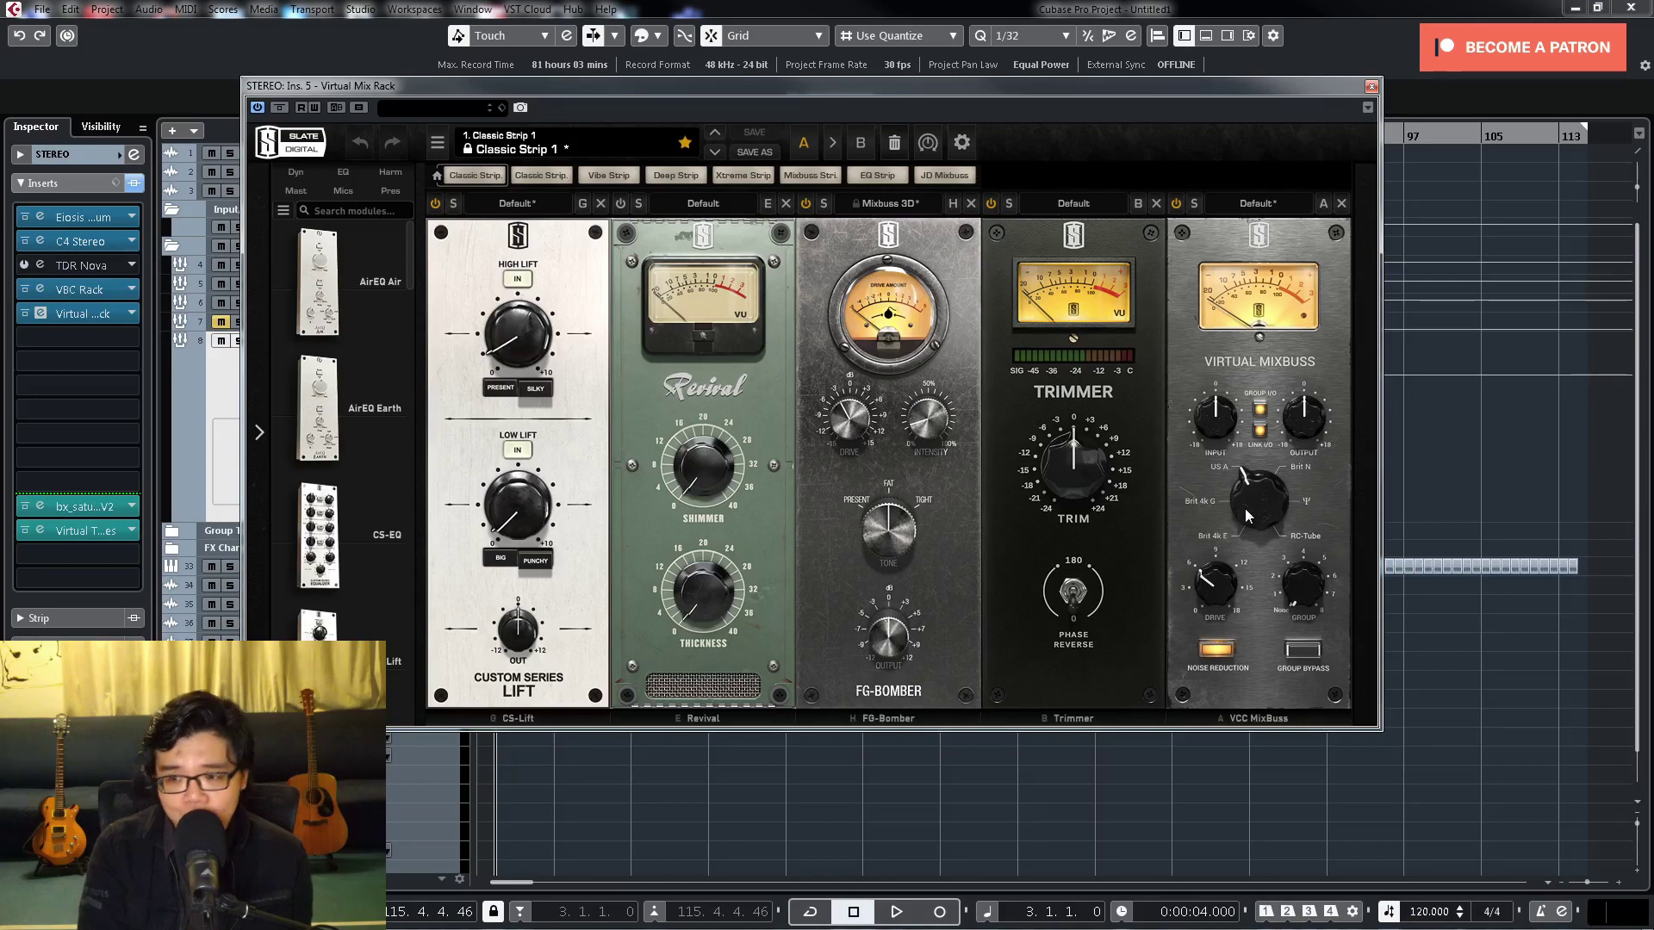
Step: Inspect the STEREO track's post-fader bx_saturator V2 insert, close its window and leave the insert switched off
left_click(90, 505)
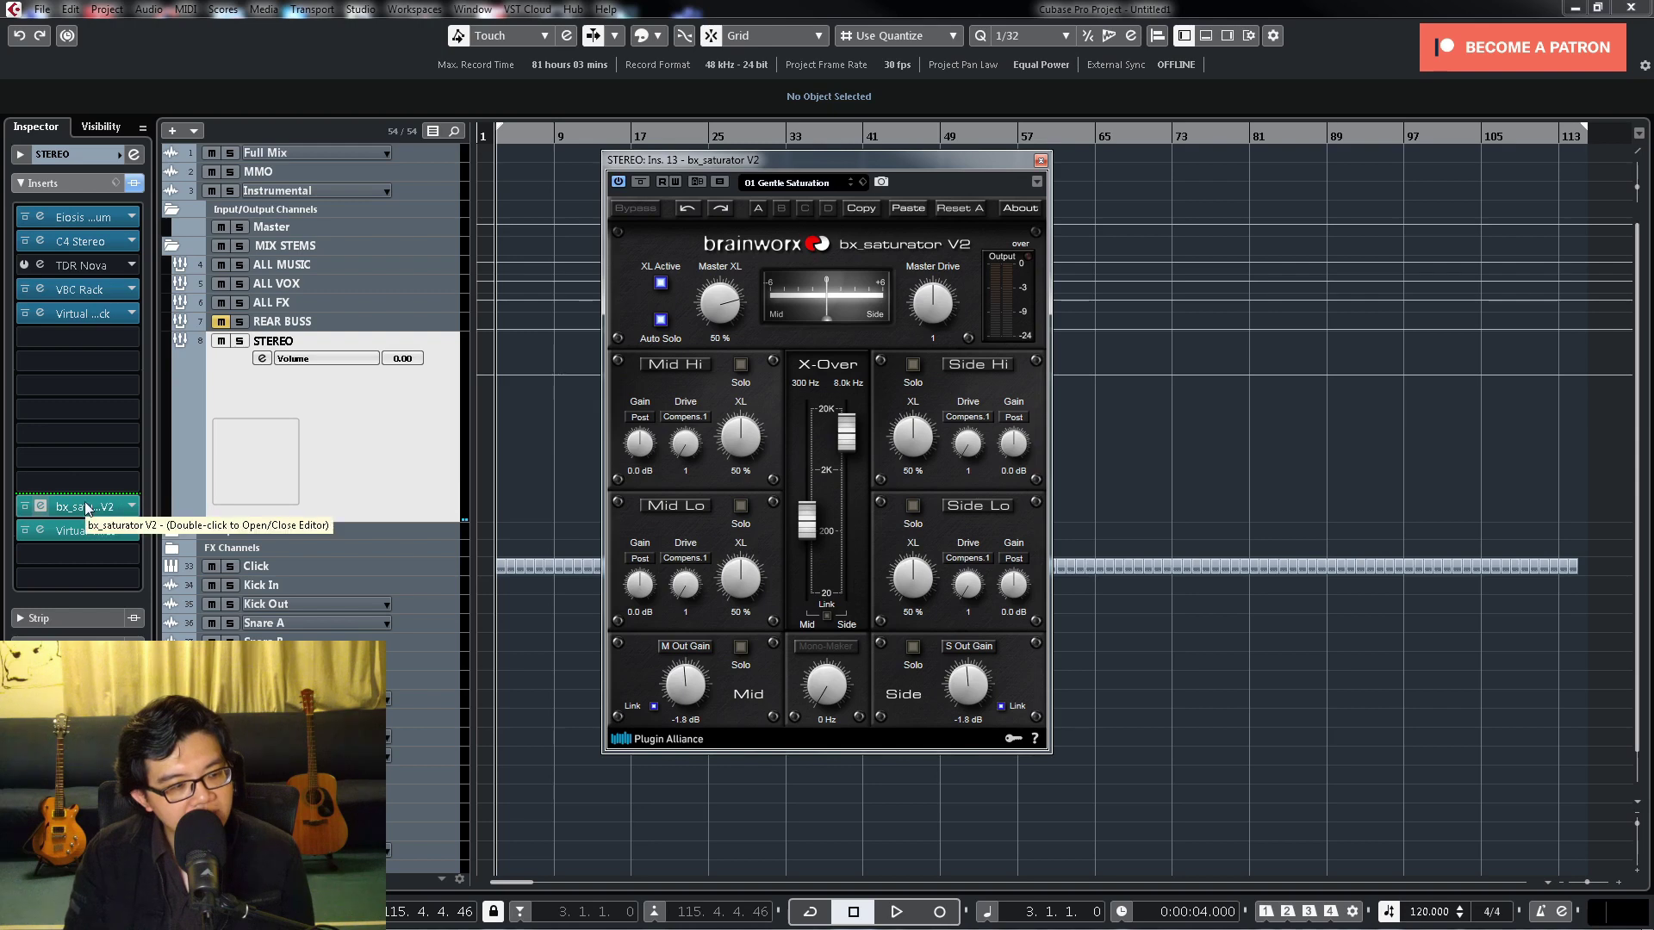
left_click(87, 498)
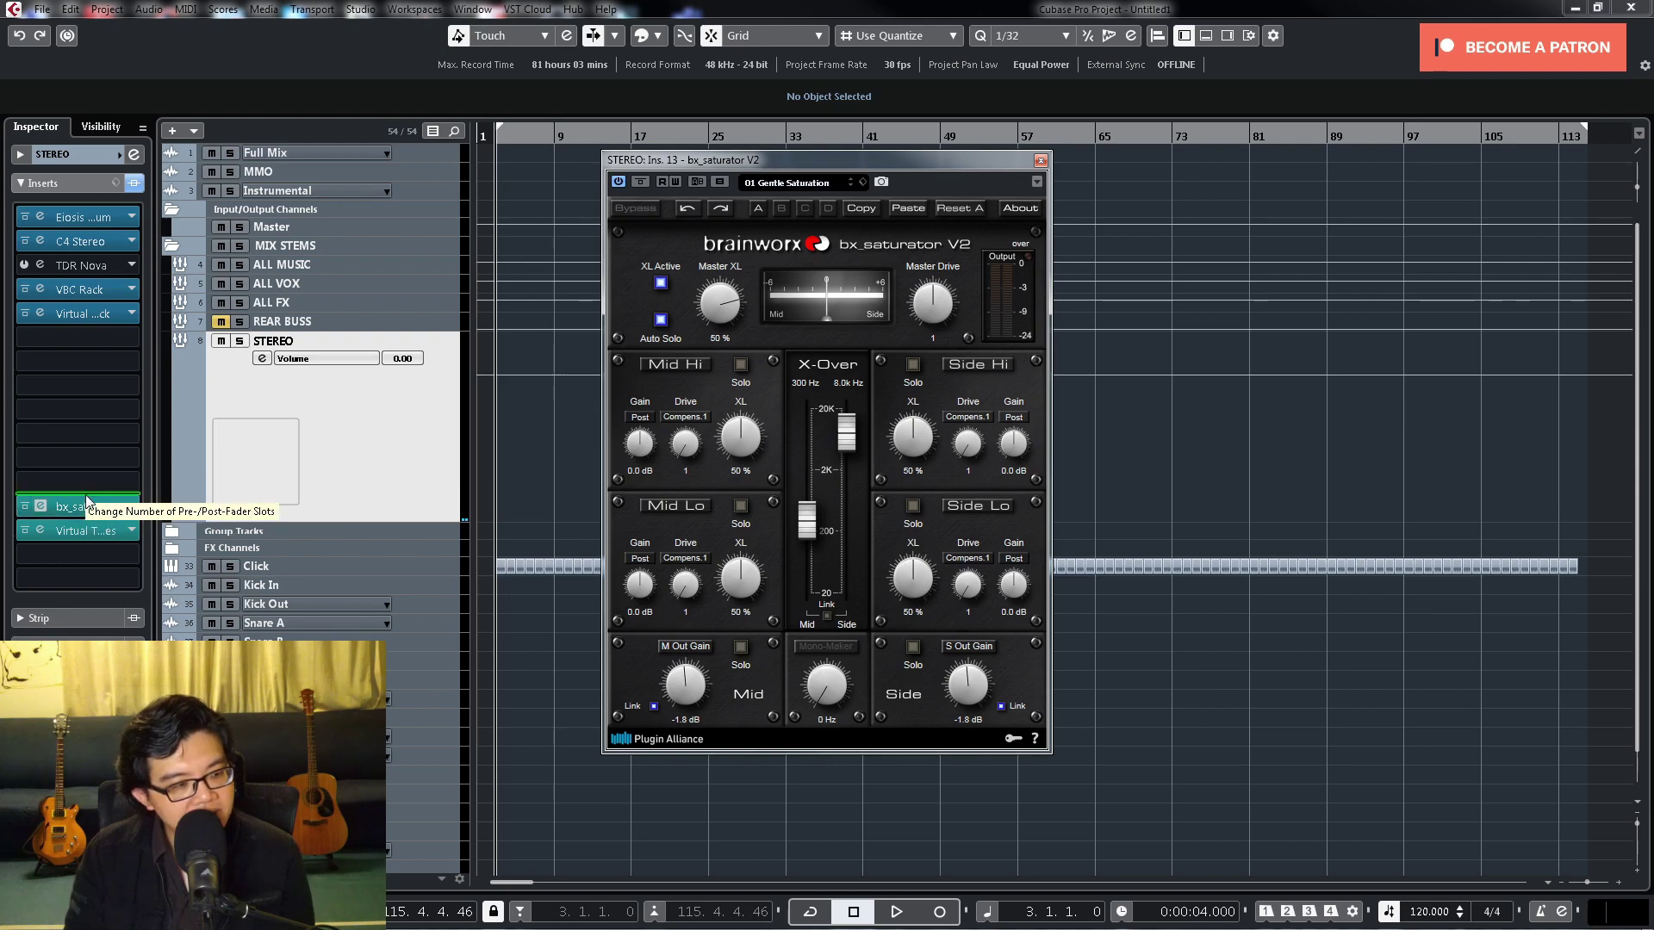
left_click(88, 501)
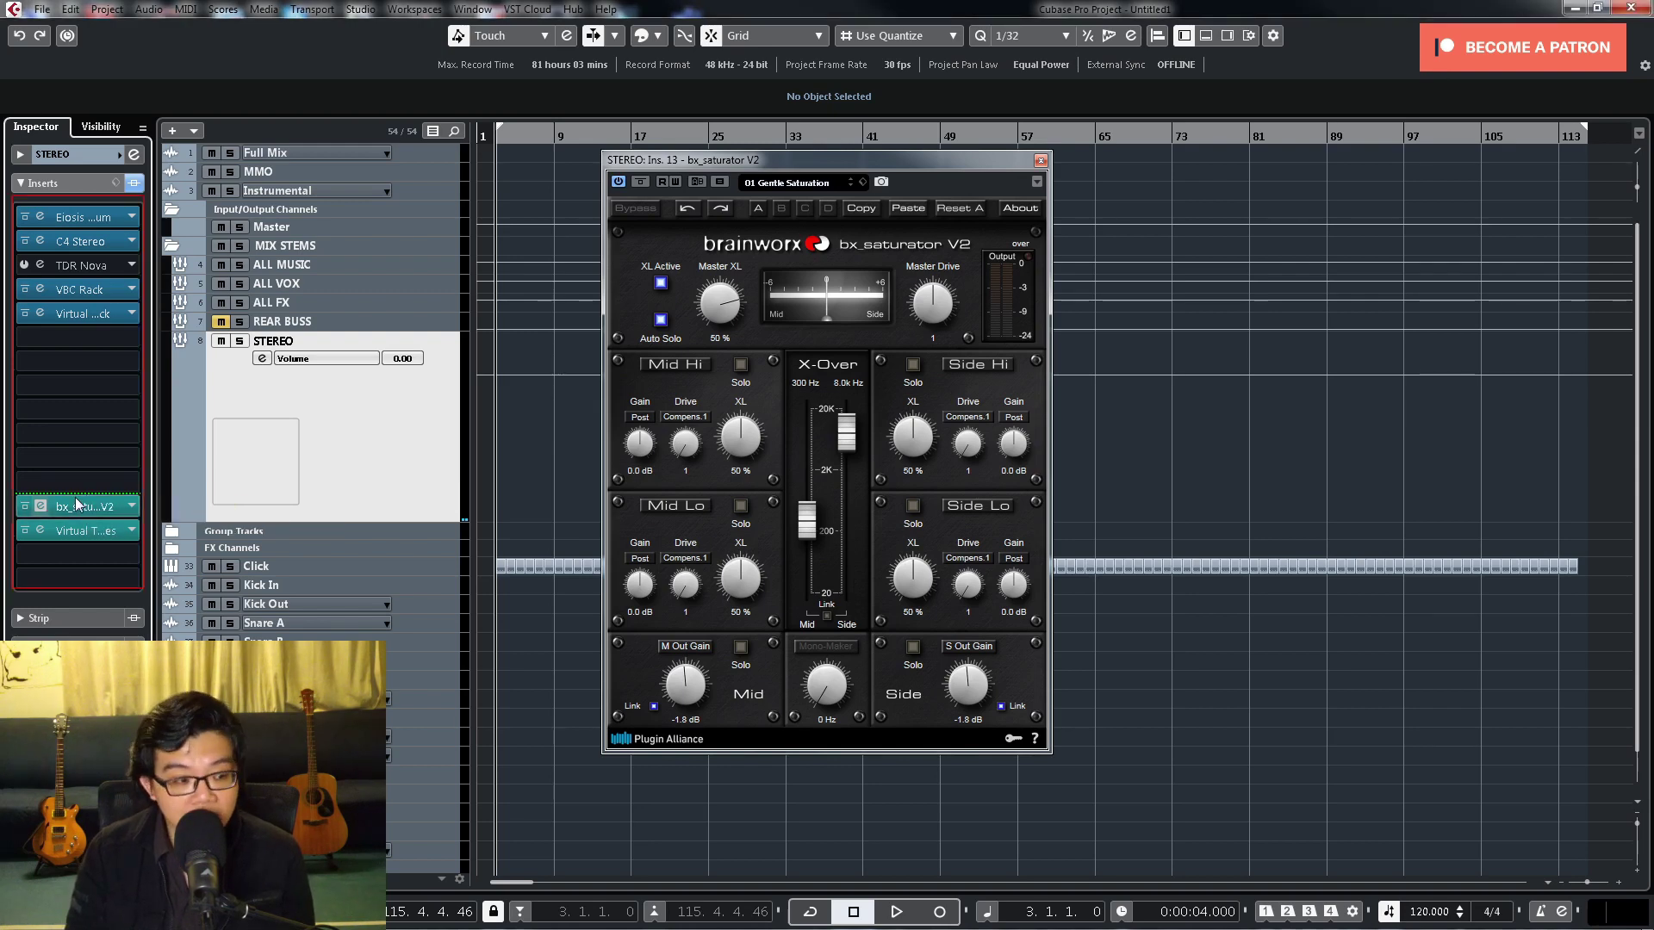
left_click_drag(88, 495, 86, 398)
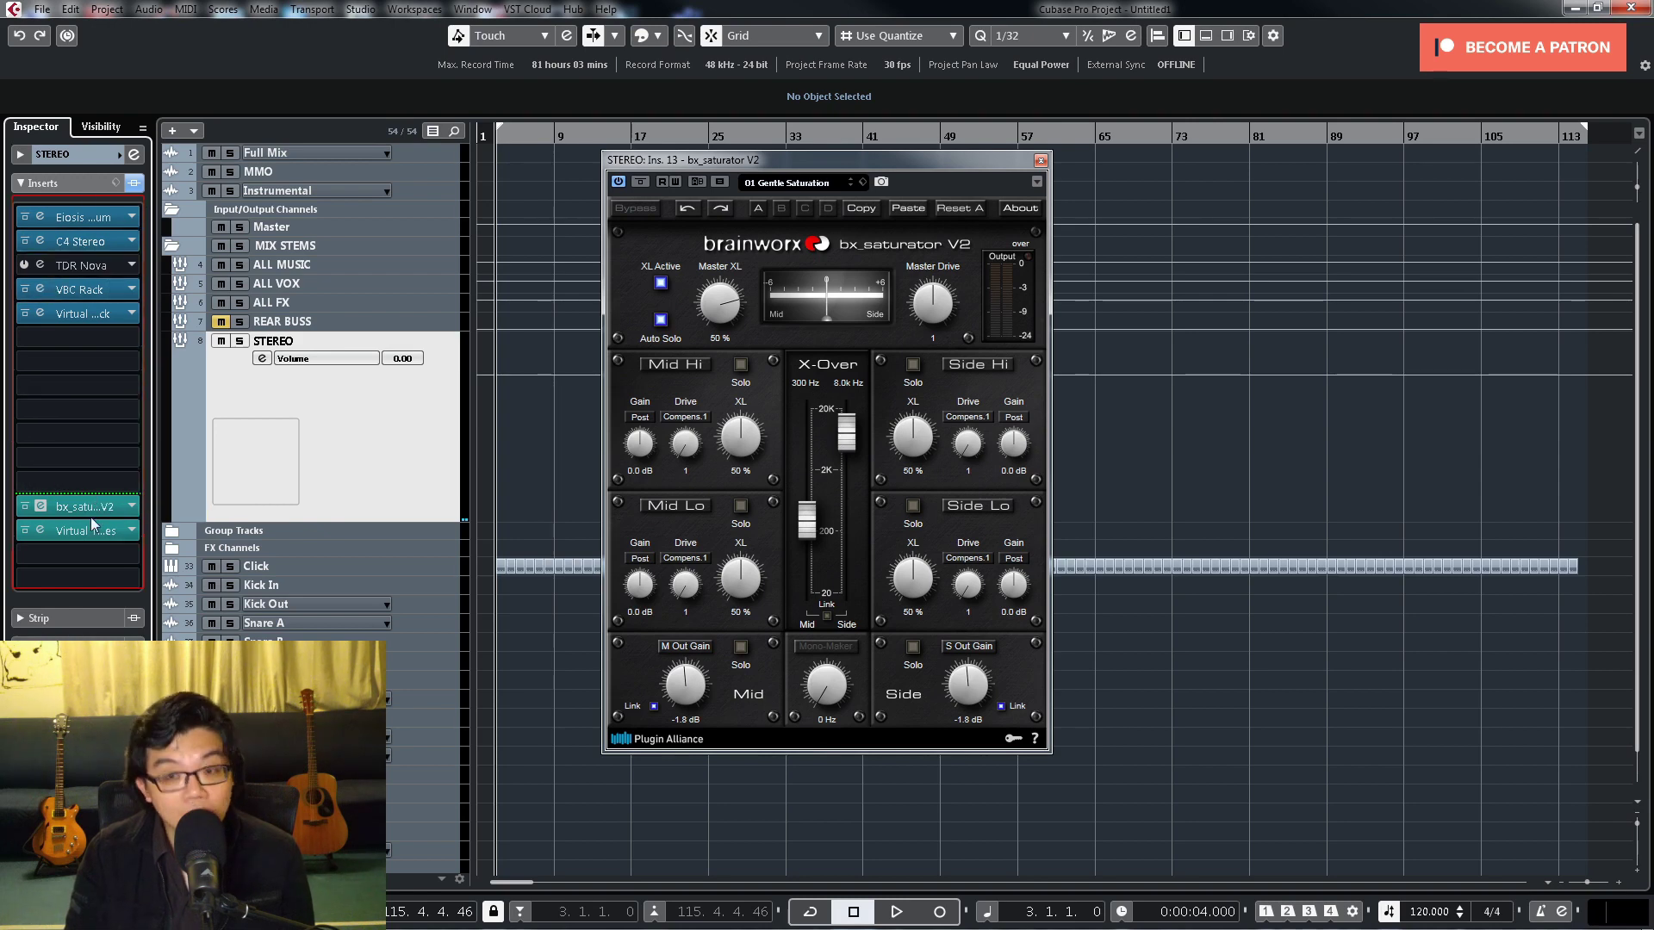
left_click_drag(81, 515, 89, 546)
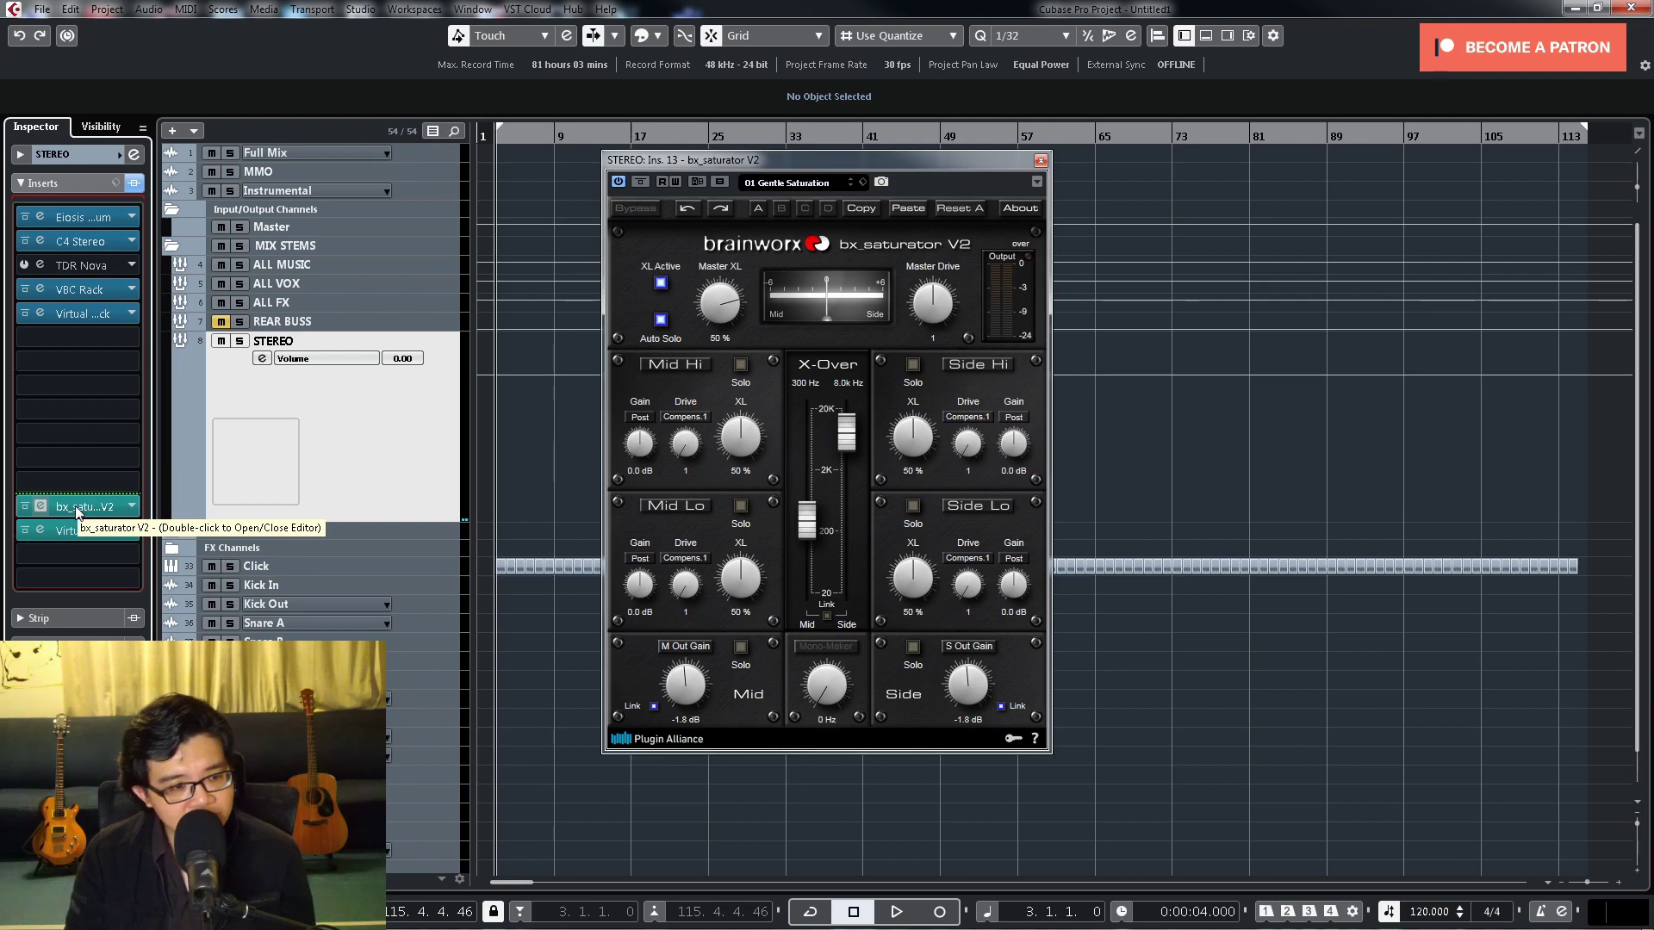
left_click_drag(768, 158, 825, 186)
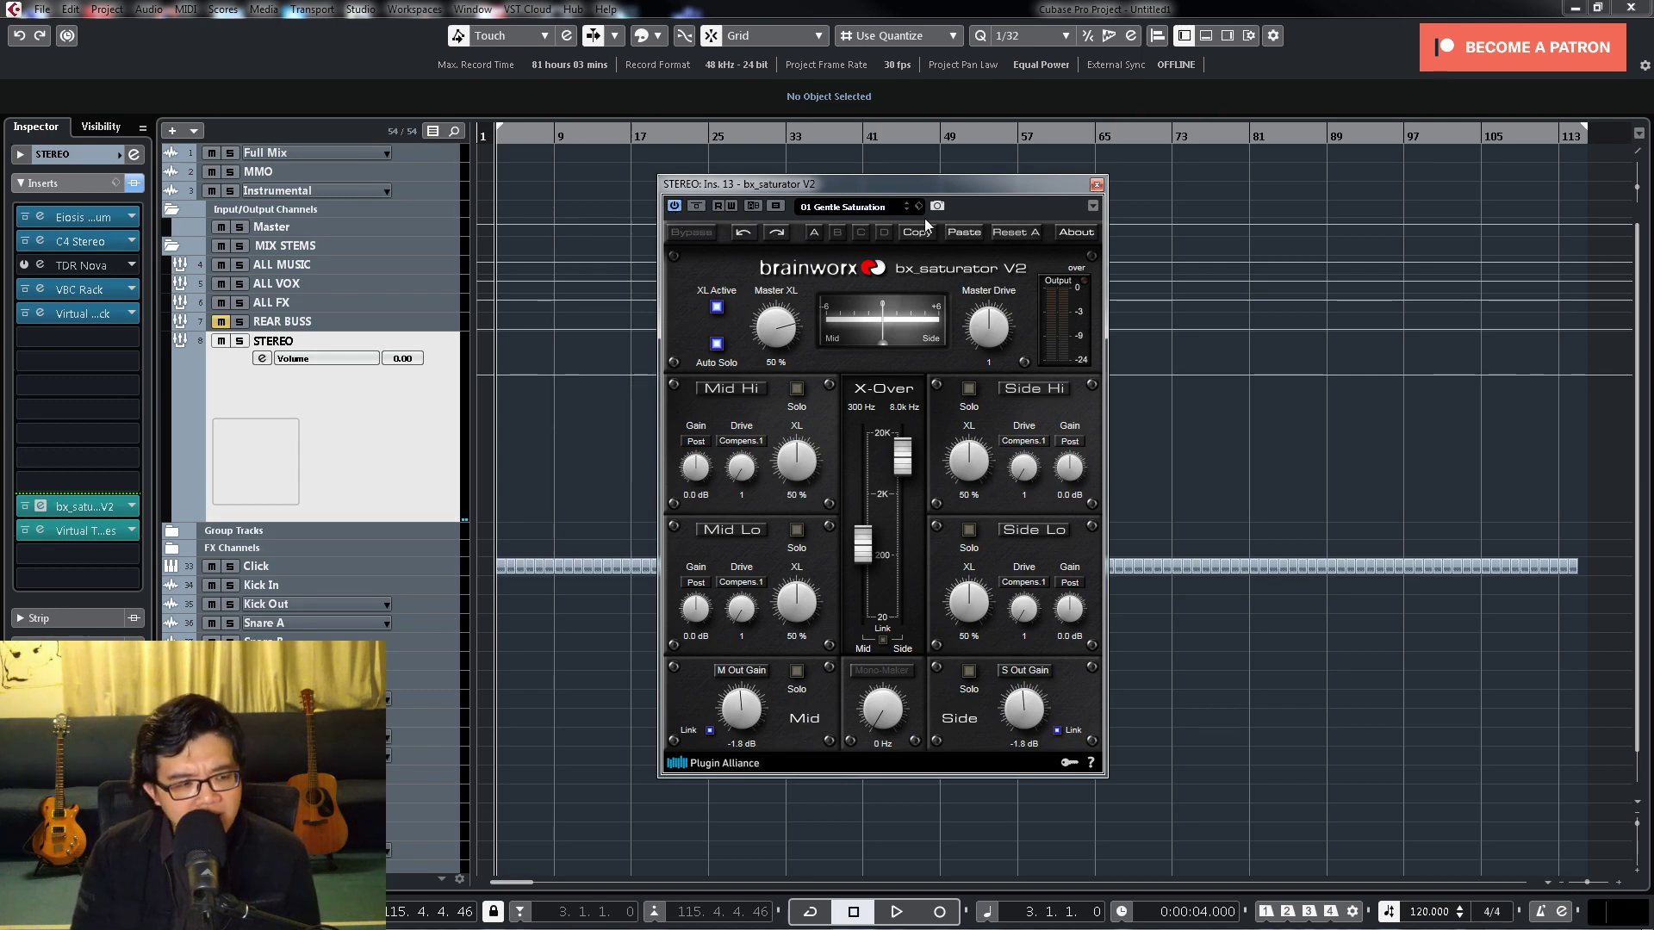
left_click(1096, 185)
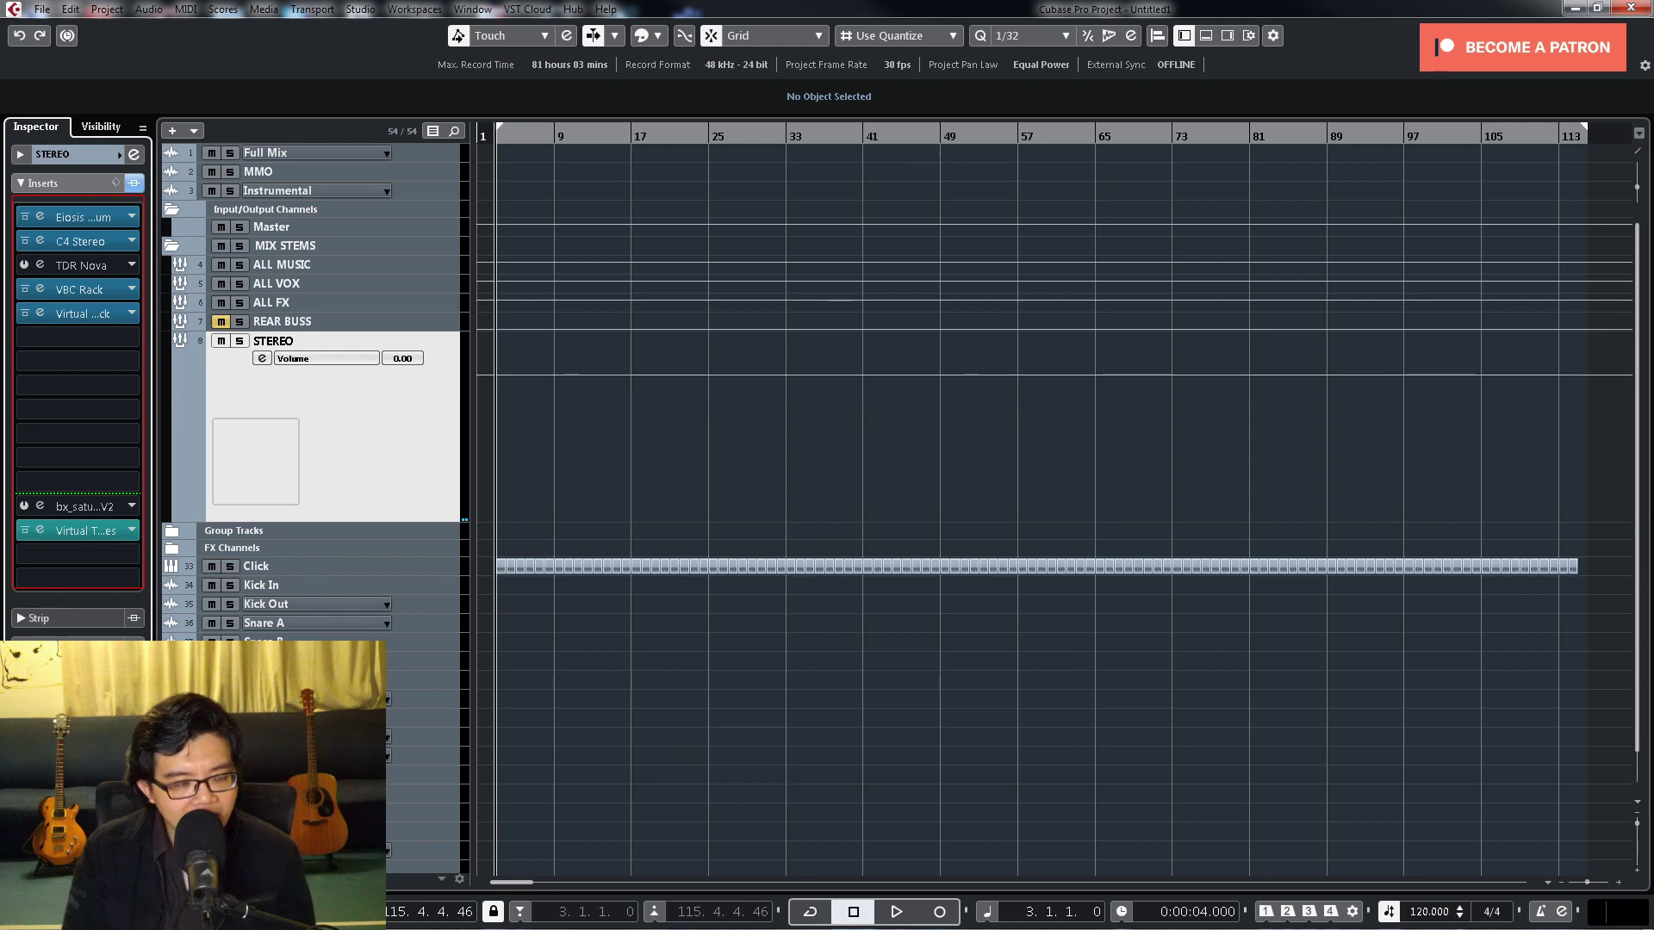
Step: Examine the Virtual Tape Machines insert on the STEREO track and close its window
double_click(94, 532)
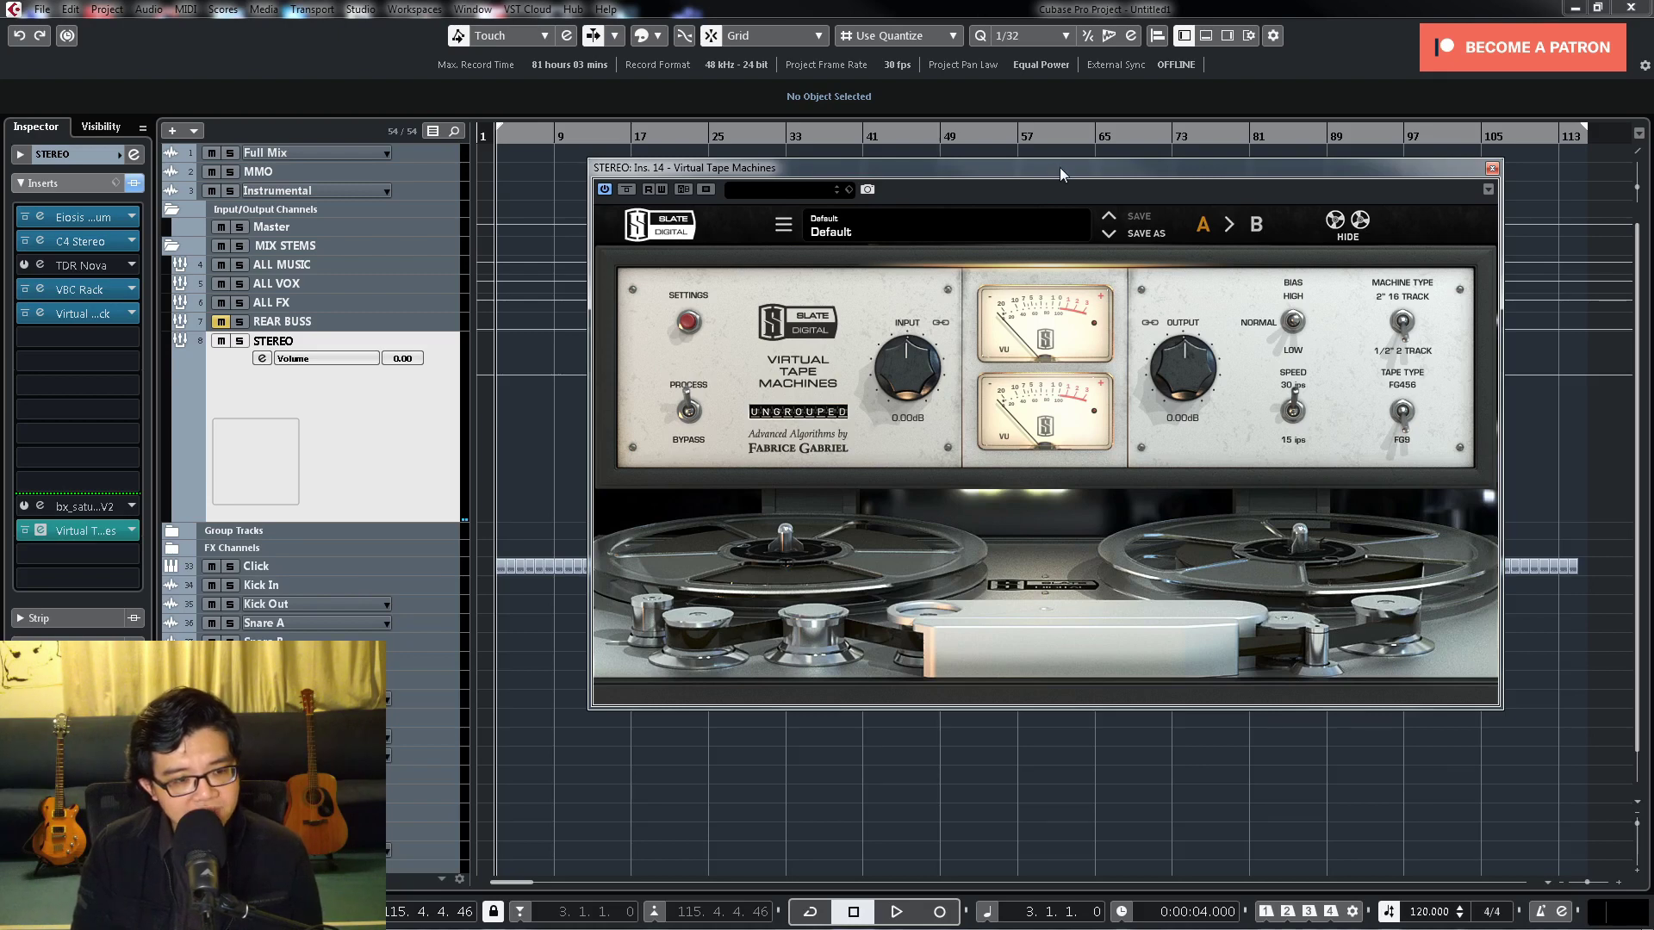
left_click_drag(1059, 173, 991, 201)
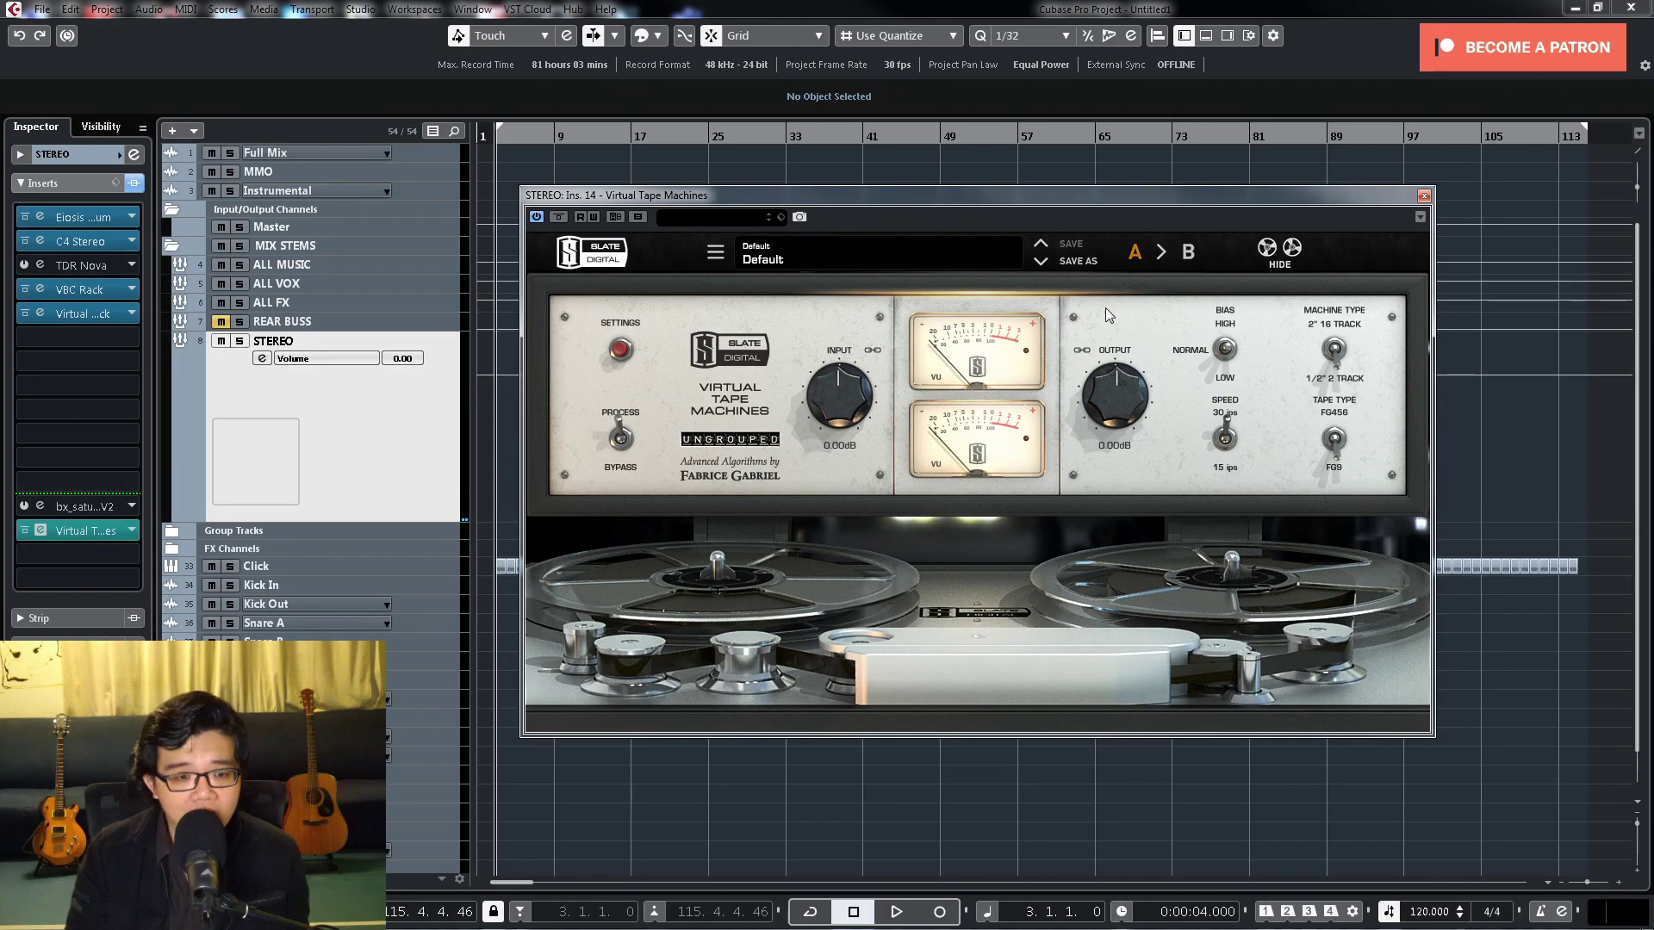
left_click(1425, 197)
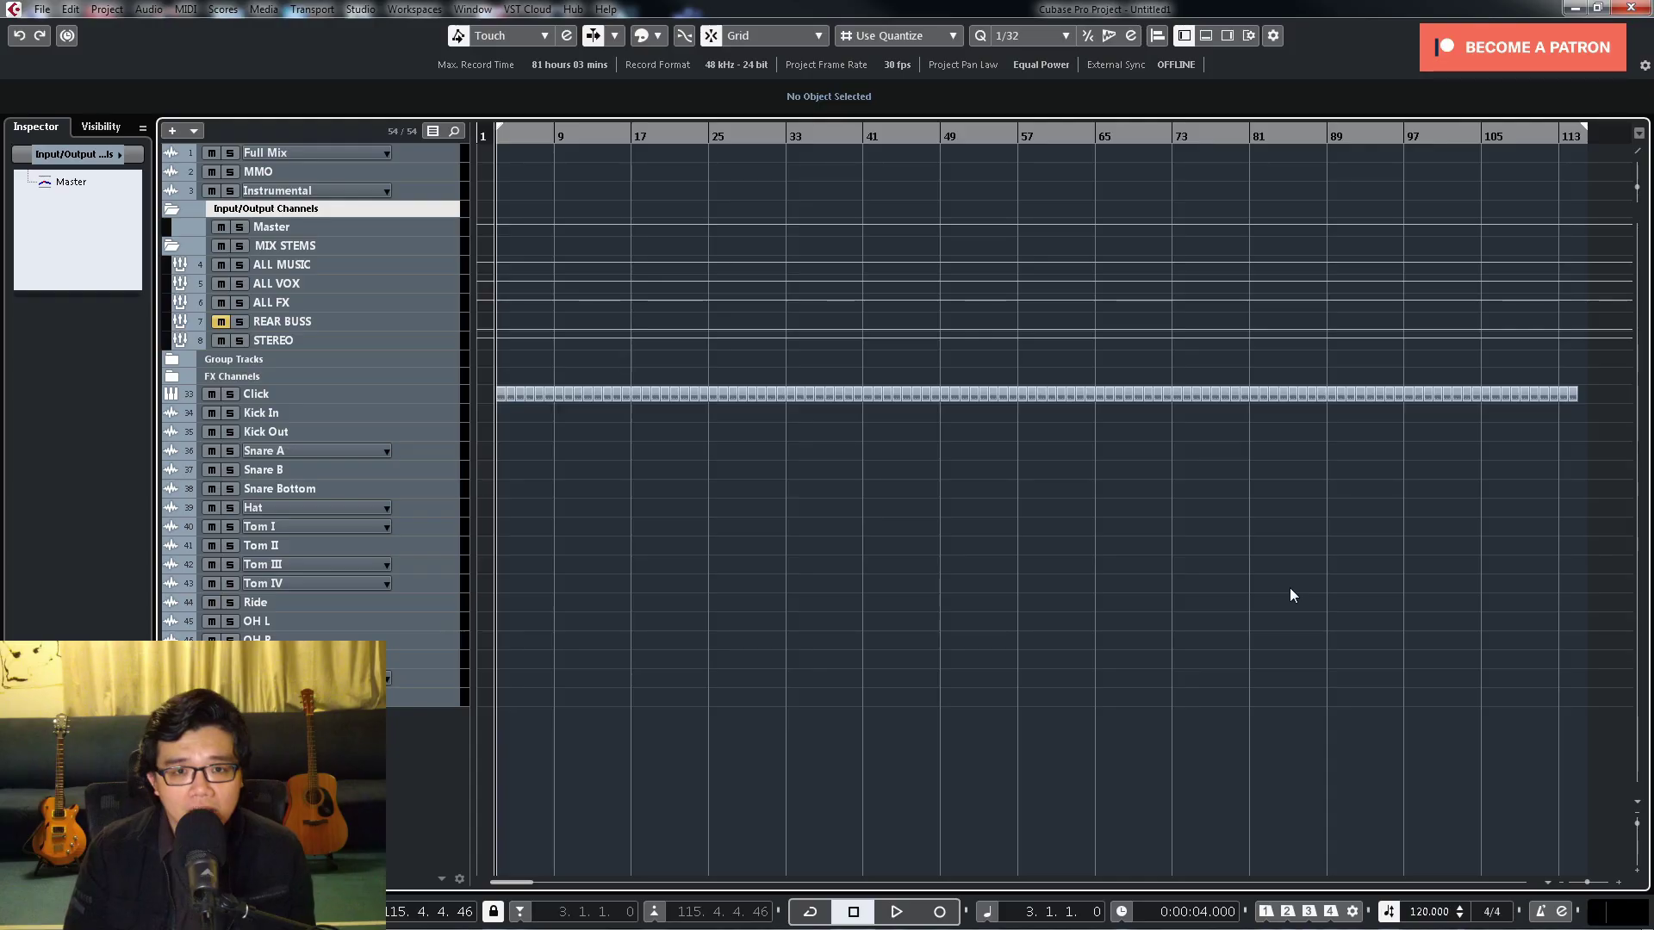
Step: Expand the Group Tracks folder and review the inserts of the SNARE, TOMS, OH and DRUMS PARA groups
left_click(172, 360)
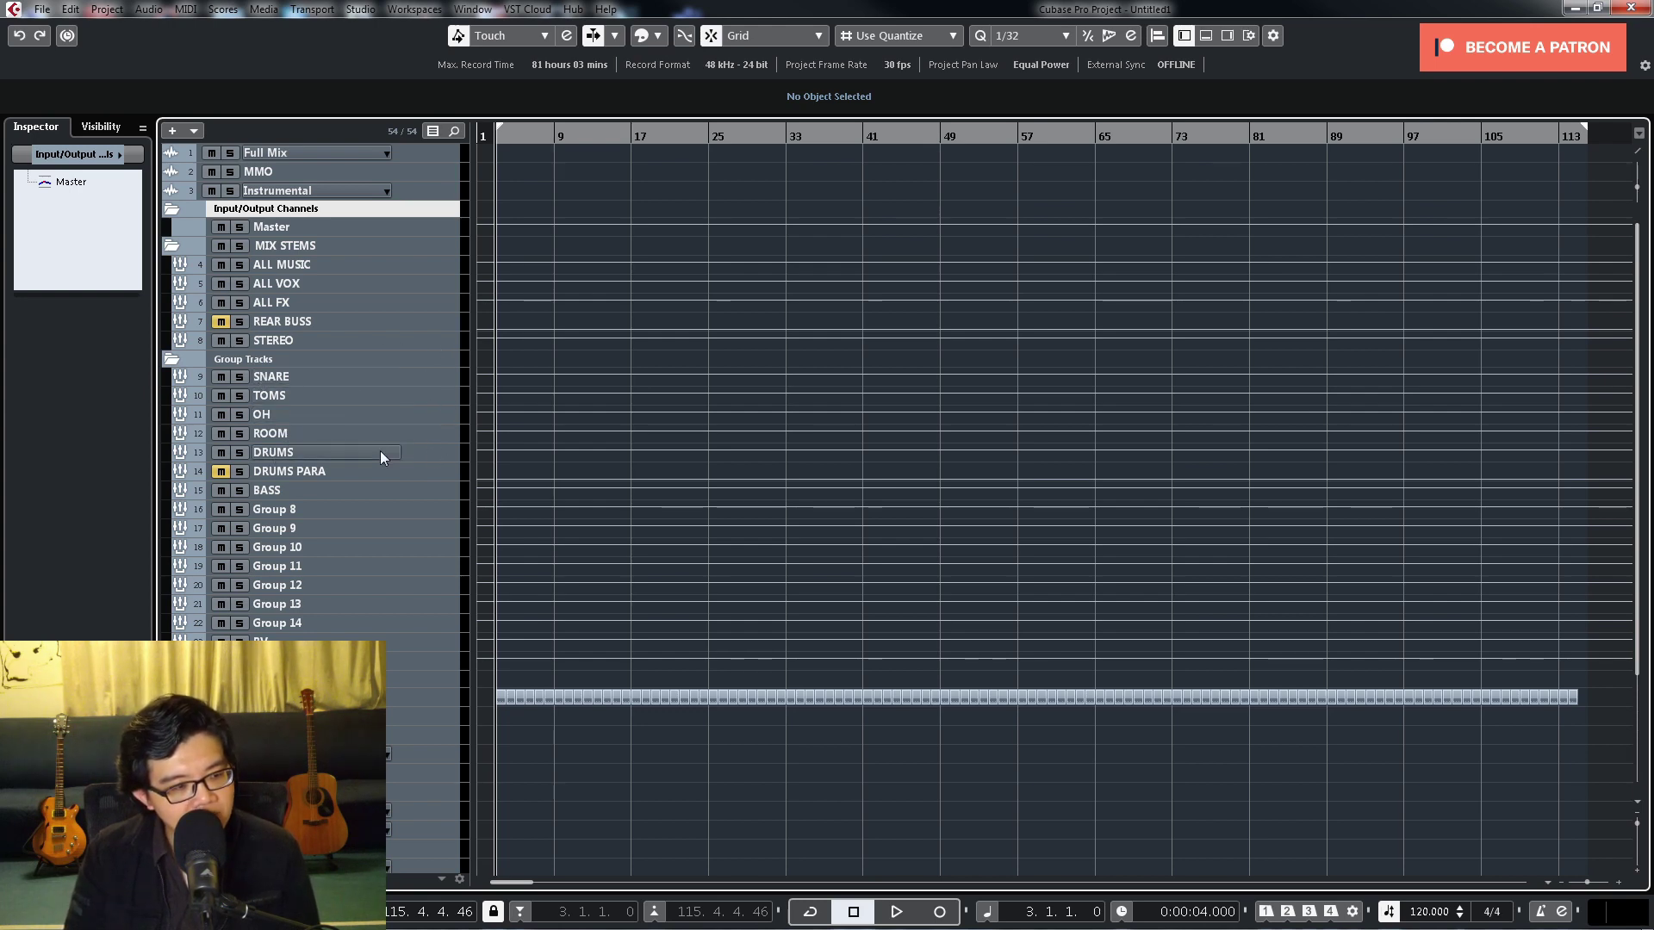
left_click(435, 380)
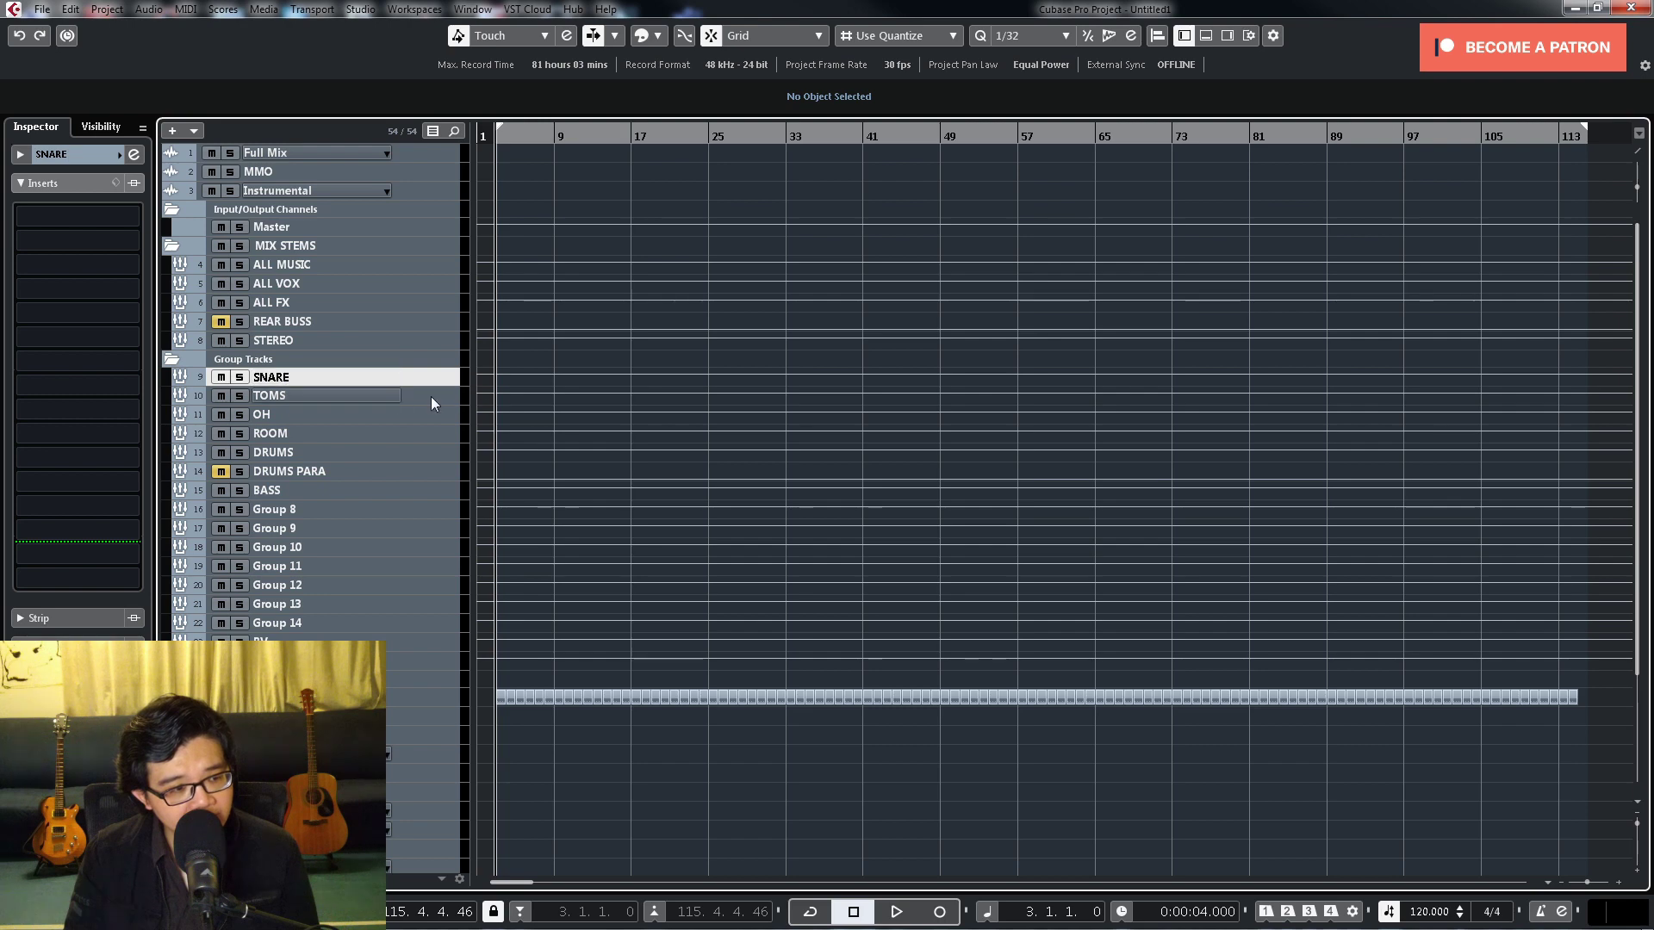
key("Tab")
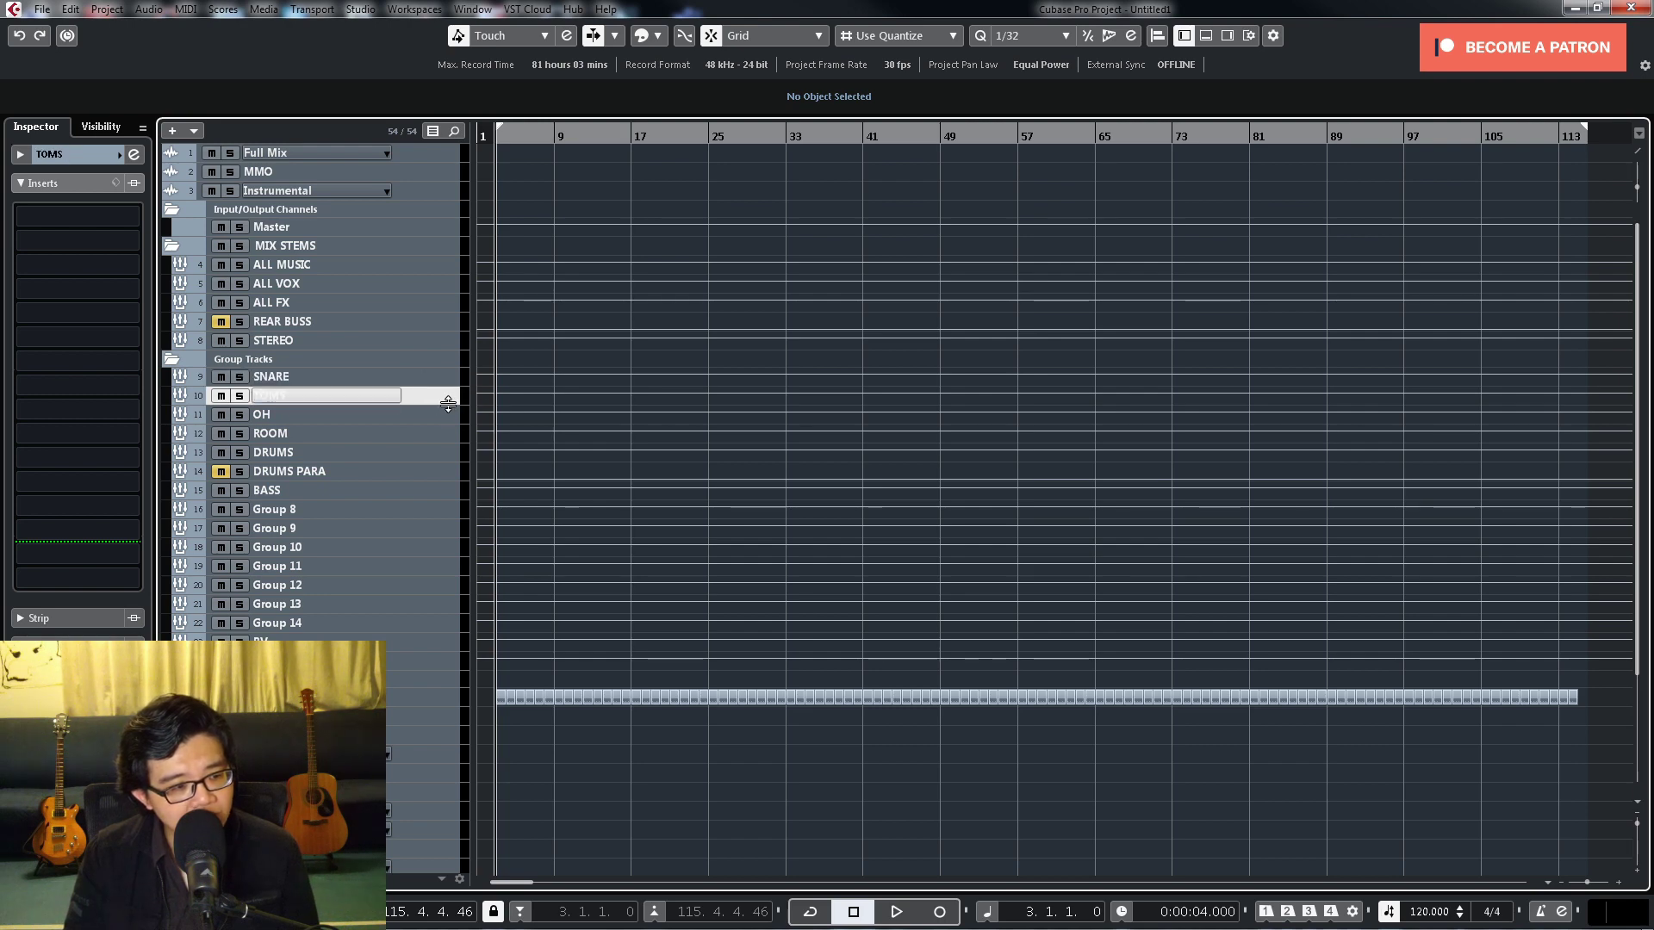
key("Tab")
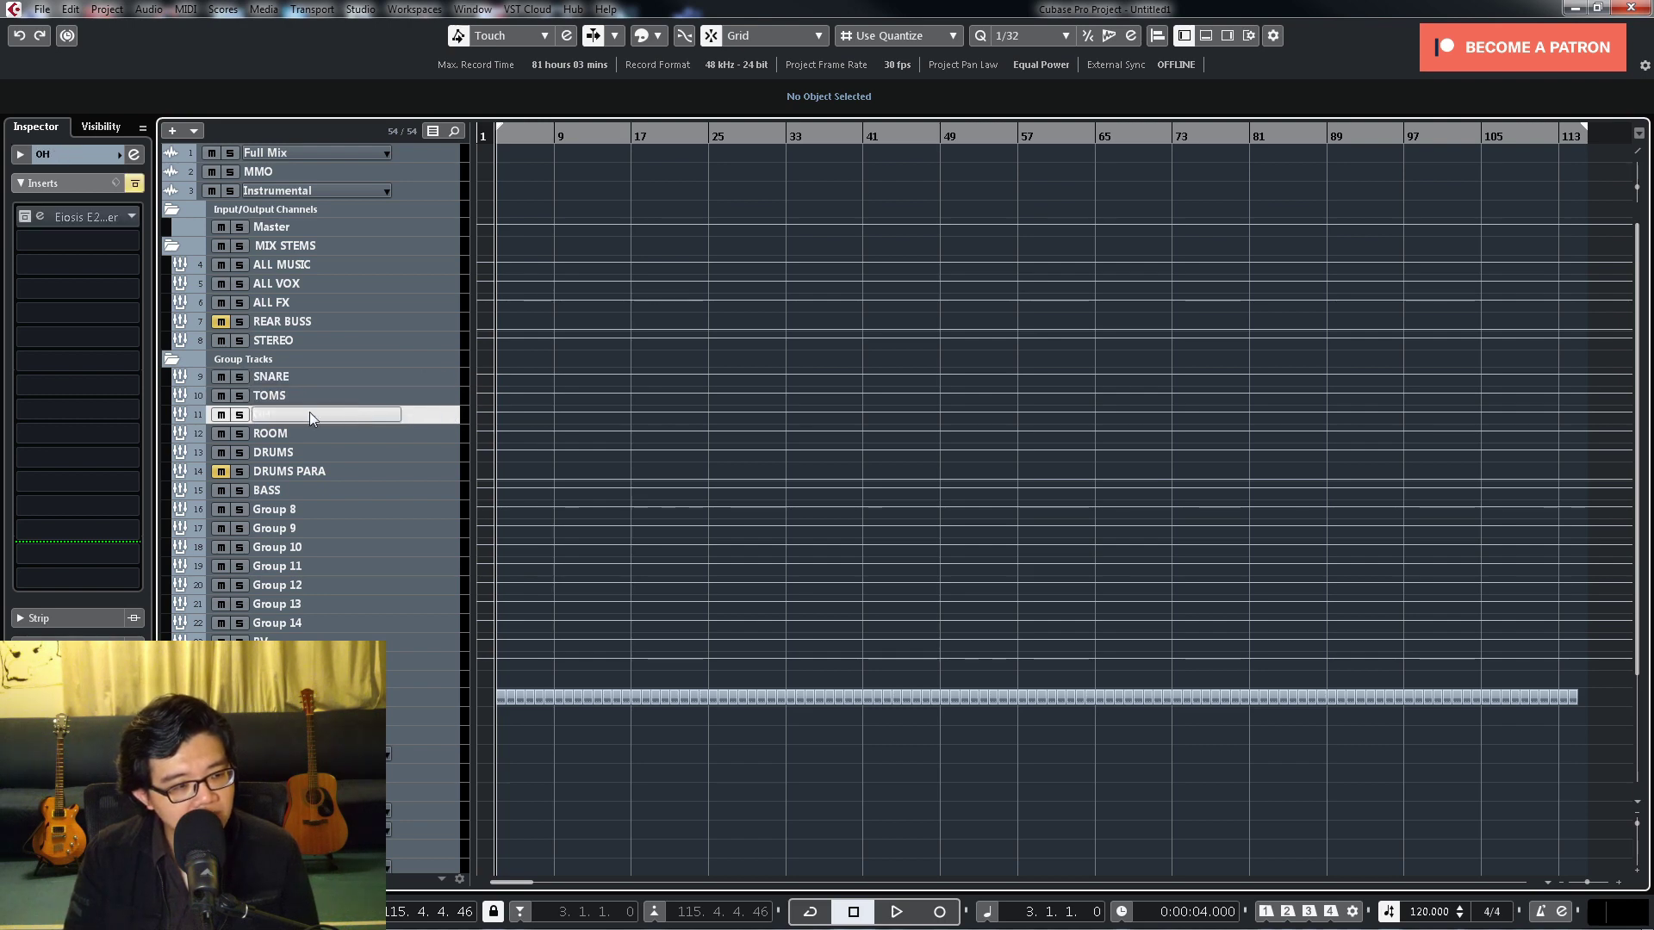
key("shift+Tab")
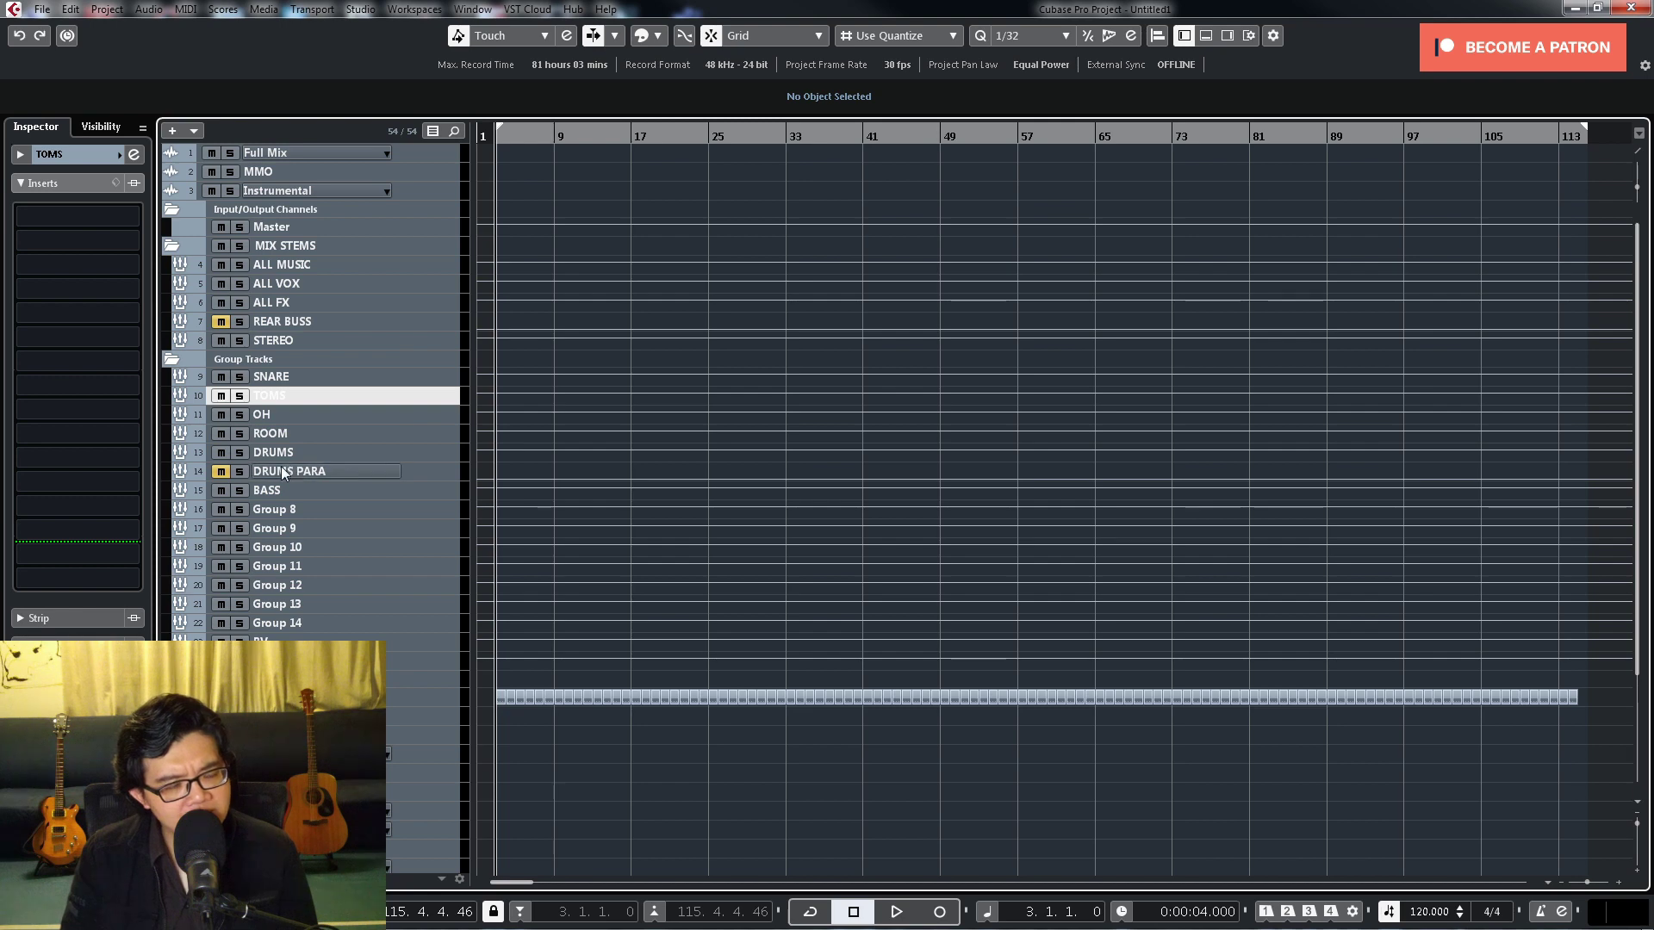
left_click(447, 472)
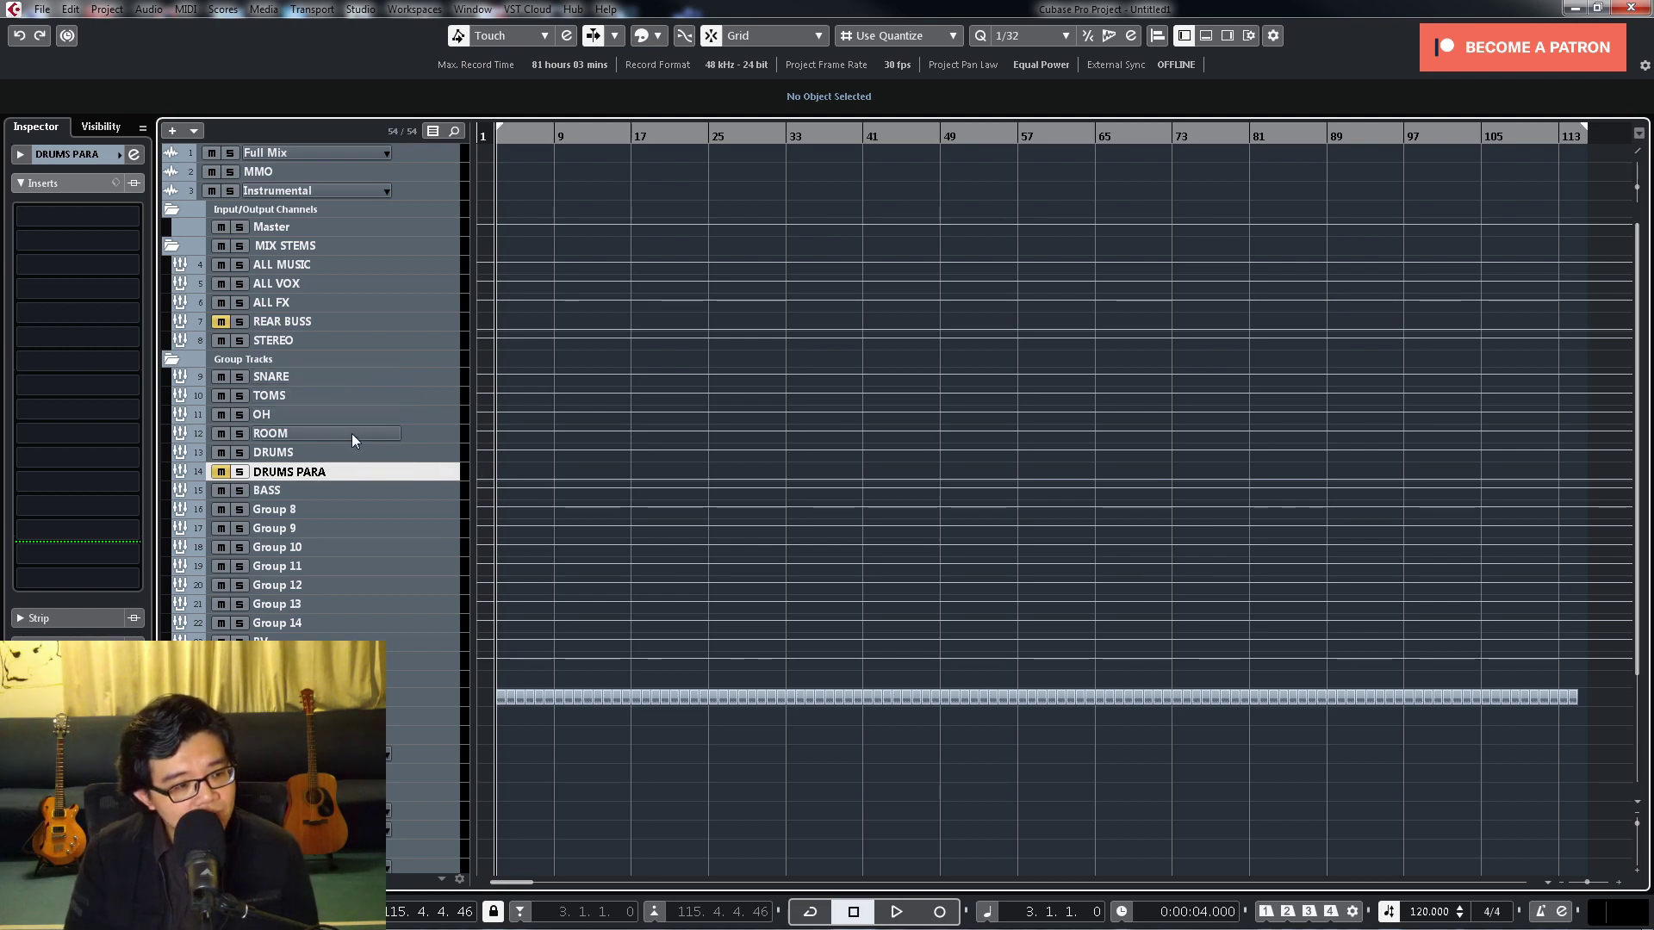
Step: Activate the C4 Stereo and SurferEQ Boogie inserts on the BASS group and inspect the settings of each plug-in
left_click(442, 491)
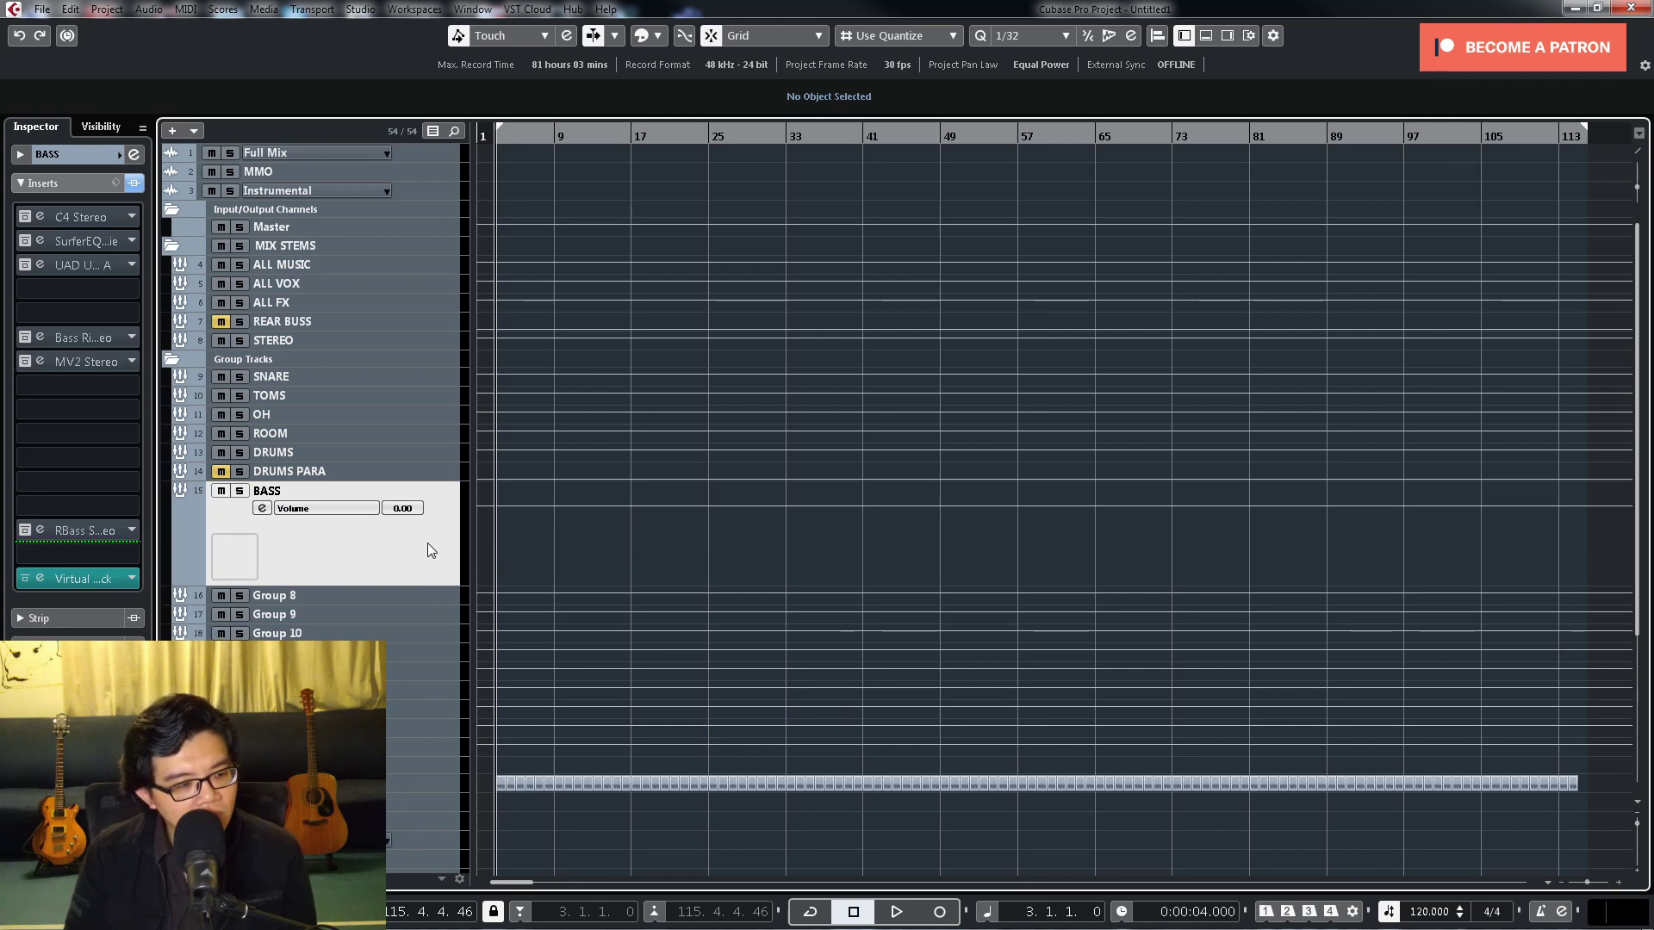
left_click(40, 216)
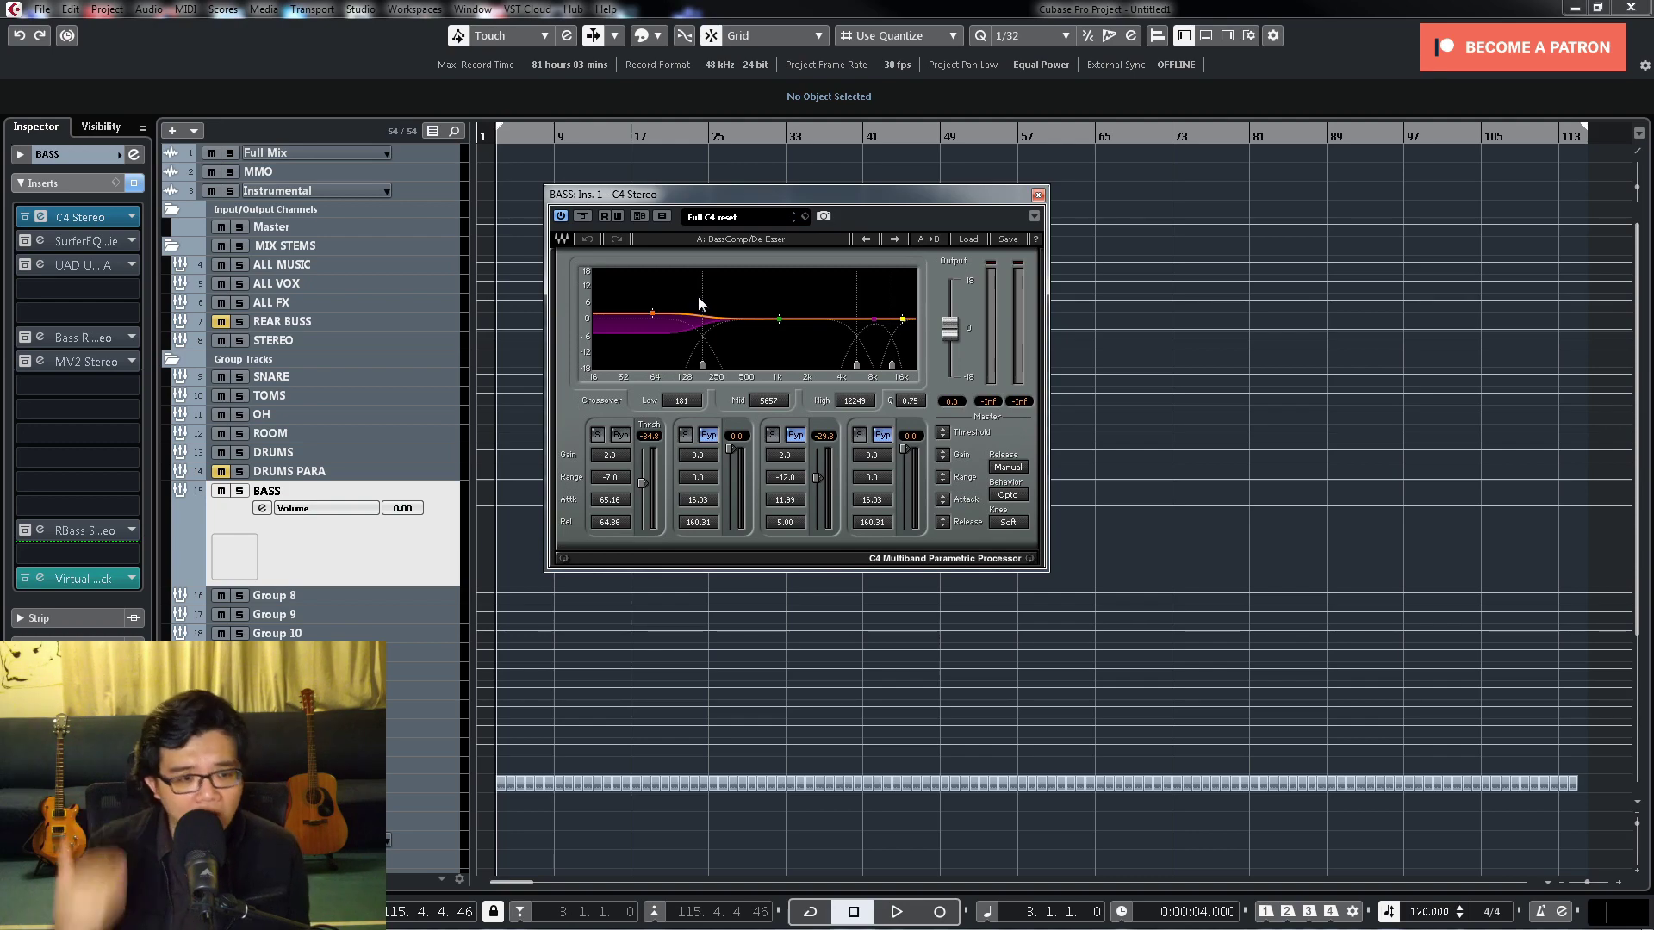
key("Escape")
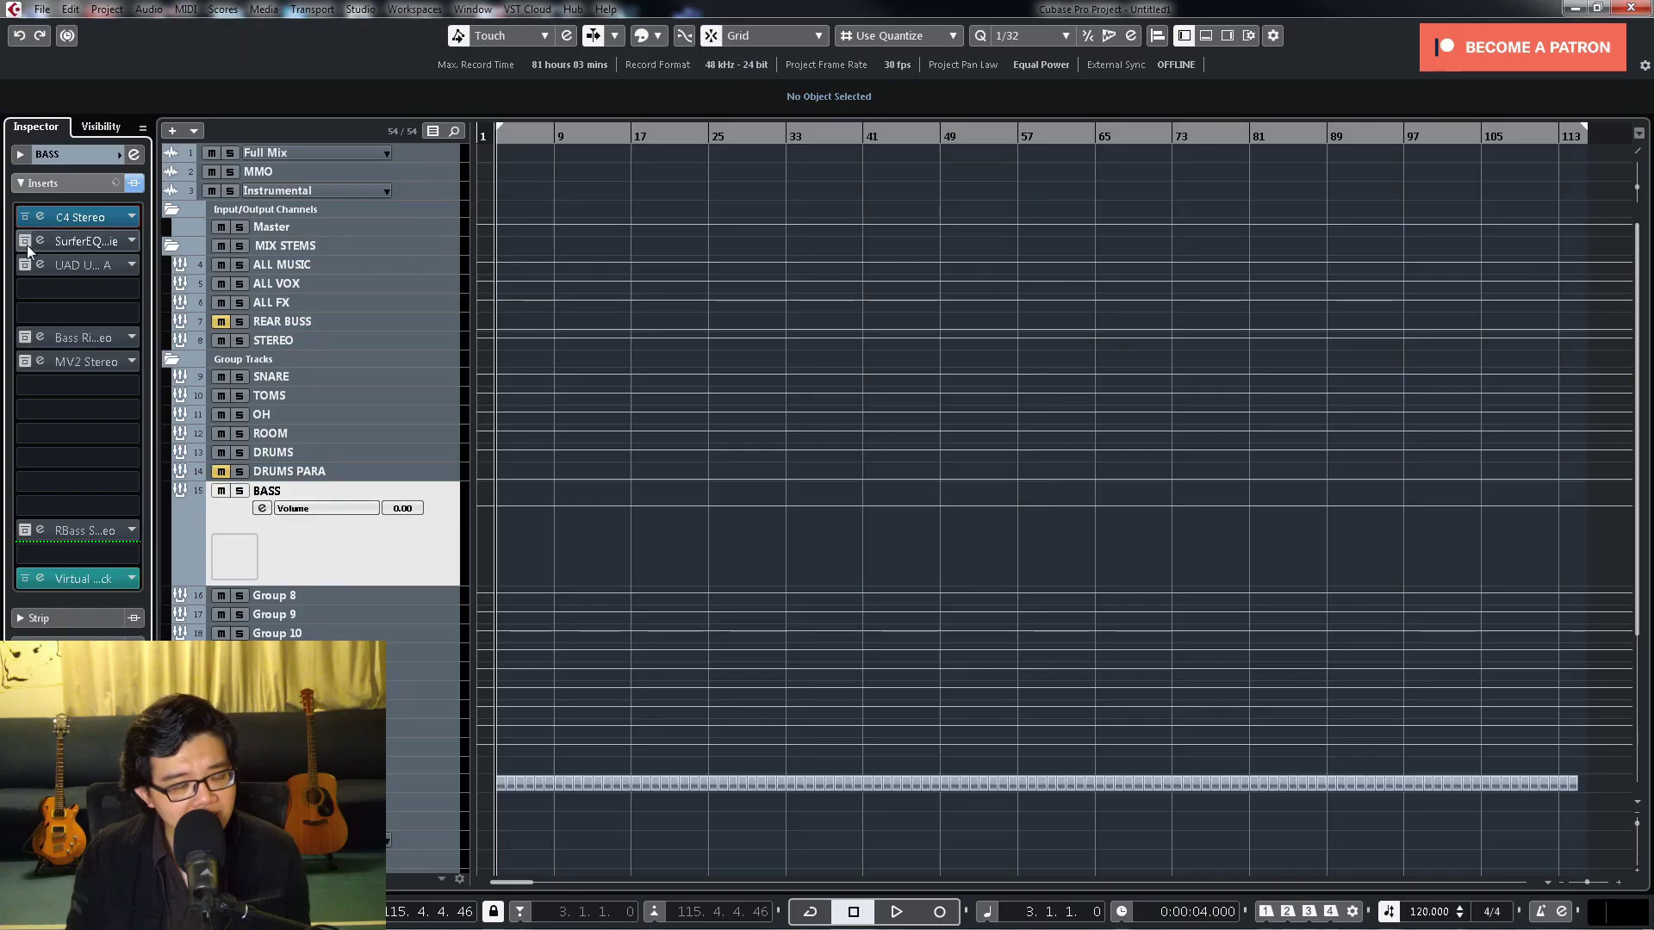
double_click(86, 242)
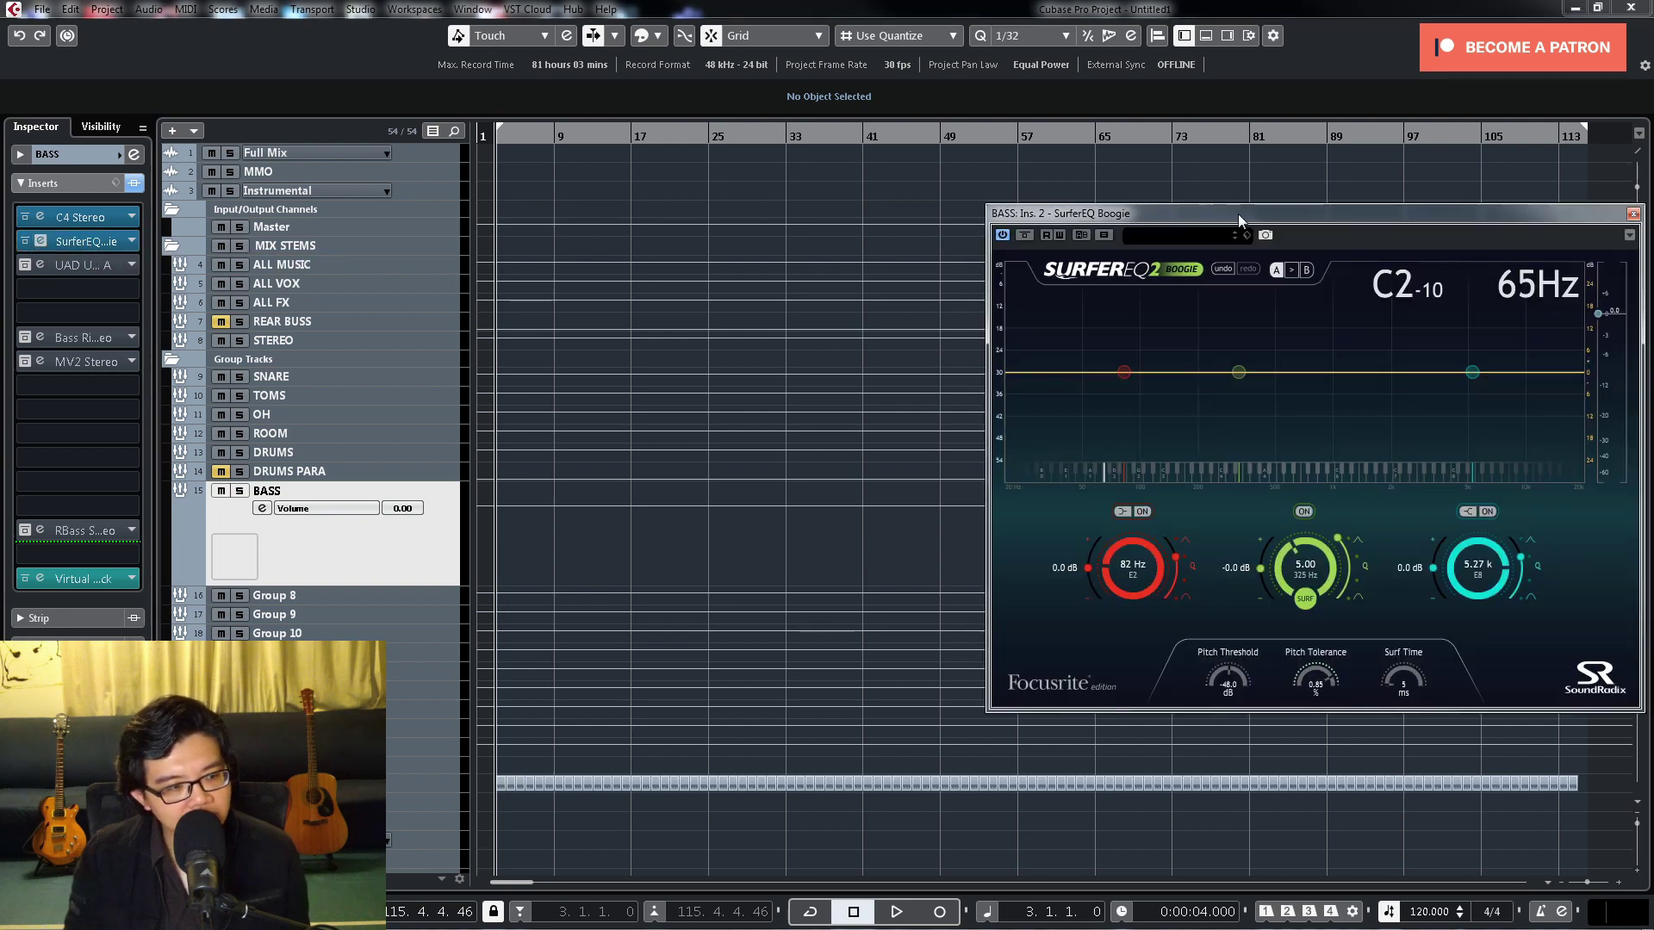
left_click_drag(1237, 218, 800, 195)
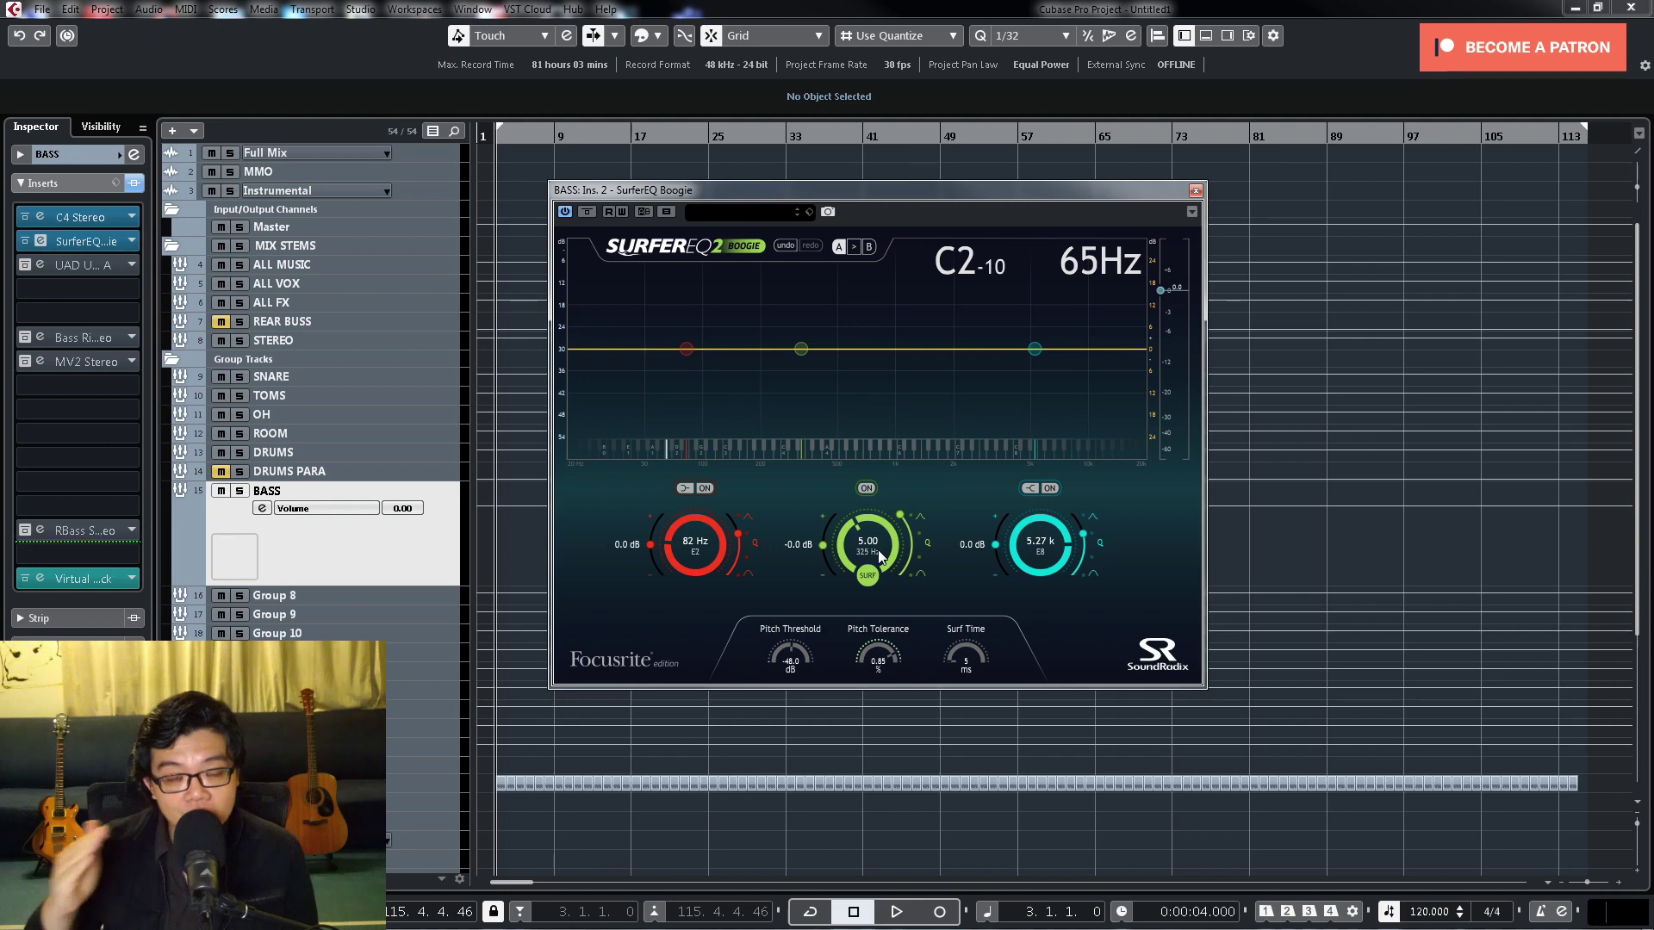
Step: Shift the SurferEQ Boogie middle band down to harmonic 2.00 and back upward, and close the plug-in window
left_click_drag(856, 542, 858, 564)
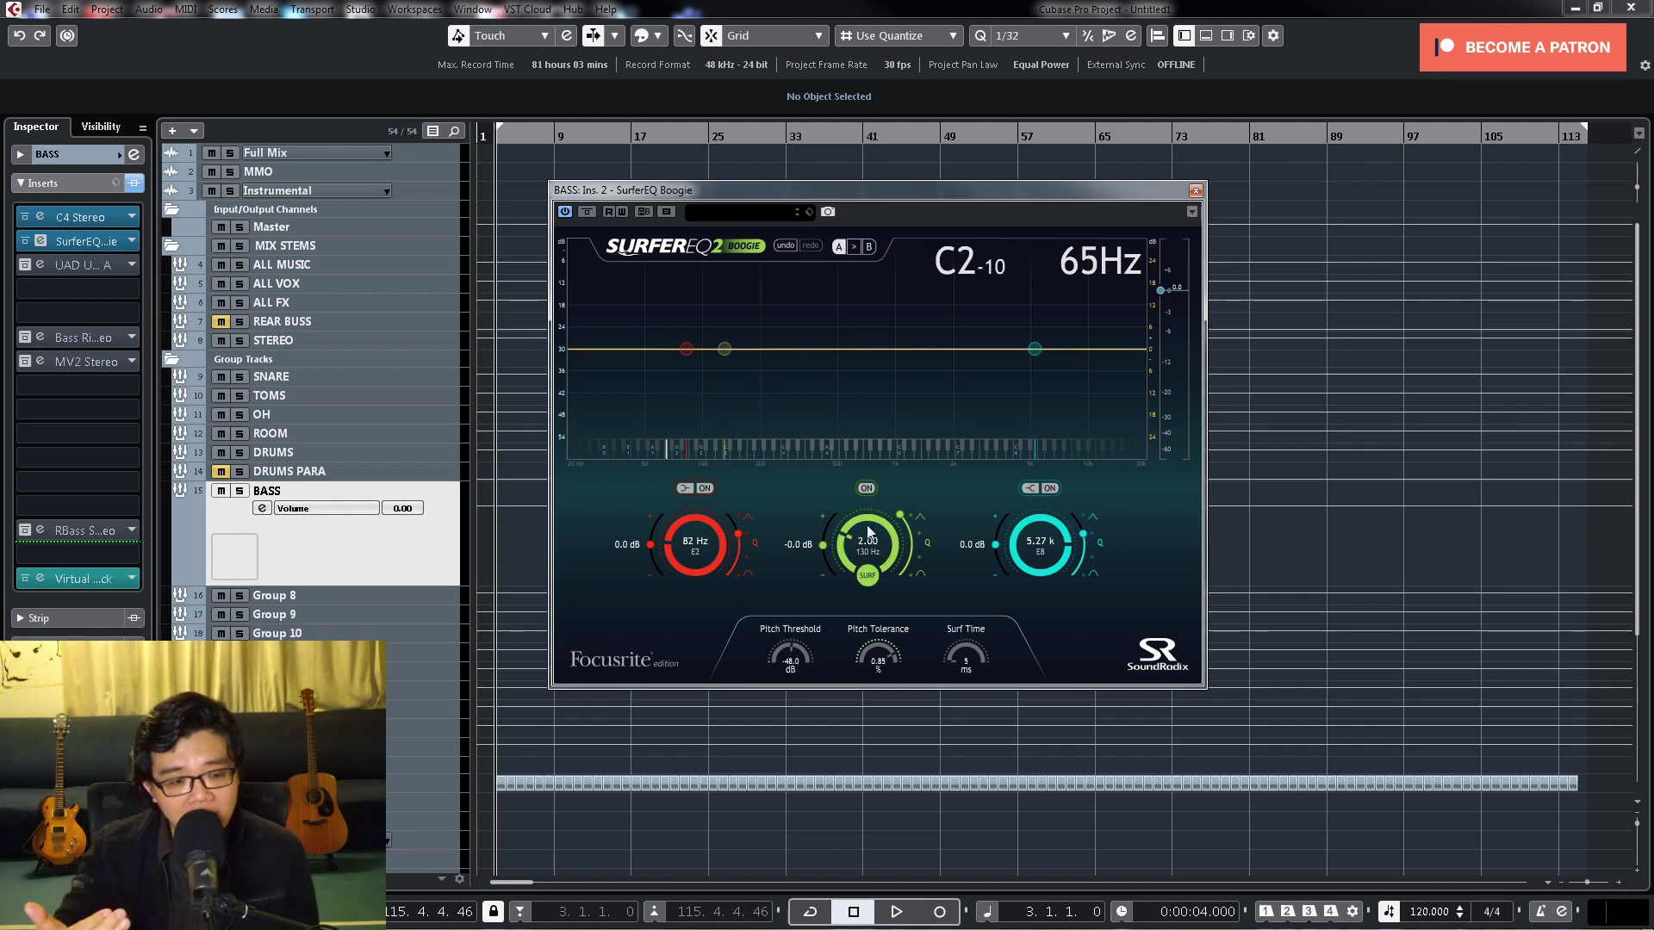
left_click_drag(876, 542, 871, 499)
left_click(85, 241)
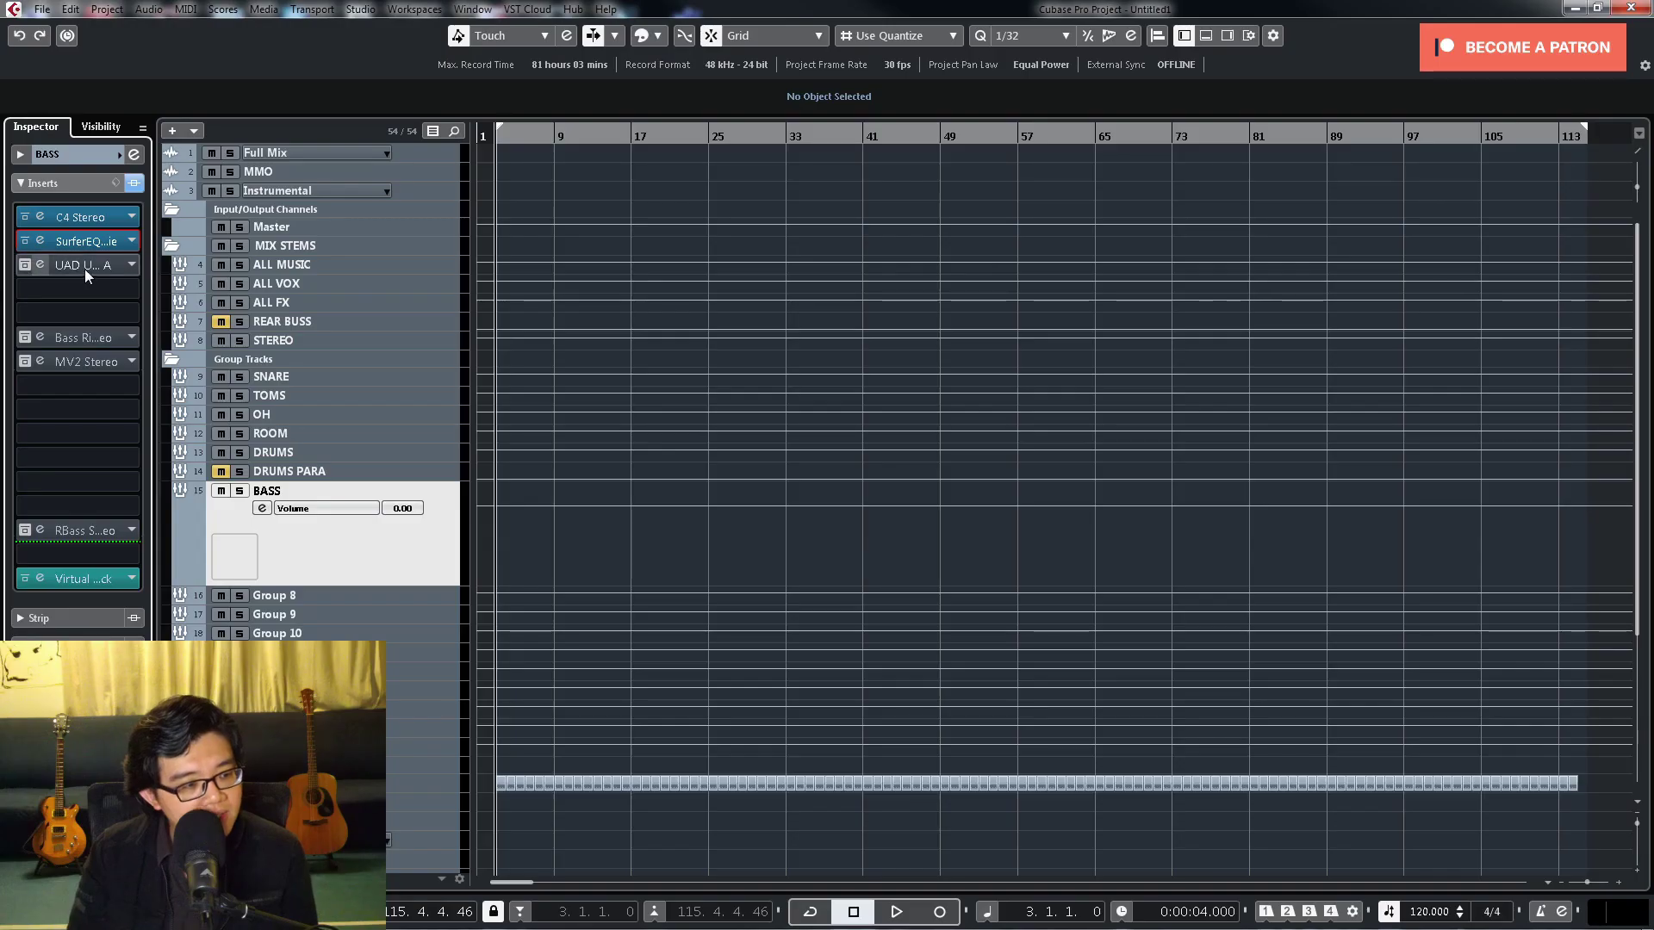
Step: Activate the UAD UA 1176 Rev A insert on the BASS group, inspect its settings and close its window
left_click(84, 266)
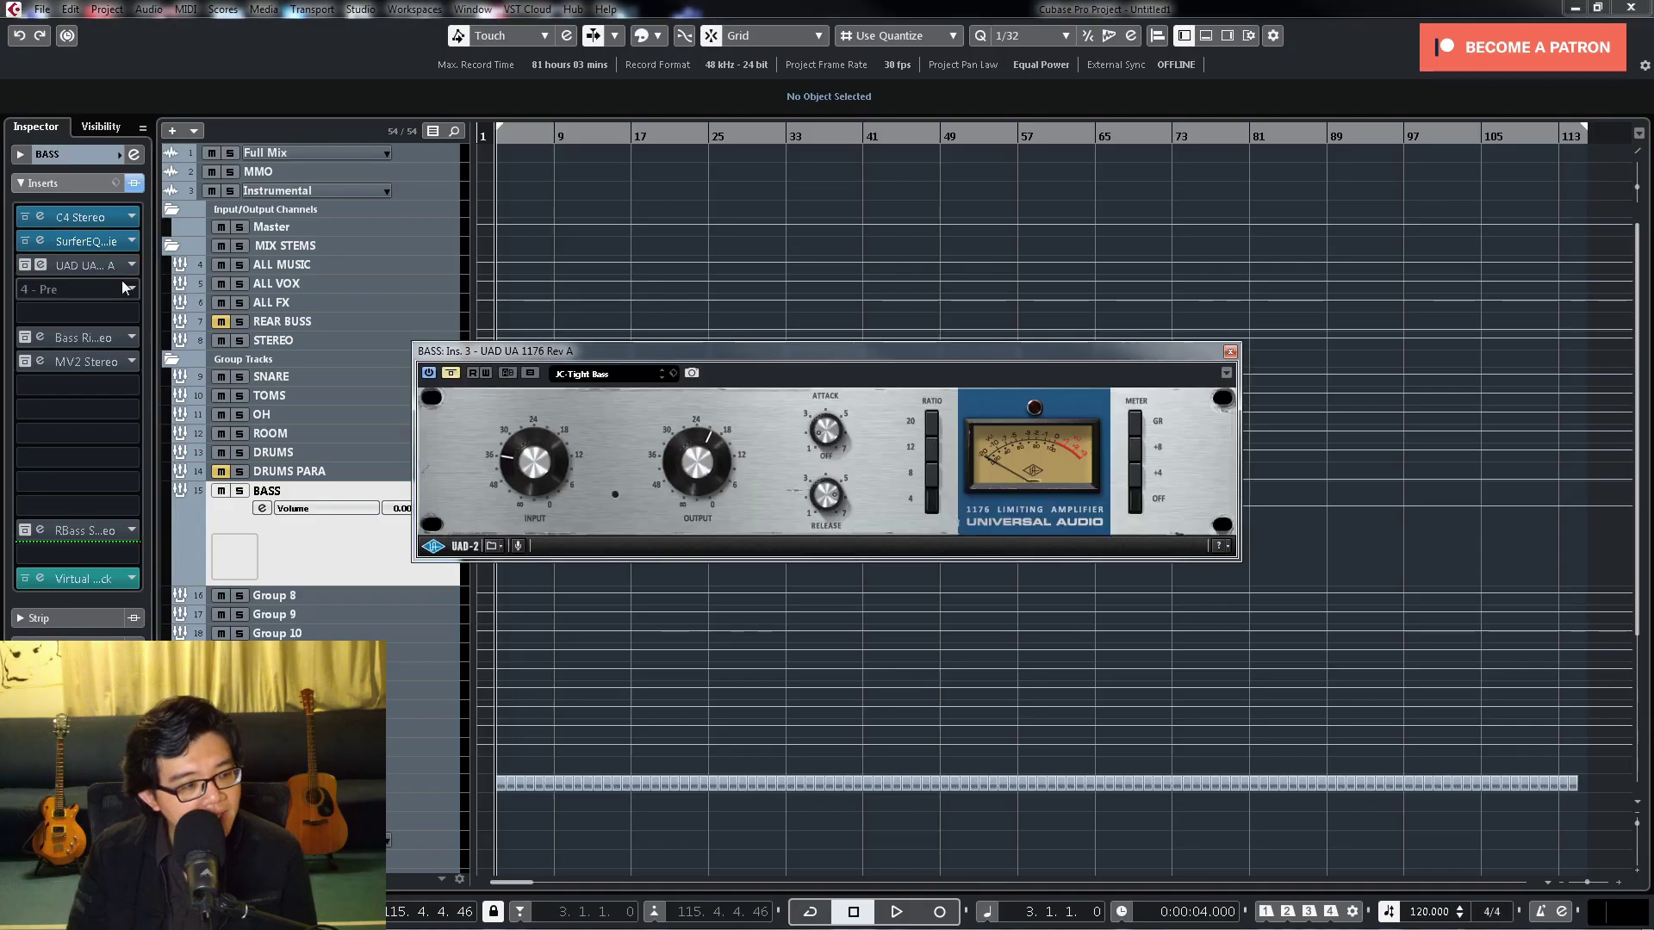
left_click(451, 376)
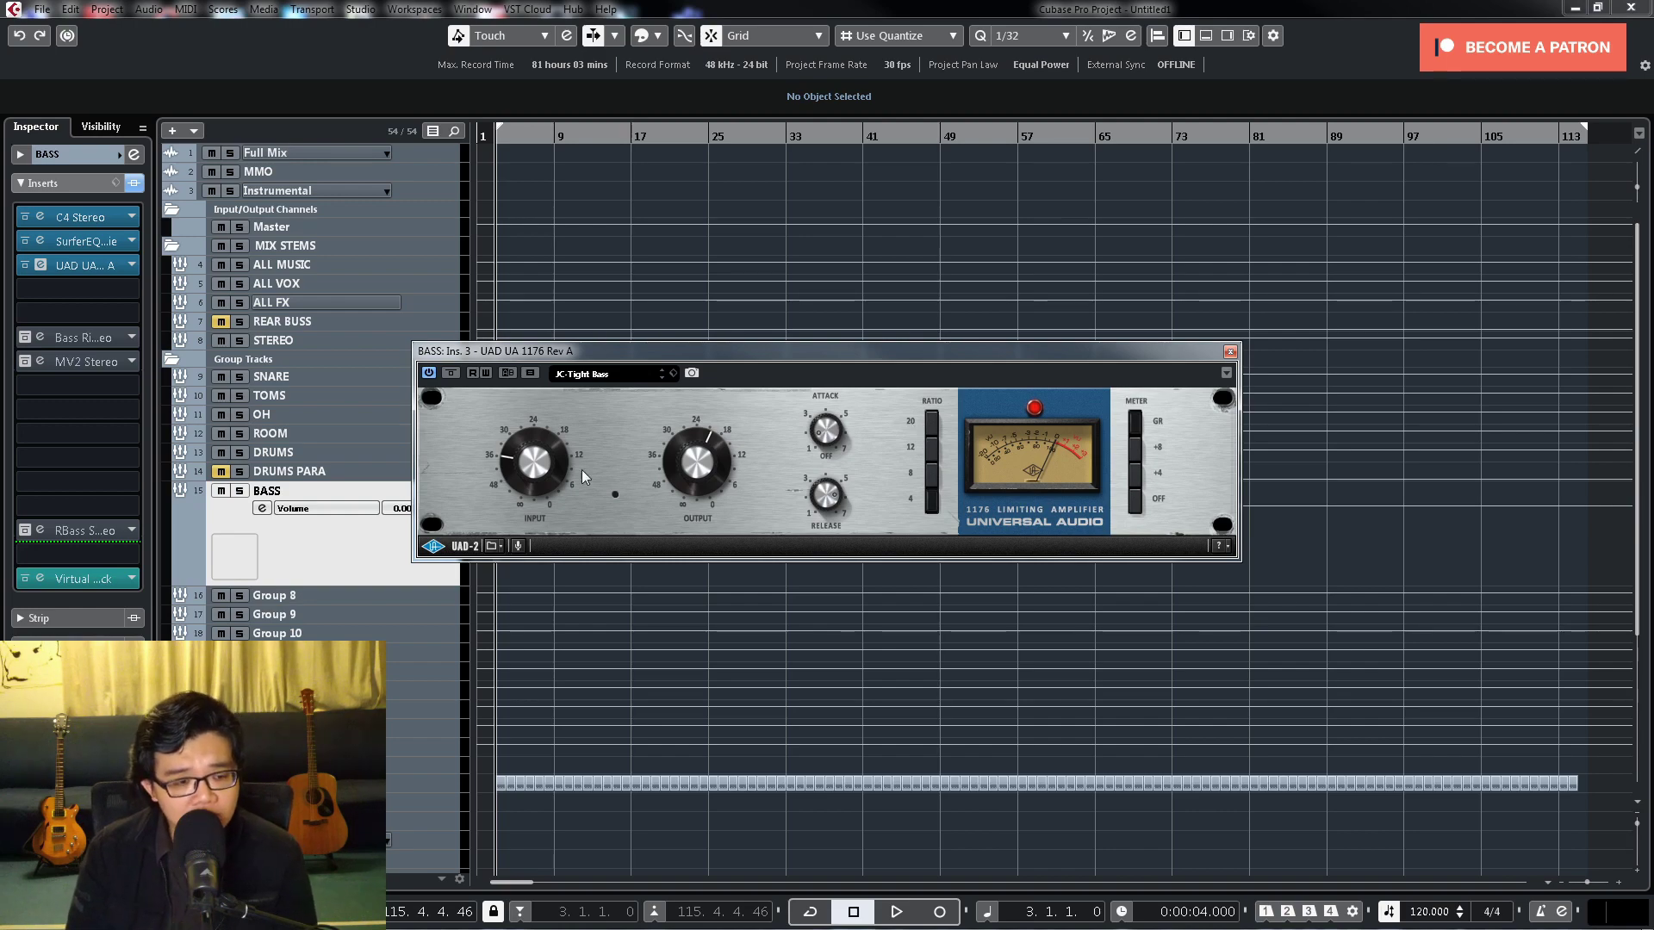
key("Escape")
Step: Inspect the BASS group's Bass Rider insert, activate and examine its MV2 Stereo insert, and close both plug-in windows
left_click(91, 338)
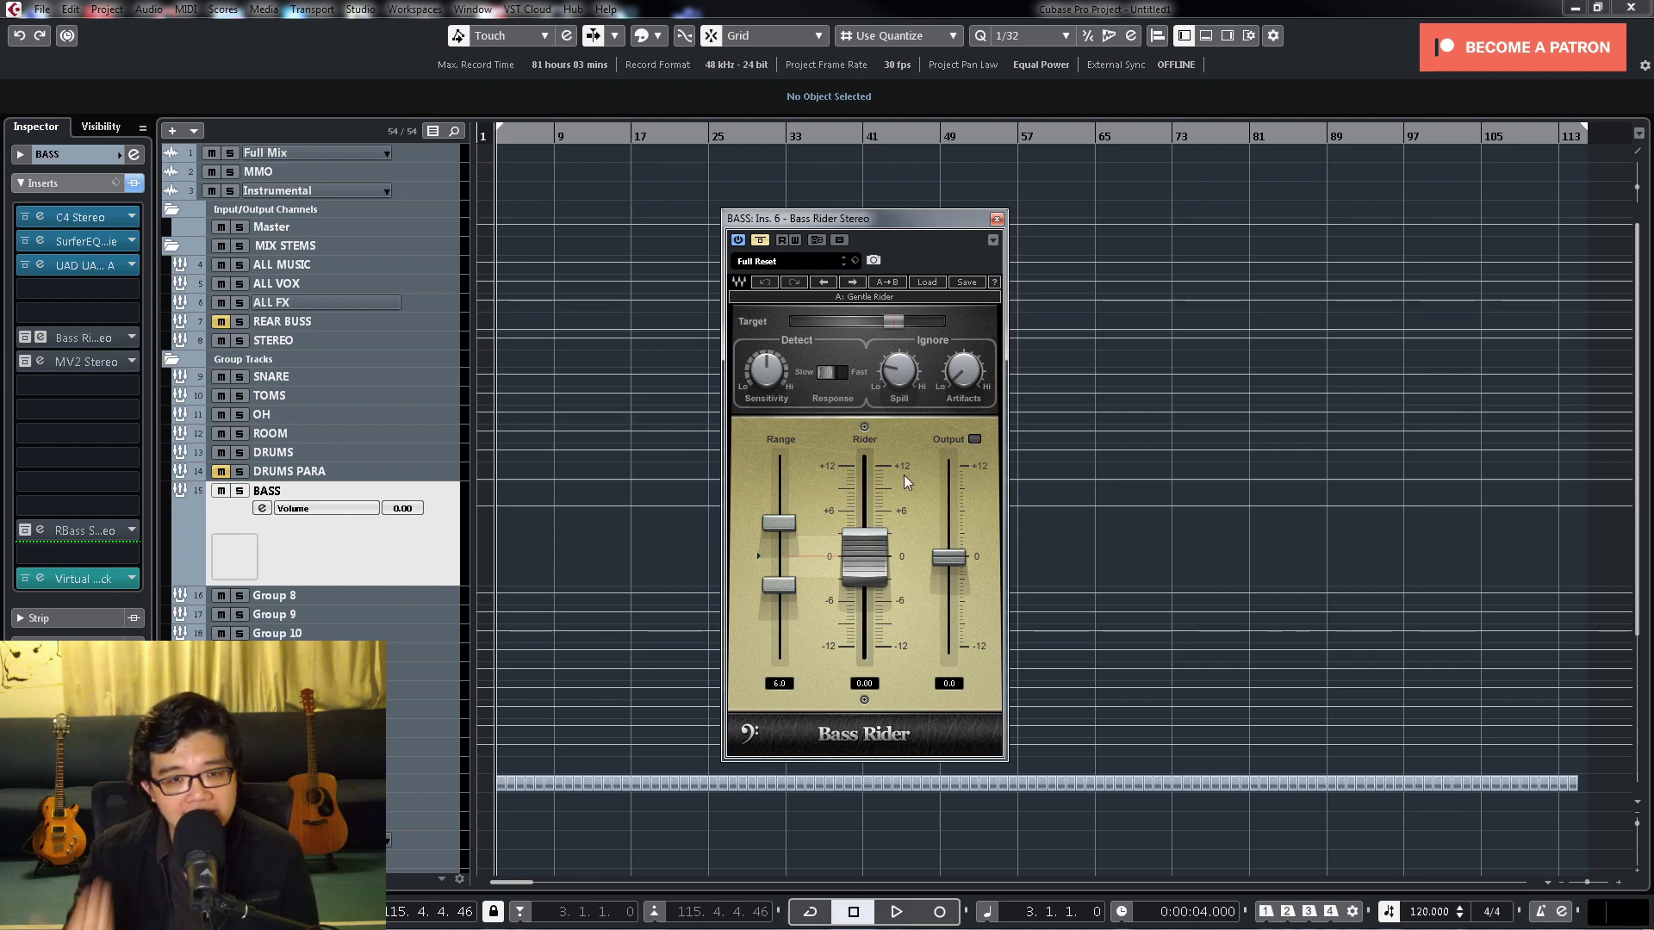
left_click(996, 219)
left_click(86, 361)
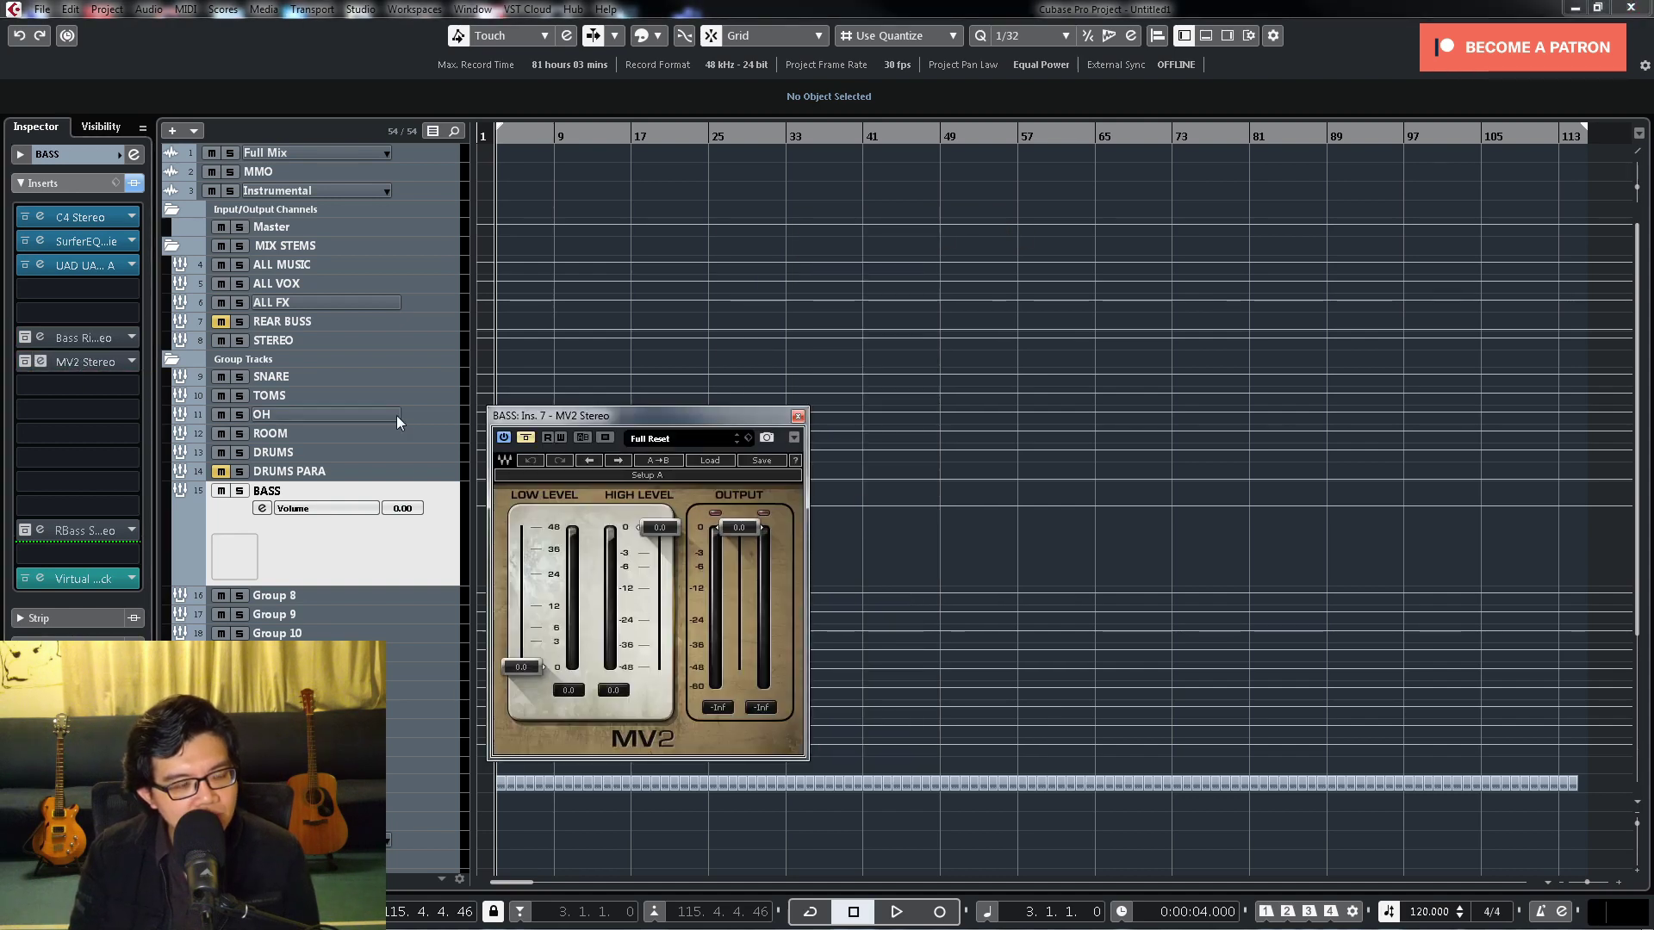
left_click_drag(634, 415, 866, 229)
left_click(763, 250)
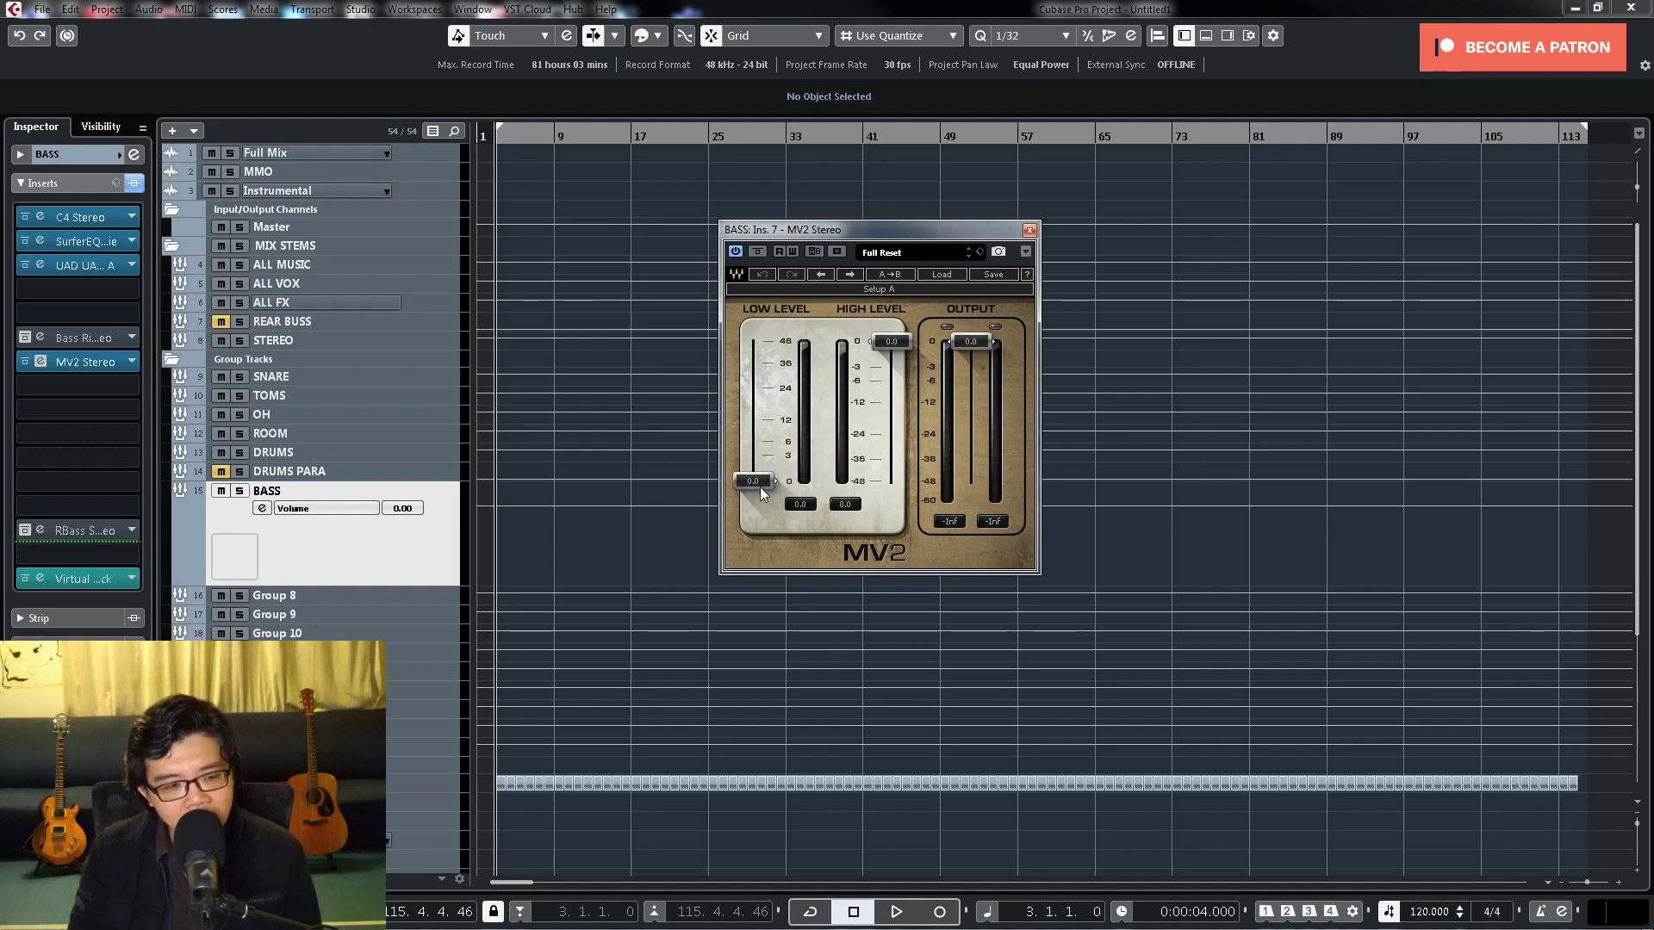
left_click(1029, 231)
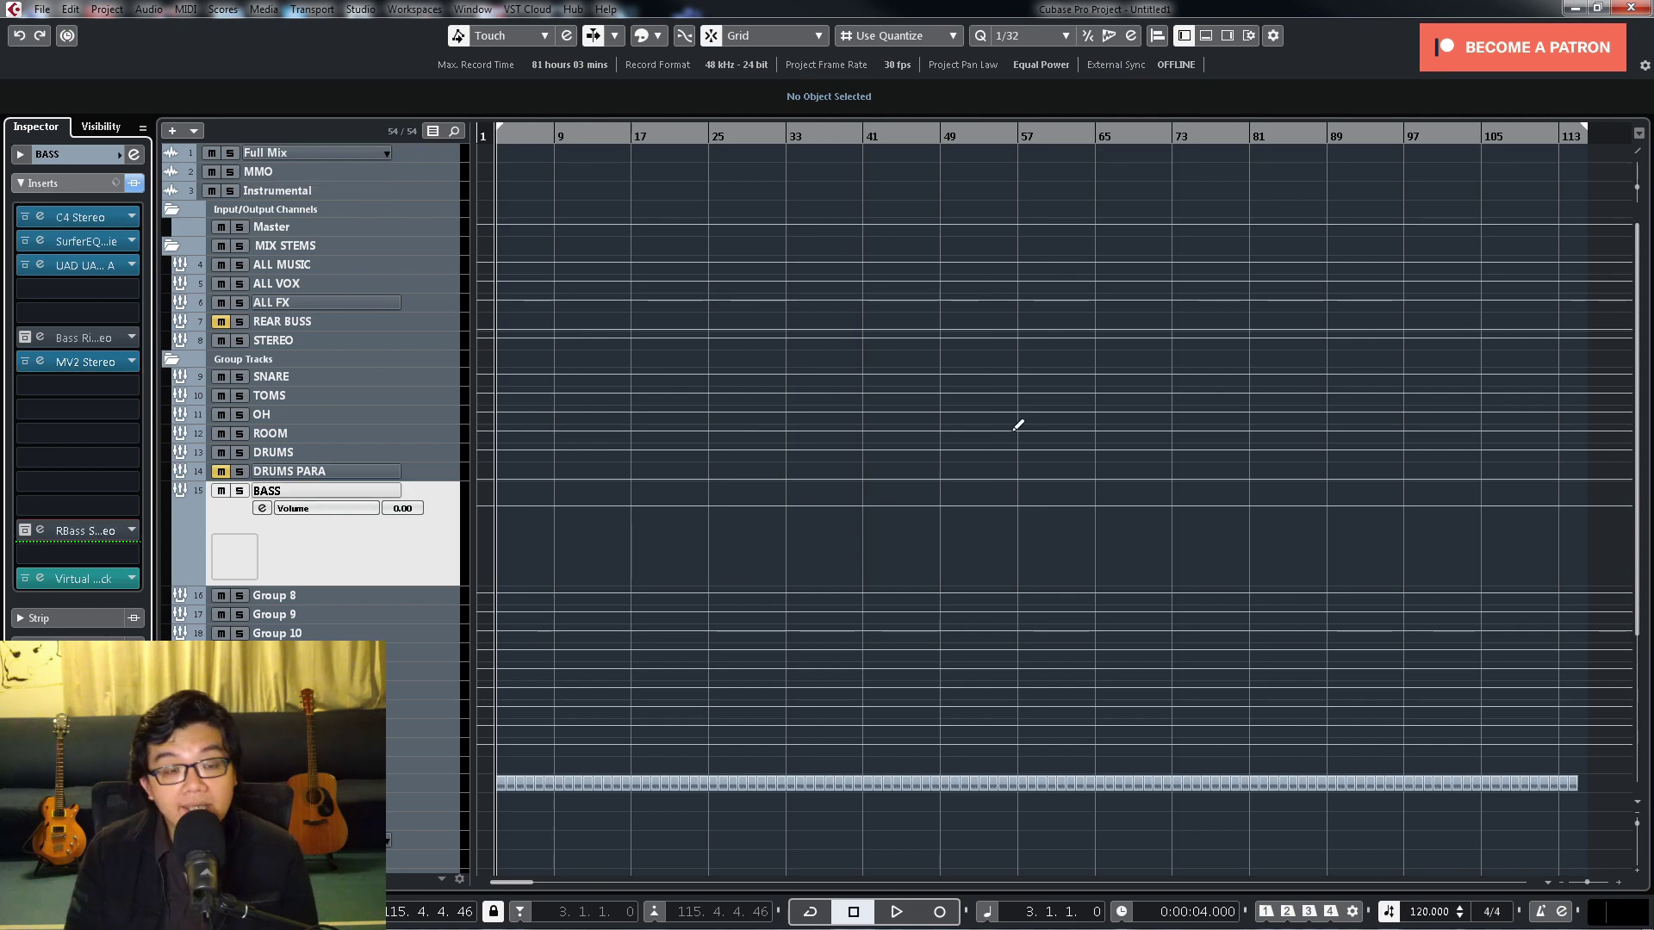
Step: Inspect the RBass Stereo and Virtual Mix Rack inserts on the BASS group
left_click(78, 530)
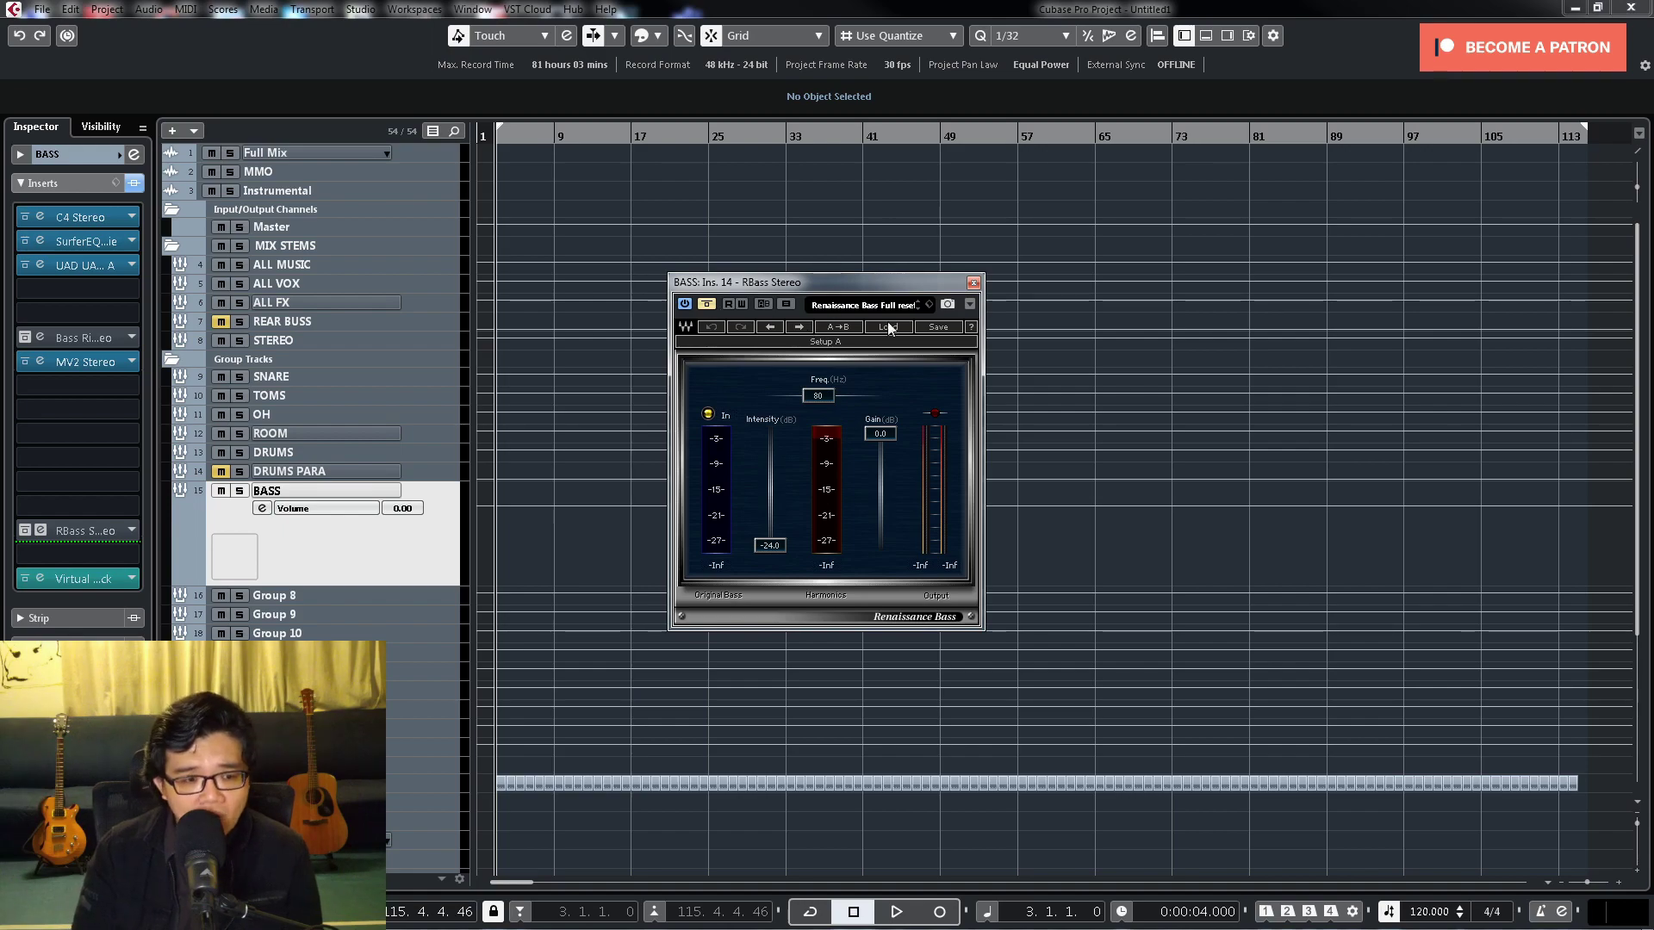
left_click(40, 530)
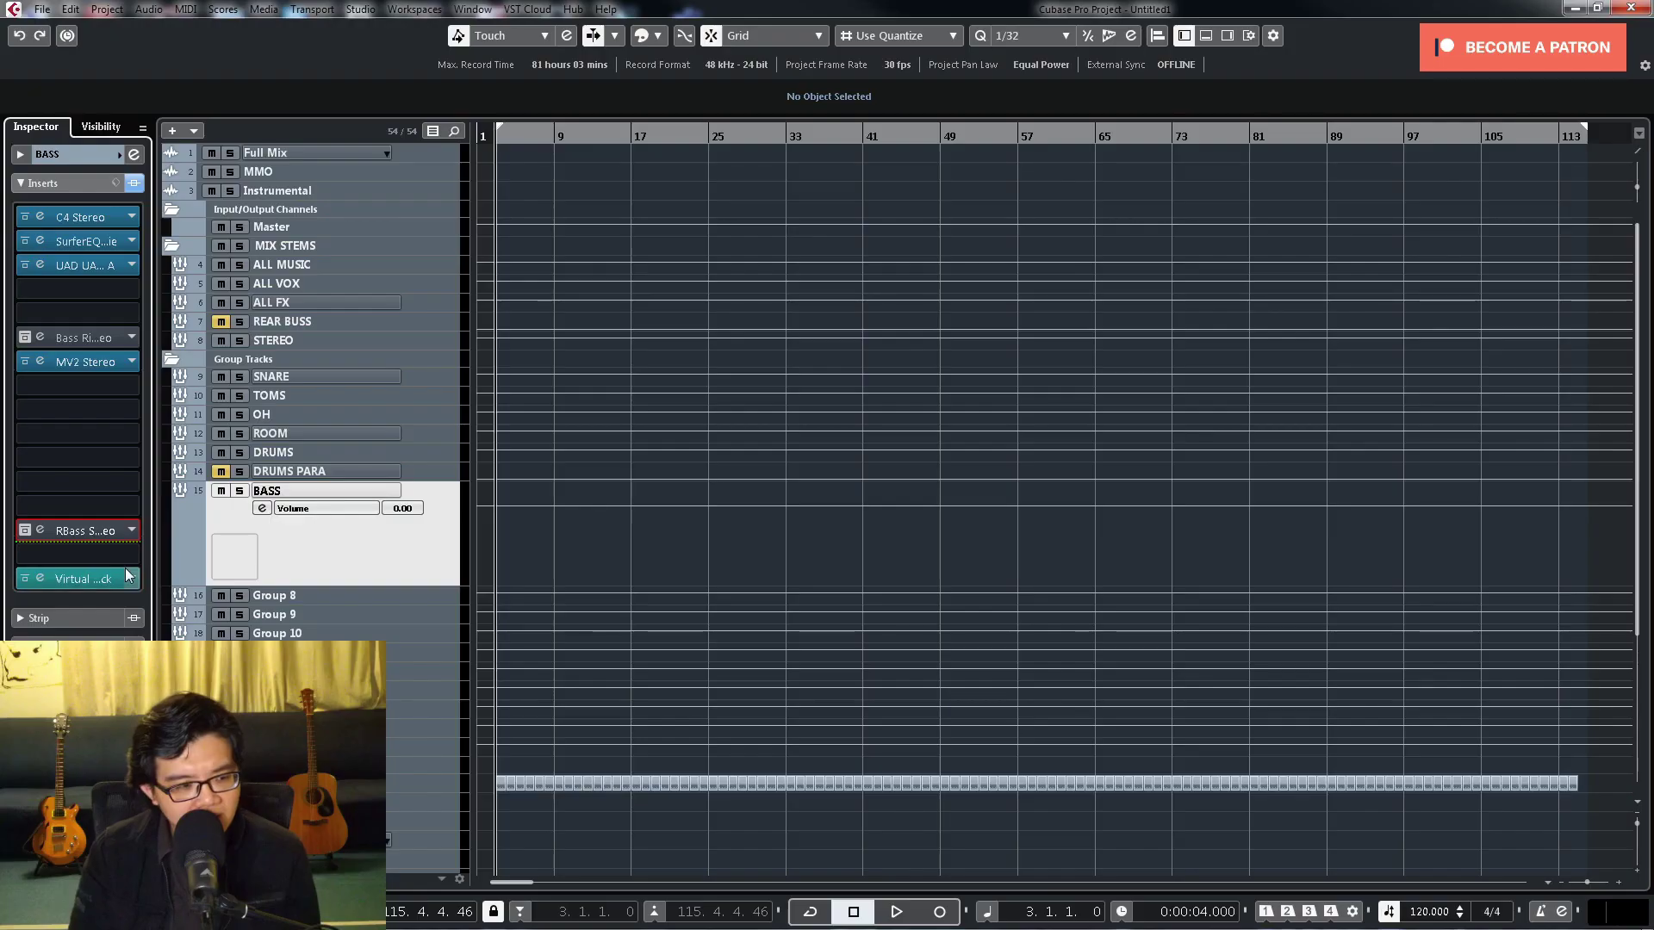
double_click(75, 580)
left_click_drag(1155, 65, 945, 83)
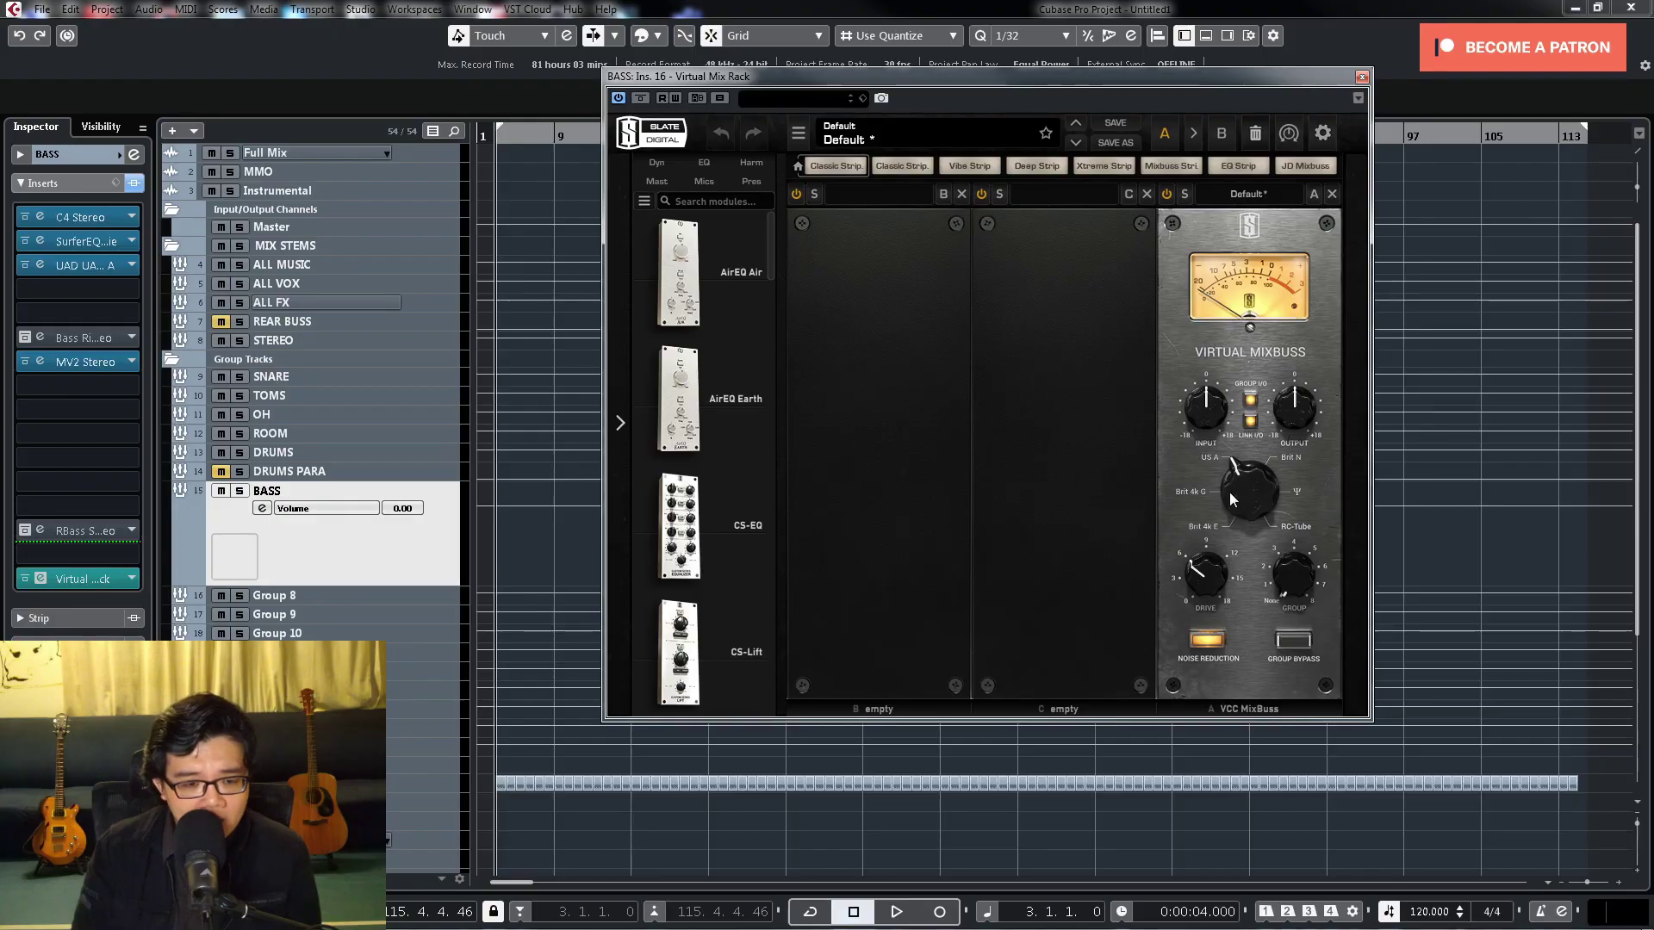
Step: Shrink the BASS track to a single row and enlarge Group 8 through Group 14 to reveal their volume rows
left_click_drag(458, 586, 456, 508)
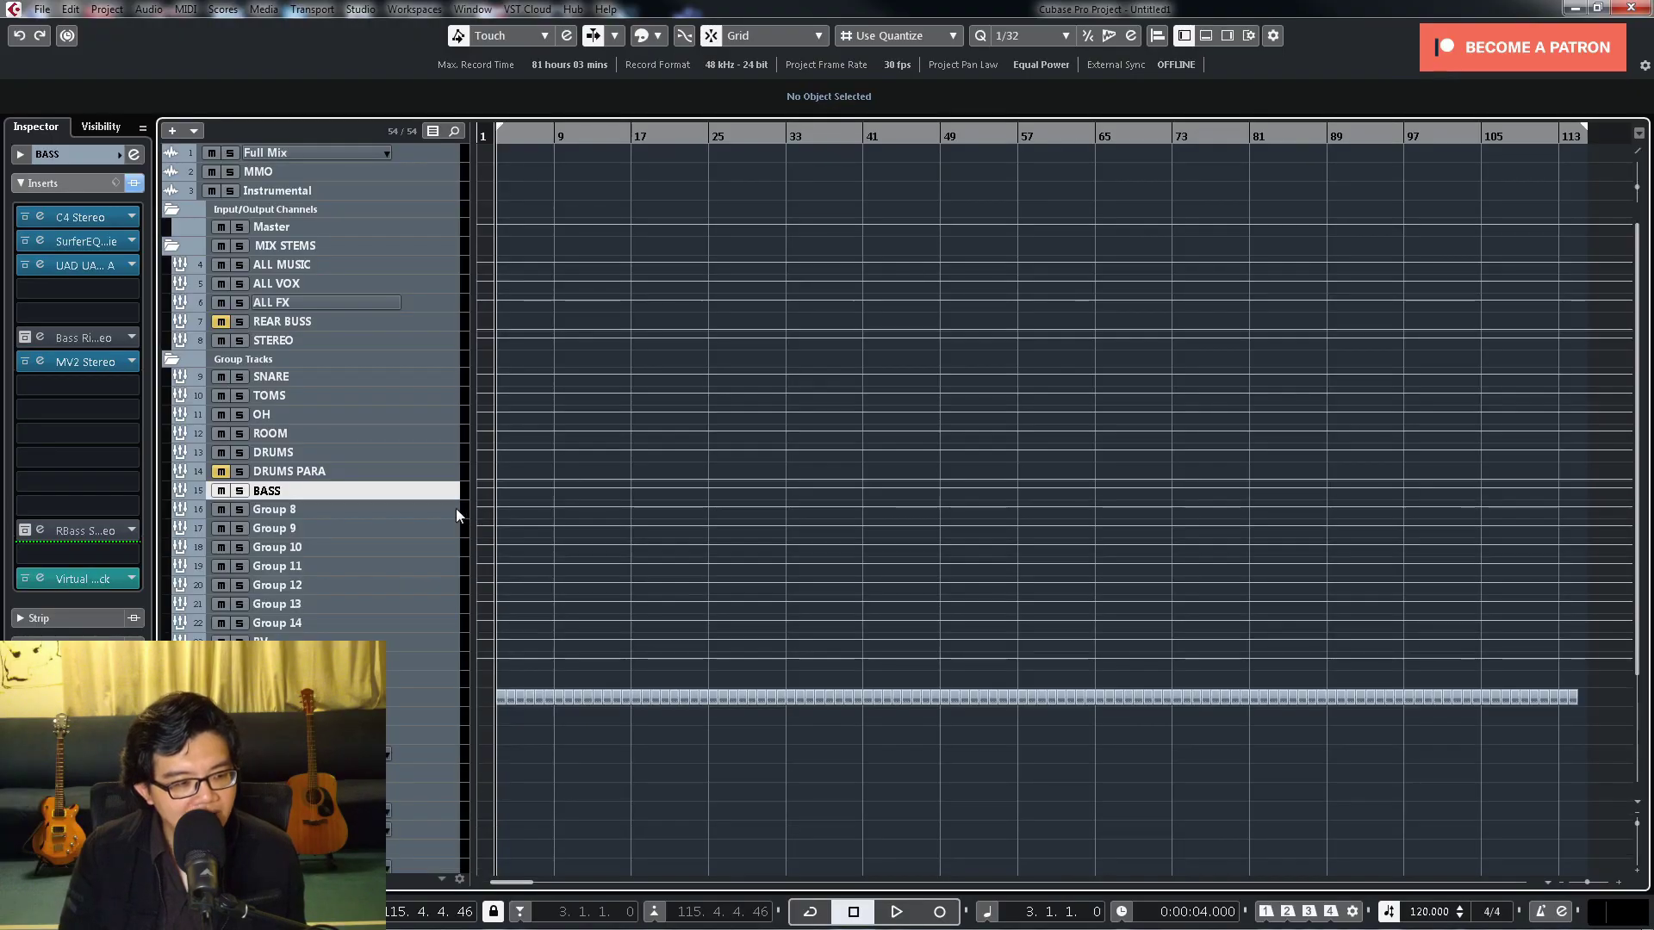
left_click(442, 506)
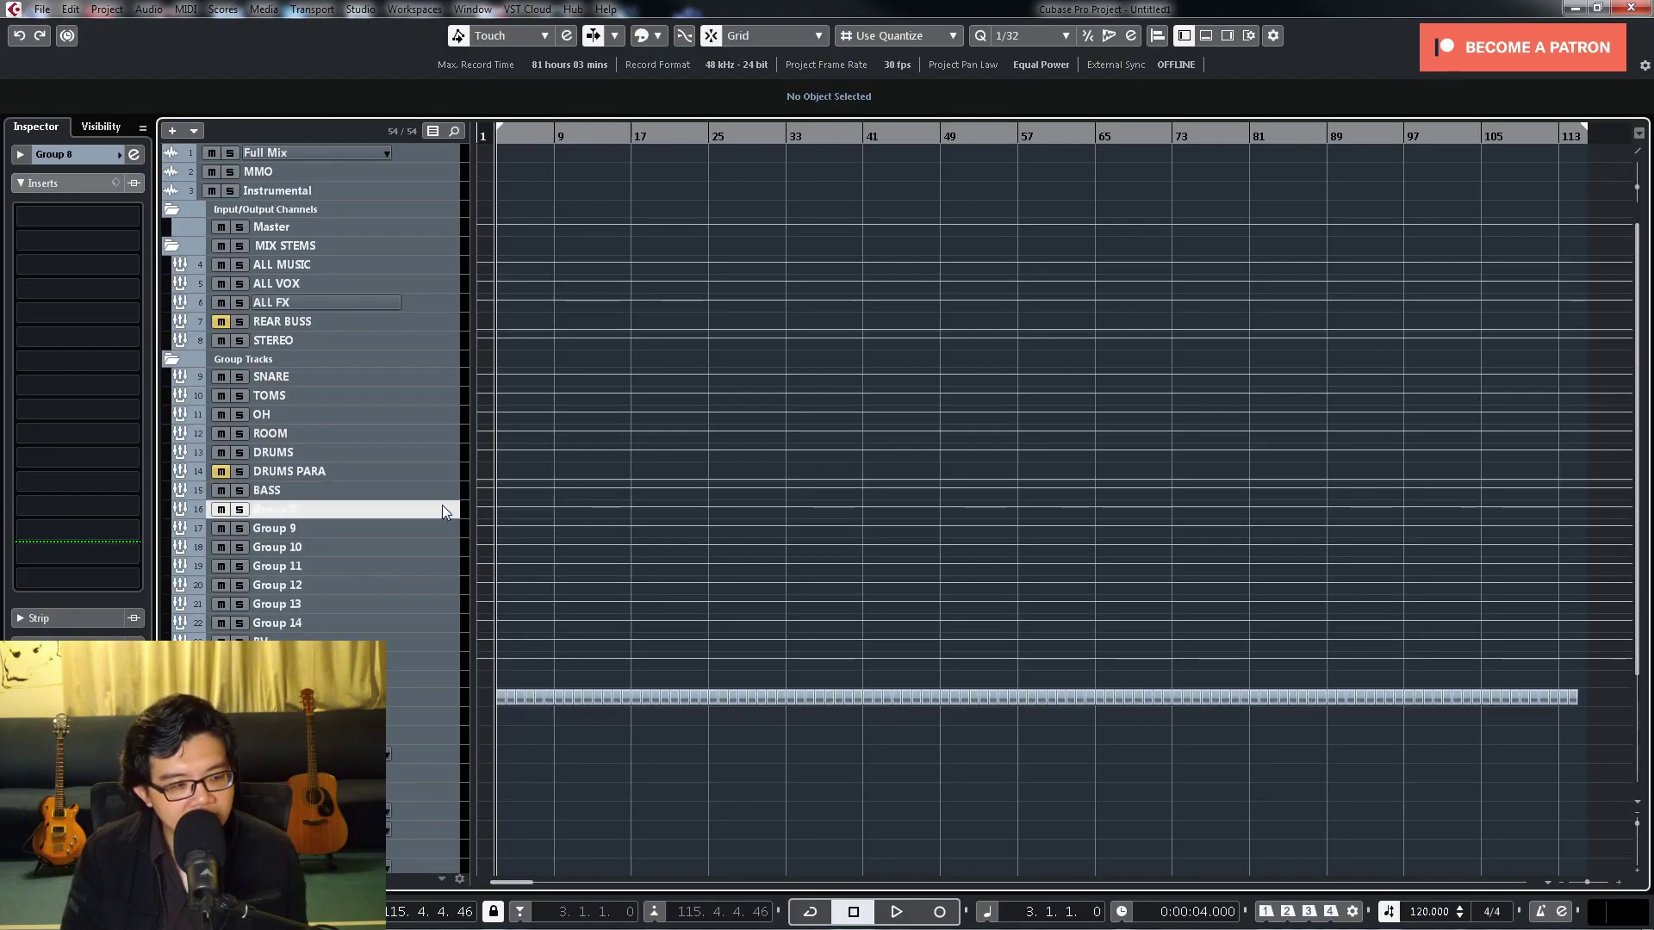
left_click(446, 624, "shift")
key("a")
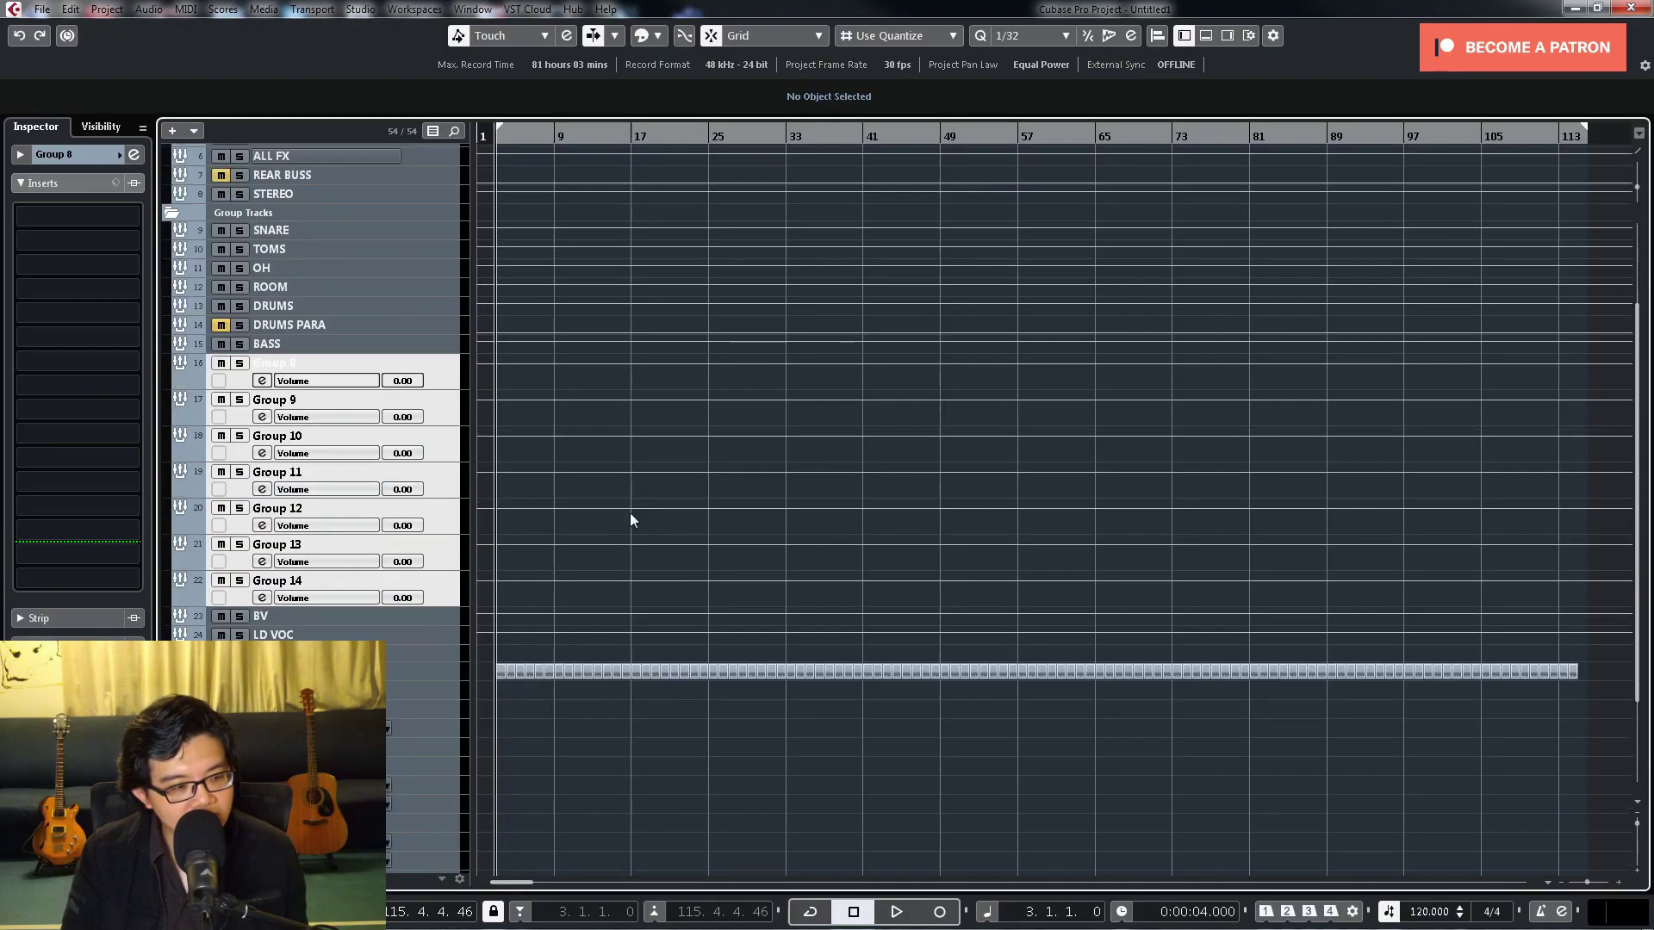
left_click(495, 386)
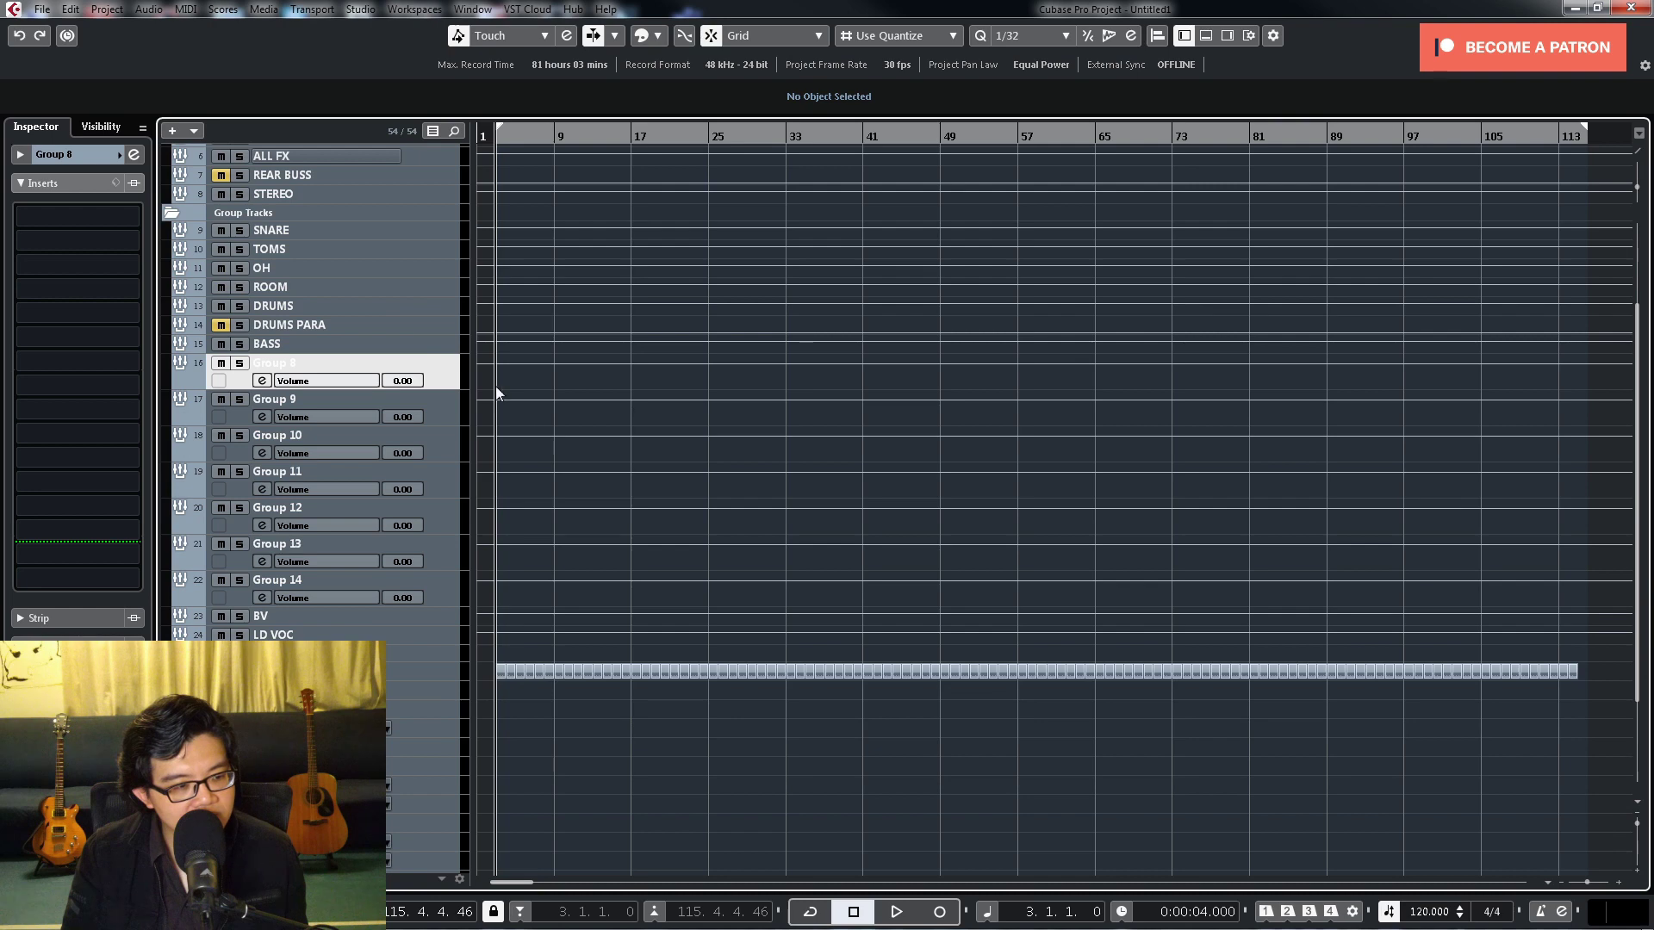
Step: Step through DRUMS PARA and Group 8 to Group 14 one by one to check their inserts
left_click(406, 328)
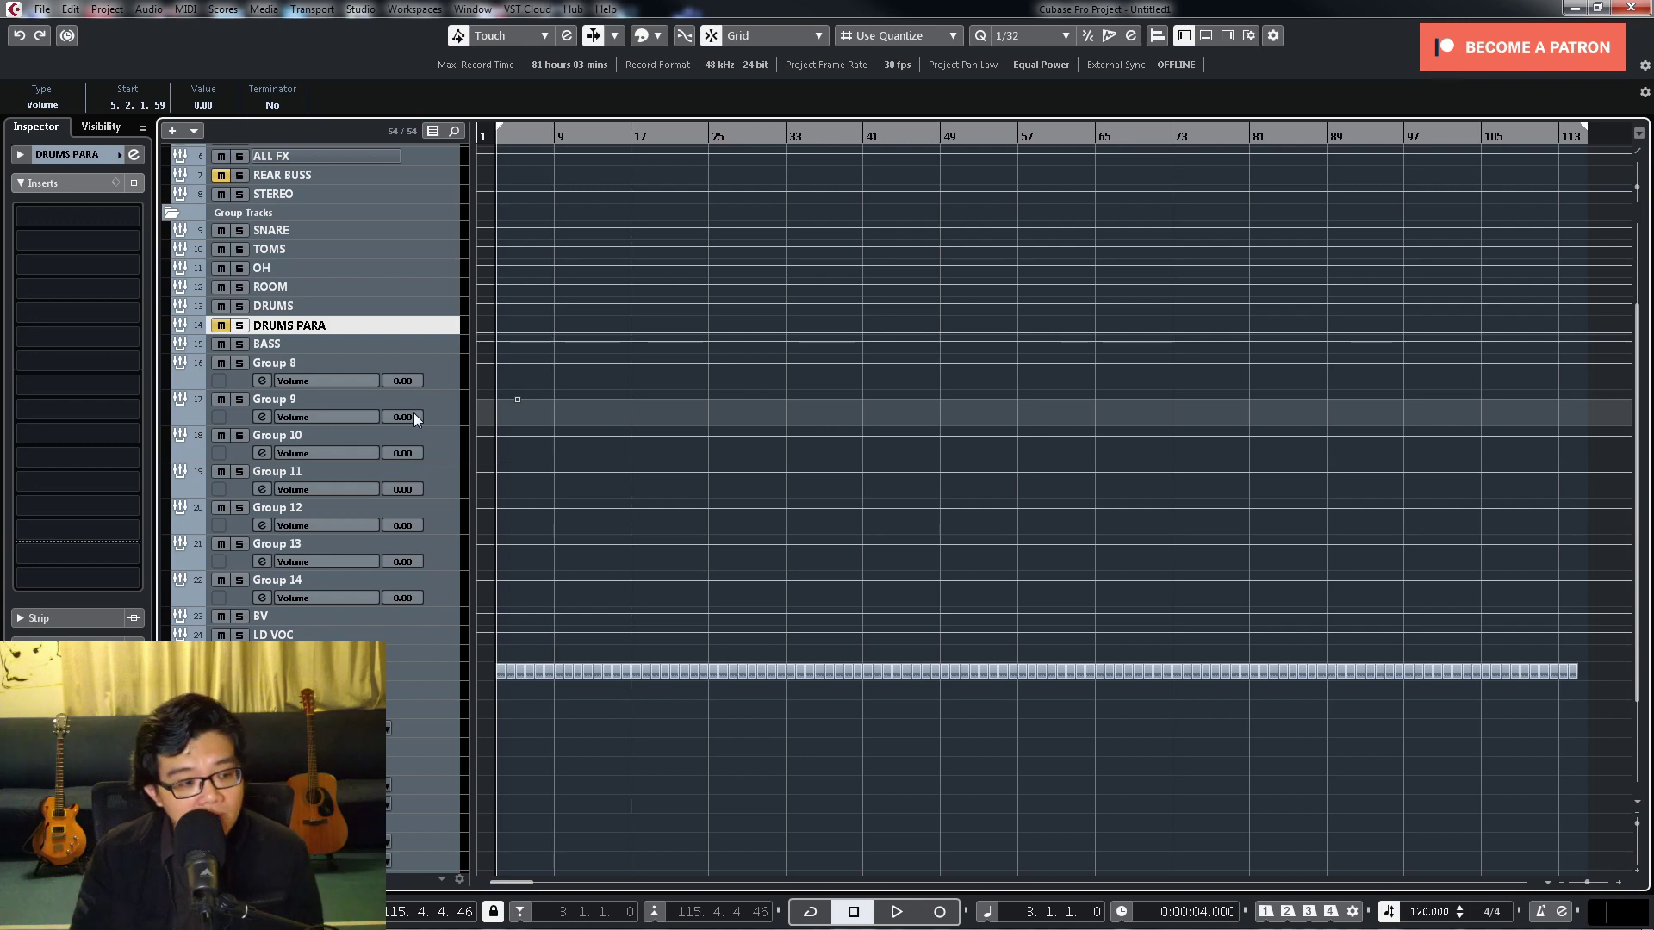
left_click(446, 372)
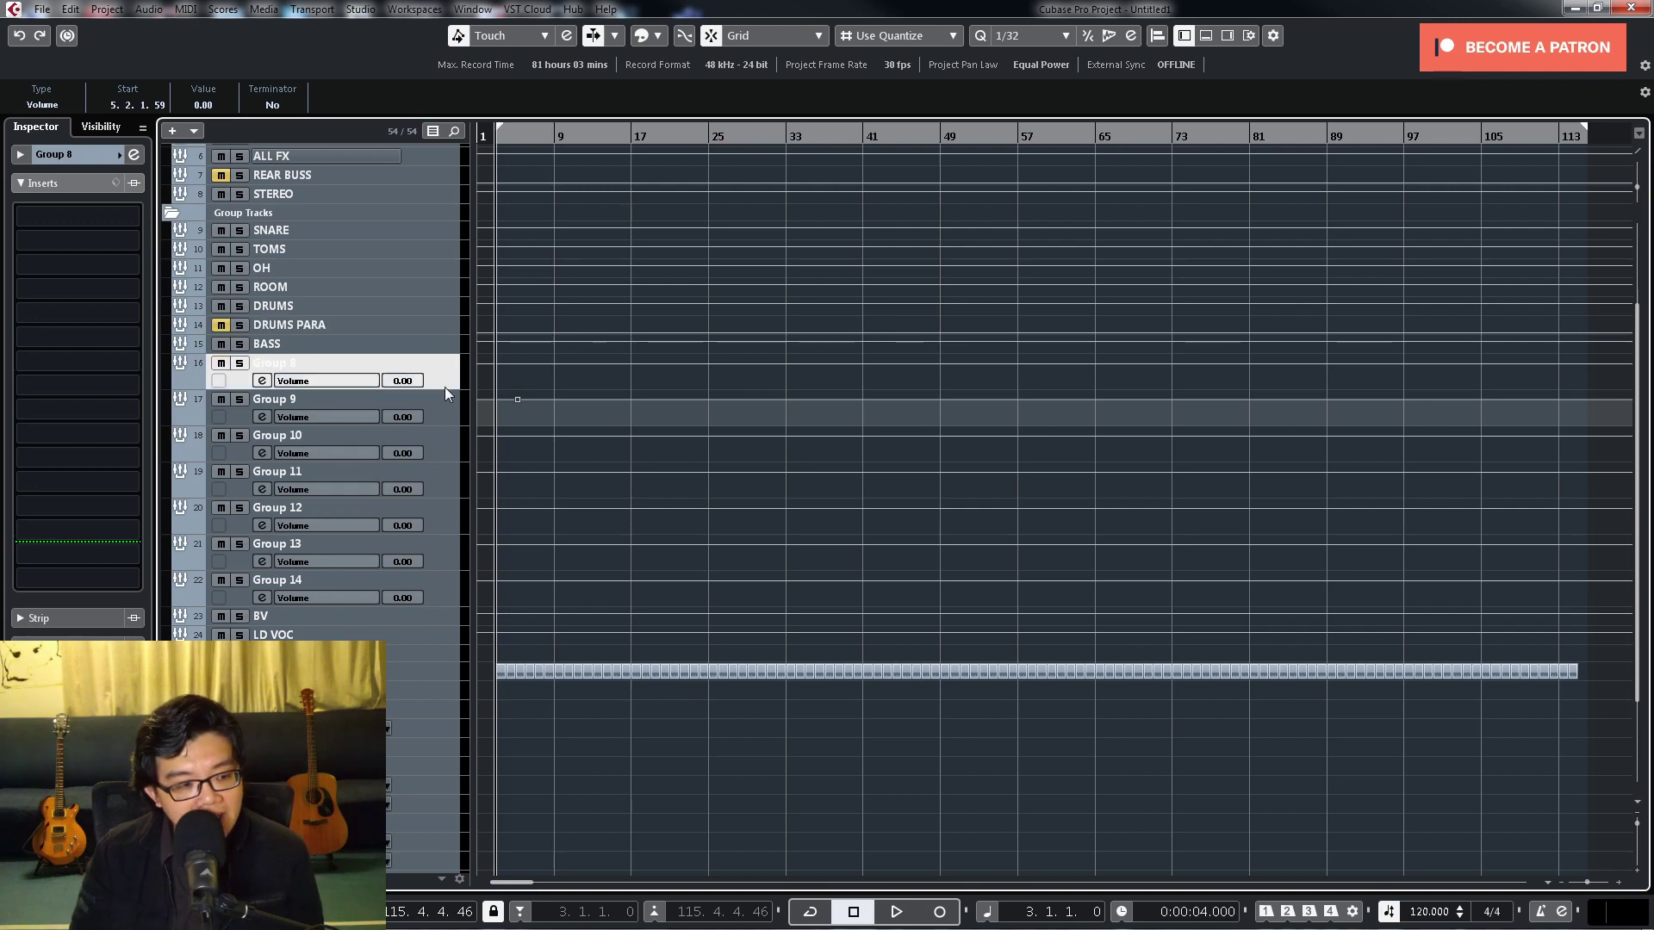
left_click(444, 408)
left_click(444, 443)
left_click(448, 480)
left_click(452, 513)
left_click(457, 551)
left_click(464, 586)
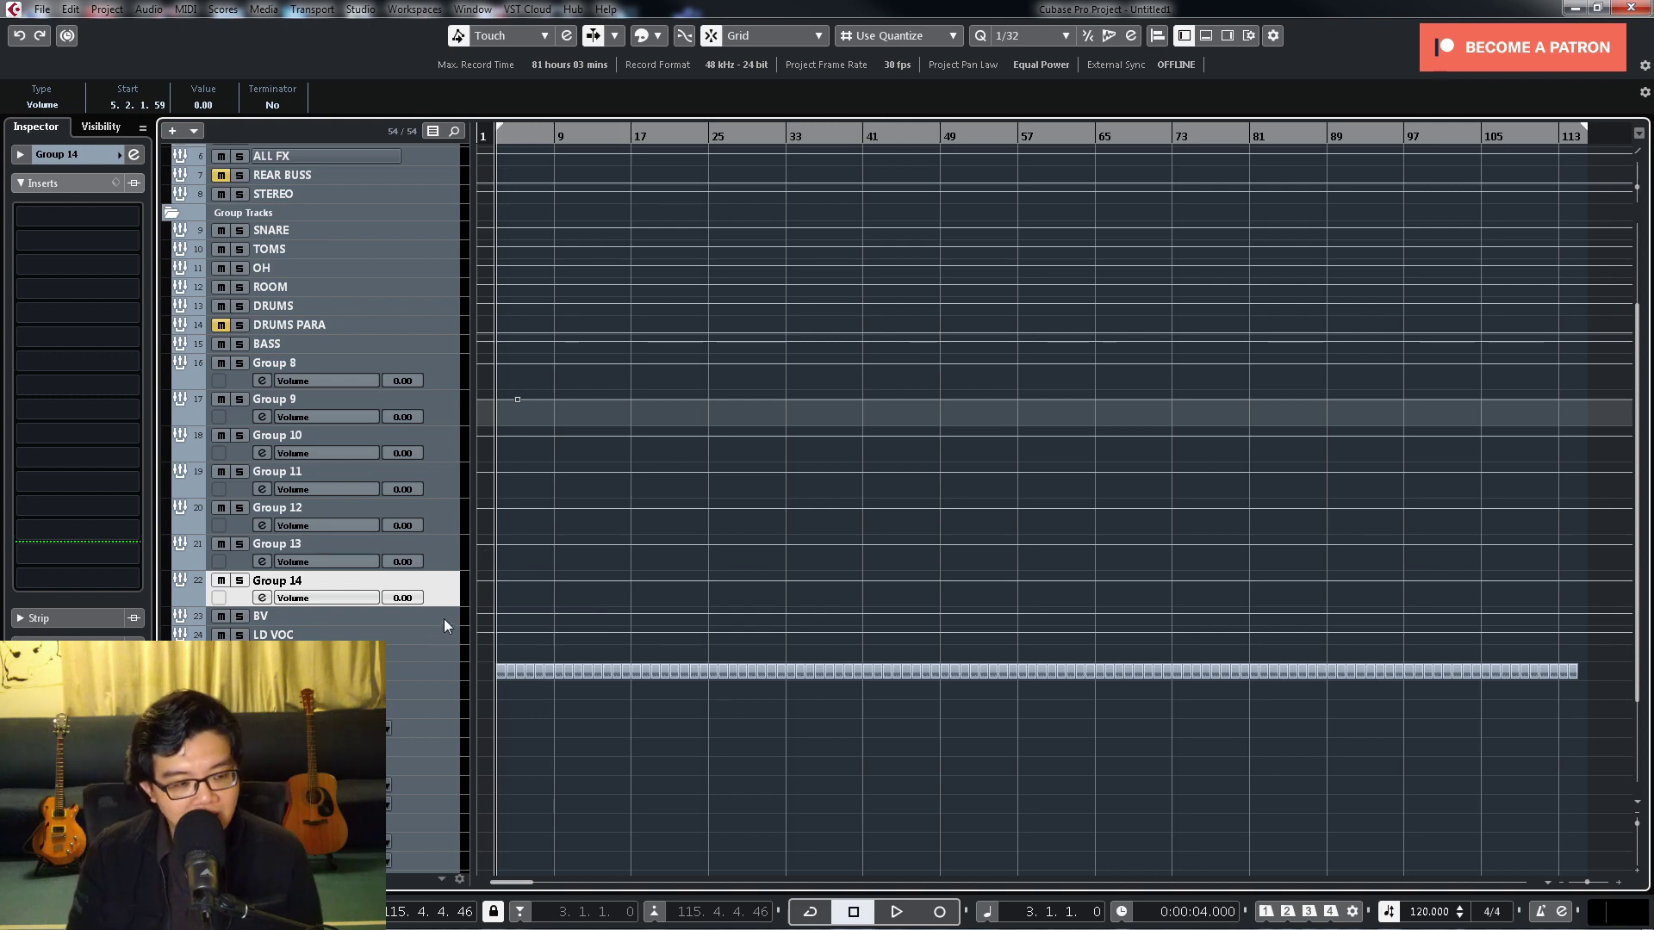
Step: Enlarge the BV and LD VOC group tracks and check the inserts of BV and Group 14
left_click(444, 615)
left_click_drag(442, 623, 443, 728)
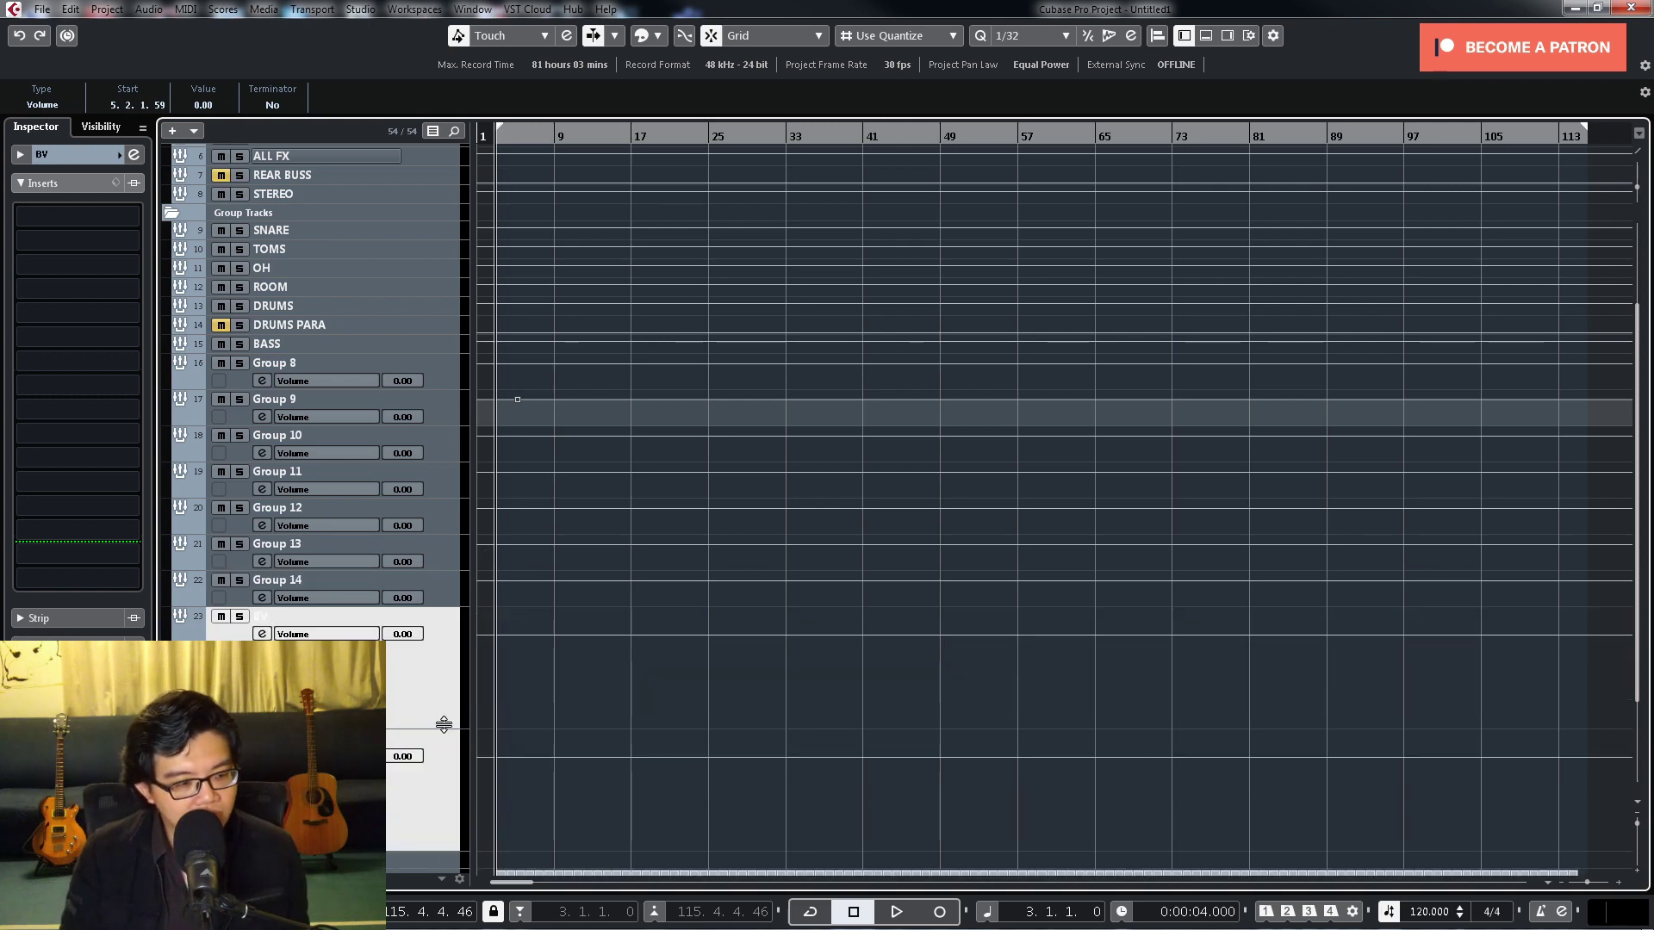
scroll(511, 629, "down", 3)
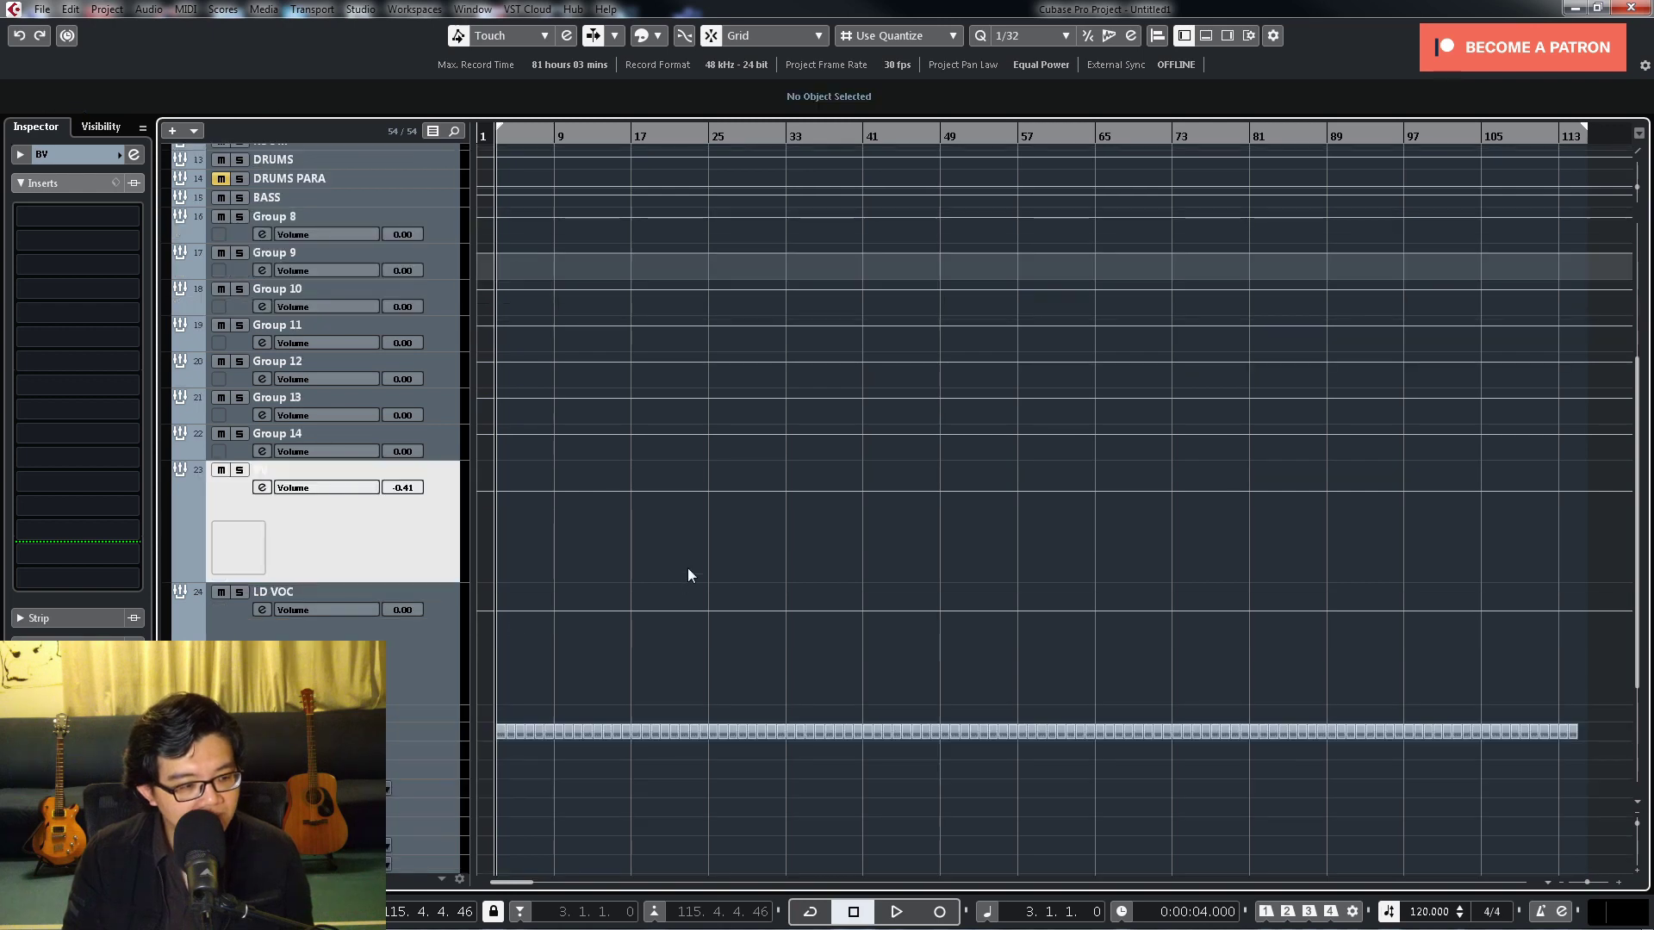
left_click(427, 431)
left_click(437, 543)
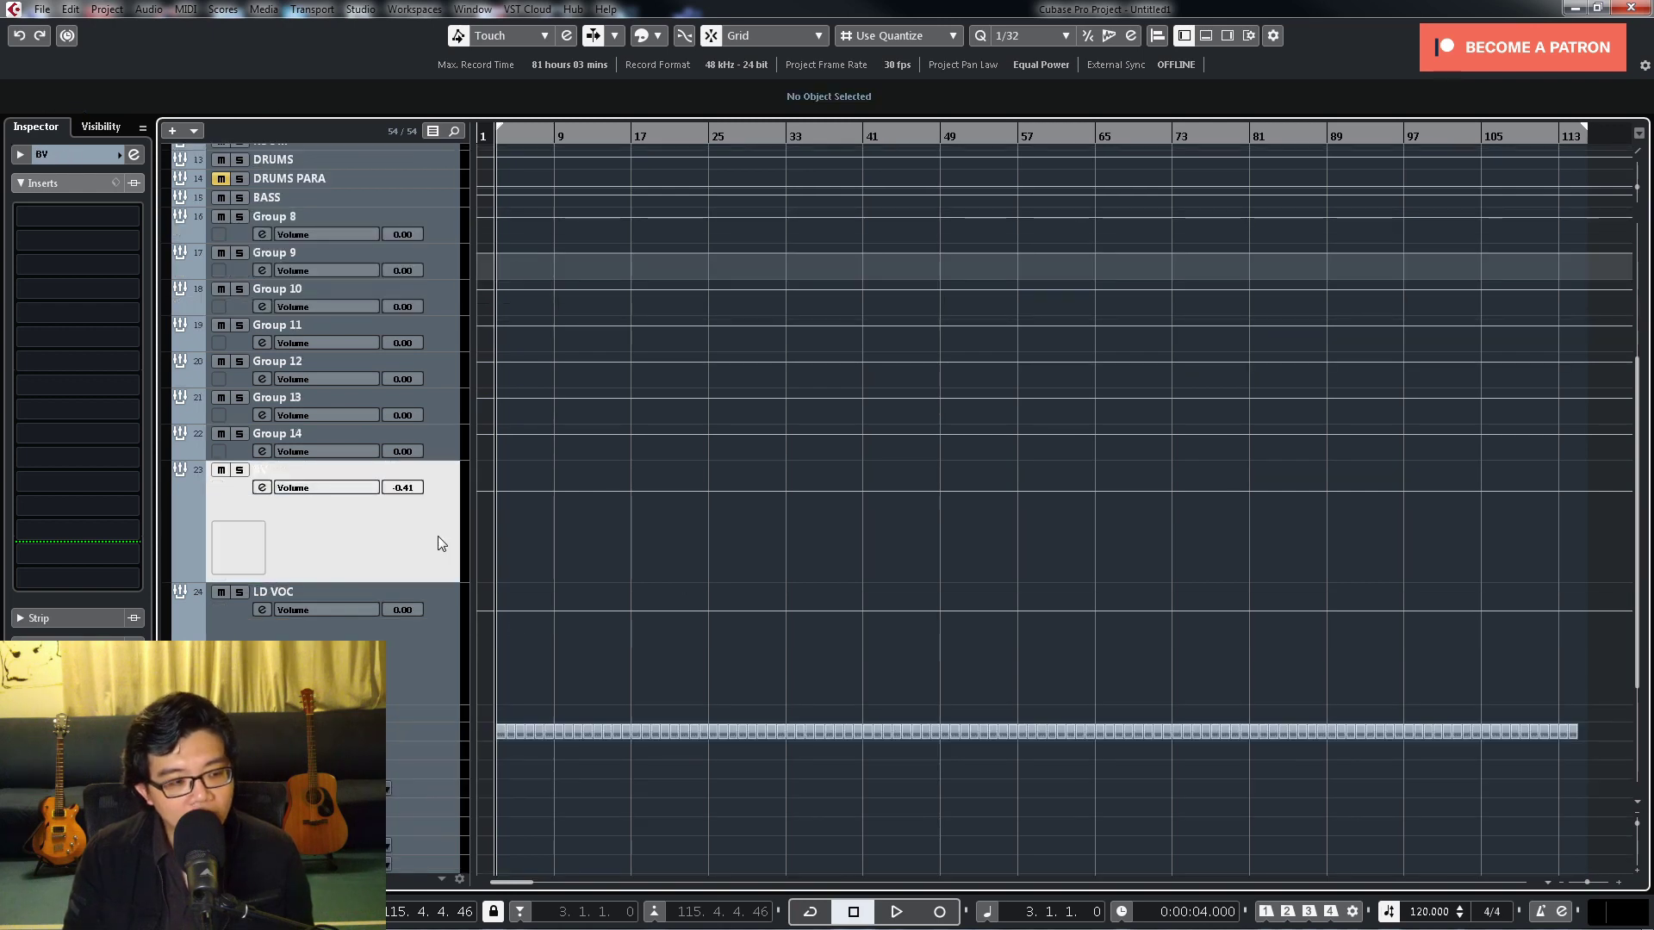
left_click(448, 441)
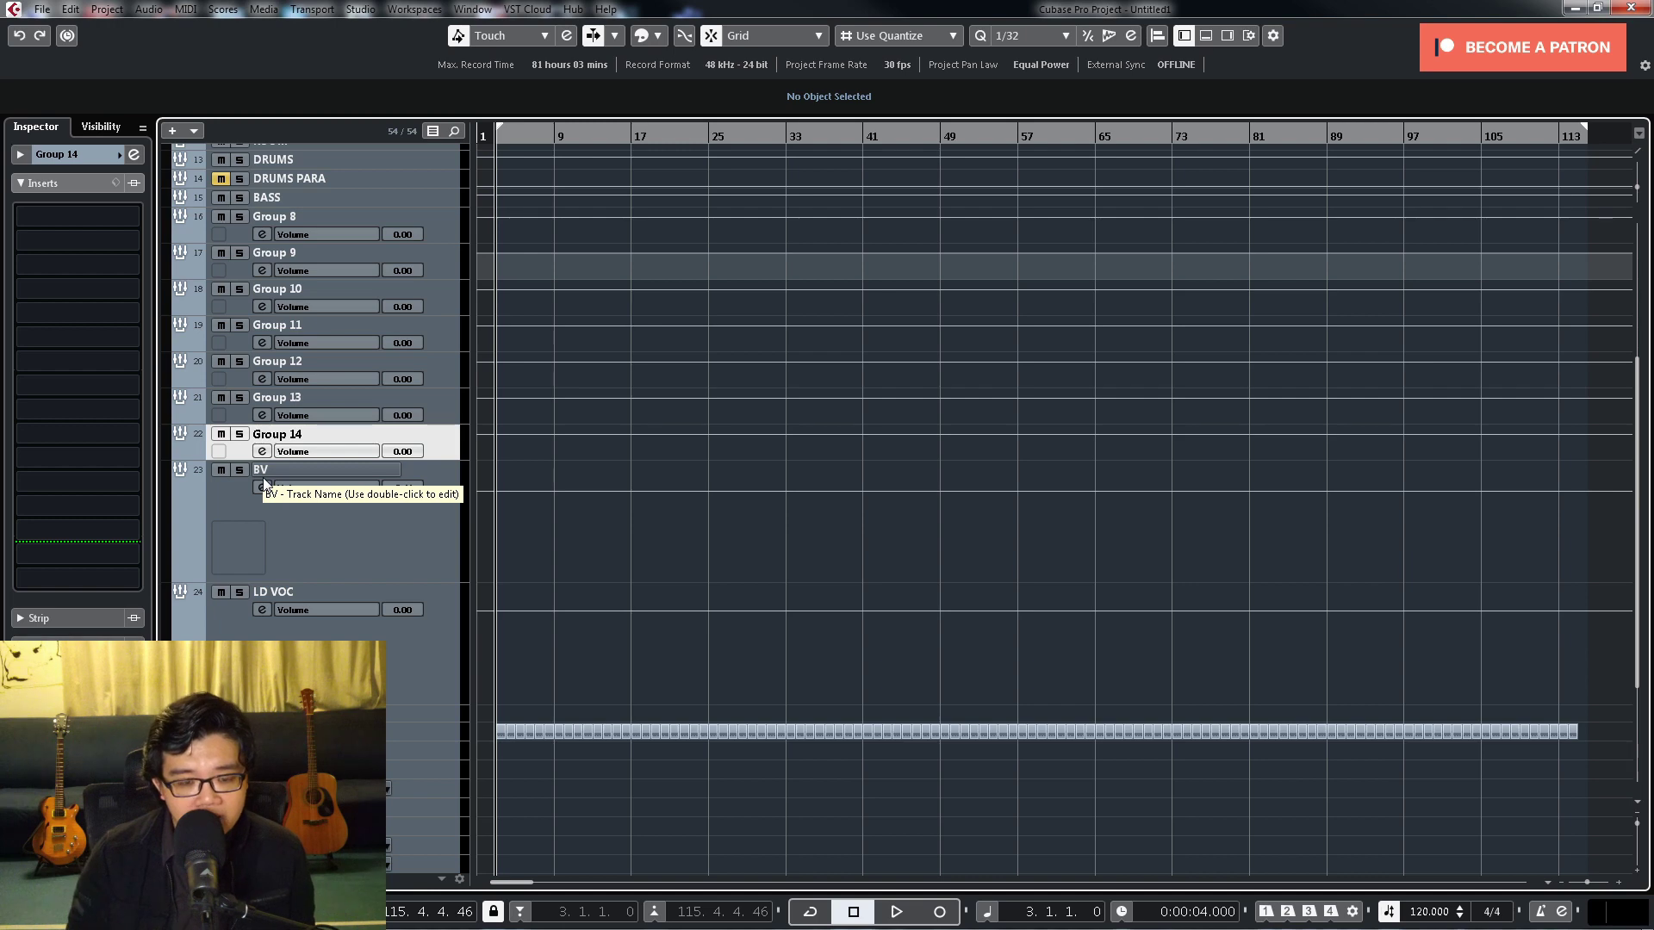
Step: Open the LD VOC group's UAD Pultec EQP-1A Legacy insert and examine its settings
left_click(432, 666)
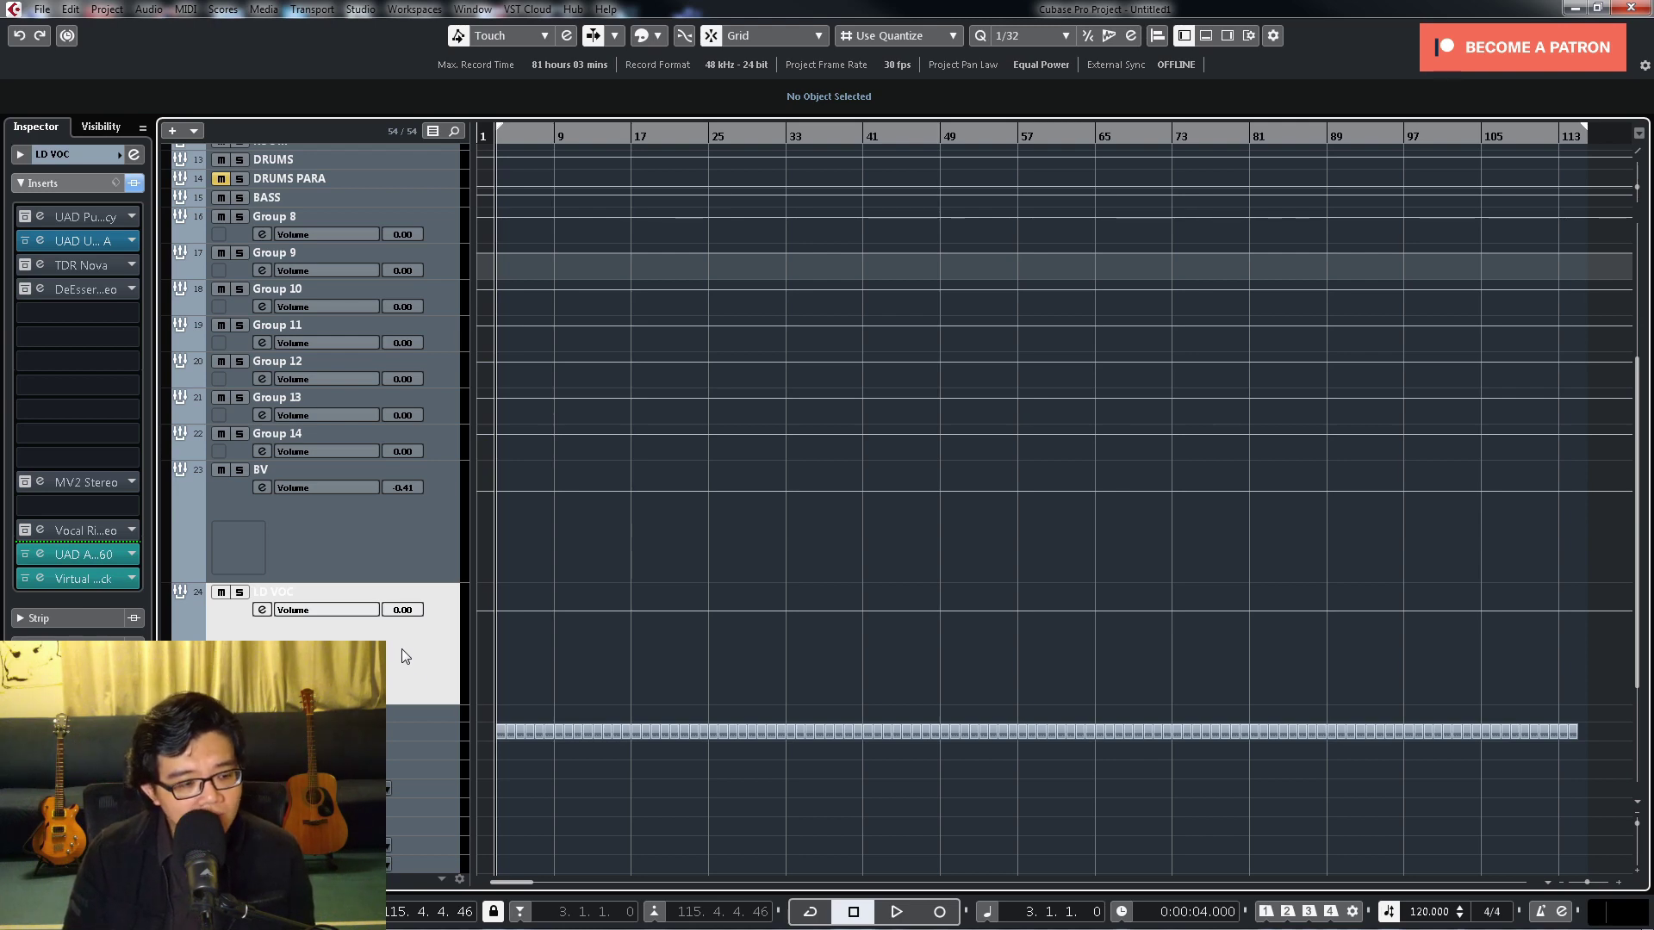
left_click(39, 217)
left_click_drag(1165, 333, 895, 205)
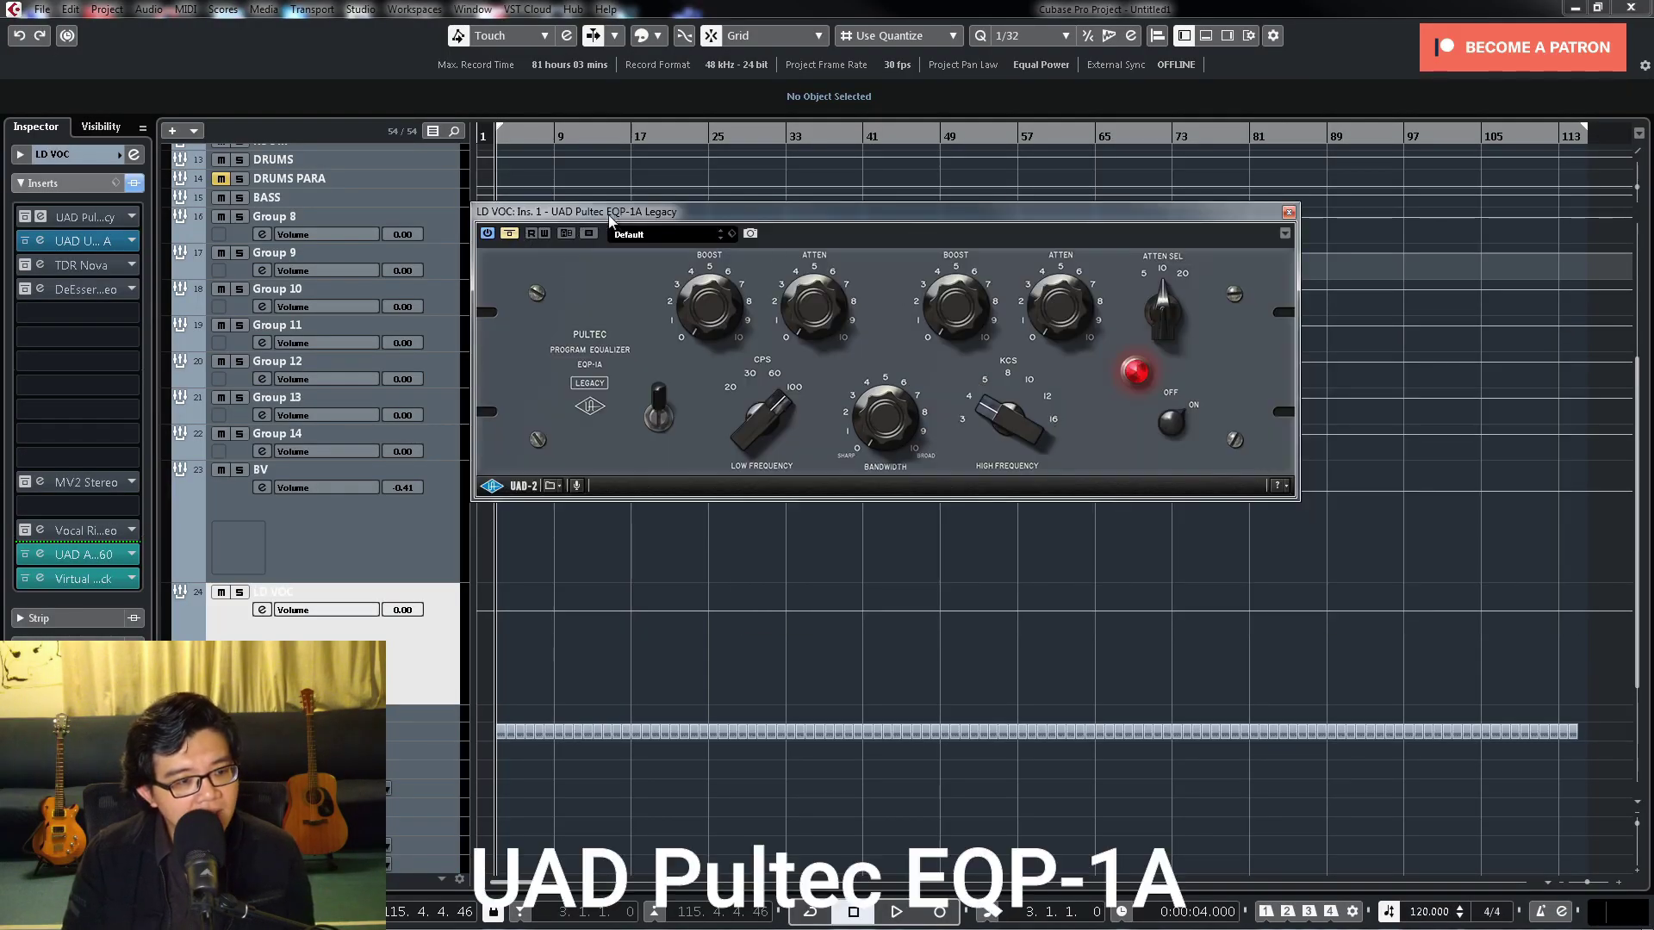
left_click_drag(872, 212, 782, 351)
Step: Examine the LD VOC group's UAD UA 1176 Rev A, TDR Nova and DeEsser Stereo inserts, keeping their windows open
left_click(40, 240)
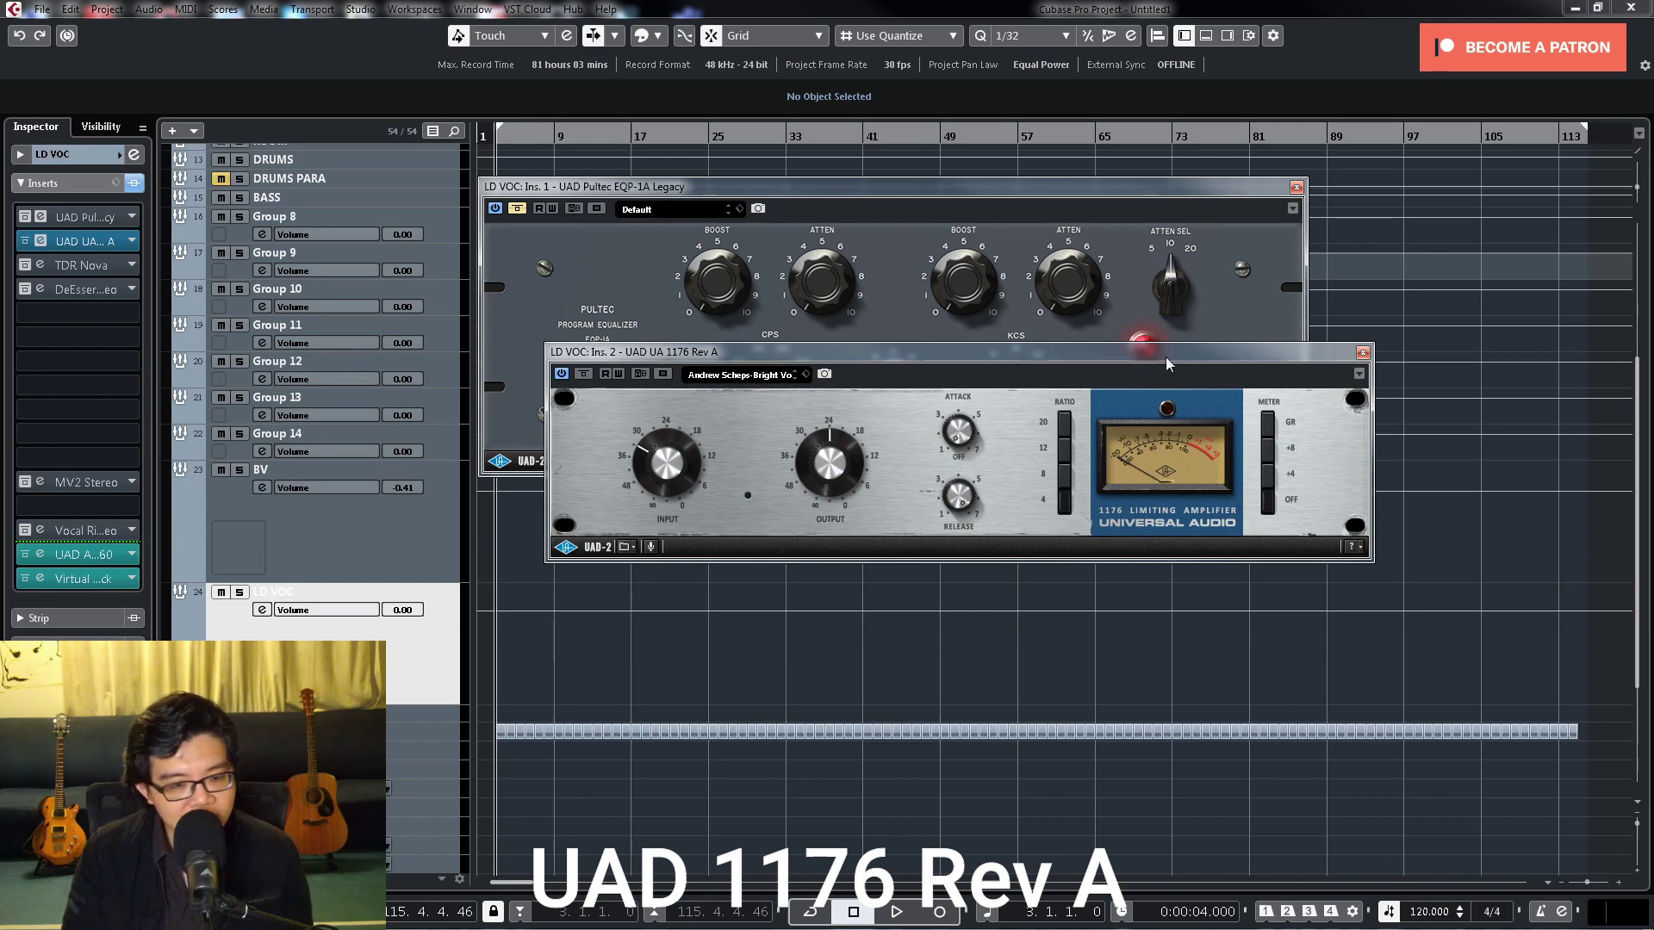
left_click(40, 265)
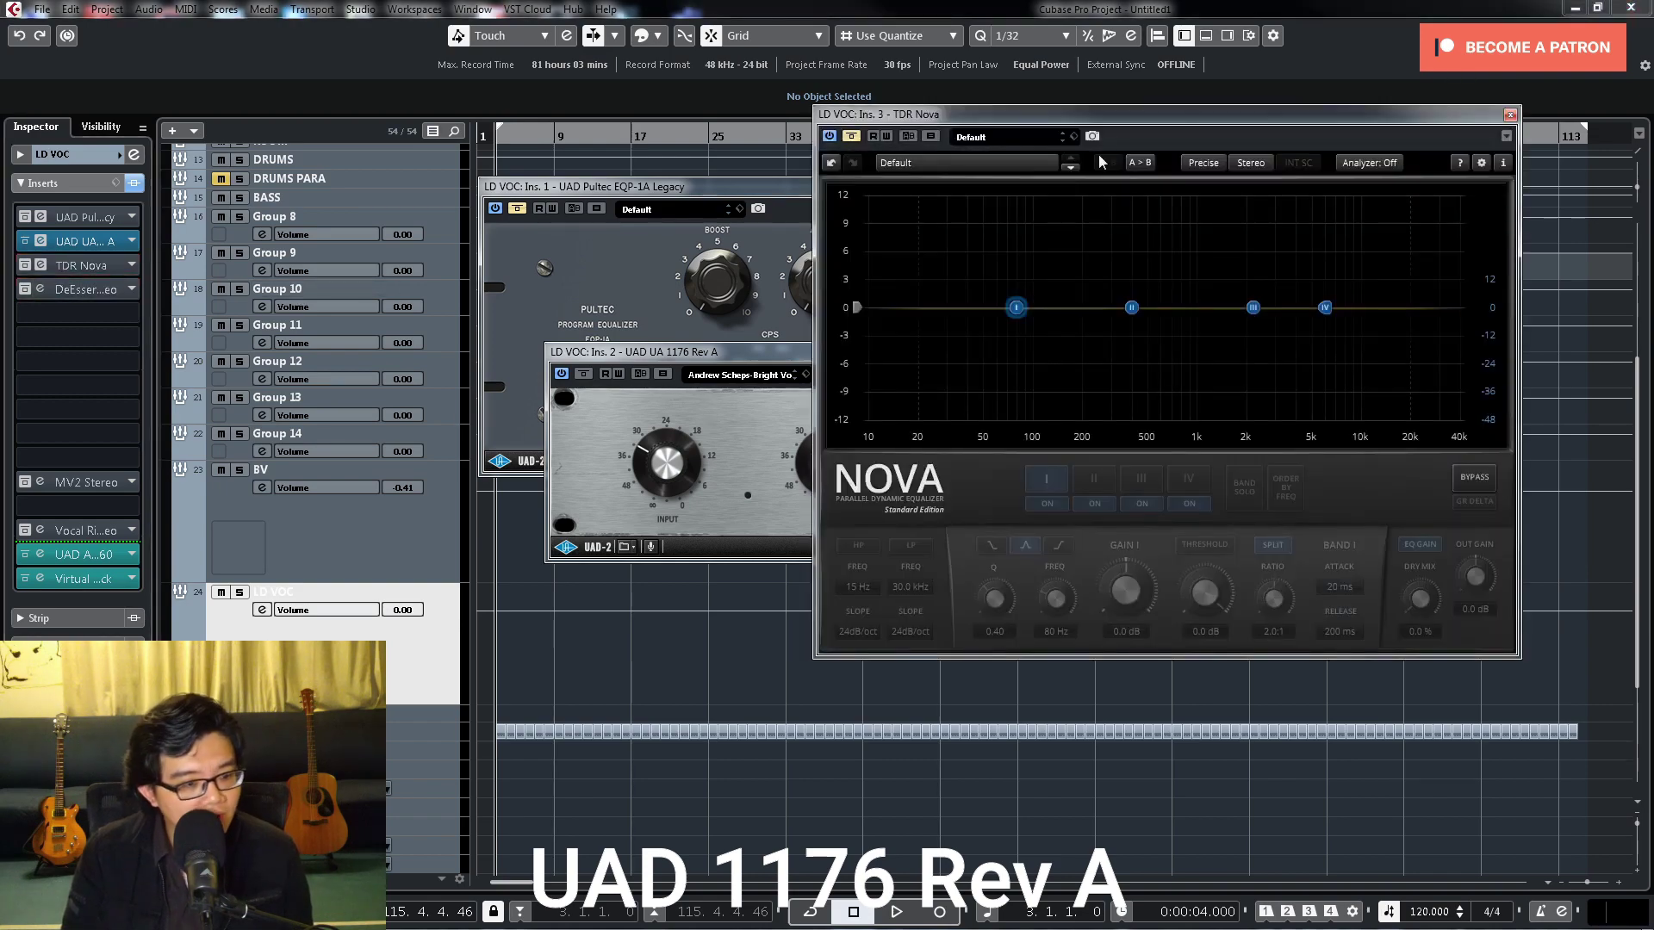
left_click_drag(864, 115, 799, 267)
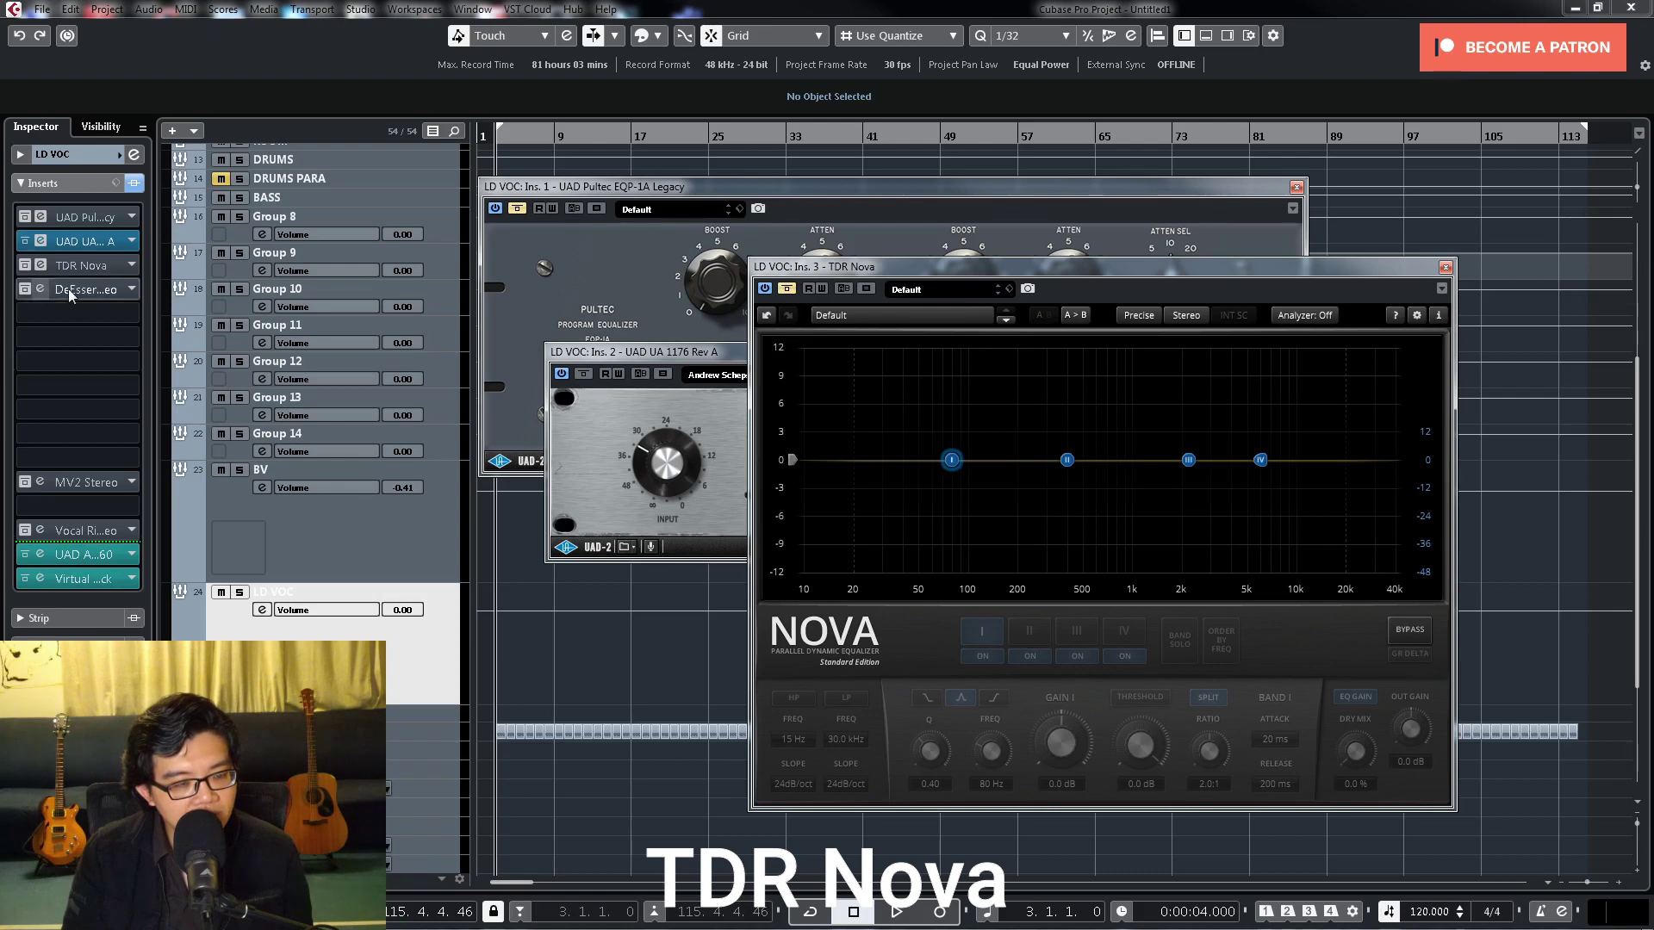
left_click(40, 290)
left_click_drag(1418, 323, 1105, 370)
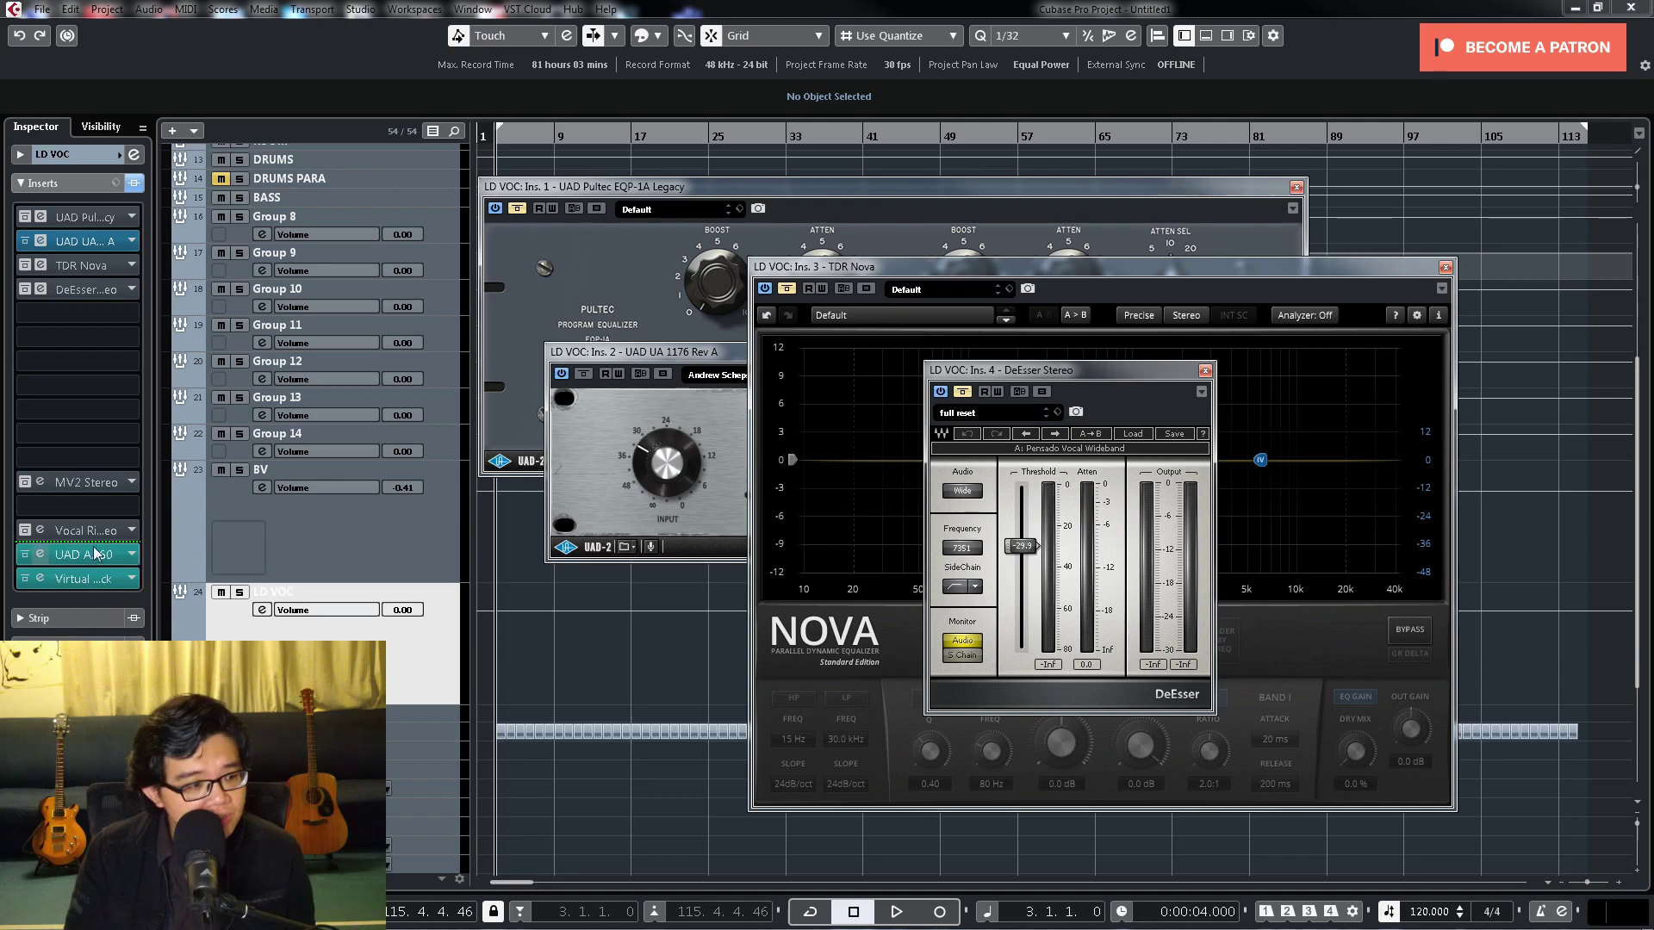
Step: Examine the LD VOC group's MV2 Stereo and Vocal Rider inserts and close all of its open plug-in windows
left_click(85, 484)
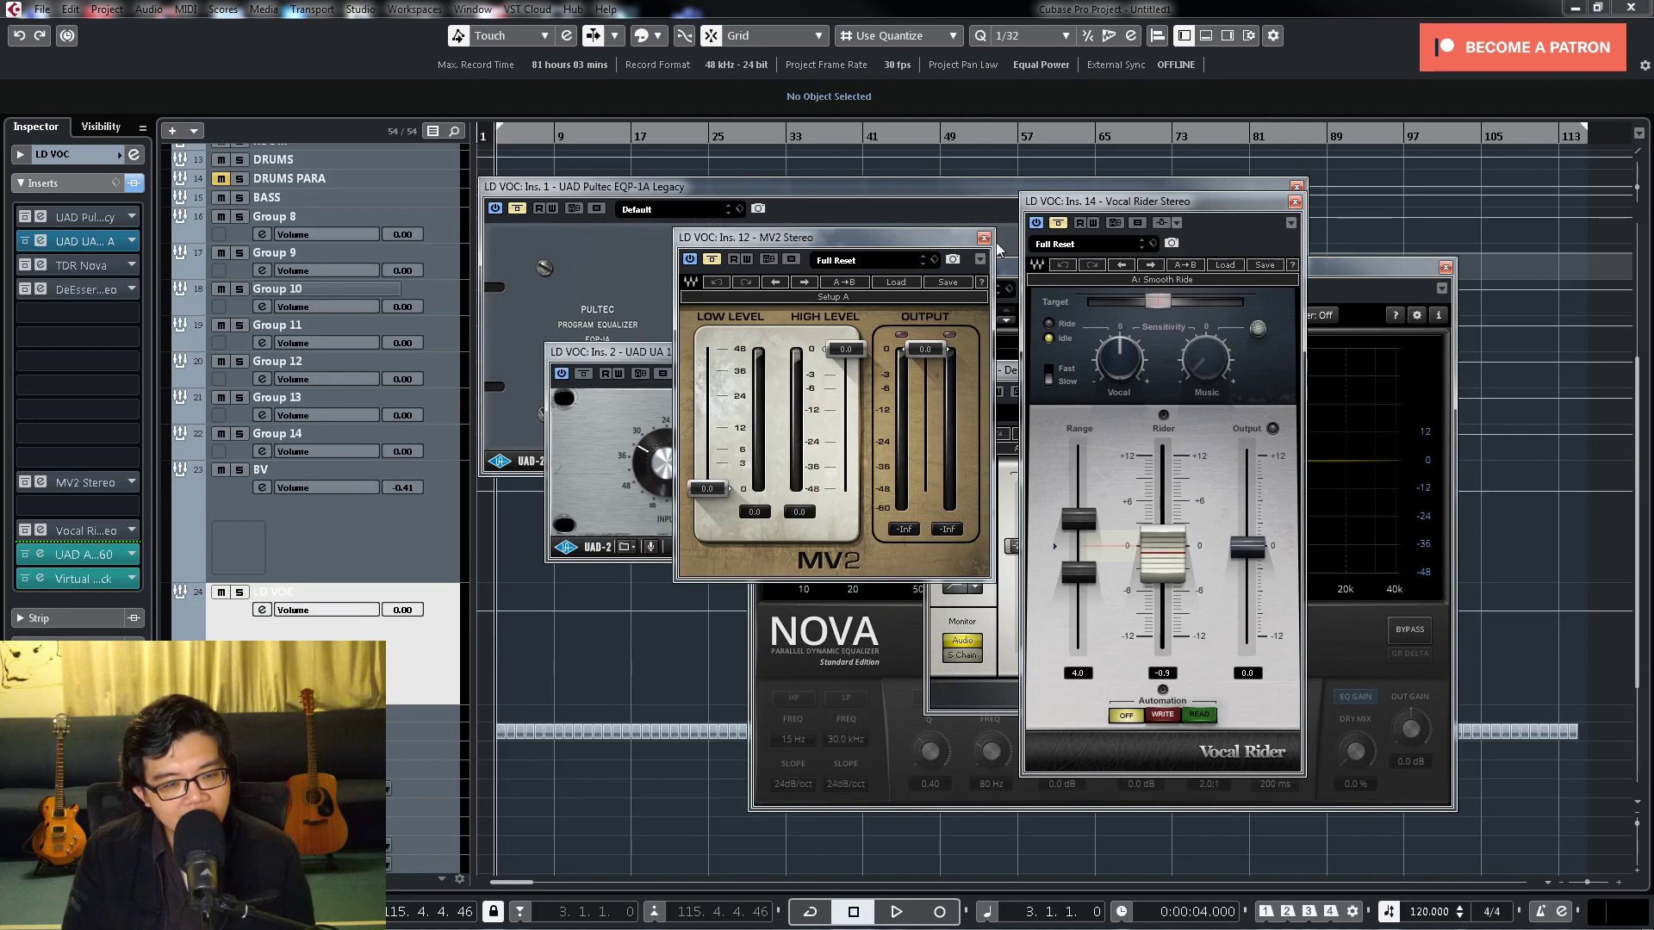
left_click(983, 238)
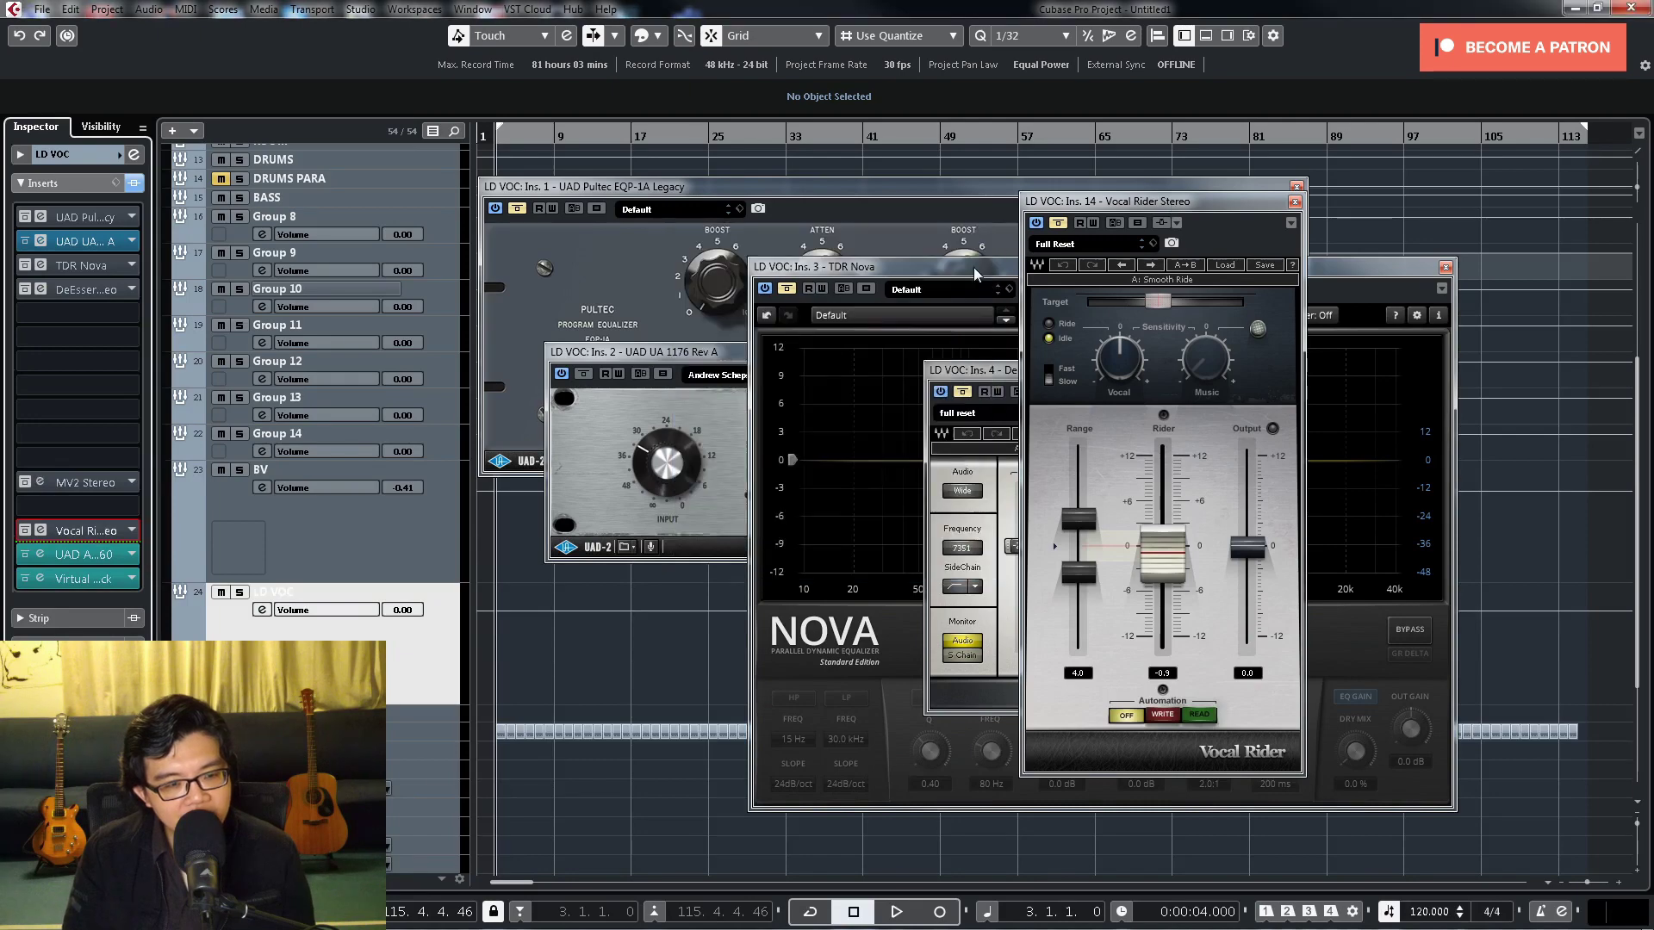
left_click(1446, 268)
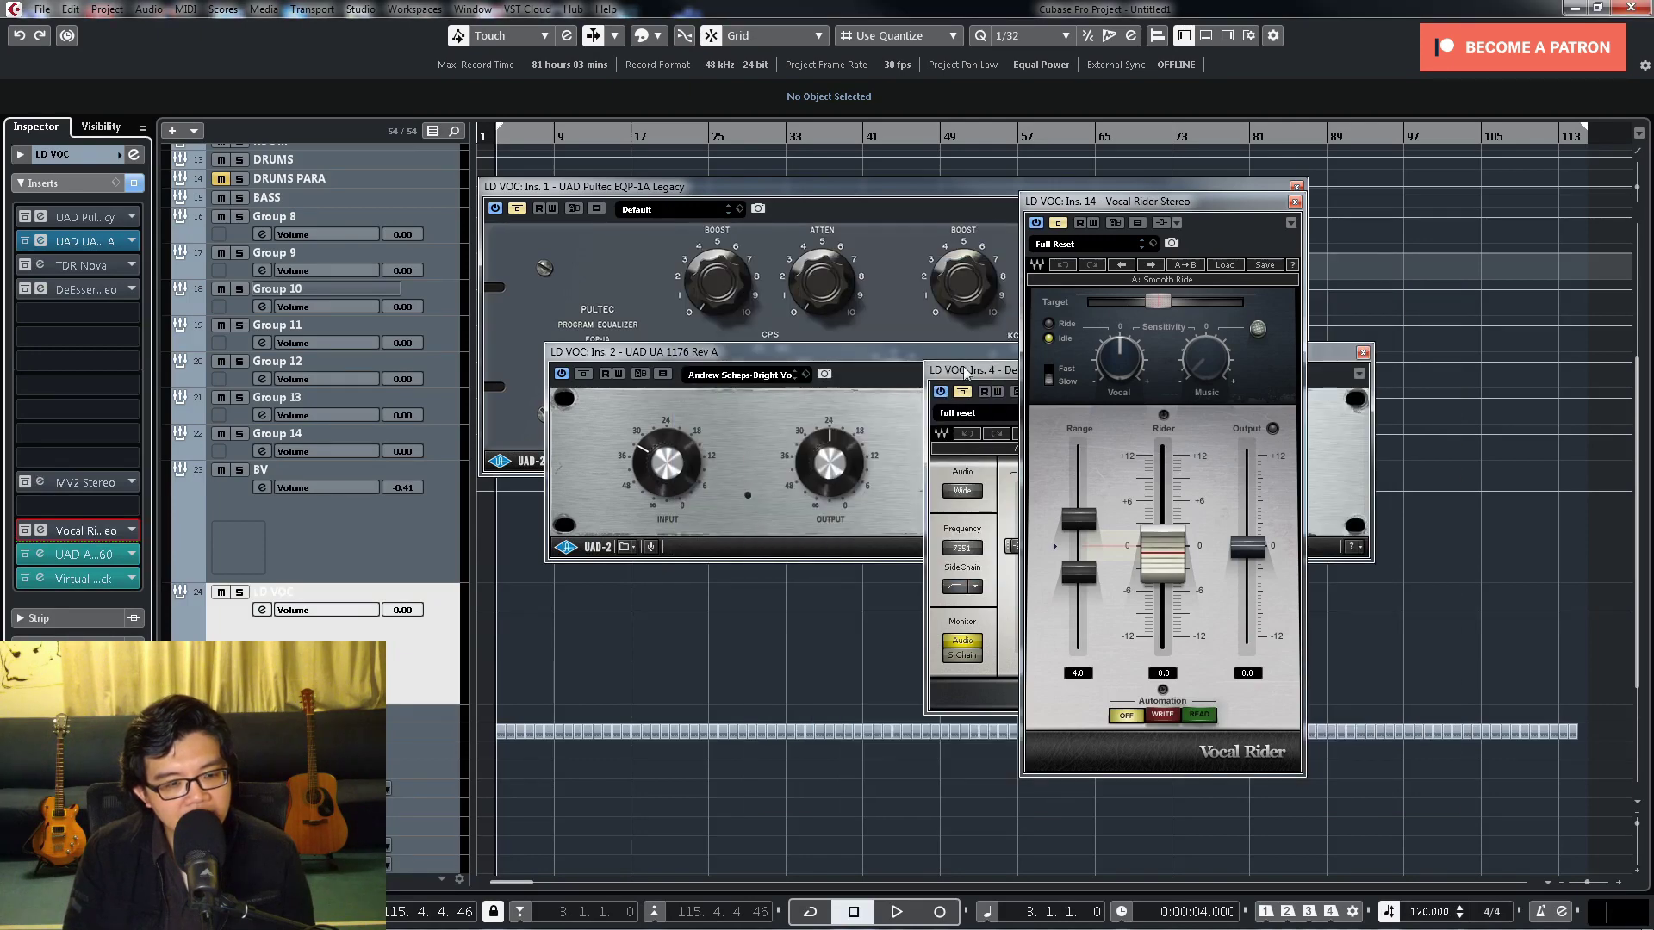
left_click_drag(972, 371, 687, 395)
left_click(920, 392)
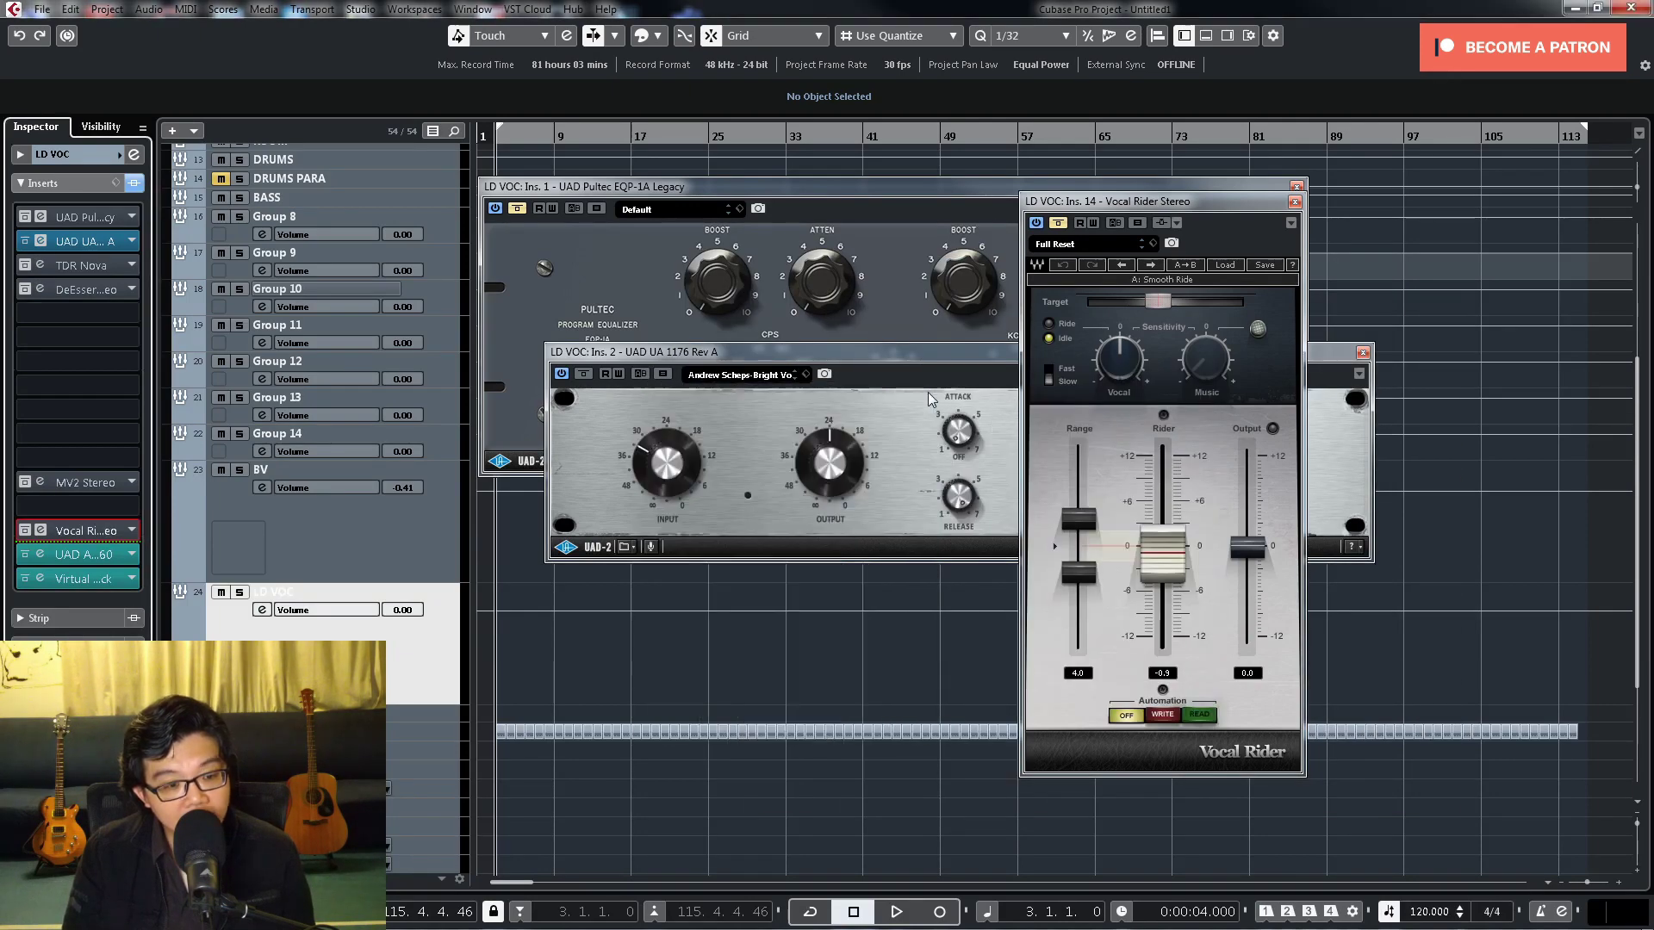
left_click(1362, 352)
left_click(1287, 191)
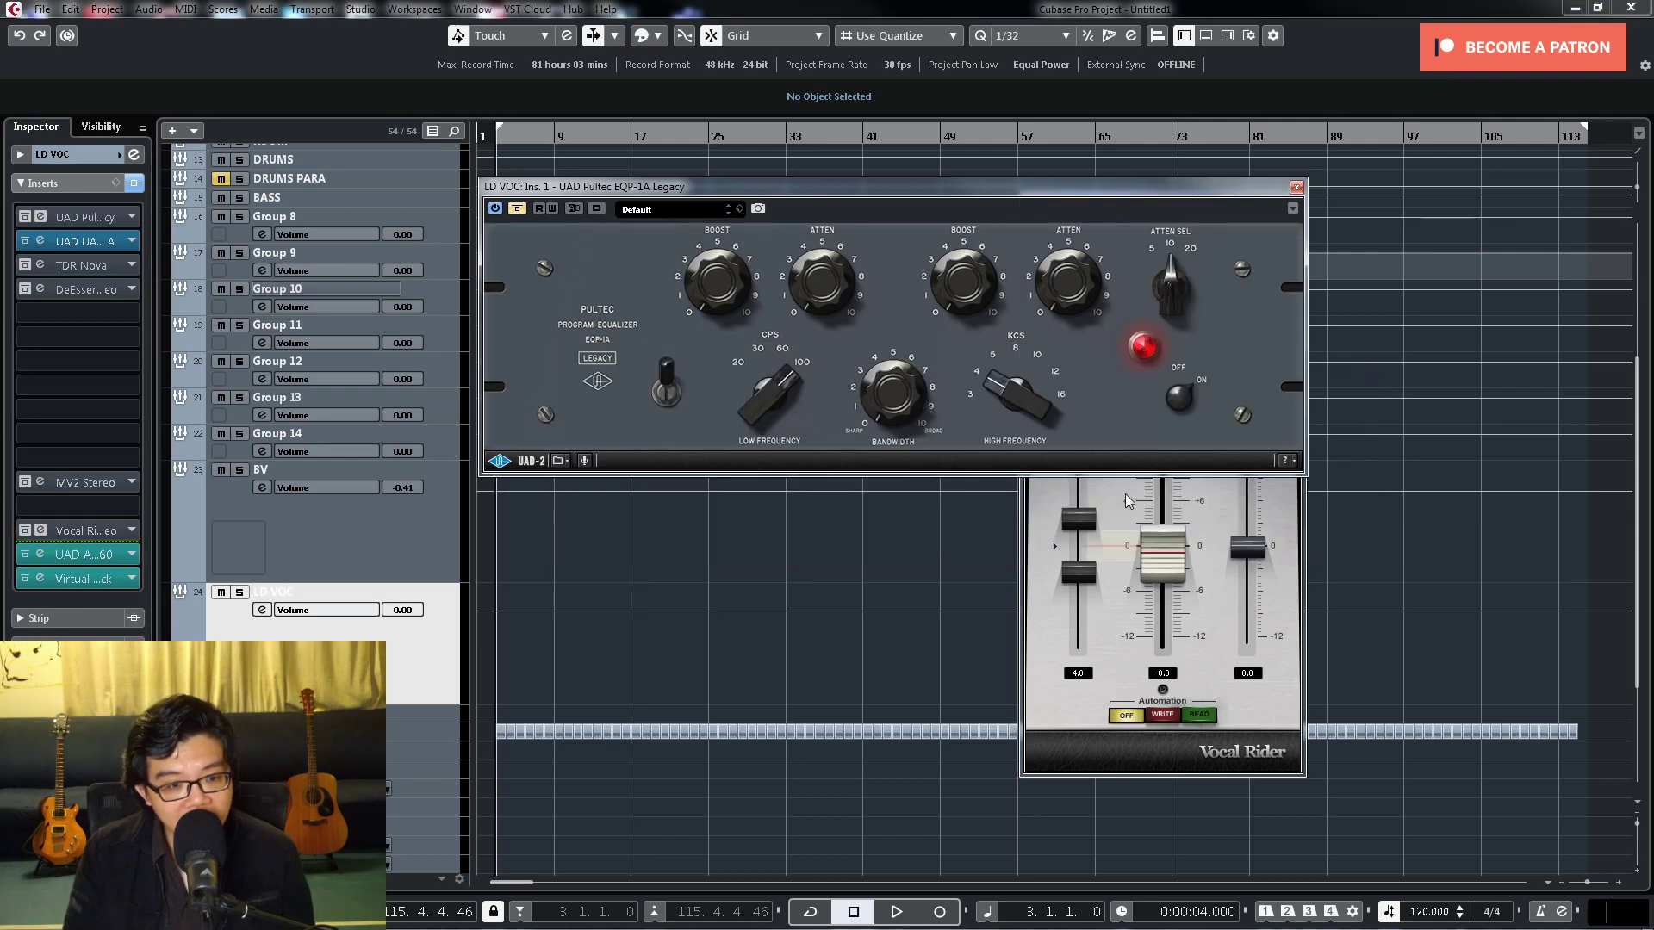
left_click(1171, 362)
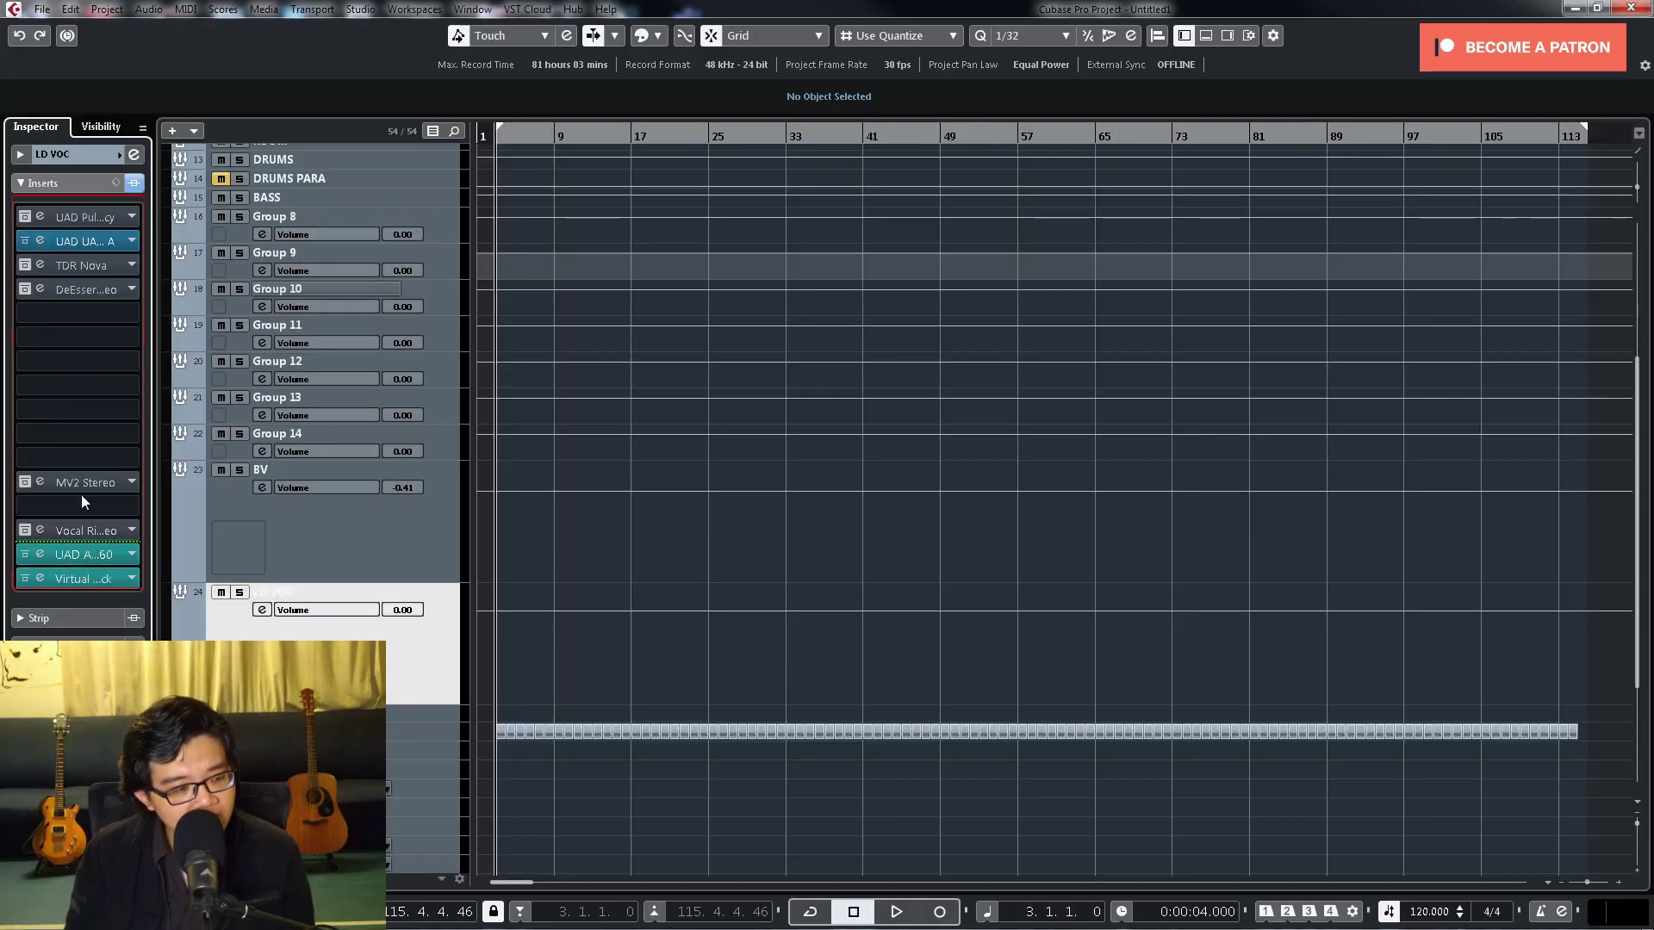
Step: Examine the LD VOC group's UAD API 560 insert, close it and open the last insert in its chain
double_click(89, 556)
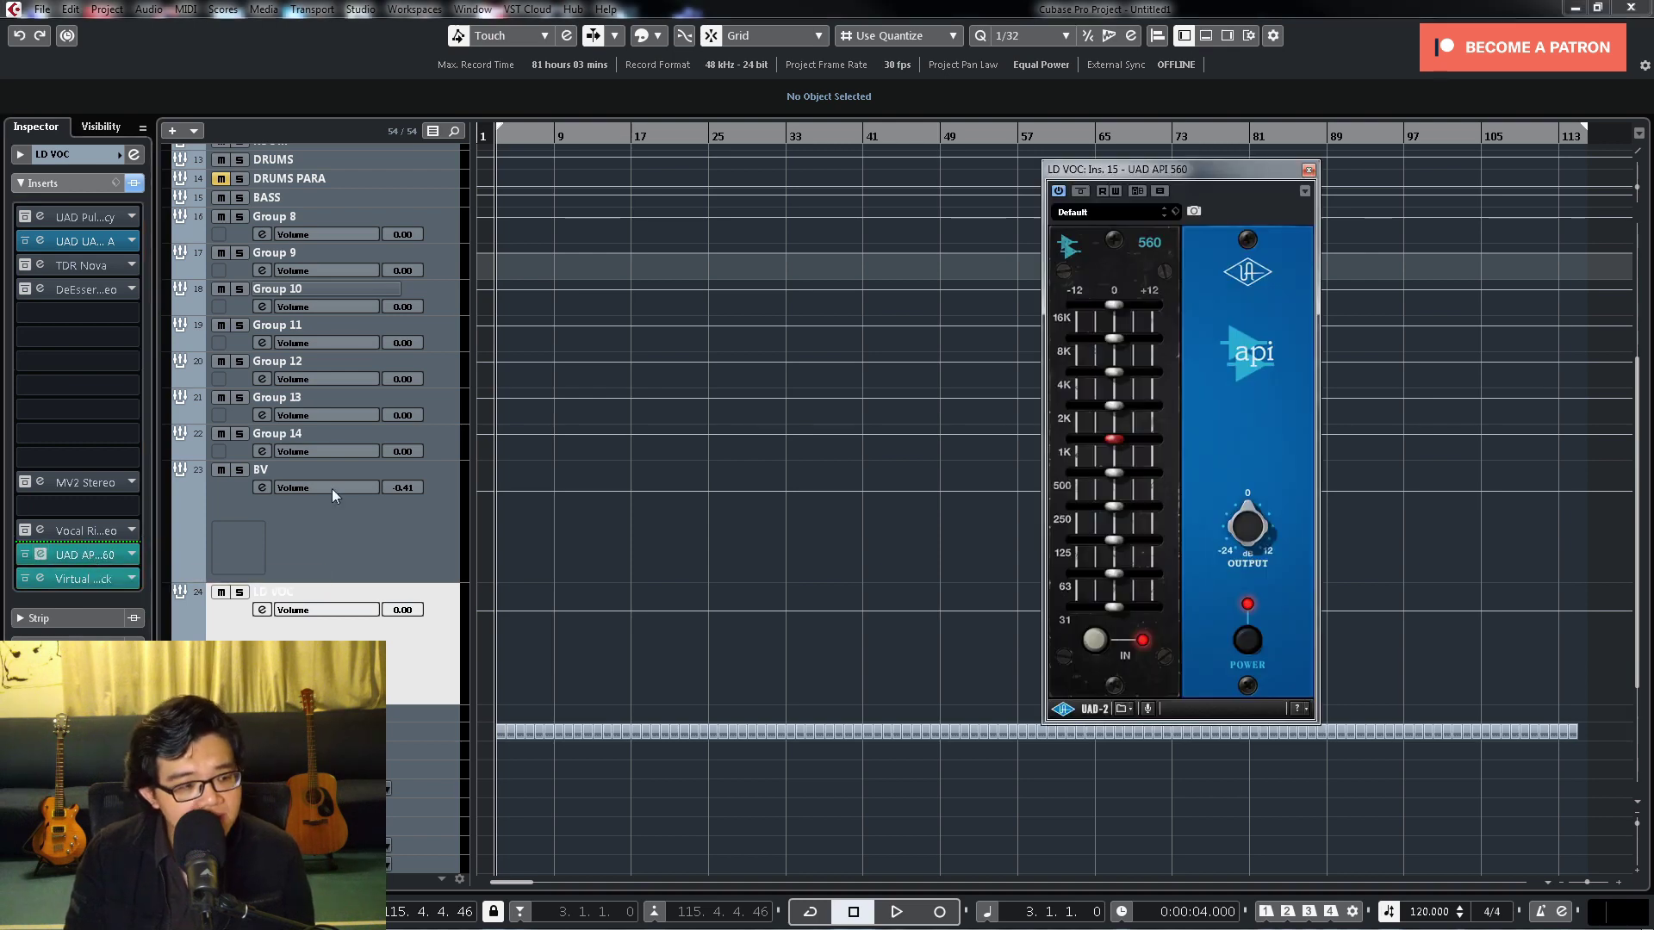
left_click_drag(1206, 166, 1135, 130)
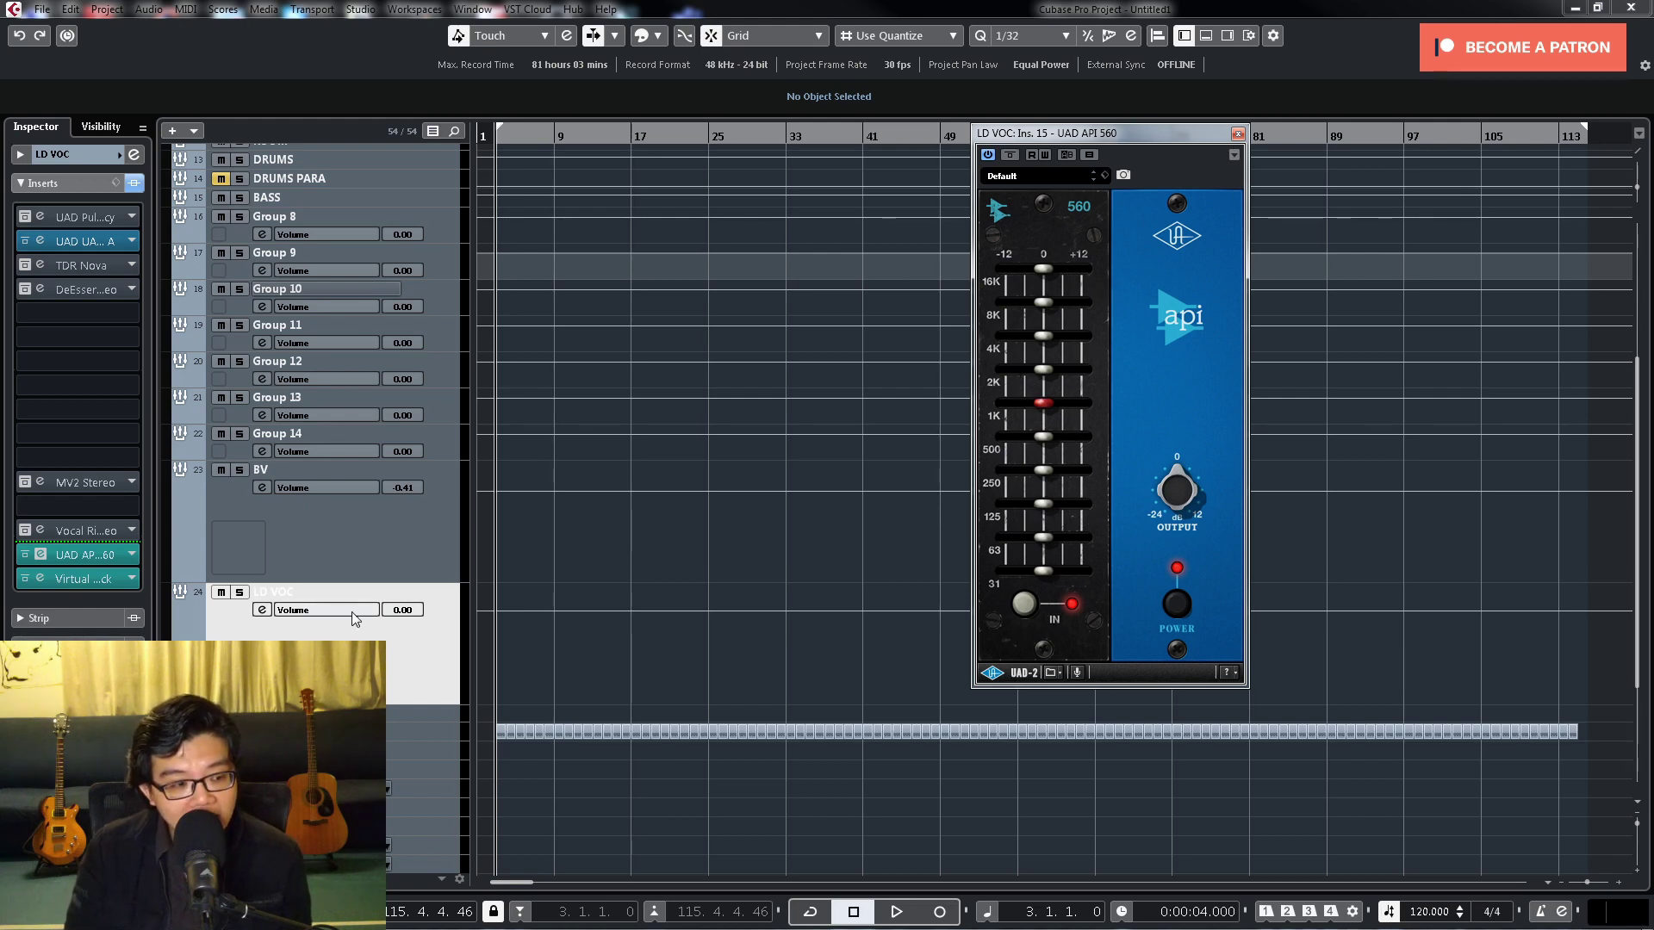
left_click(1236, 133)
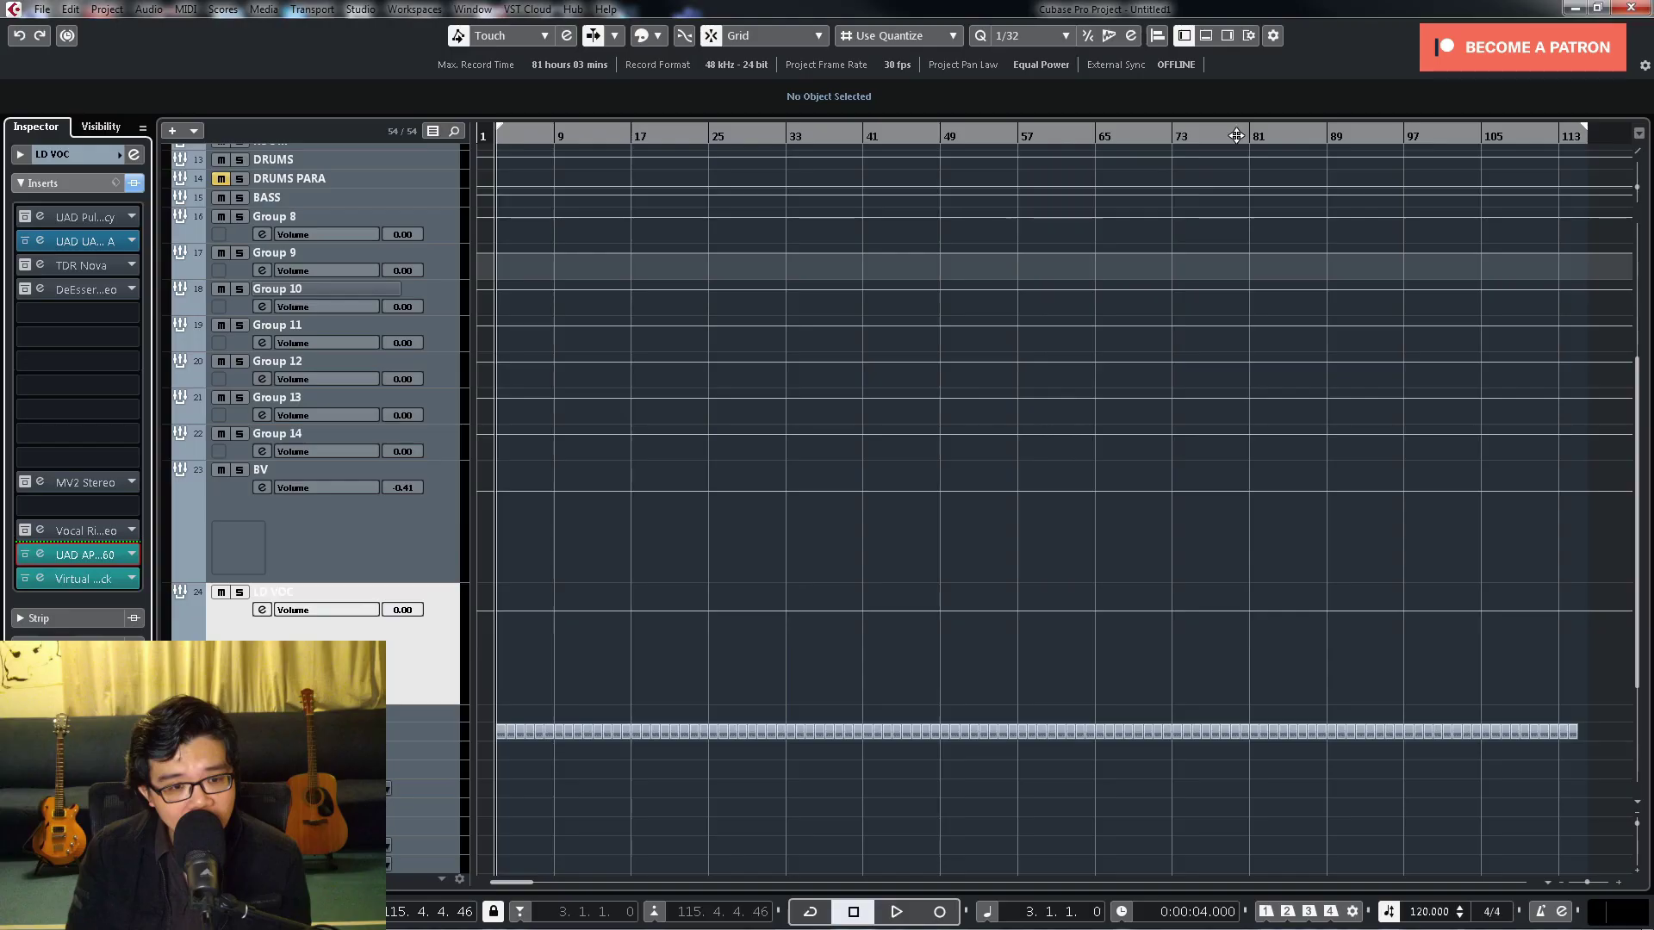
left_click(81, 576)
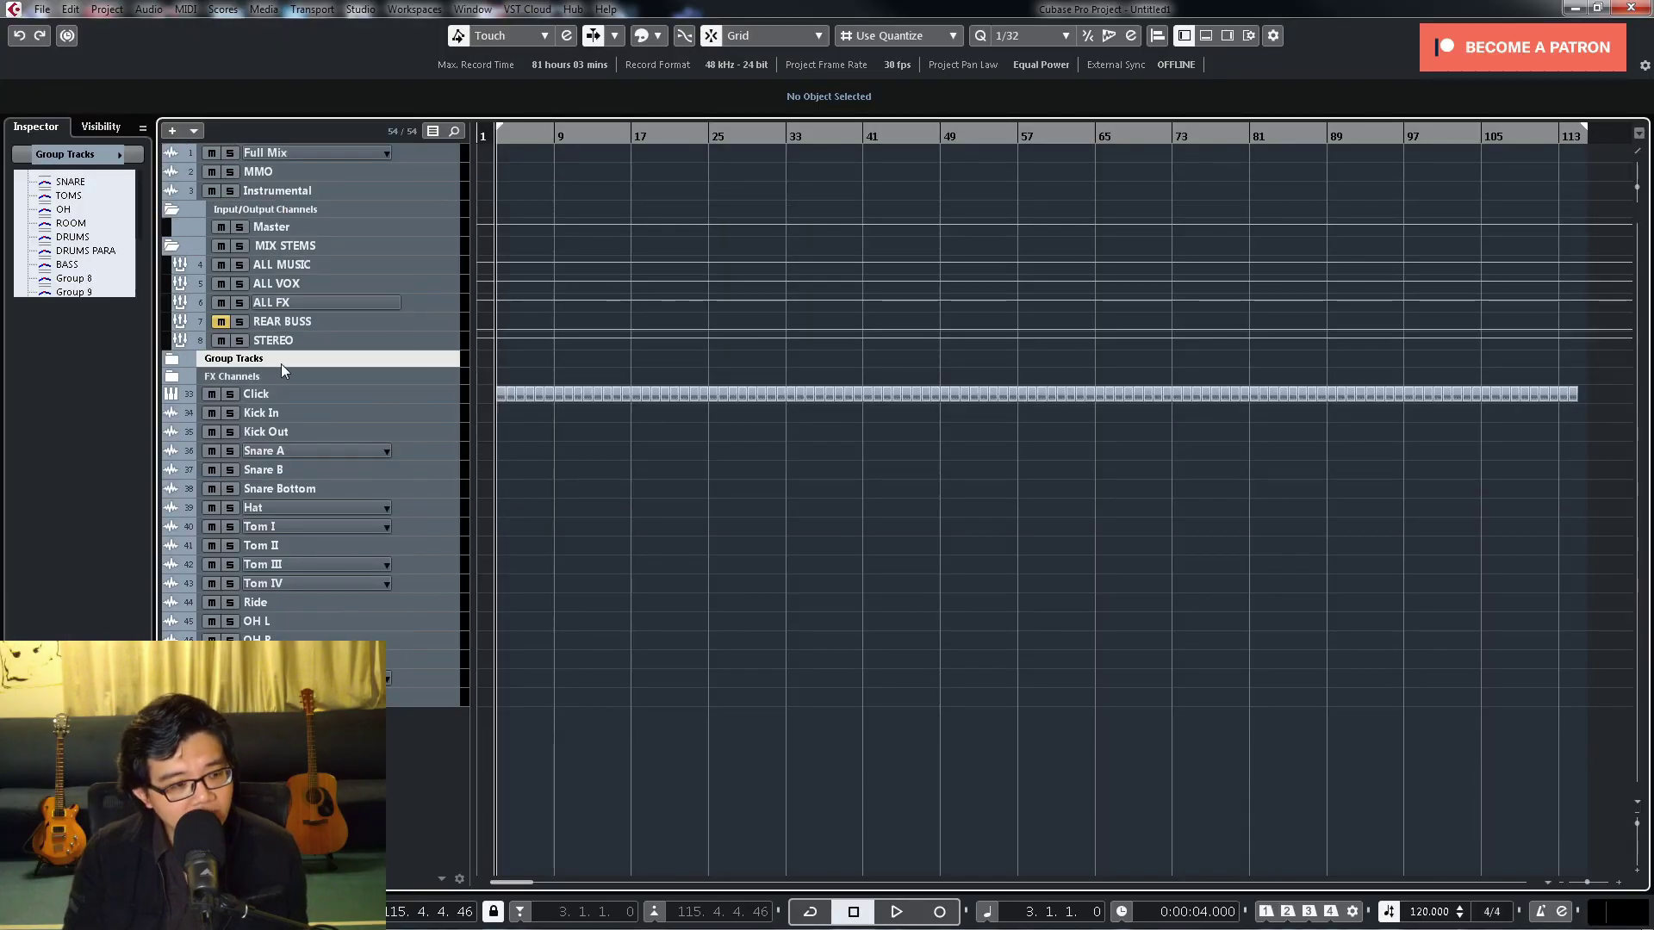
Step: Expand the FX Channels folder, examine the REVerence channel's REVerence insert and close the plug-in
left_click(172, 377)
left_click(404, 394)
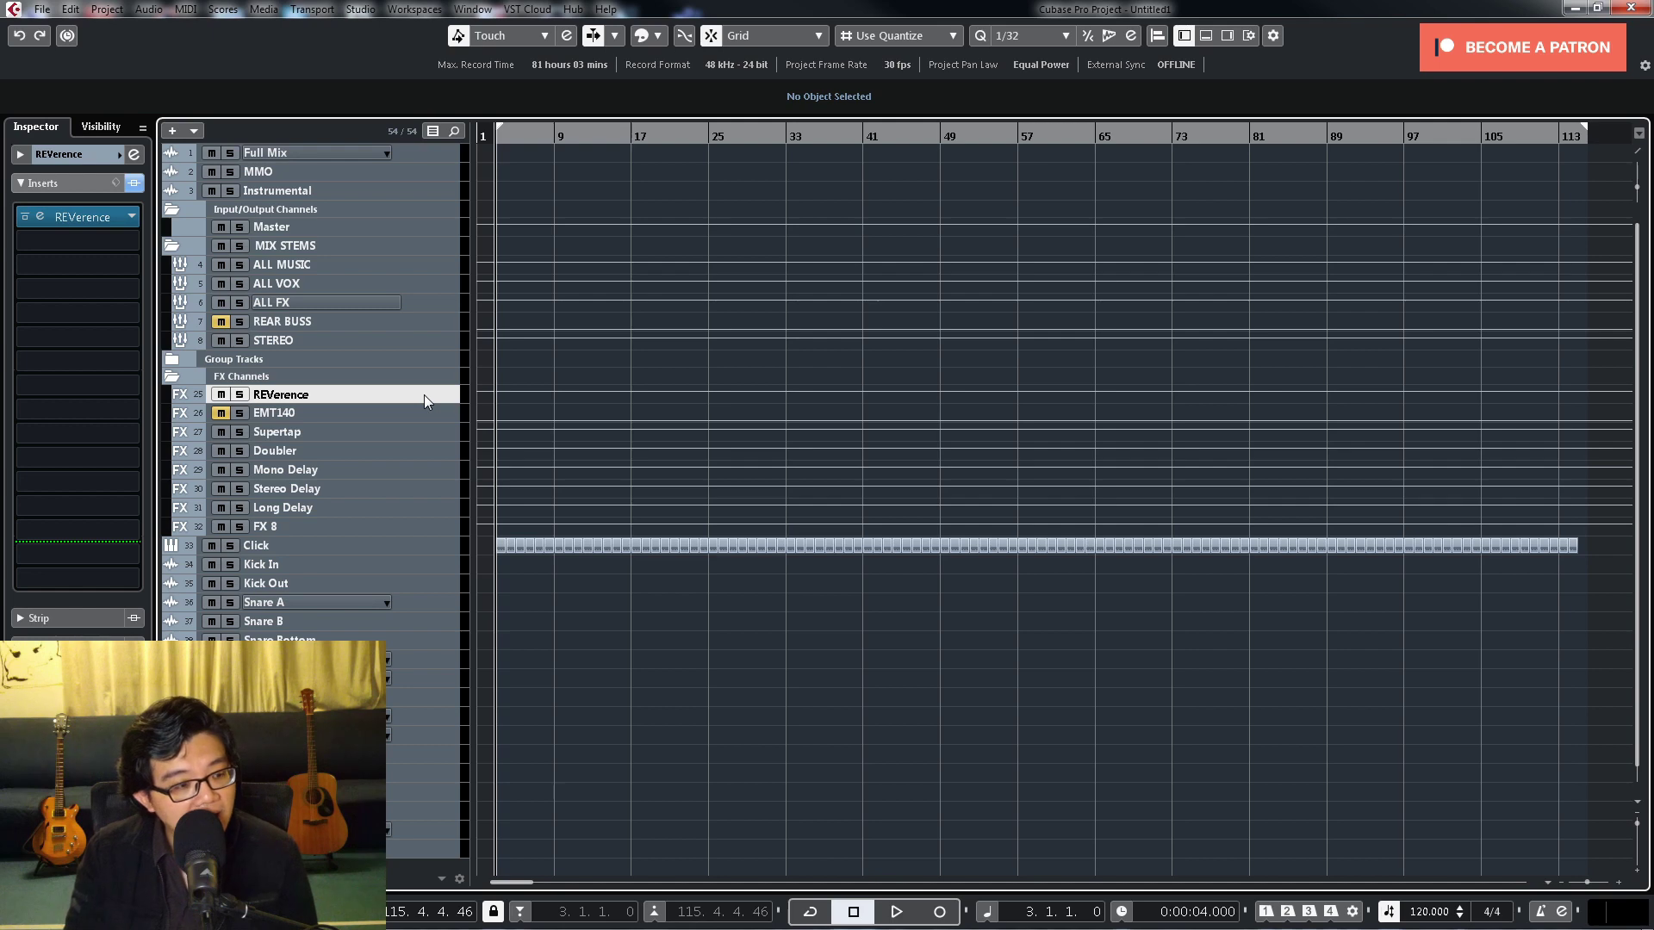
left_click(88, 215)
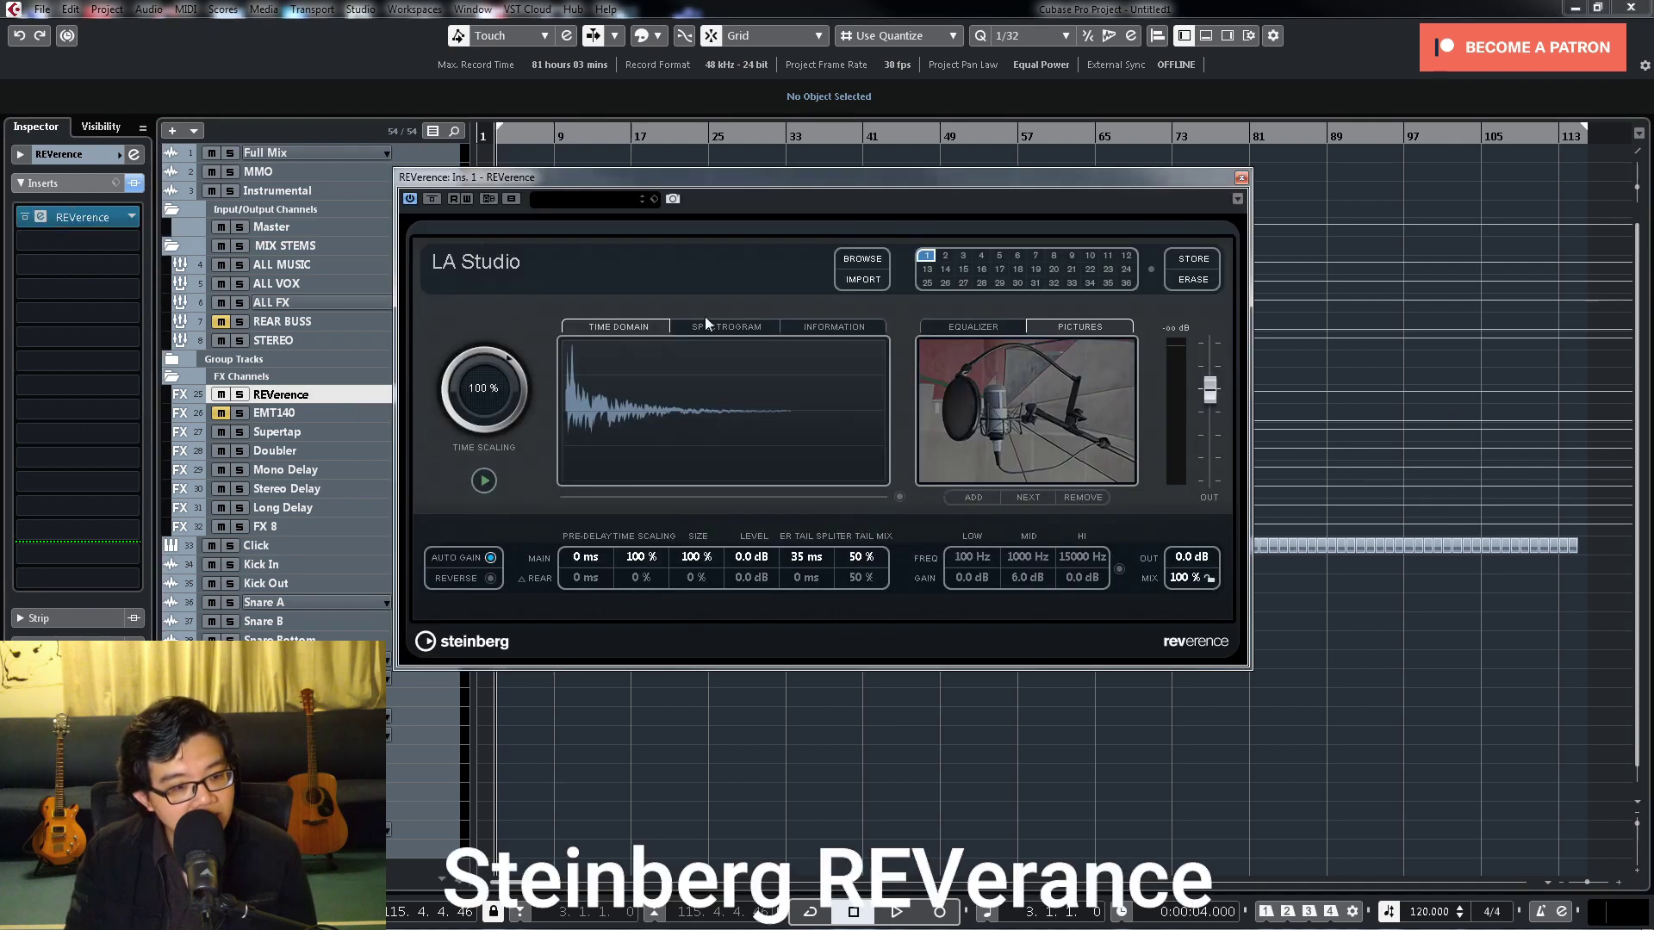
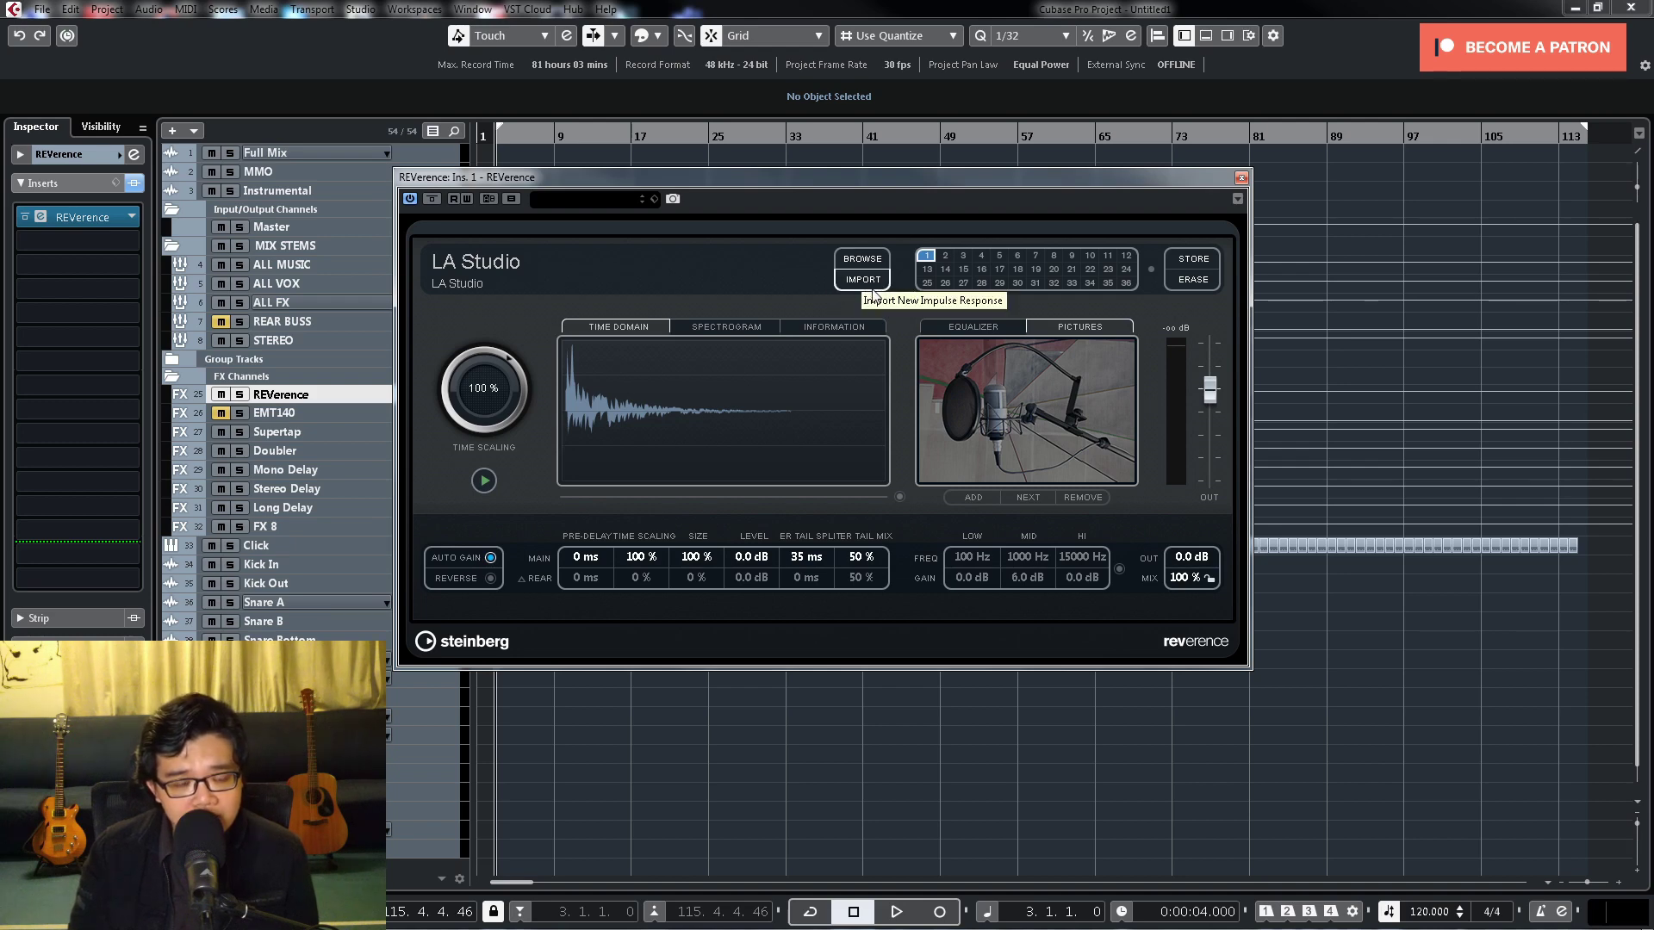
key("Escape")
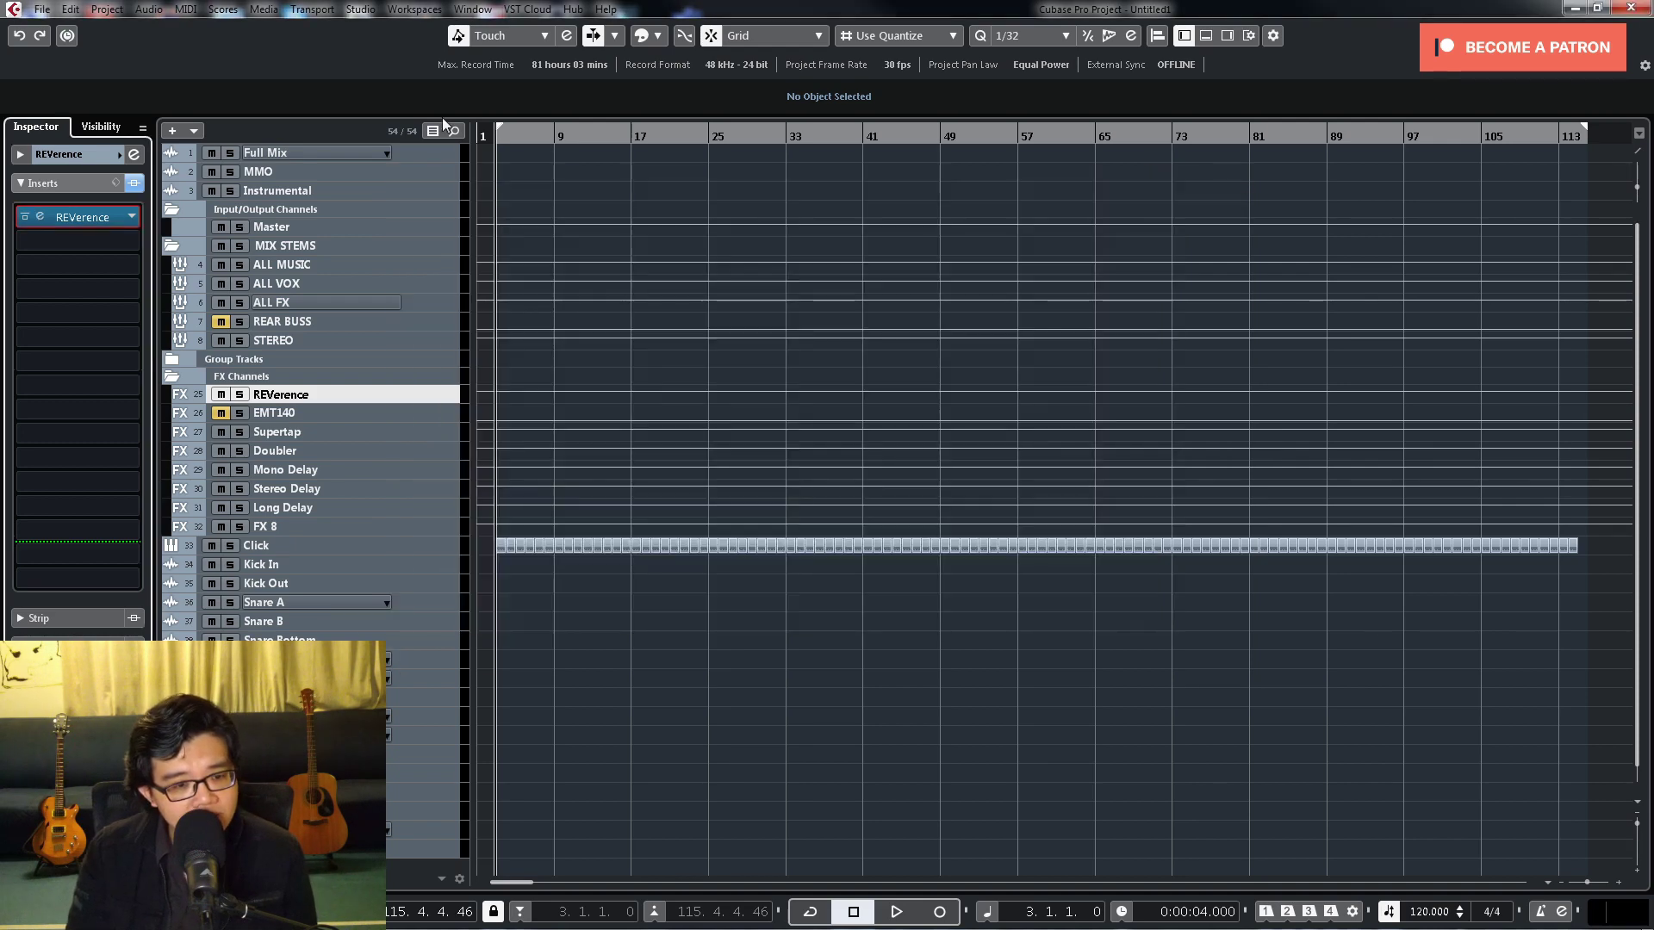
Step: Open the EMT140 channel's UAD EMT 140 plate reverb insert and examine its settings
left_click(425, 414)
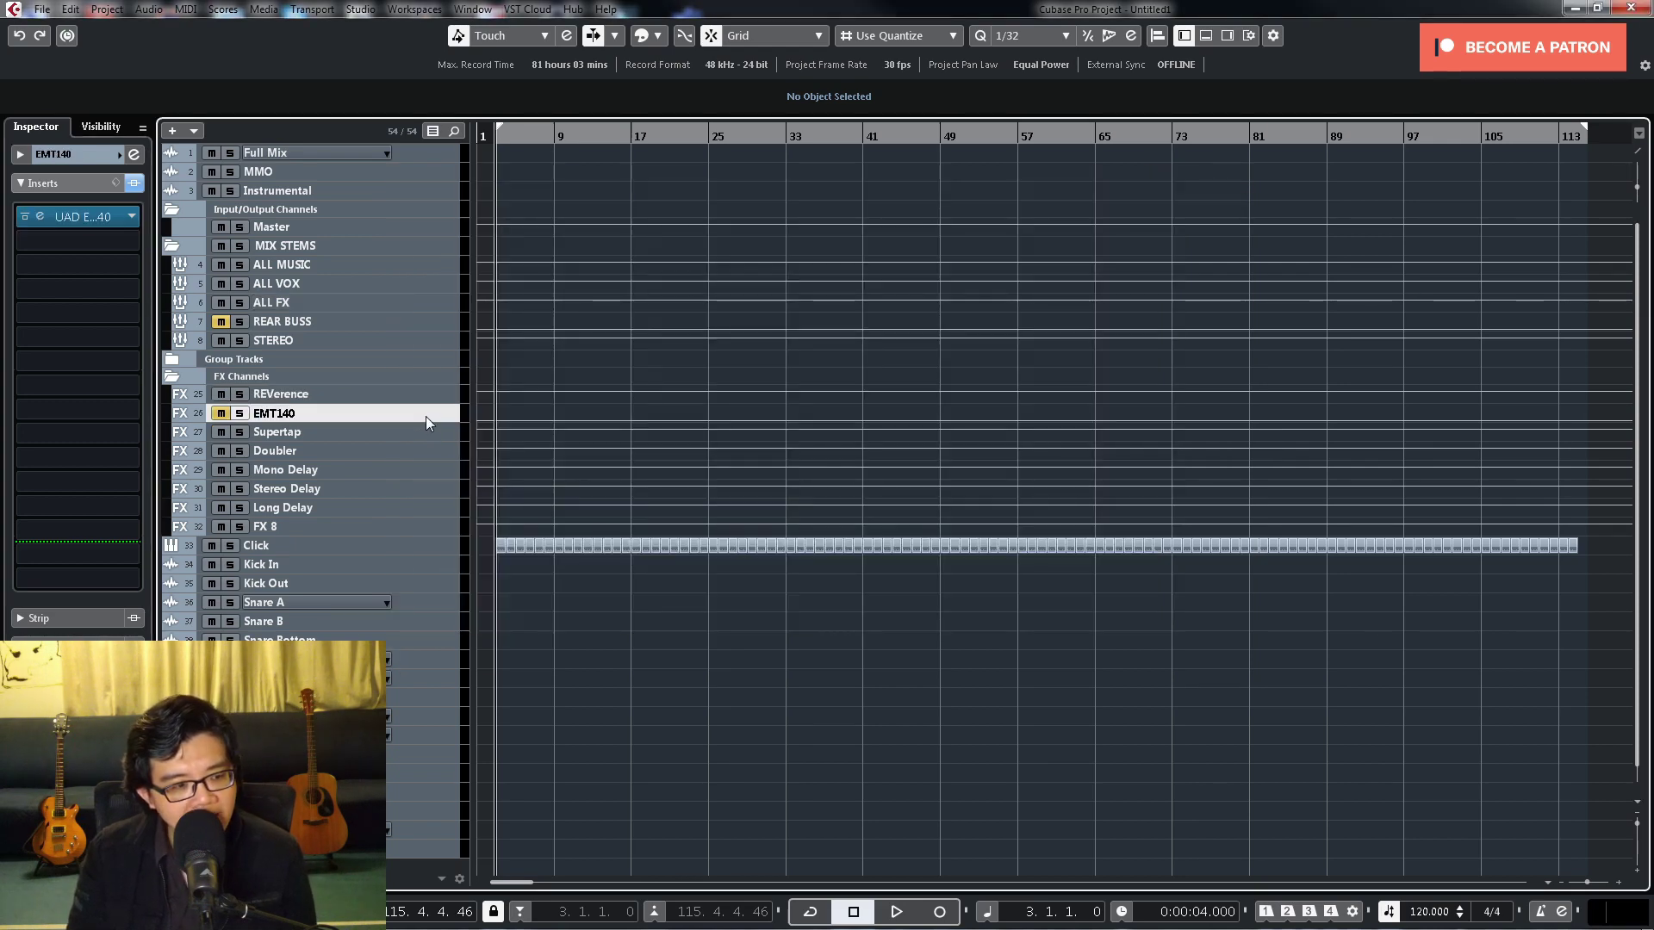
double_click(83, 219)
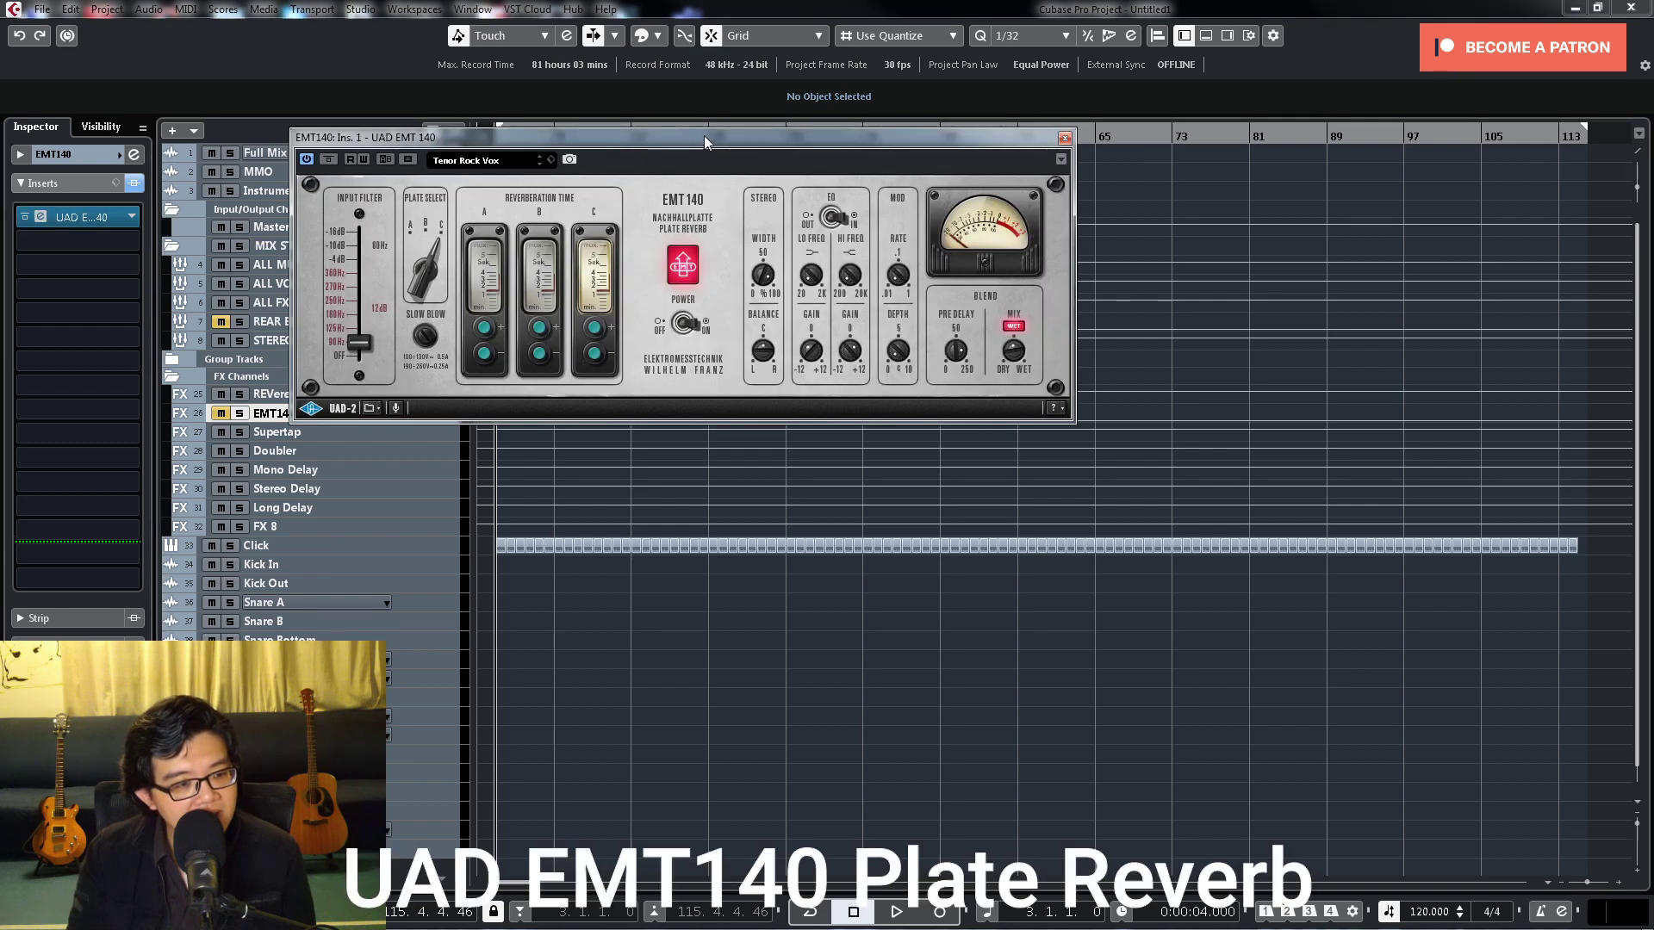
left_click_drag(704, 140, 971, 182)
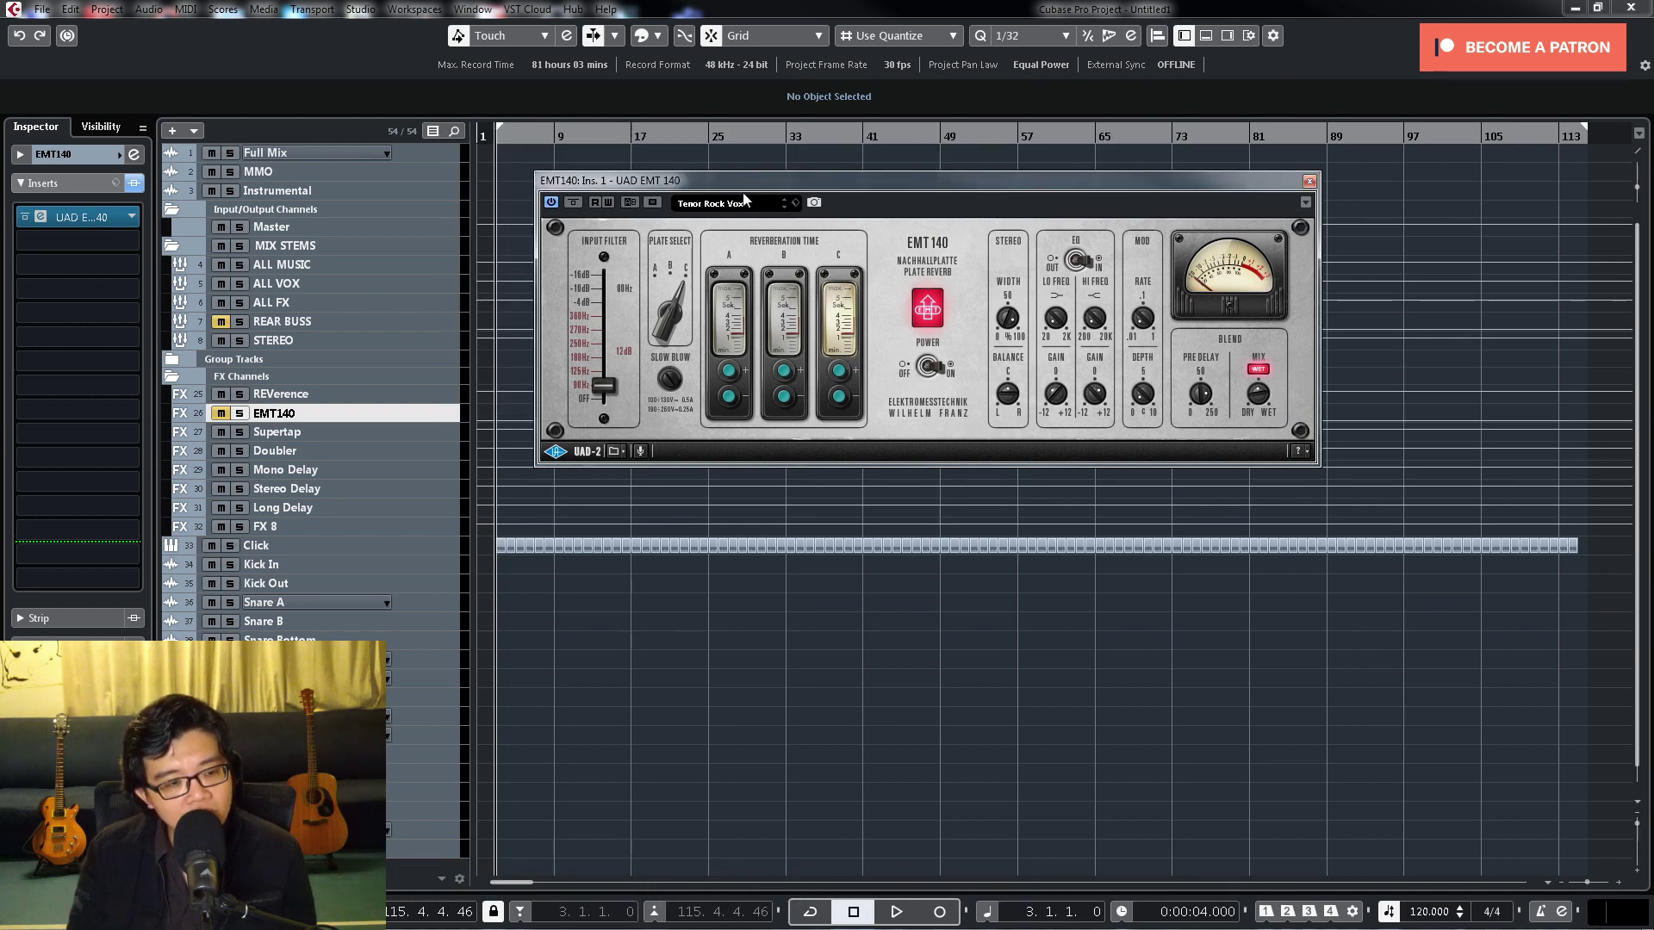
Step: Examine the Supertap channel's SuperTap 2-Taps Stereo insert, enlarge that track and open the Doubler channel's insert
left_click(439, 436)
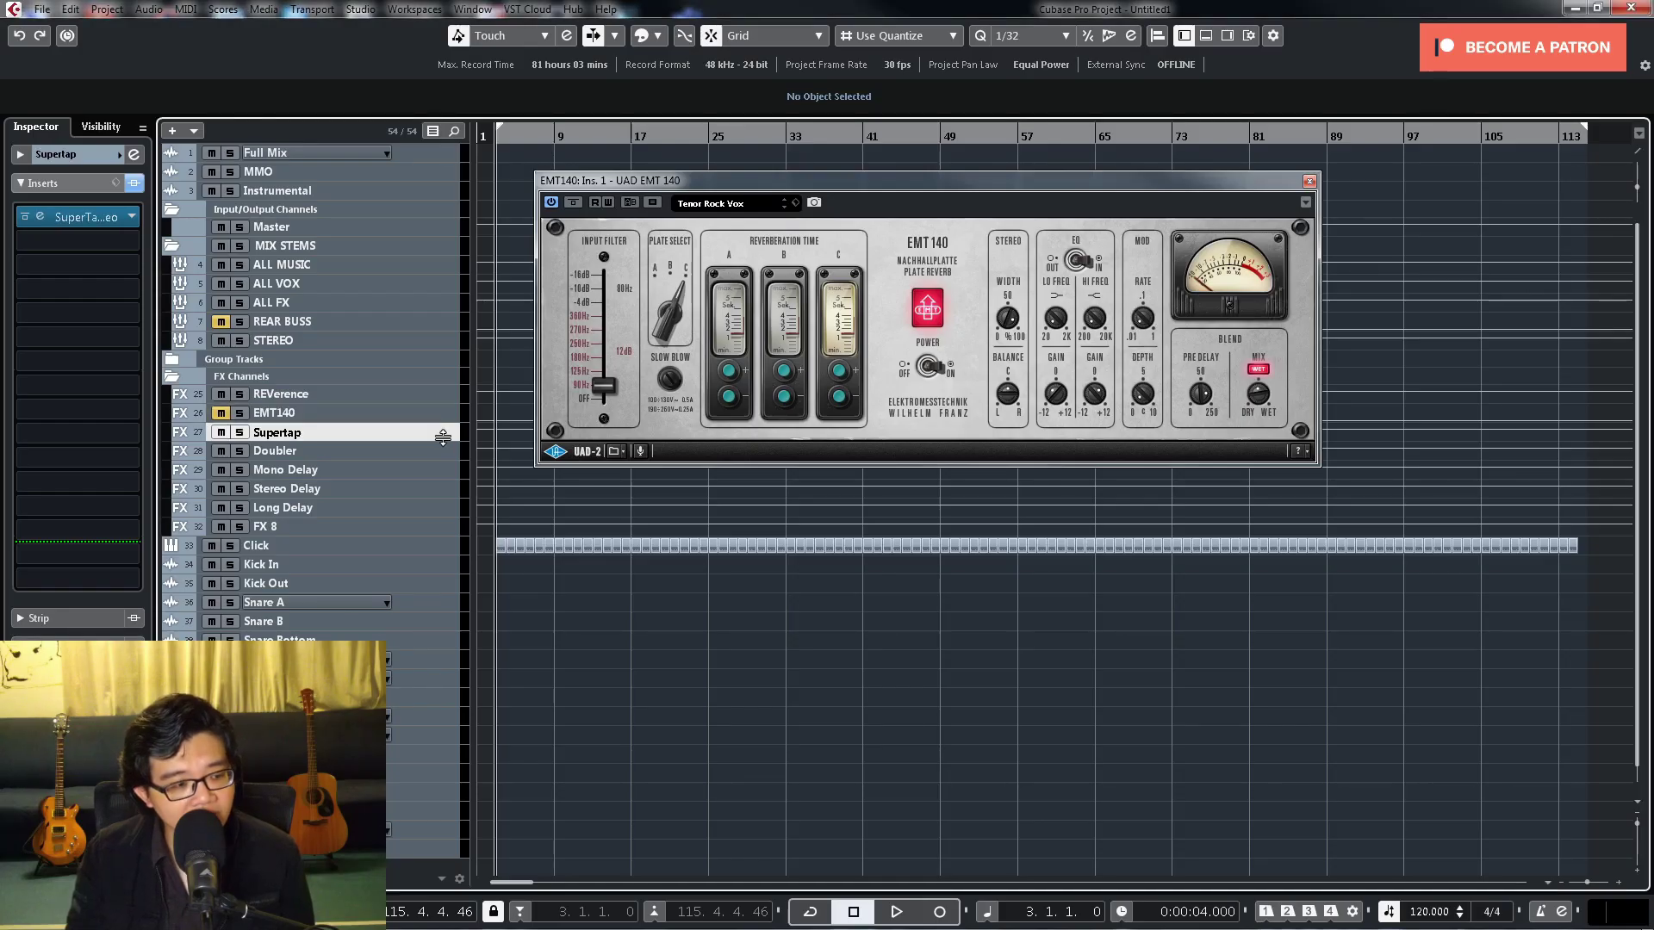
left_click(86, 217)
left_click_drag(656, 246, 1014, 249)
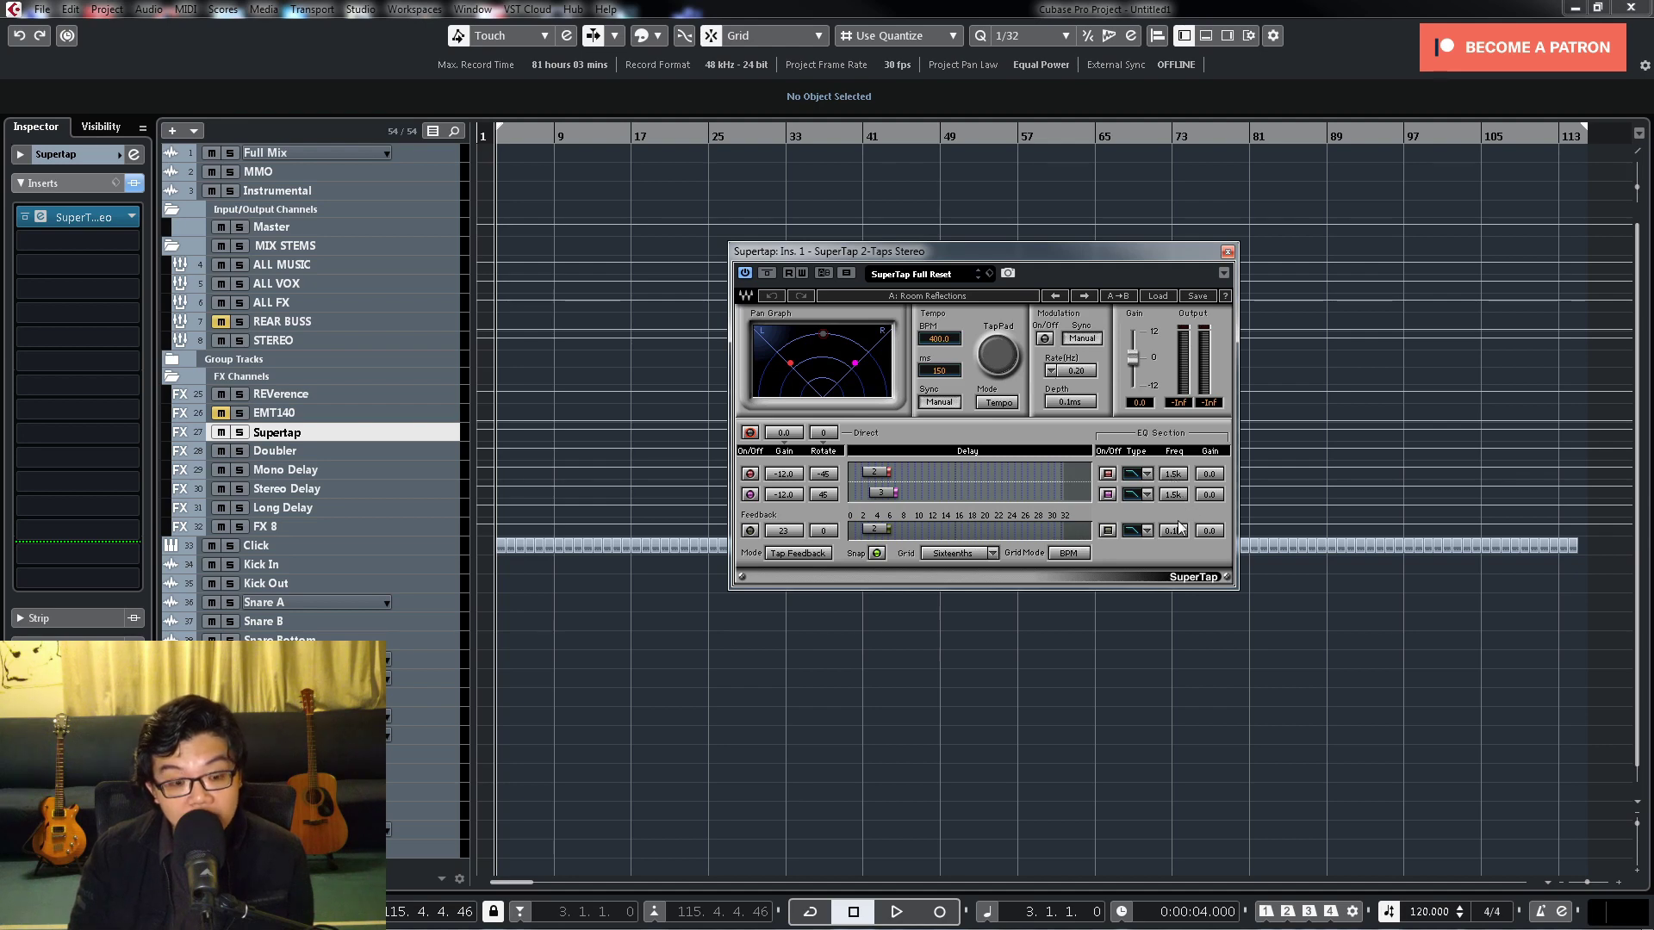
left_click_drag(408, 441, 408, 496)
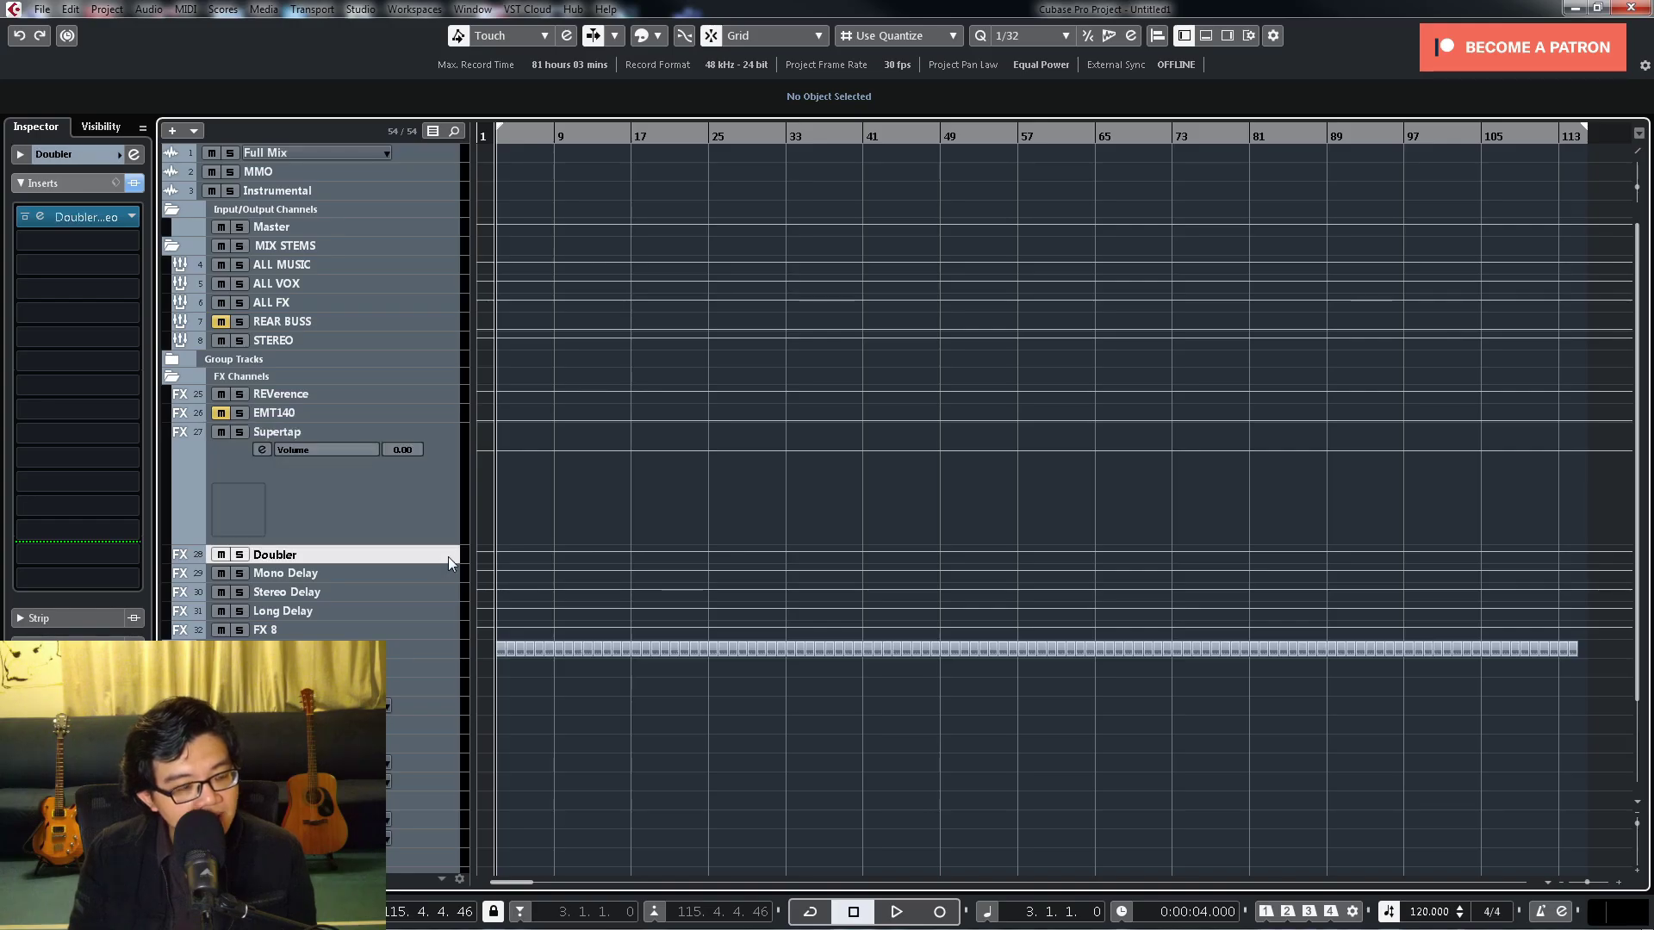
left_click(85, 218)
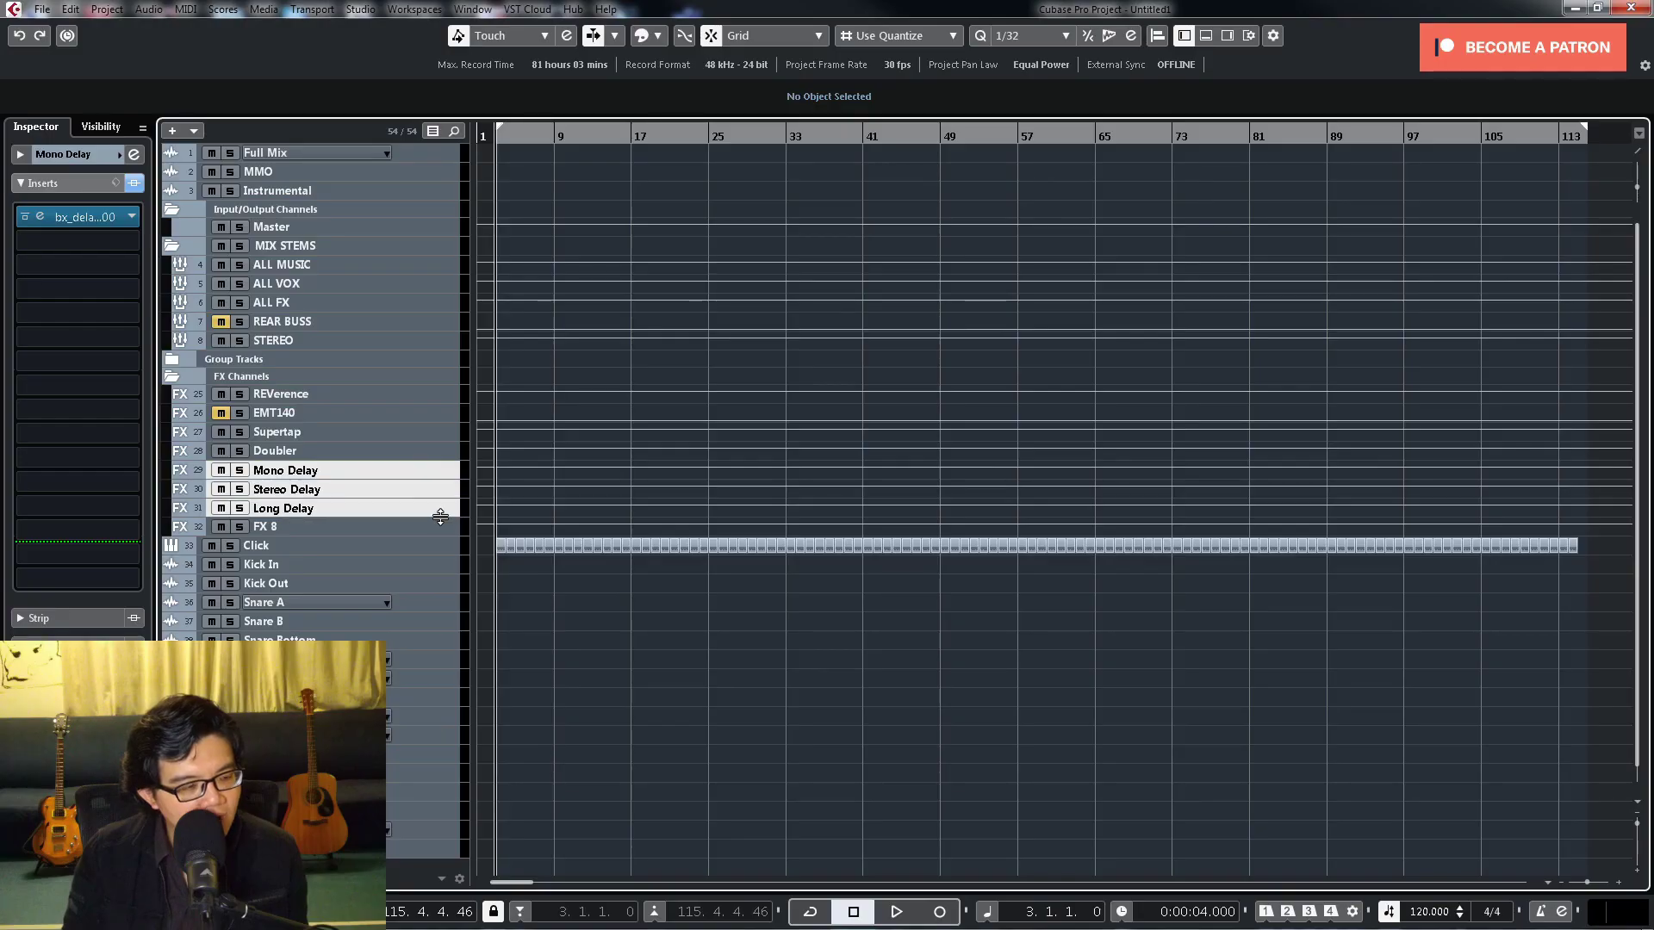
Step: Enlarge the Mono, Stereo and Long Delay tracks together and examine the Mono Delay channel's bx_delay2500 insert
left_click_drag(431, 478, 439, 517)
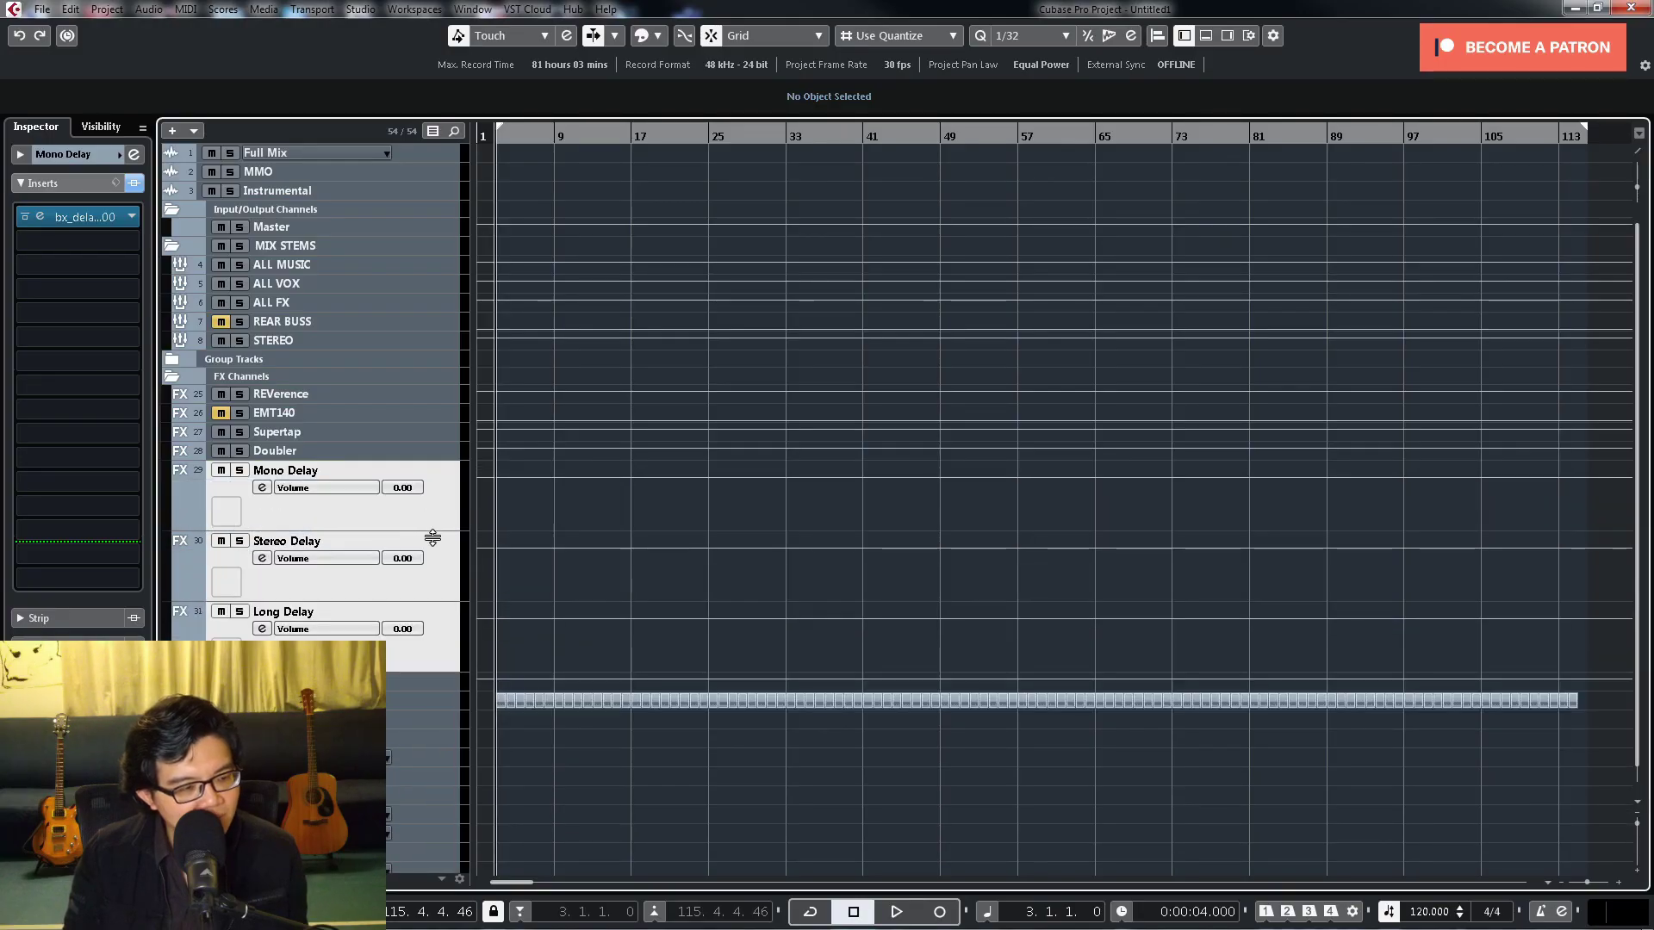
left_click(437, 511)
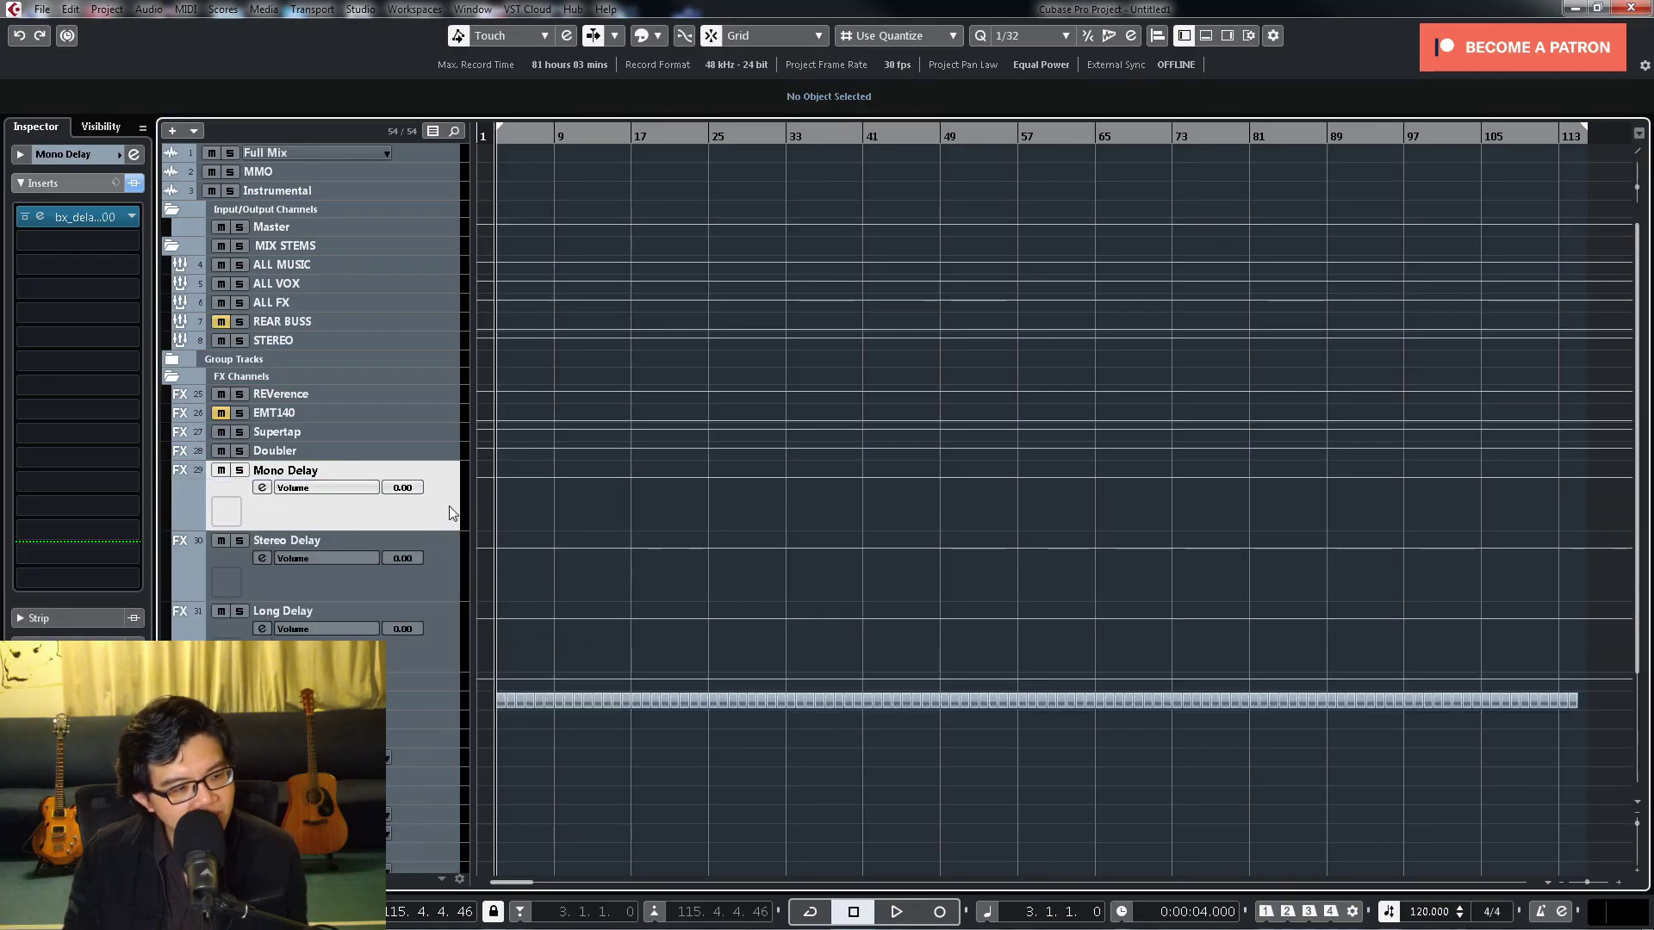
left_click(90, 217)
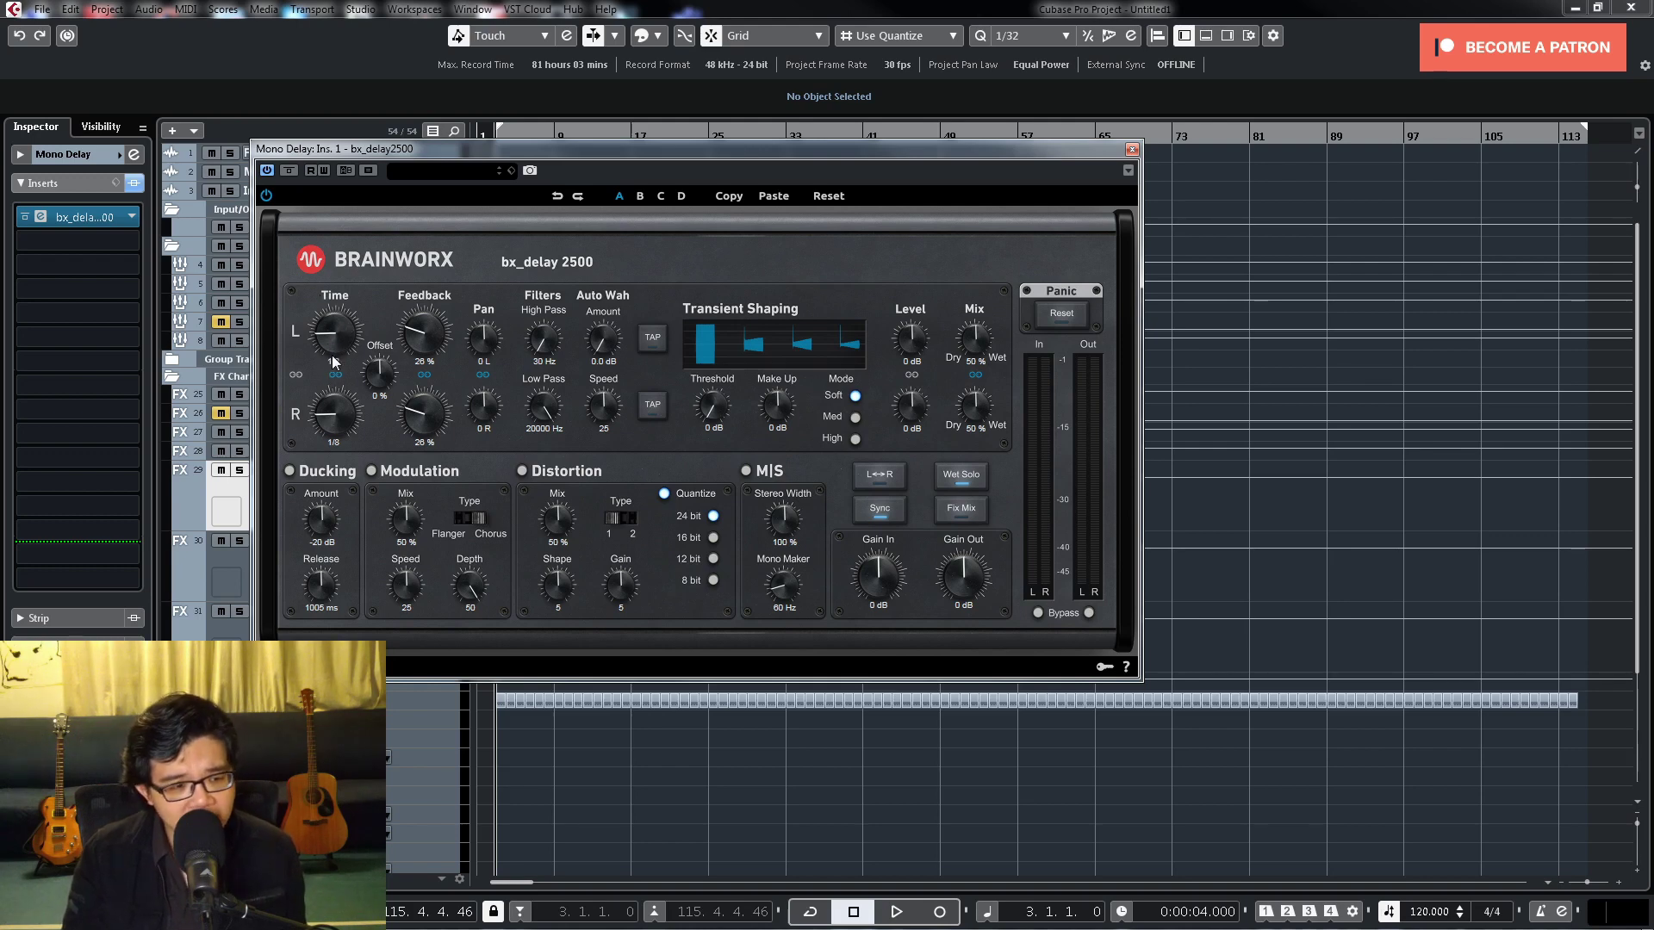
left_click(1131, 149)
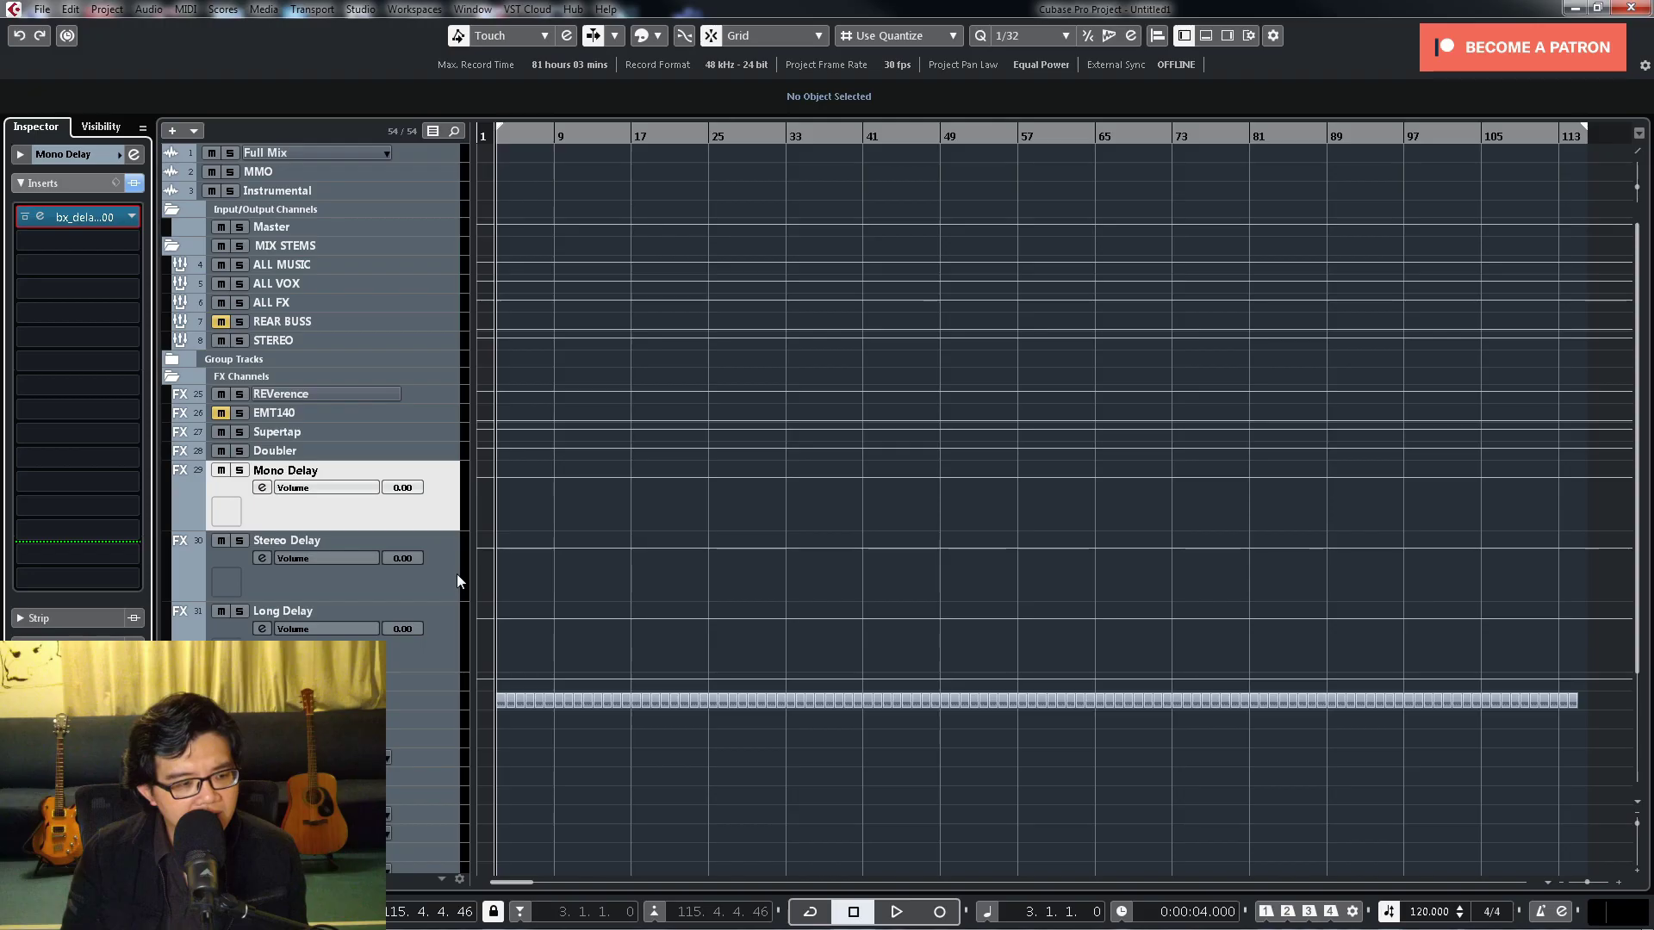
Step: Open the Stereo Delay channel's bx_delay2500 insert and examine its left and right delay settings
left_click(454, 581)
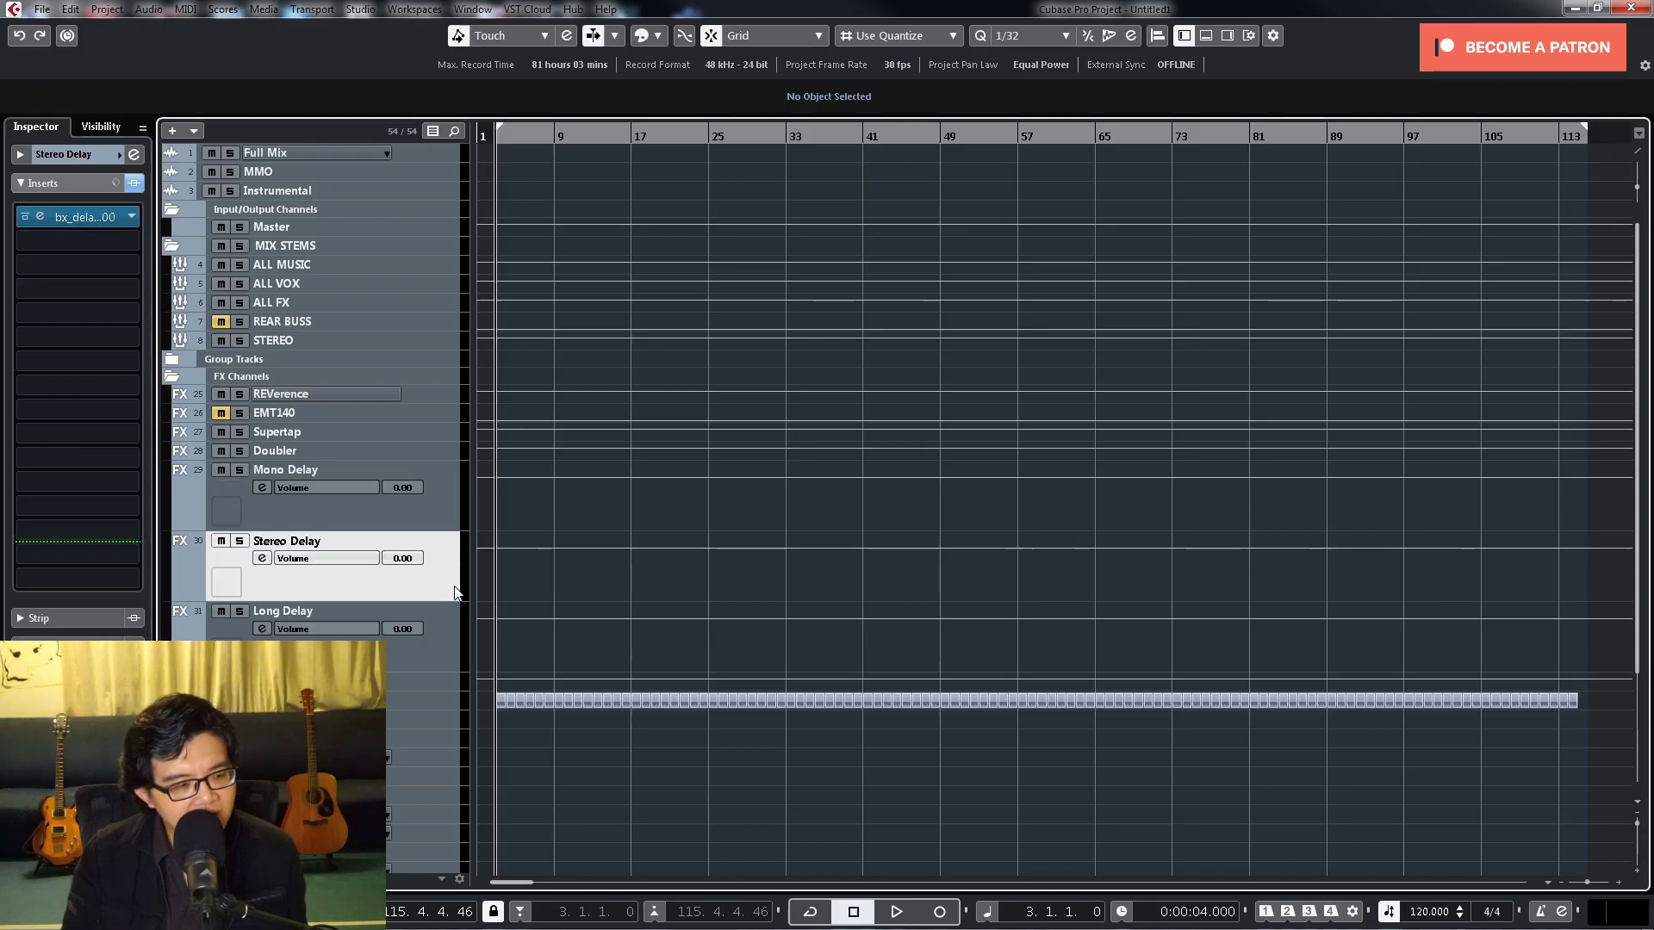
left_click(76, 219)
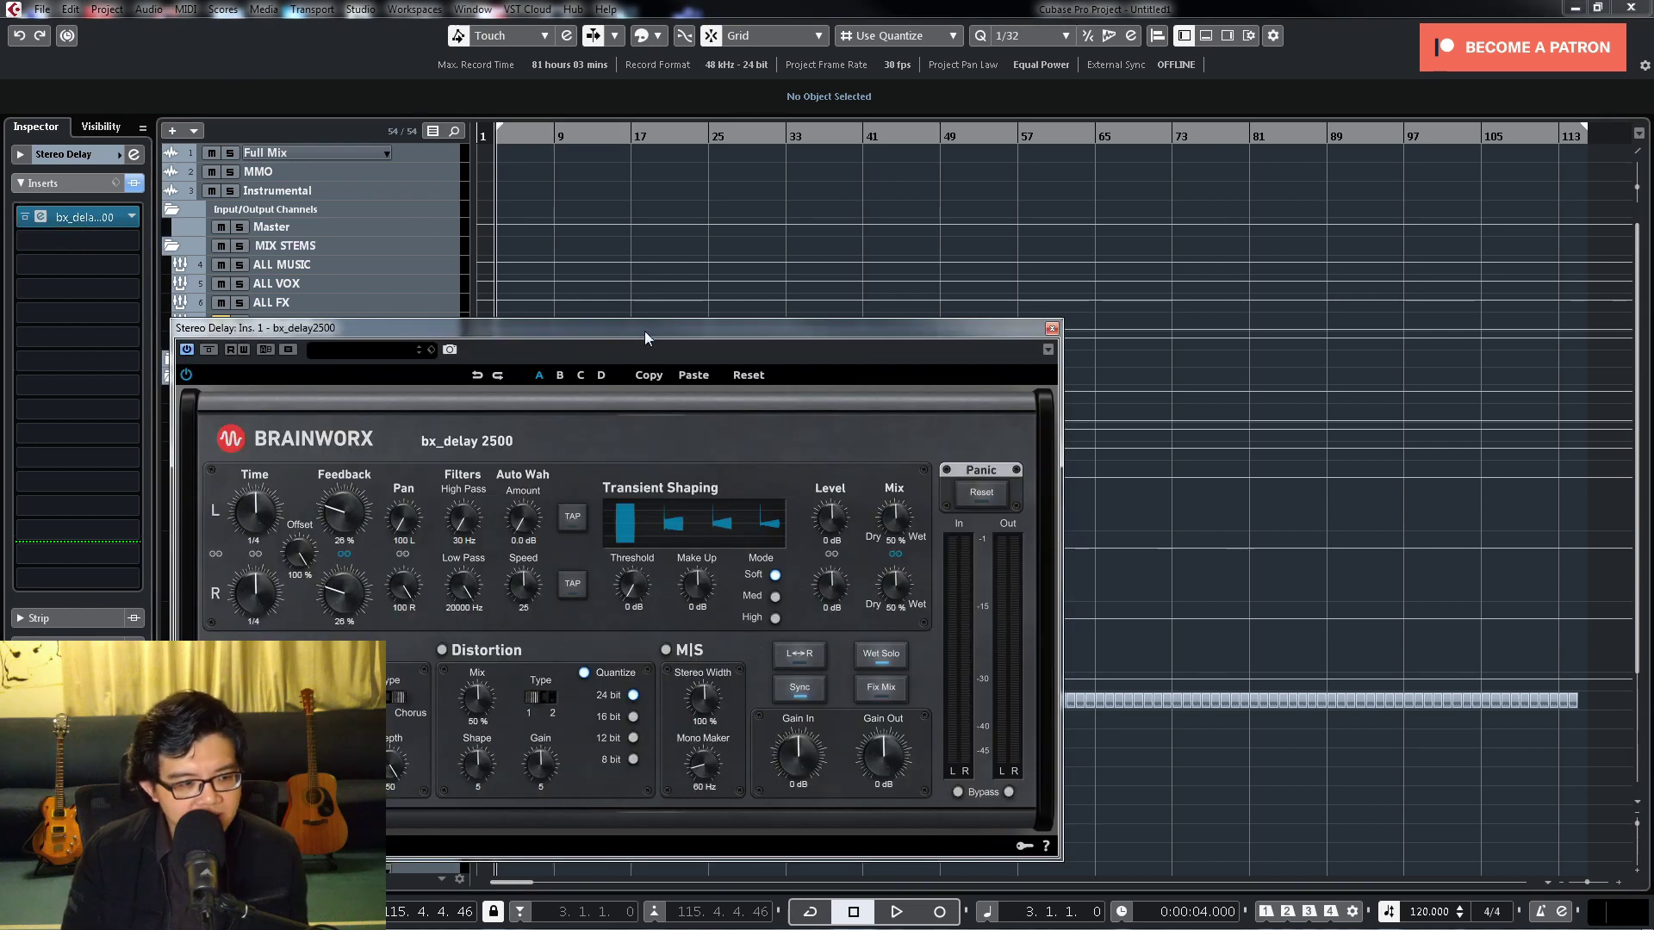
left_click_drag(644, 330, 1062, 137)
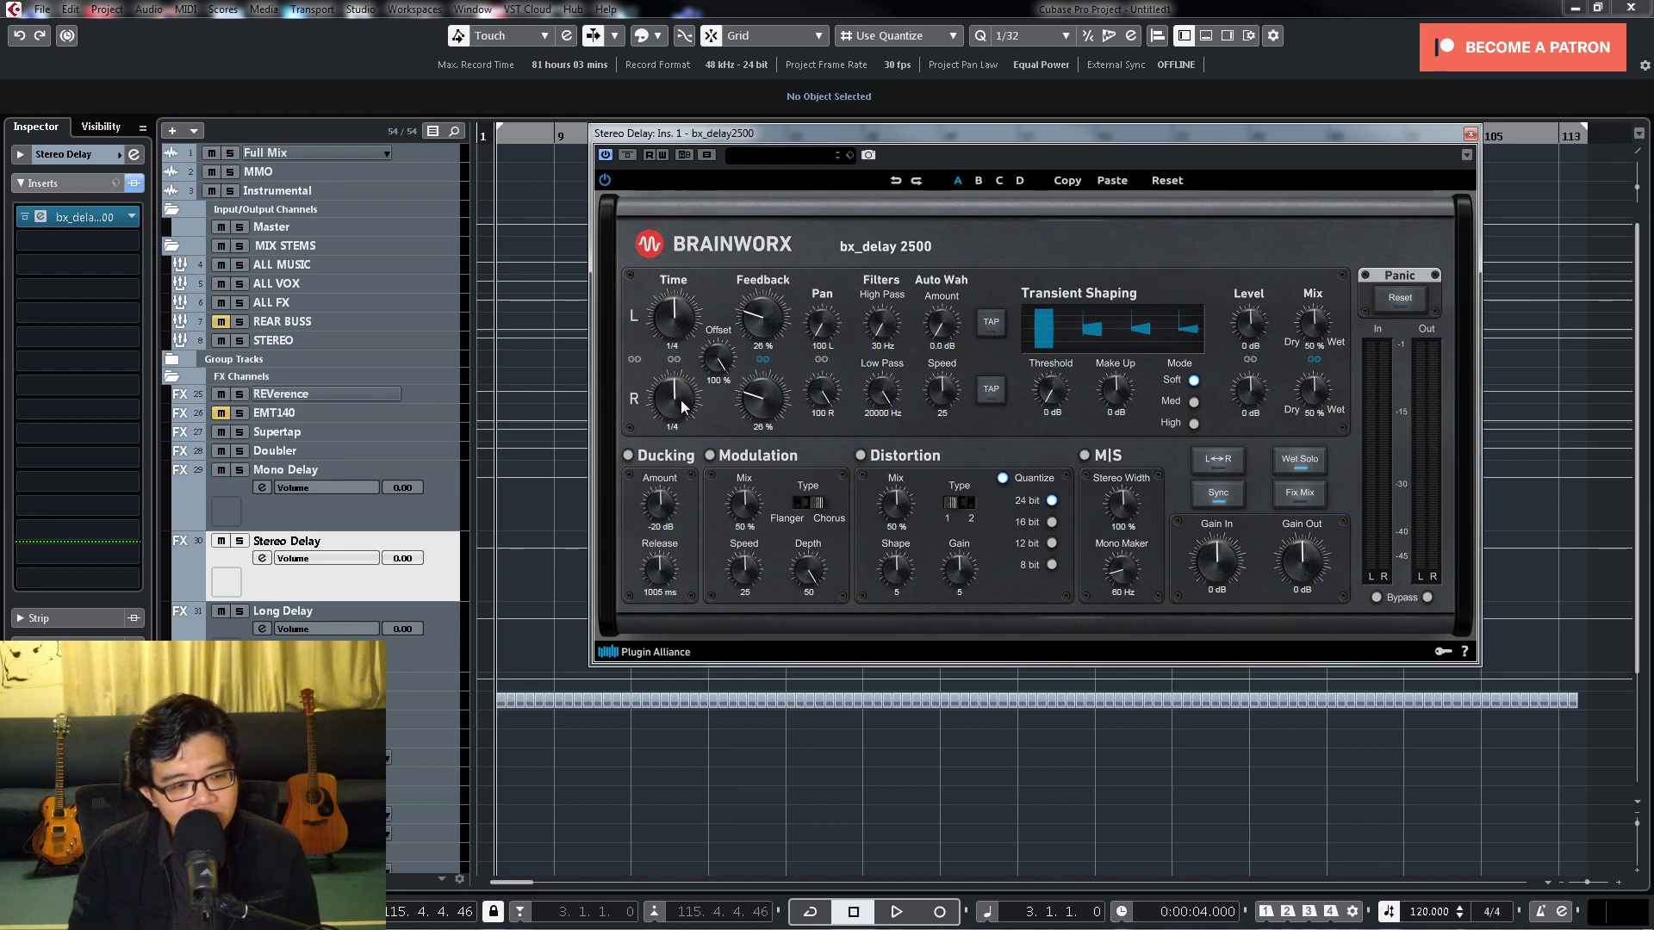
Step: Try a right delay time of 1/2 T in the Stereo Delay's bx_delay2500, restore 1/4 and close the plug-in
left_click_drag(678, 393, 679, 387)
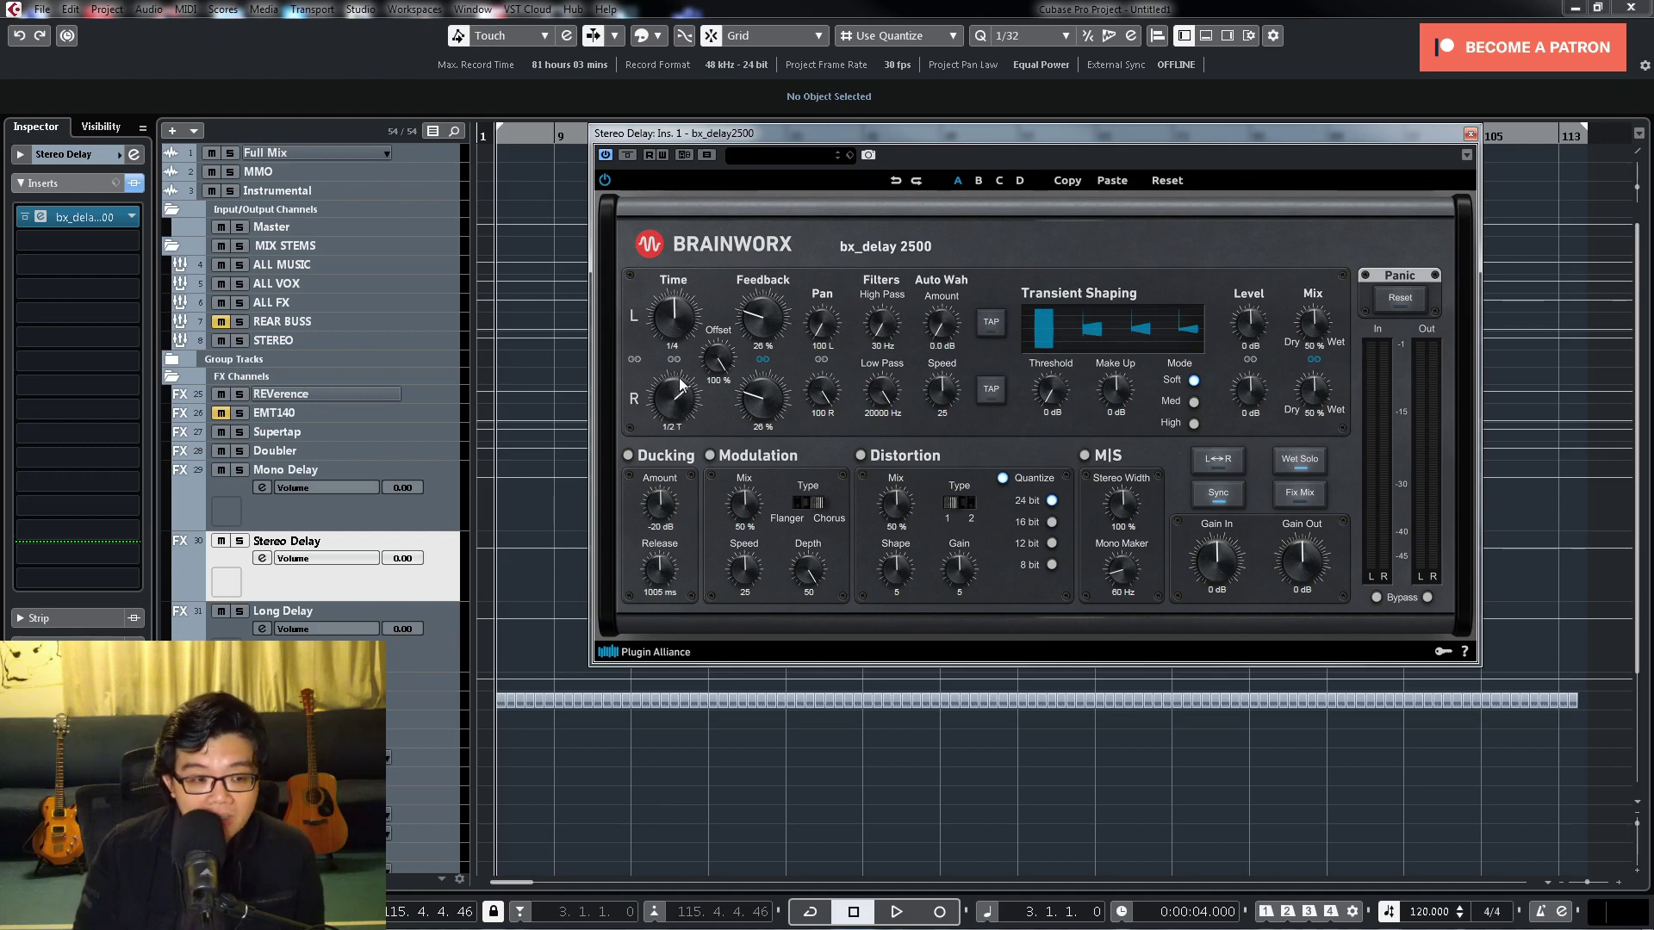
mouse_move(679, 379)
left_mouse_down()
mouse_move(676, 410)
mouse_move(673, 386)
left_mouse_up()
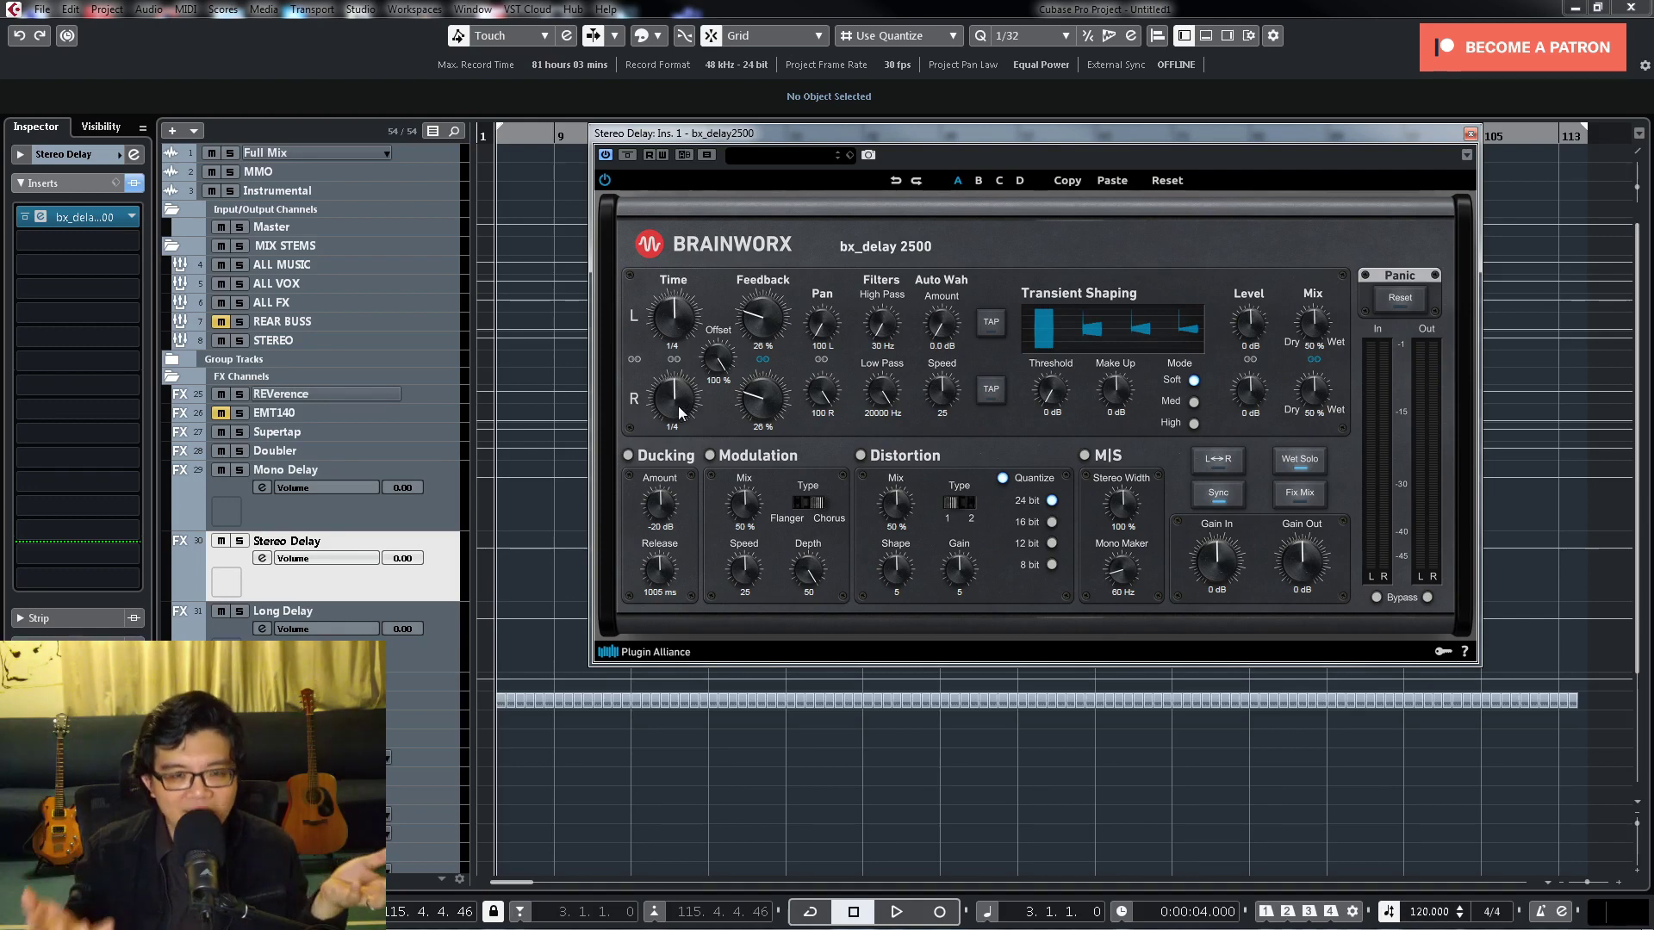
left_click(1470, 133)
Step: Examine the Long Delay channel's LittlePrimalTap insert and close the plug-in
left_click(443, 626)
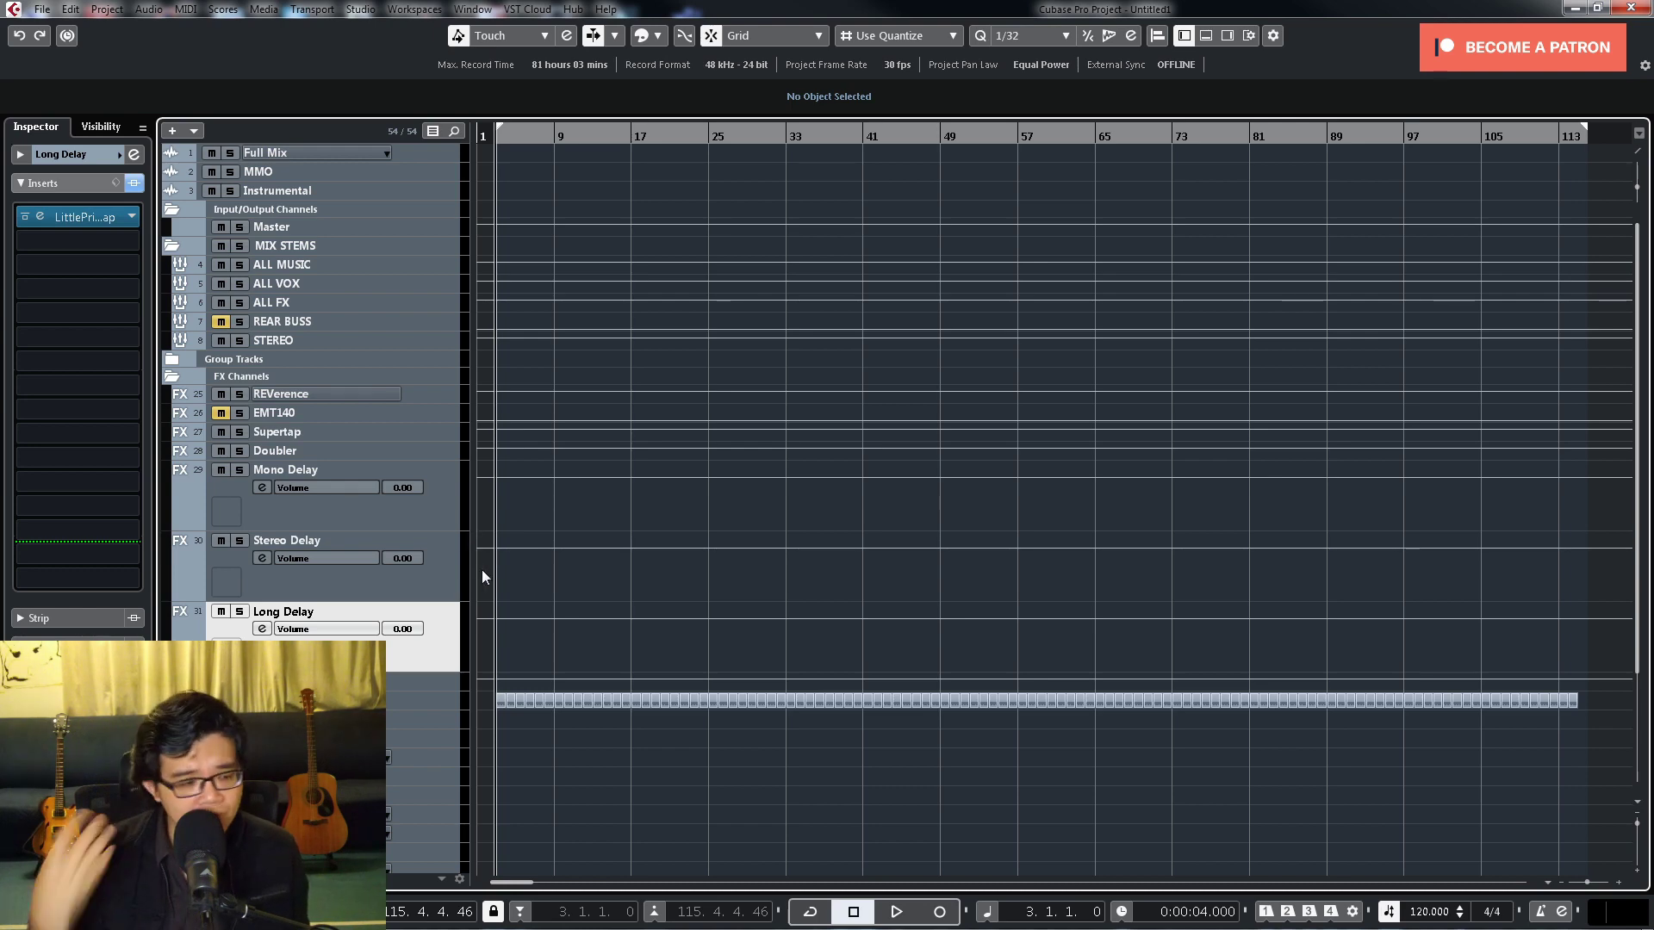
left_click(76, 217)
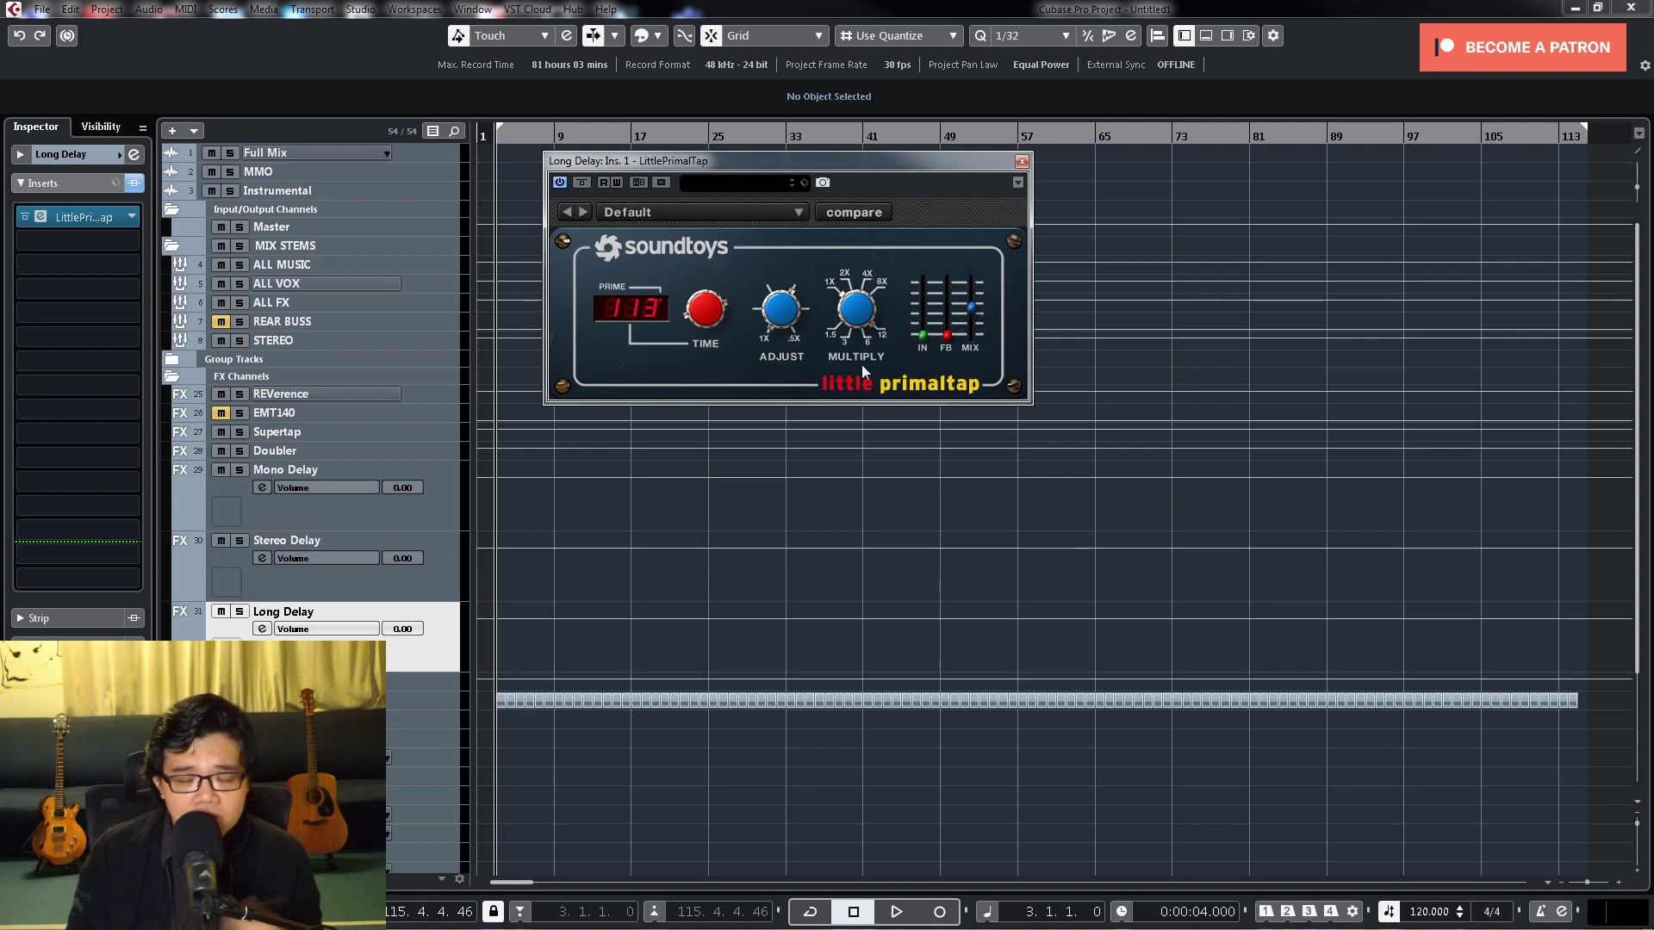
left_click(1021, 161)
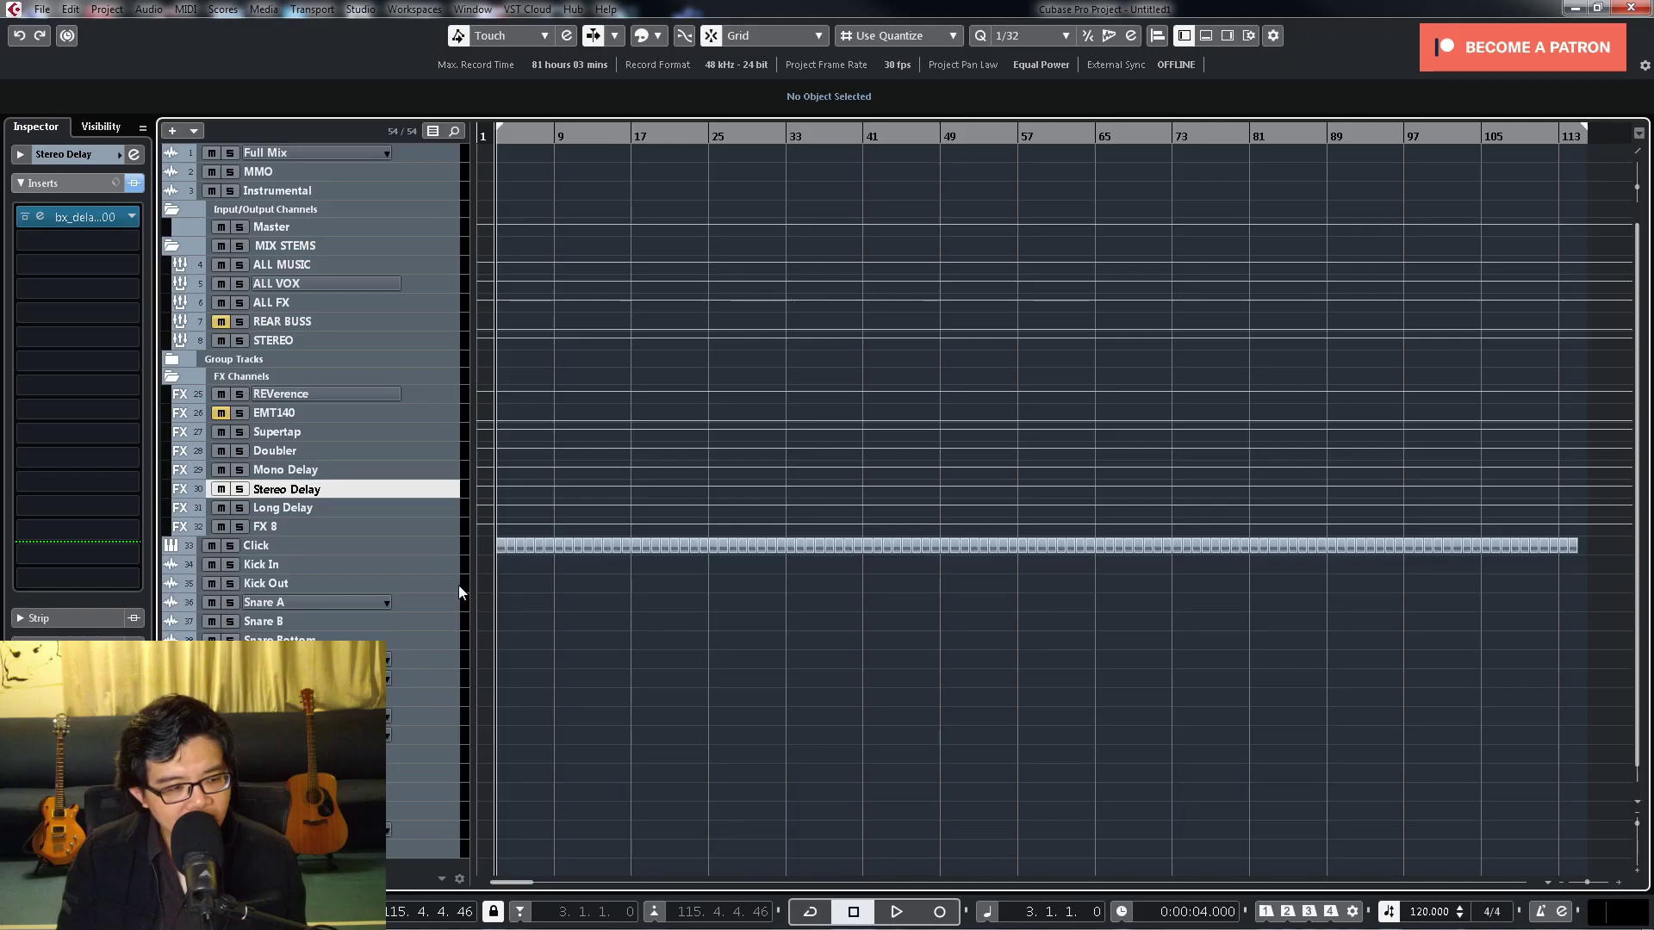
Step: Check the inserts of the spare FX 8 channel and collapse the FX Channels folder
left_click(439, 527)
key("z")
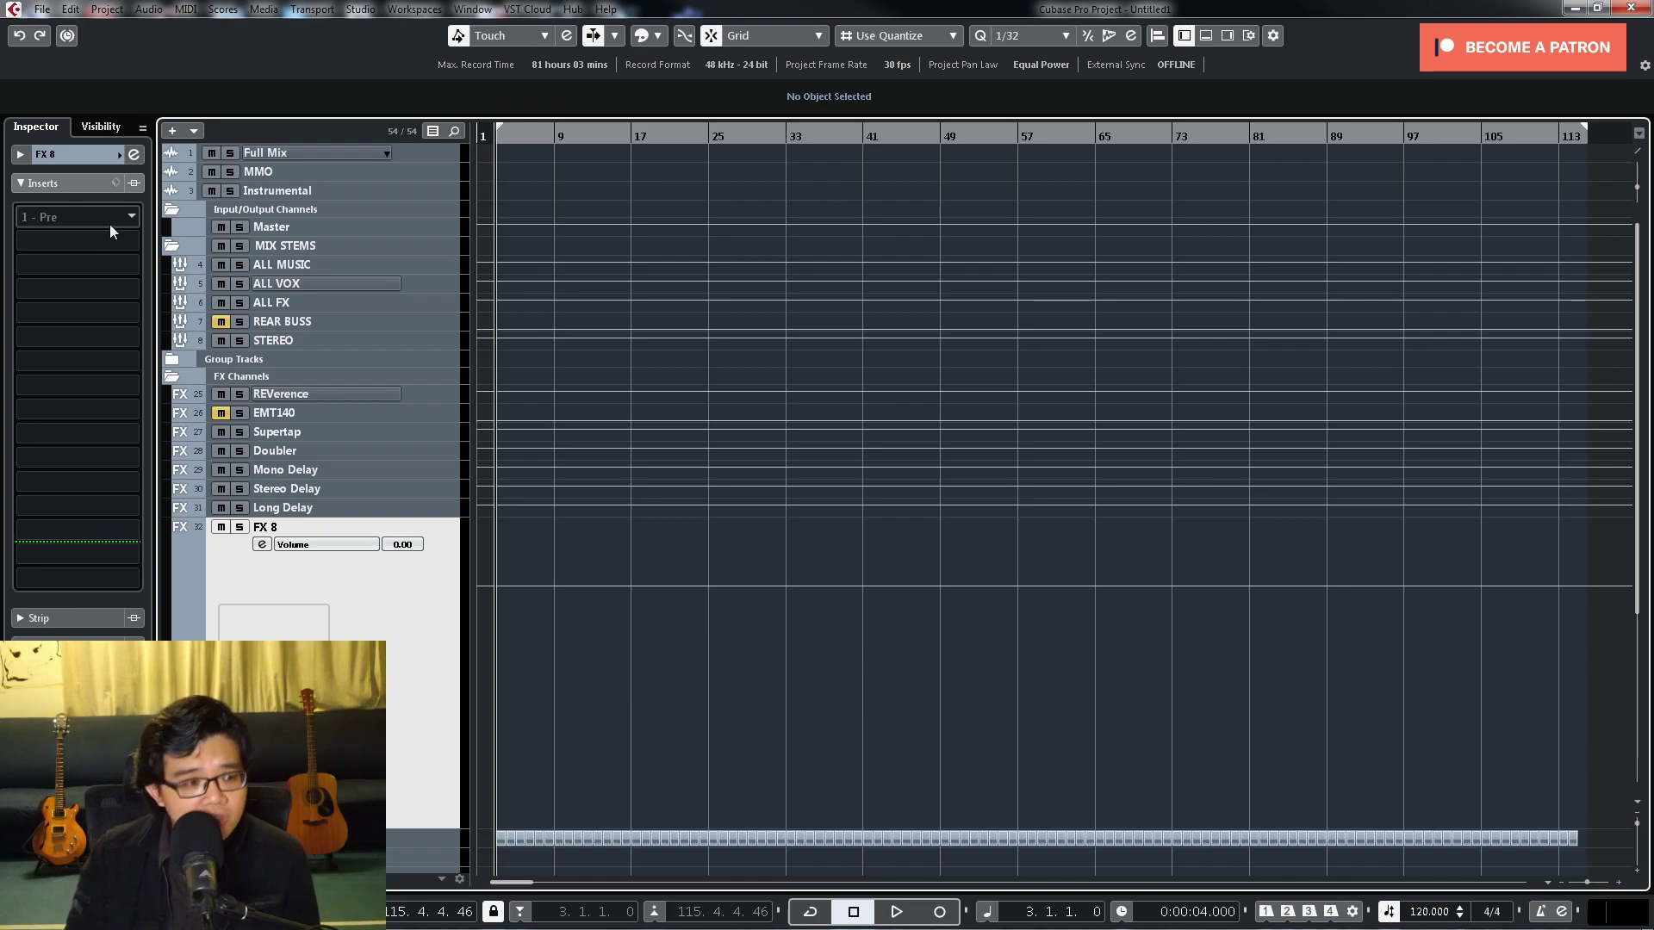
left_click(258, 377)
left_click(171, 376)
left_click(967, 417)
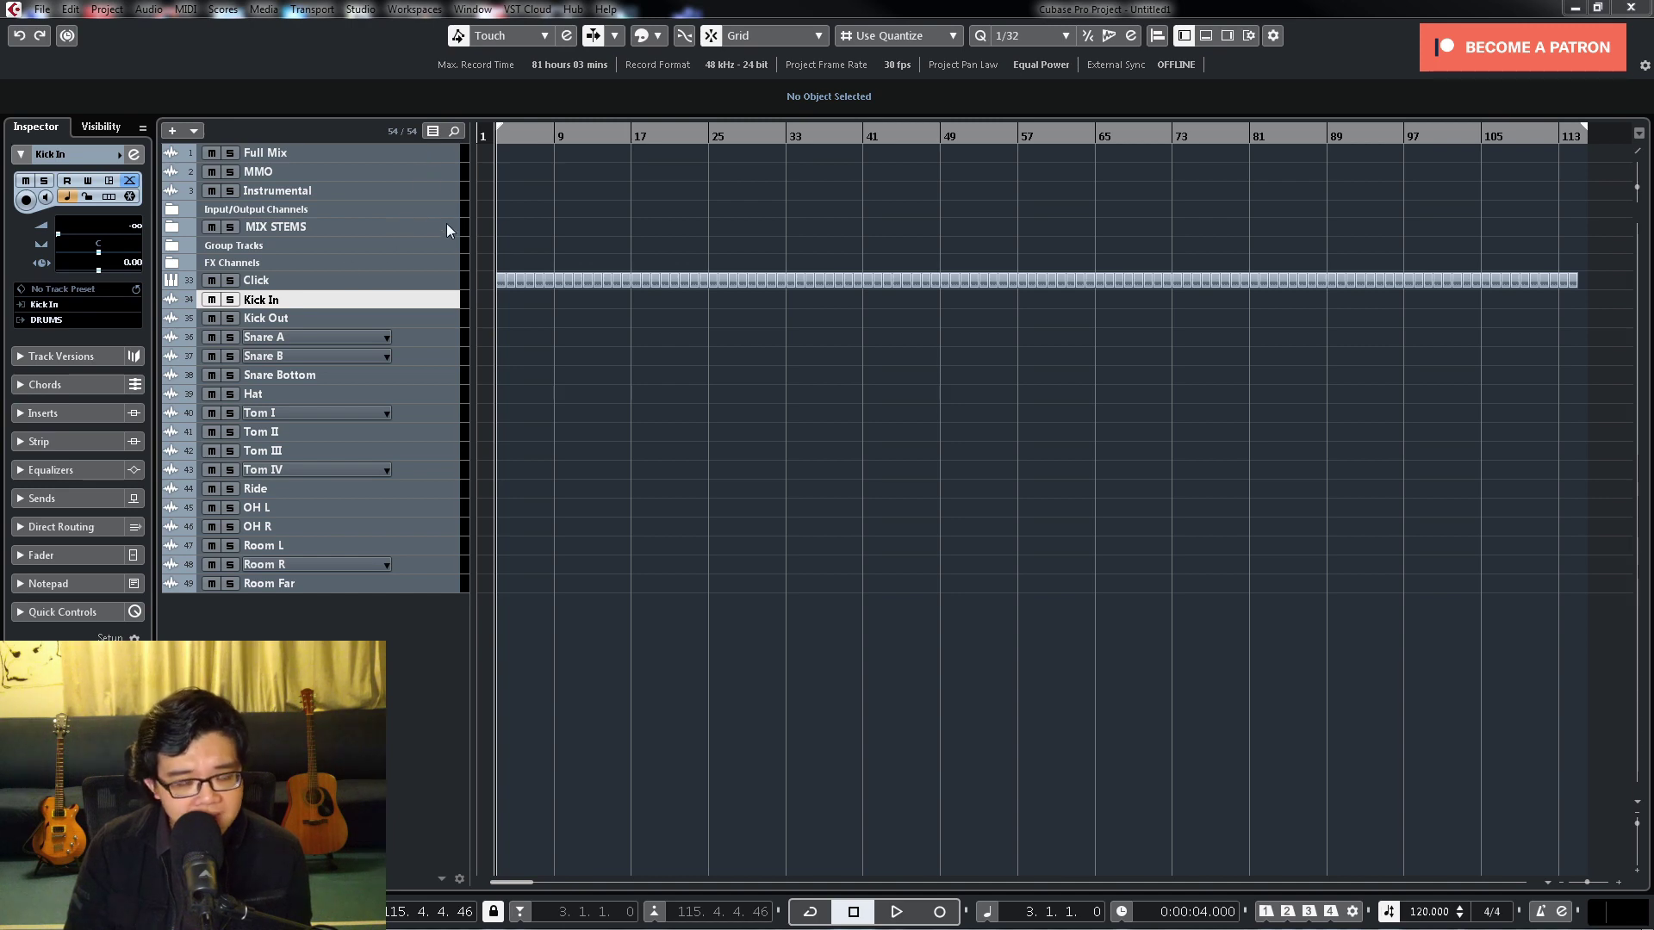
Step: Open the input audio connections in an enlarged window and review the drum mic port assignments and the bus presets
key("F4")
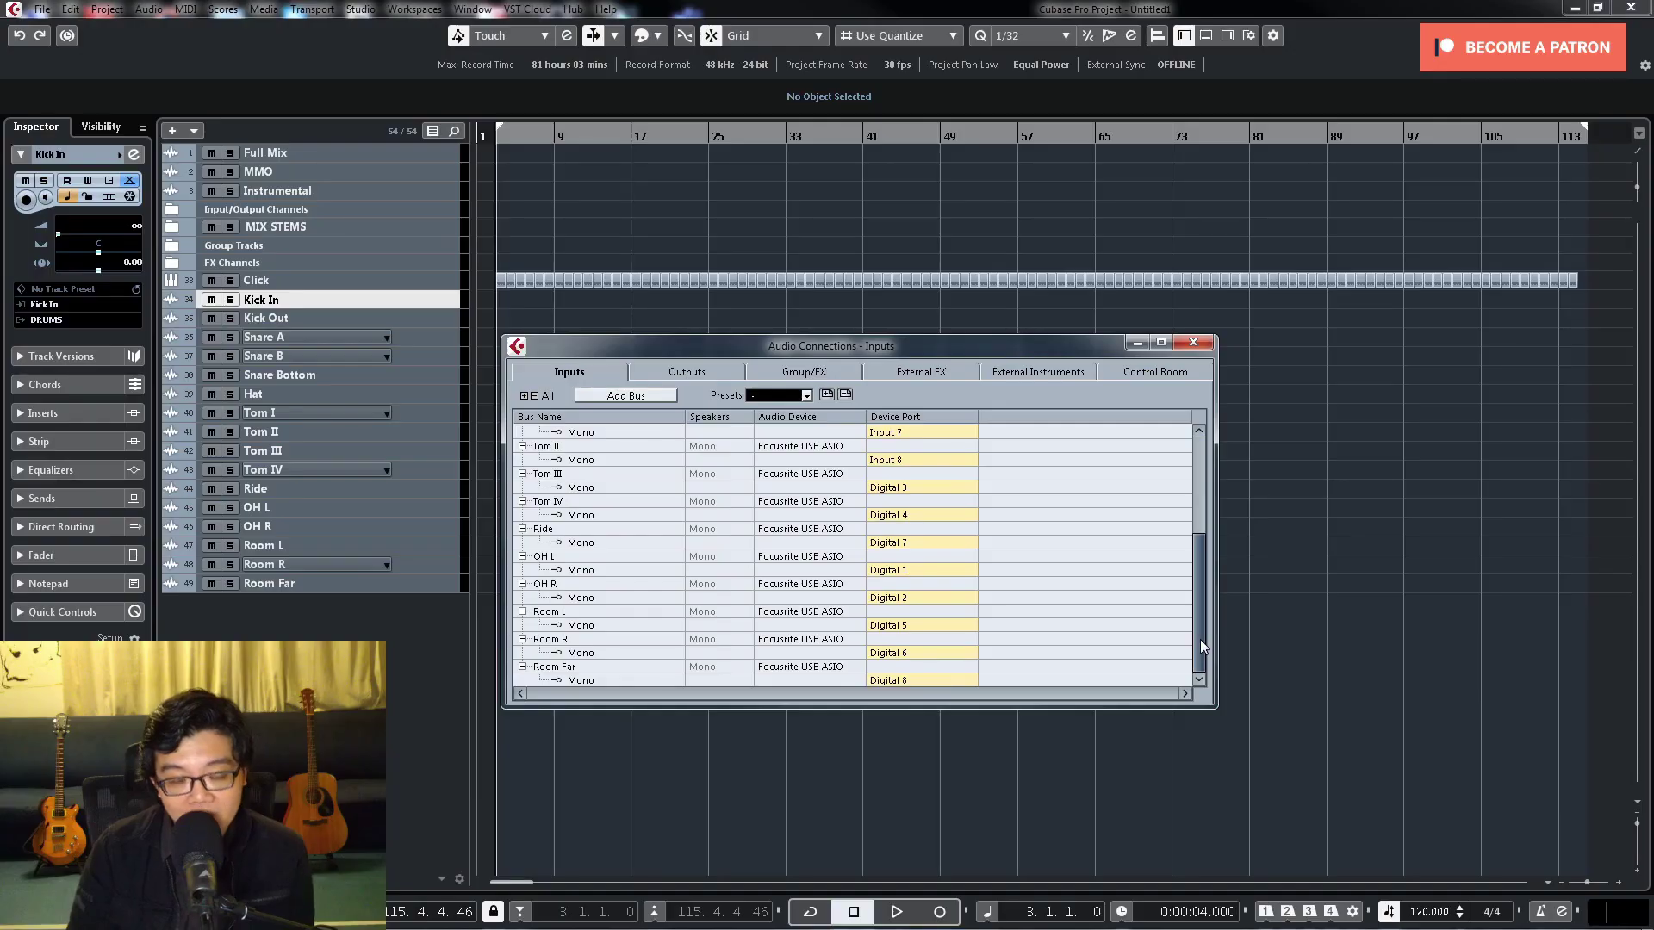
left_click_drag(1200, 639, 1190, 464)
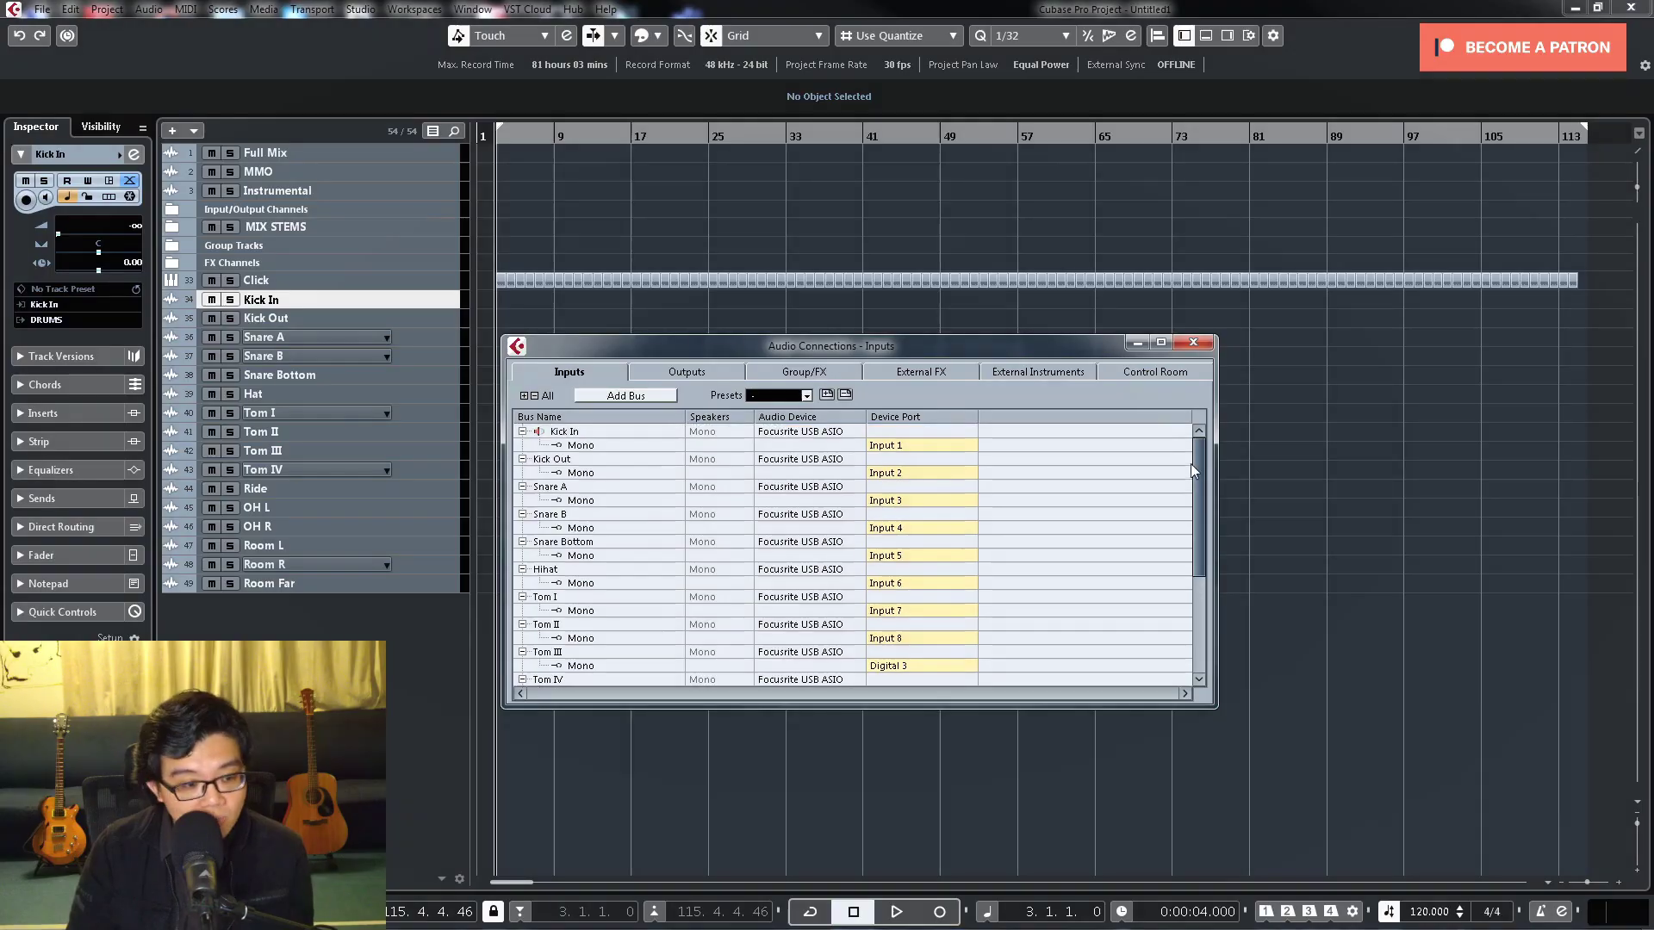
left_click_drag(1215, 707, 1318, 789)
left_click_drag(893, 346, 904, 242)
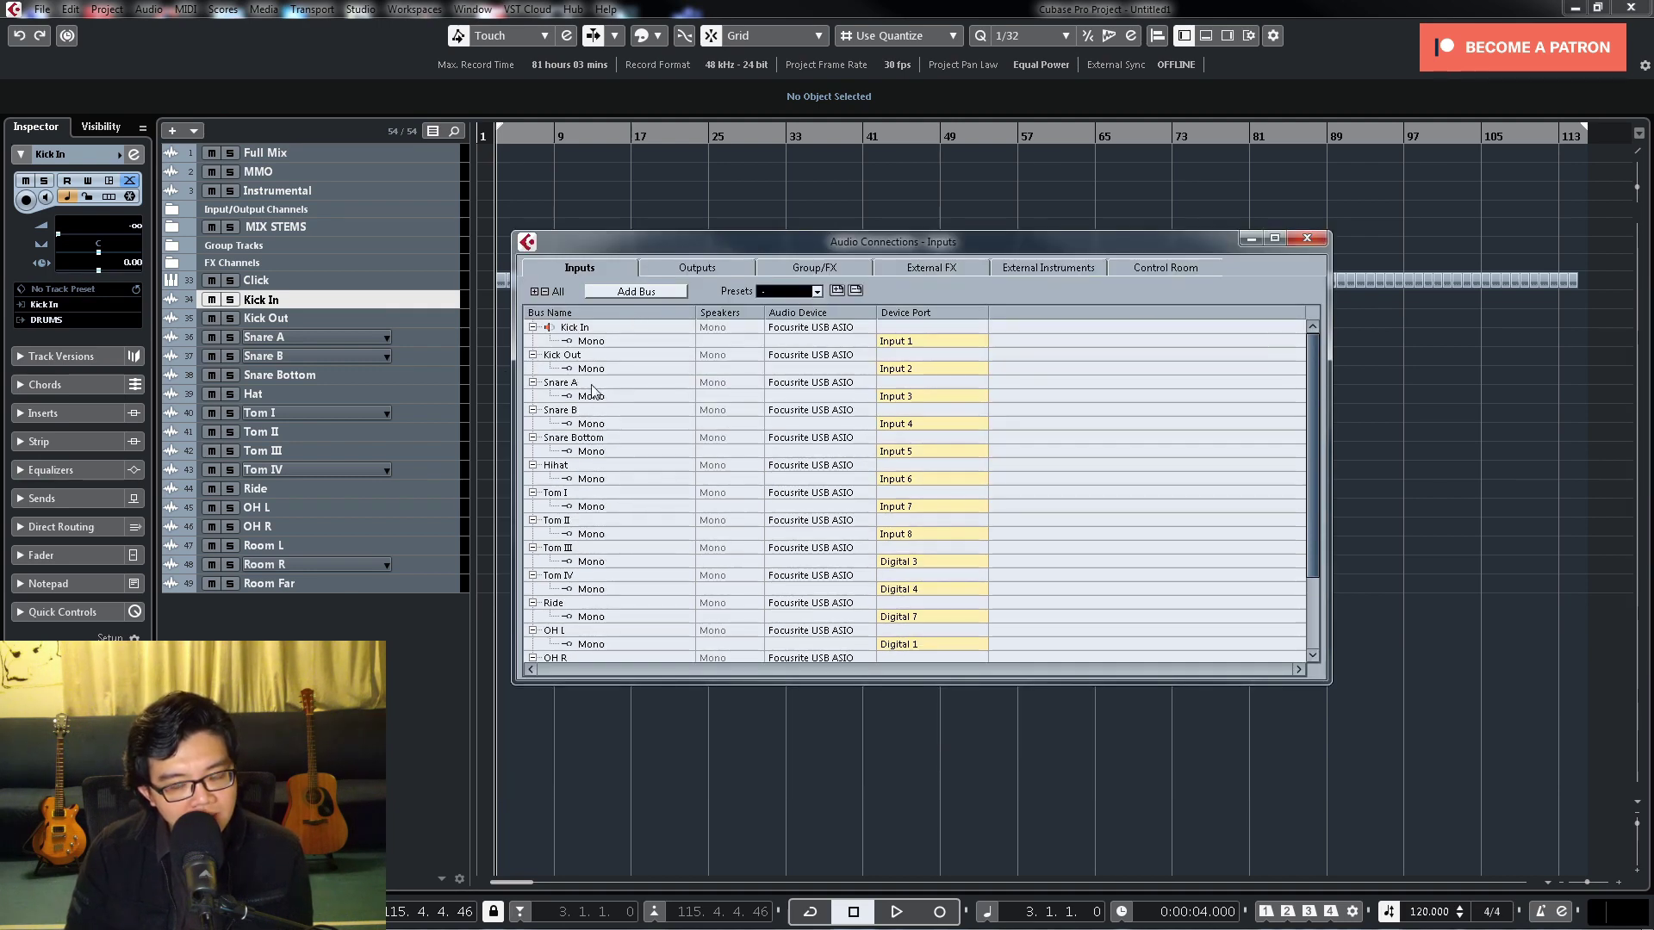
scroll(671, 396, "down", 1)
scroll(672, 396, "up", 1)
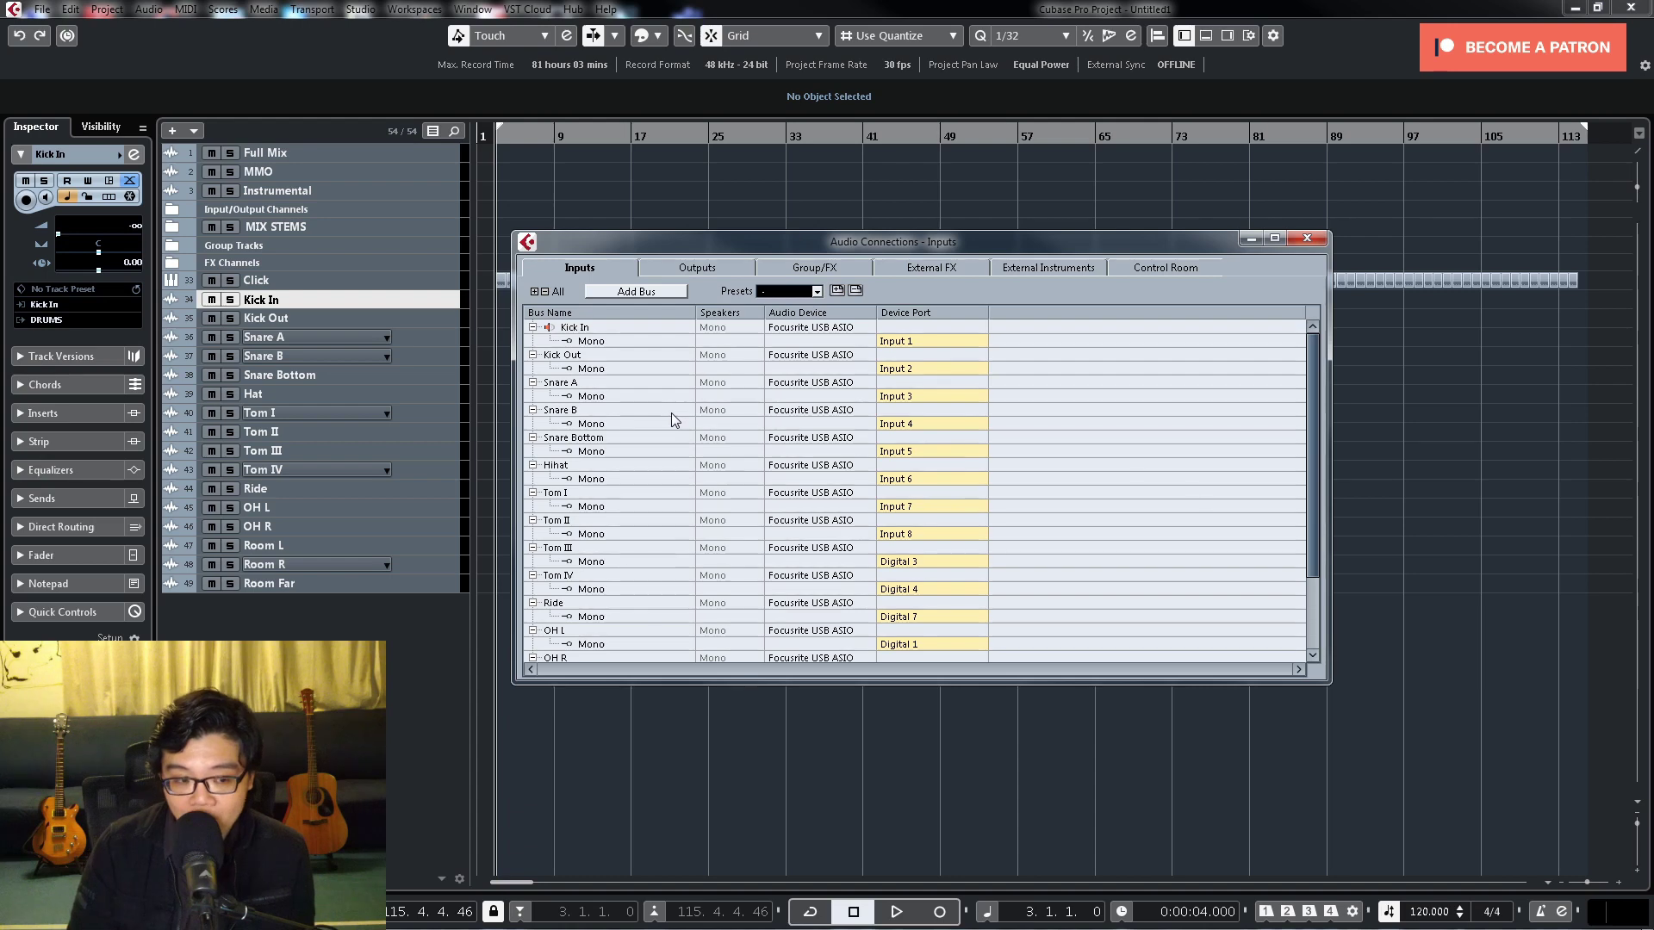
left_click(815, 292)
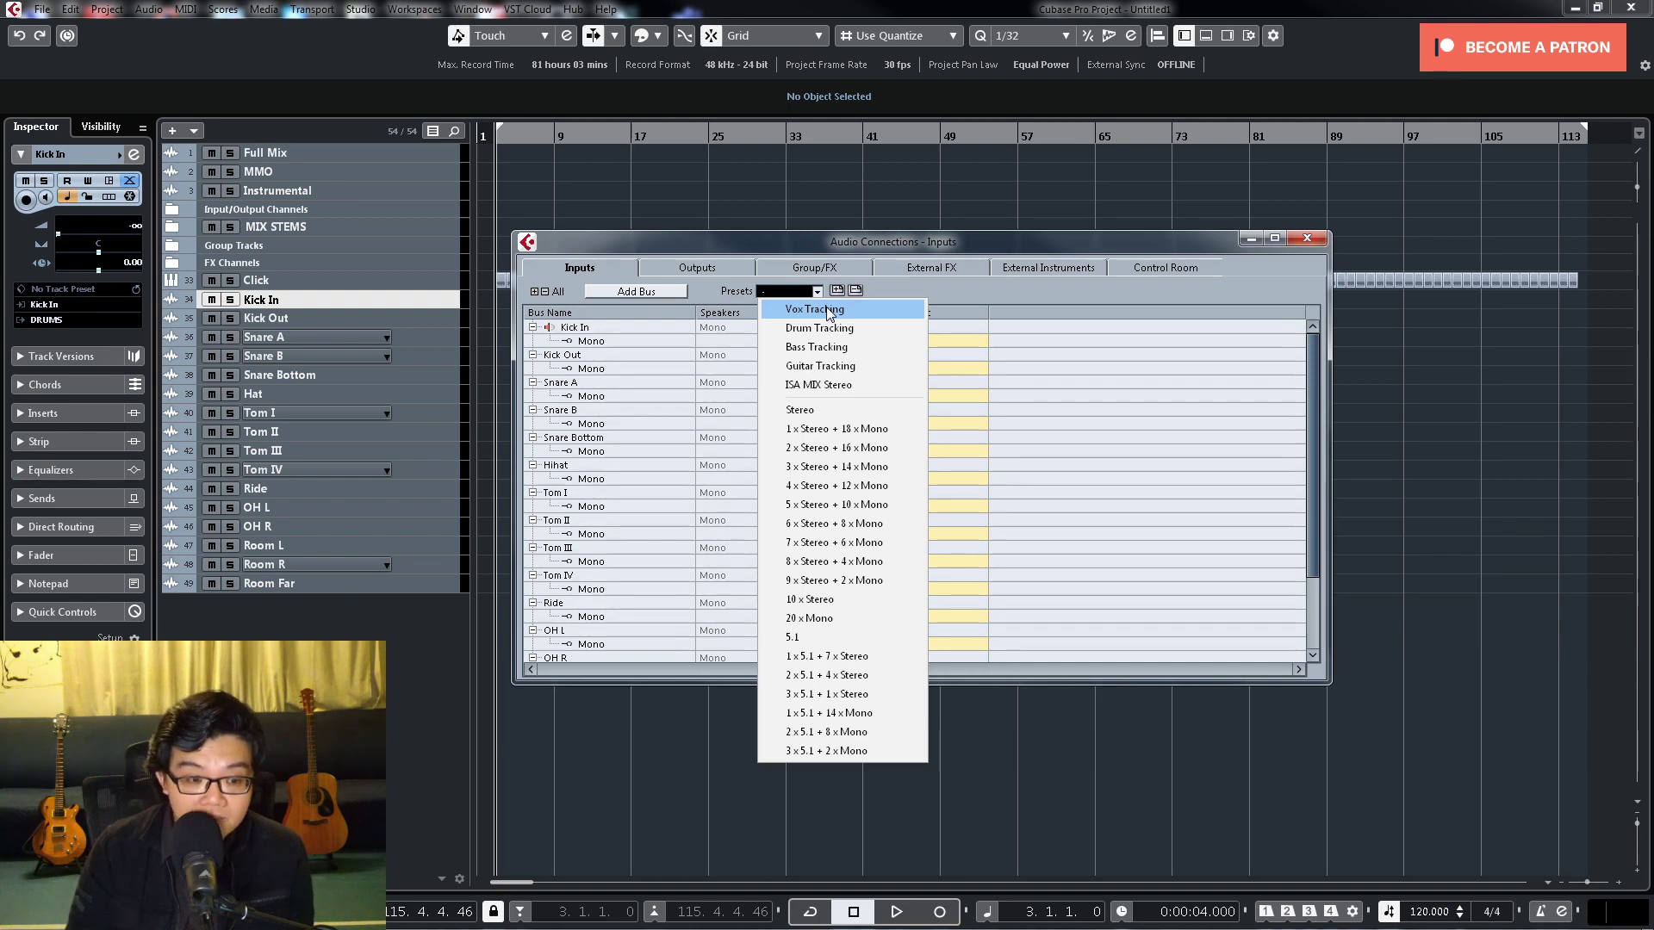
left_click(846, 388)
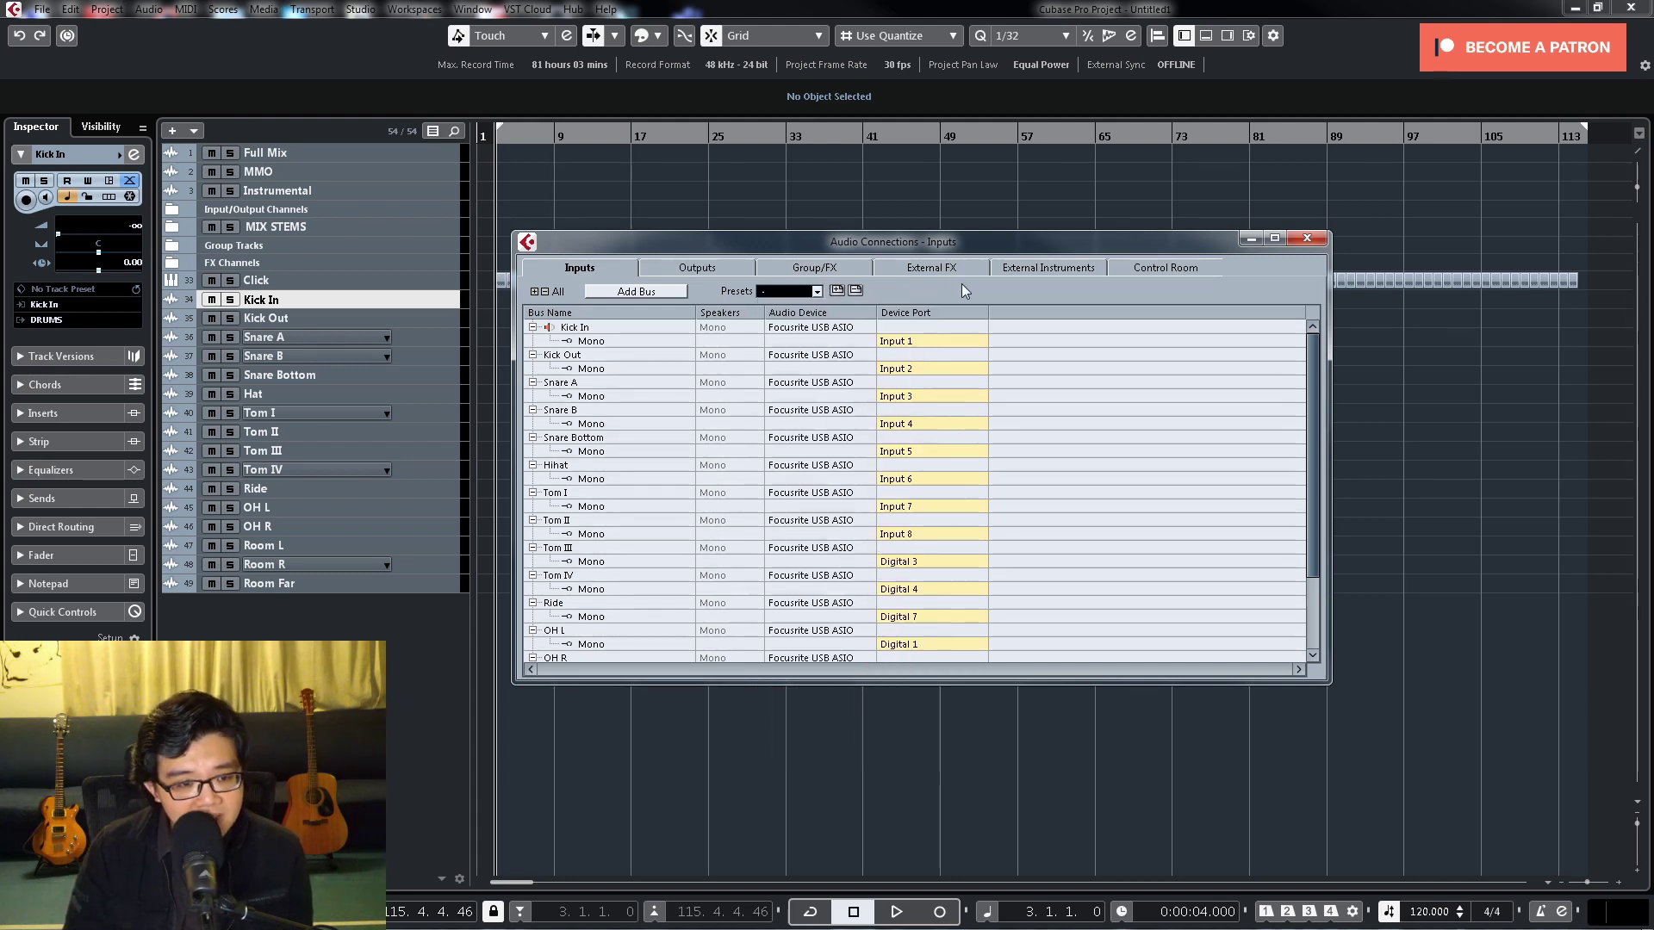
Step: Review the output bus port assignments and the list of output presets in the audio connections
left_click(704, 268)
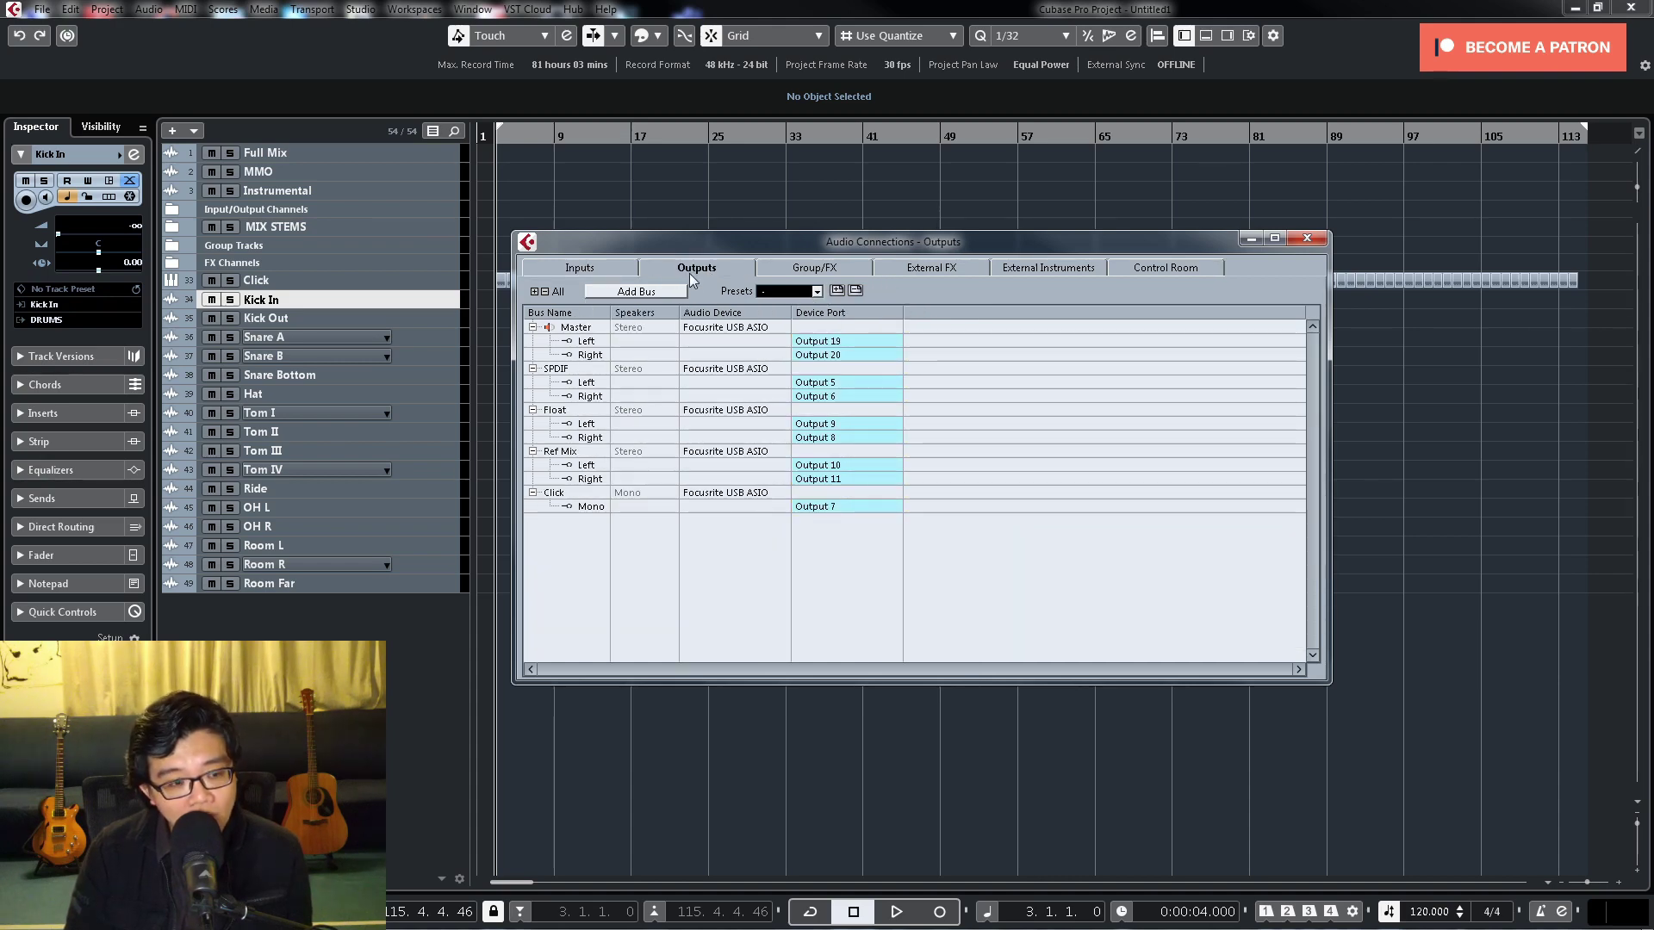
left_click(815, 292)
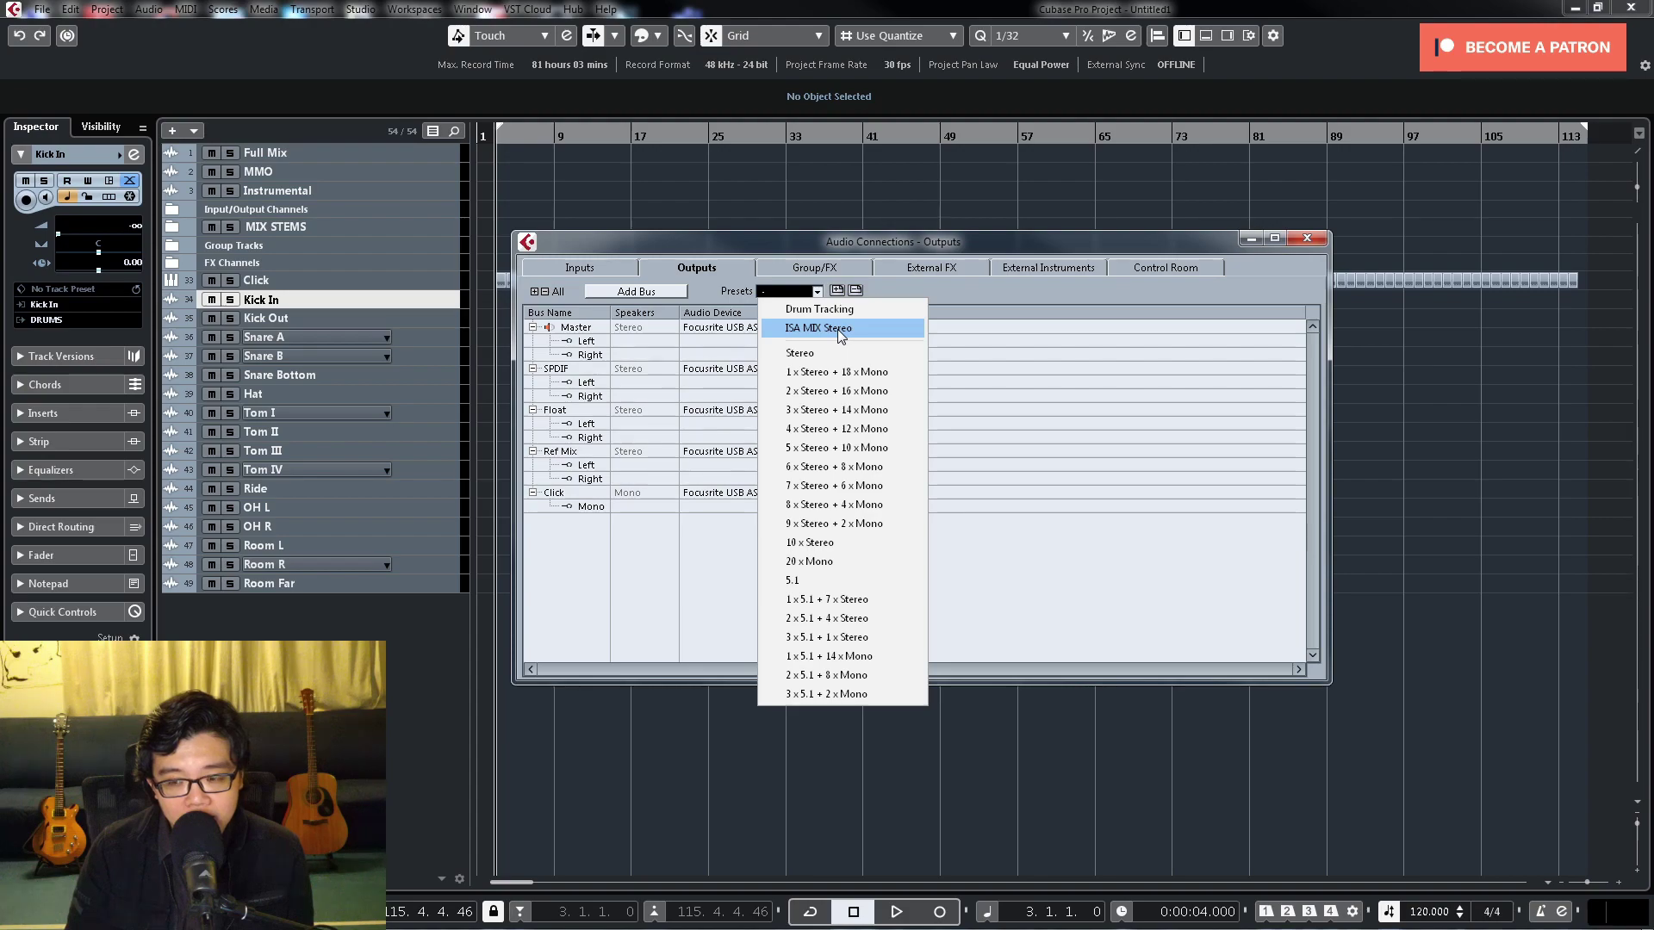
Step: Enlarge the Click track and open its MIDI part for in-place editing to inspect the click notes from bar 3
left_click(422, 282)
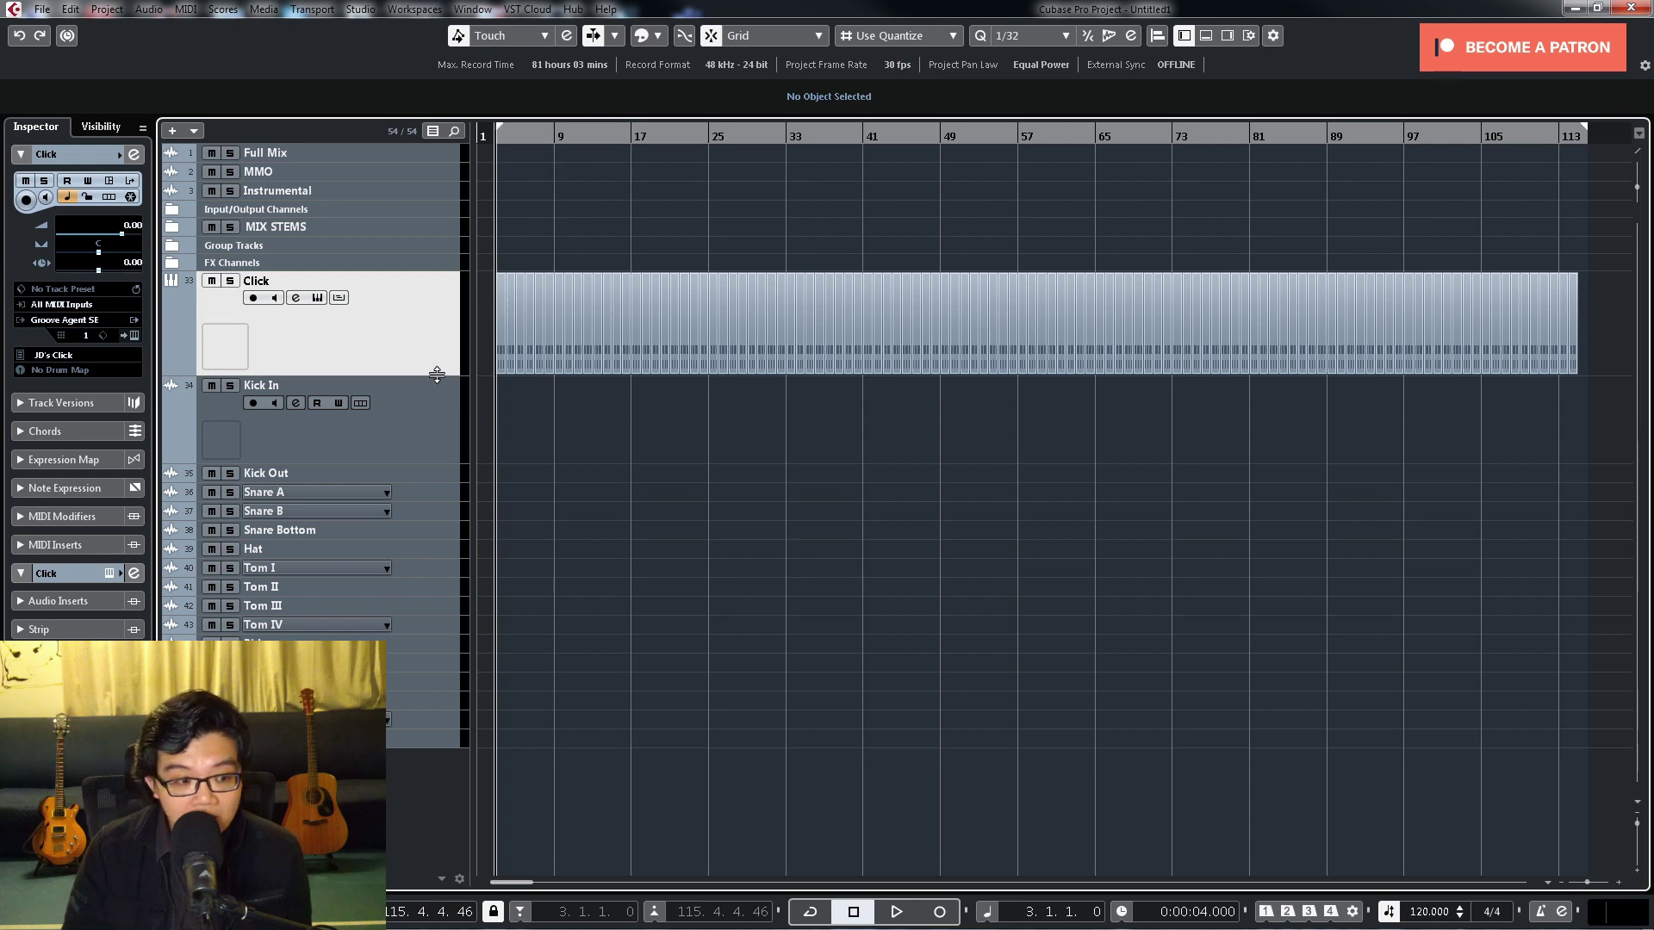
left_click_drag(437, 375, 436, 443)
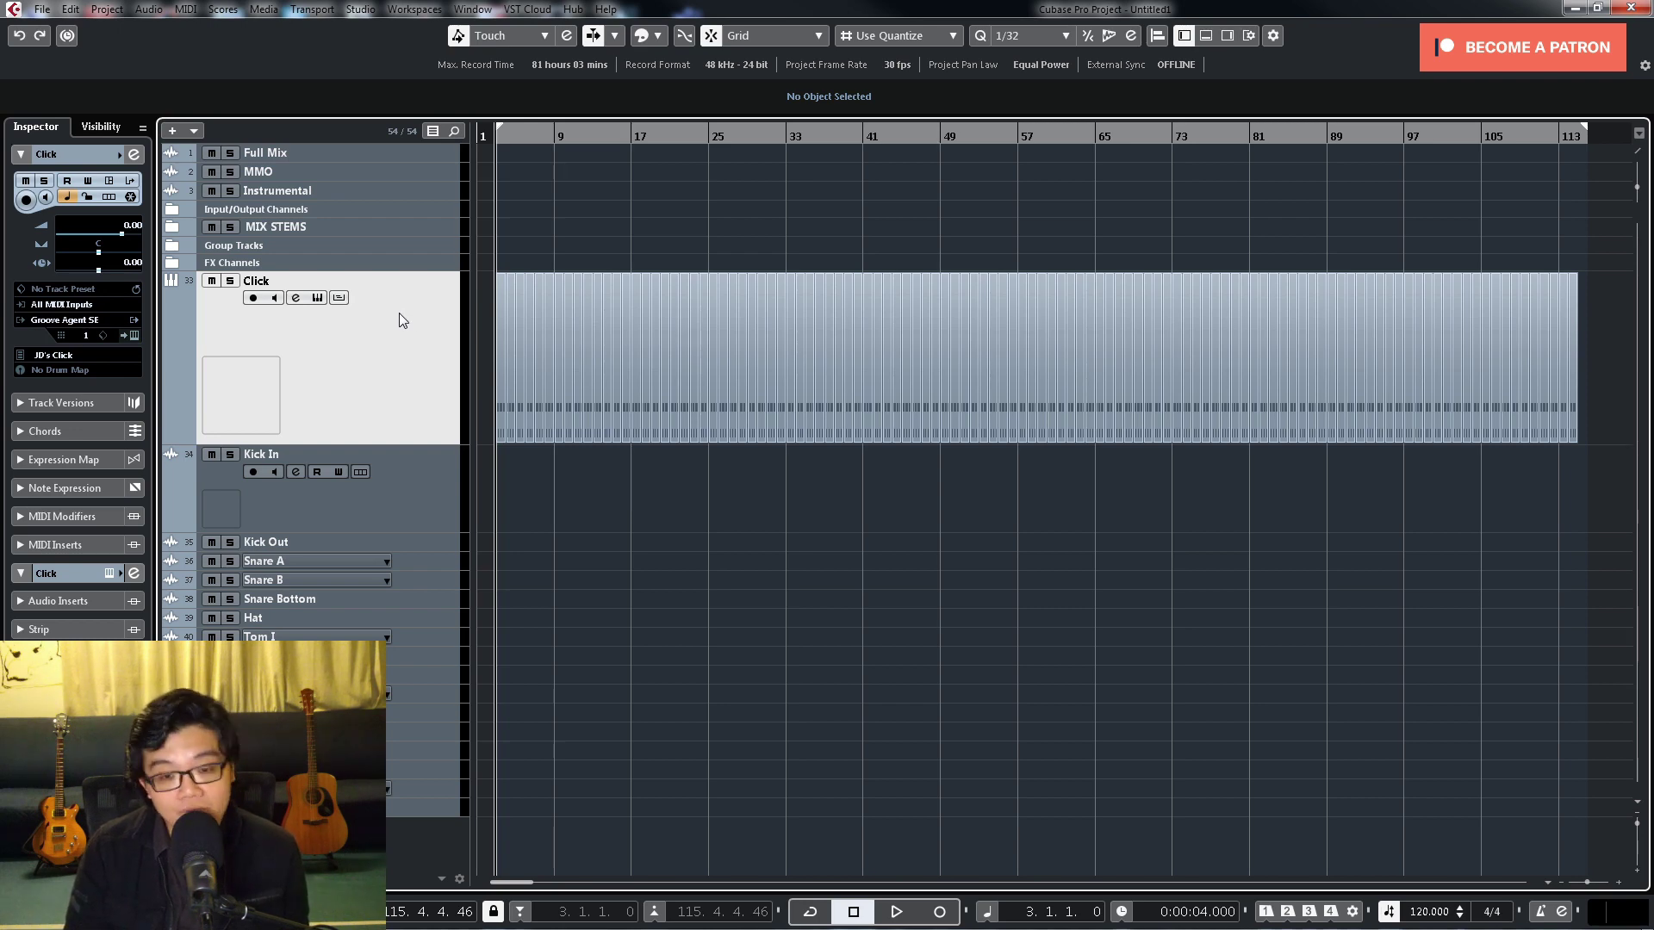
left_click_drag(417, 444, 419, 463)
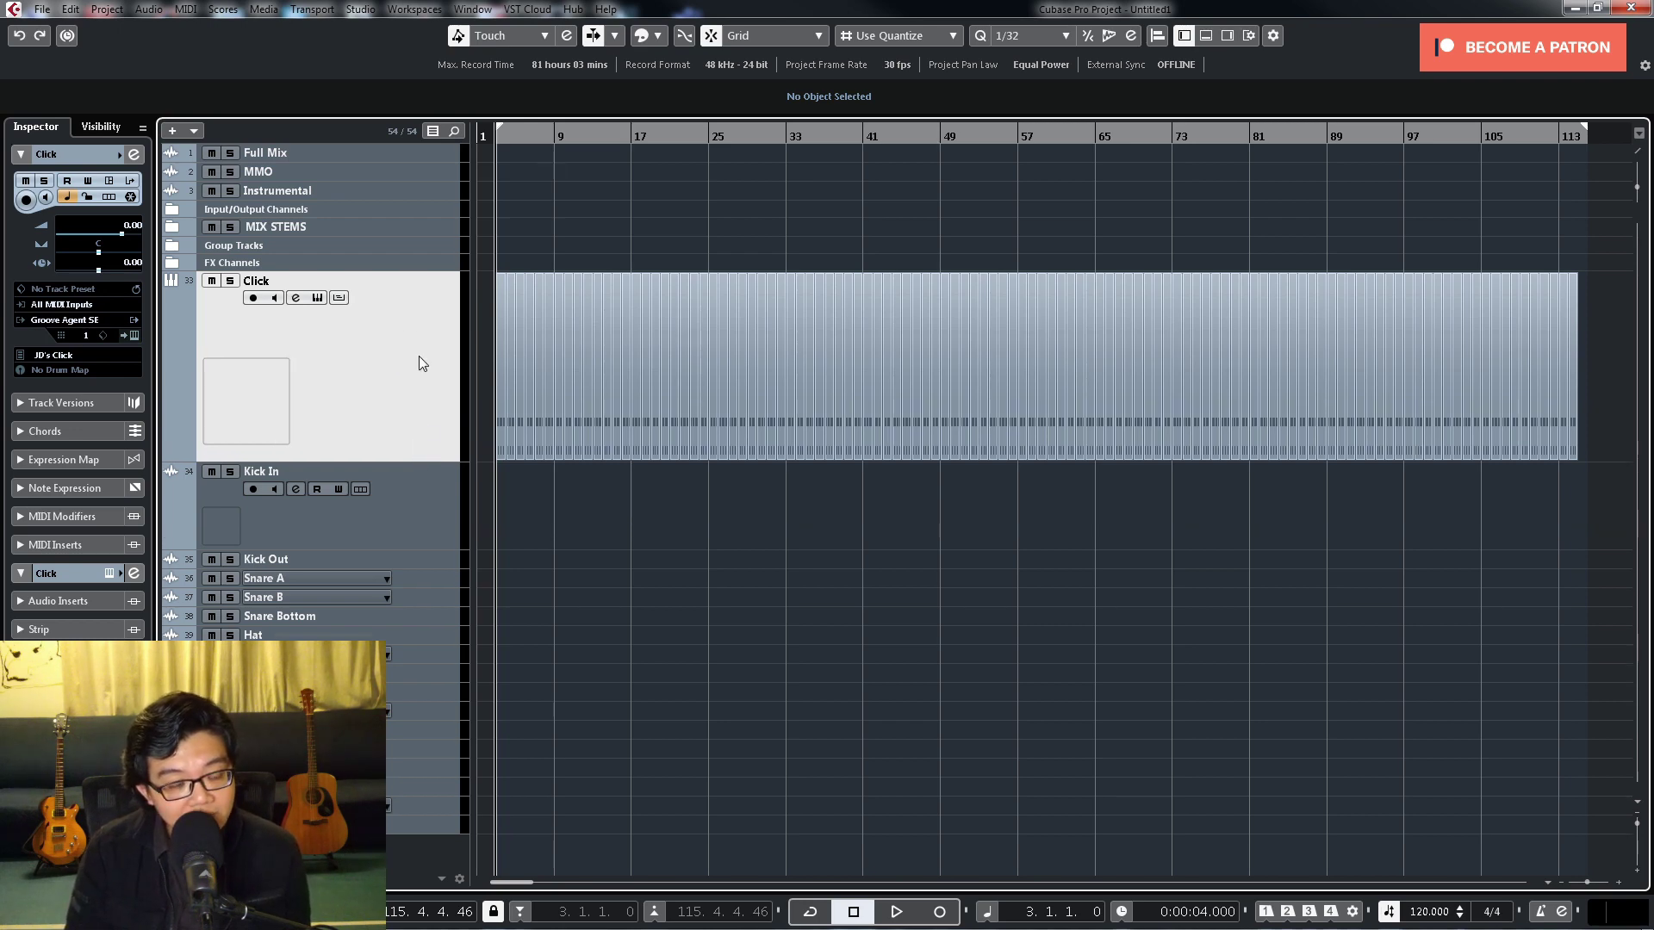
key("h")
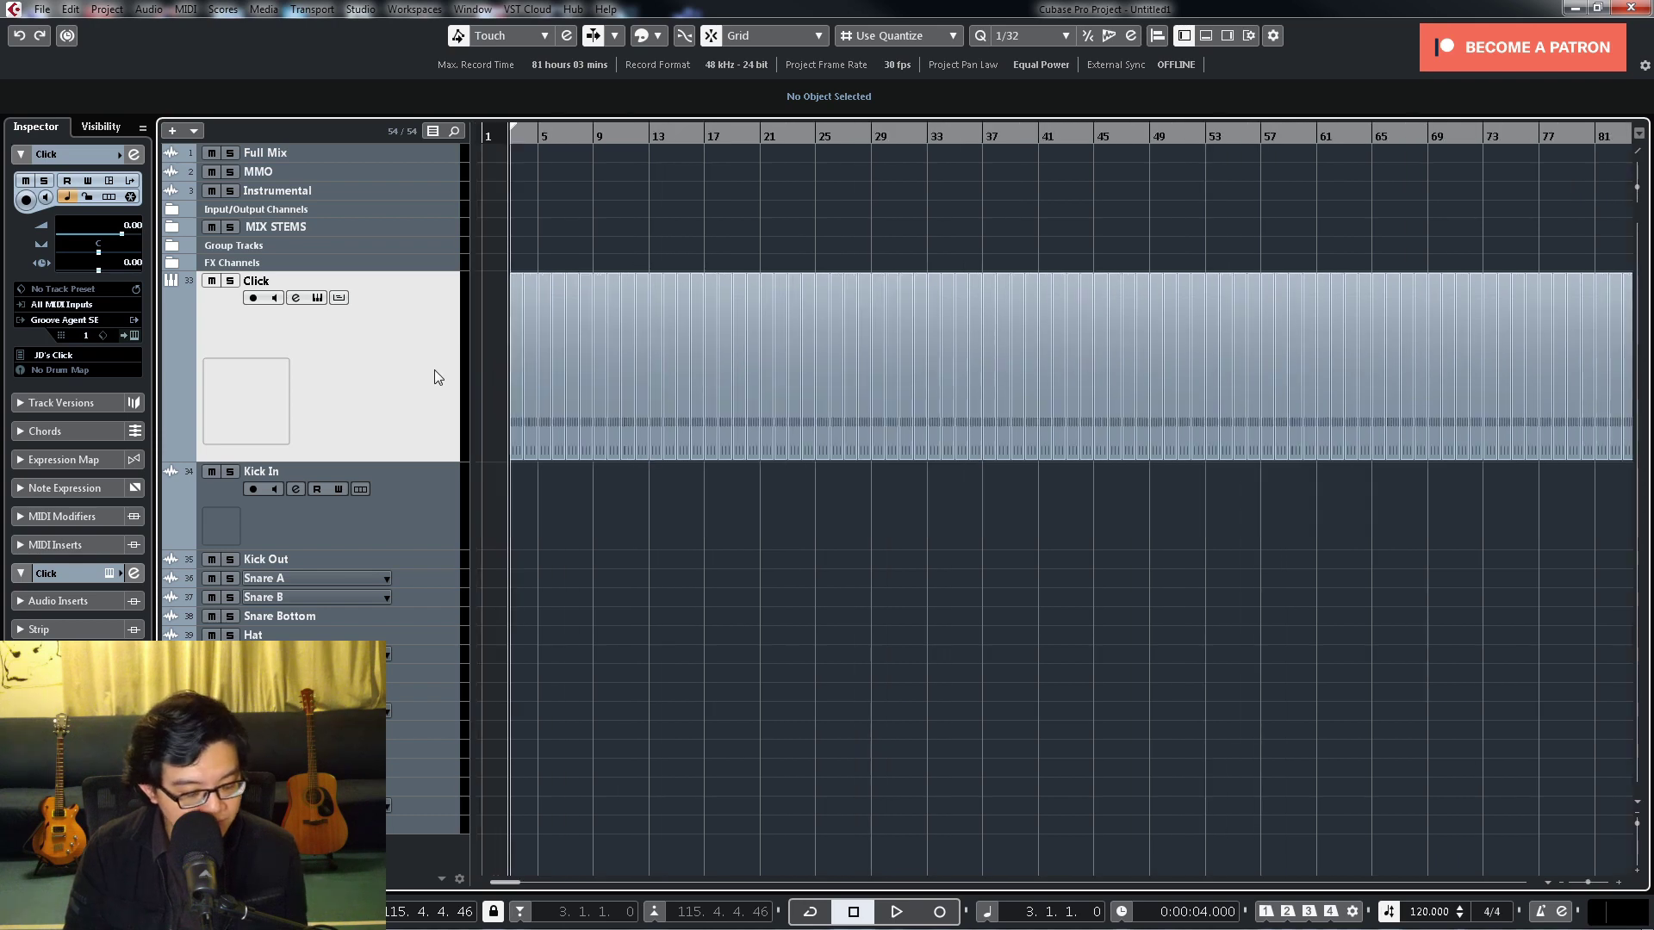
key("h")
key("h")
key("h")
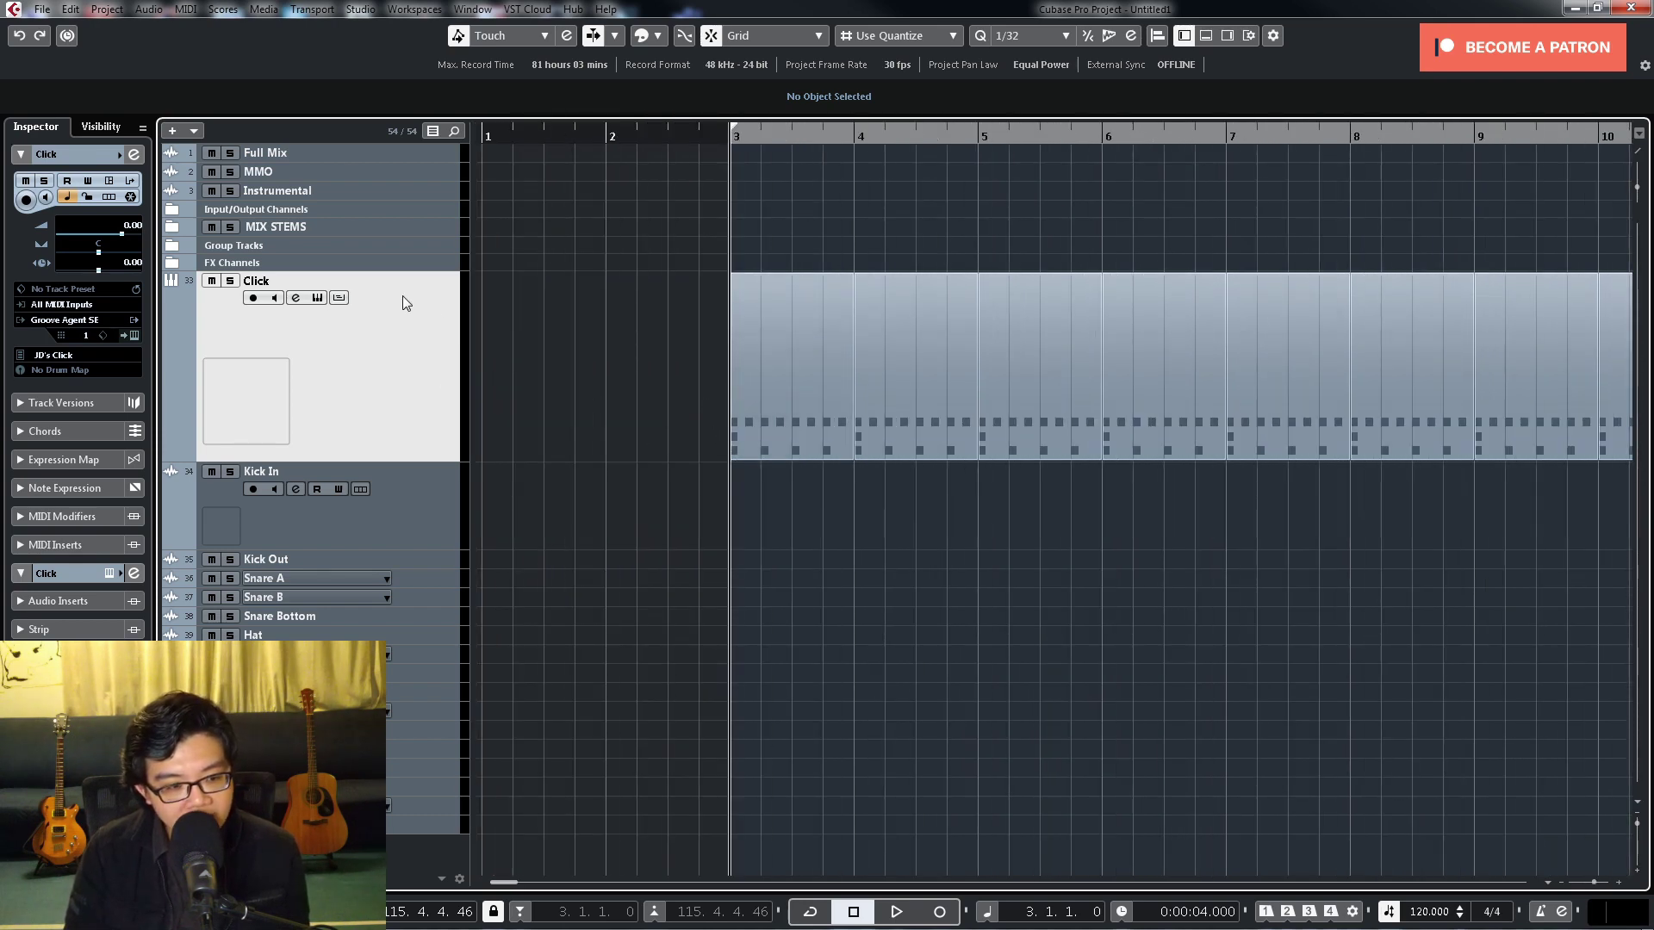
left_click(338, 297)
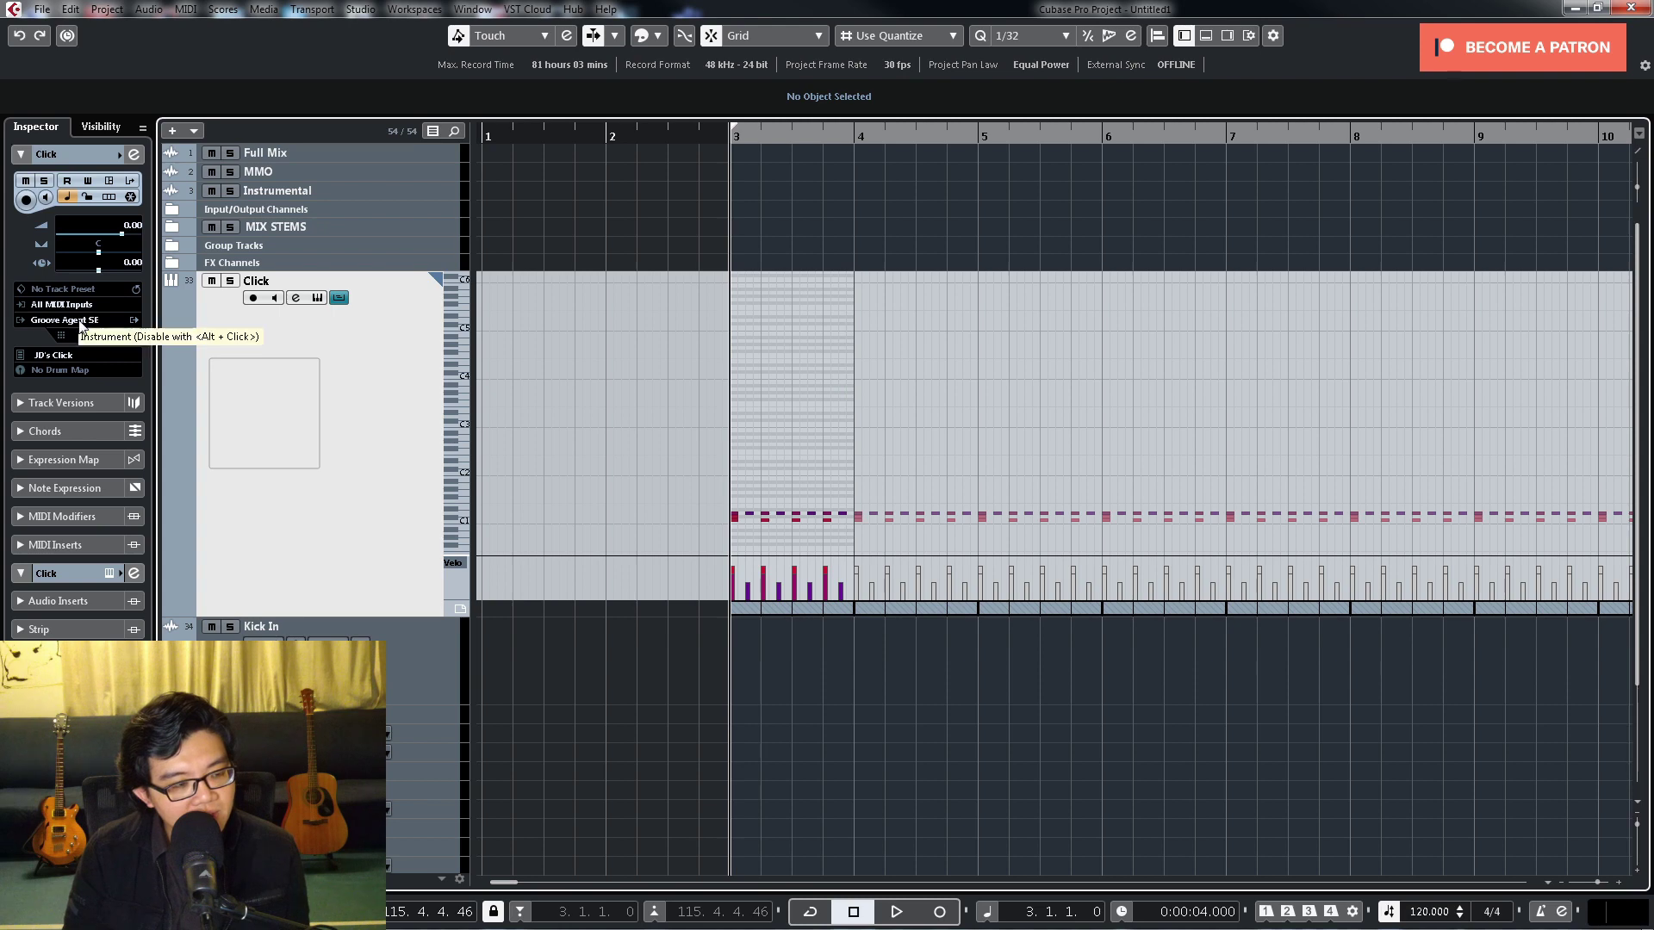
Step: Examine the Click track's Groove Agent SE kit and its Cabasa pad, close the instrument and leave in-place editing
mouse_move(132, 328)
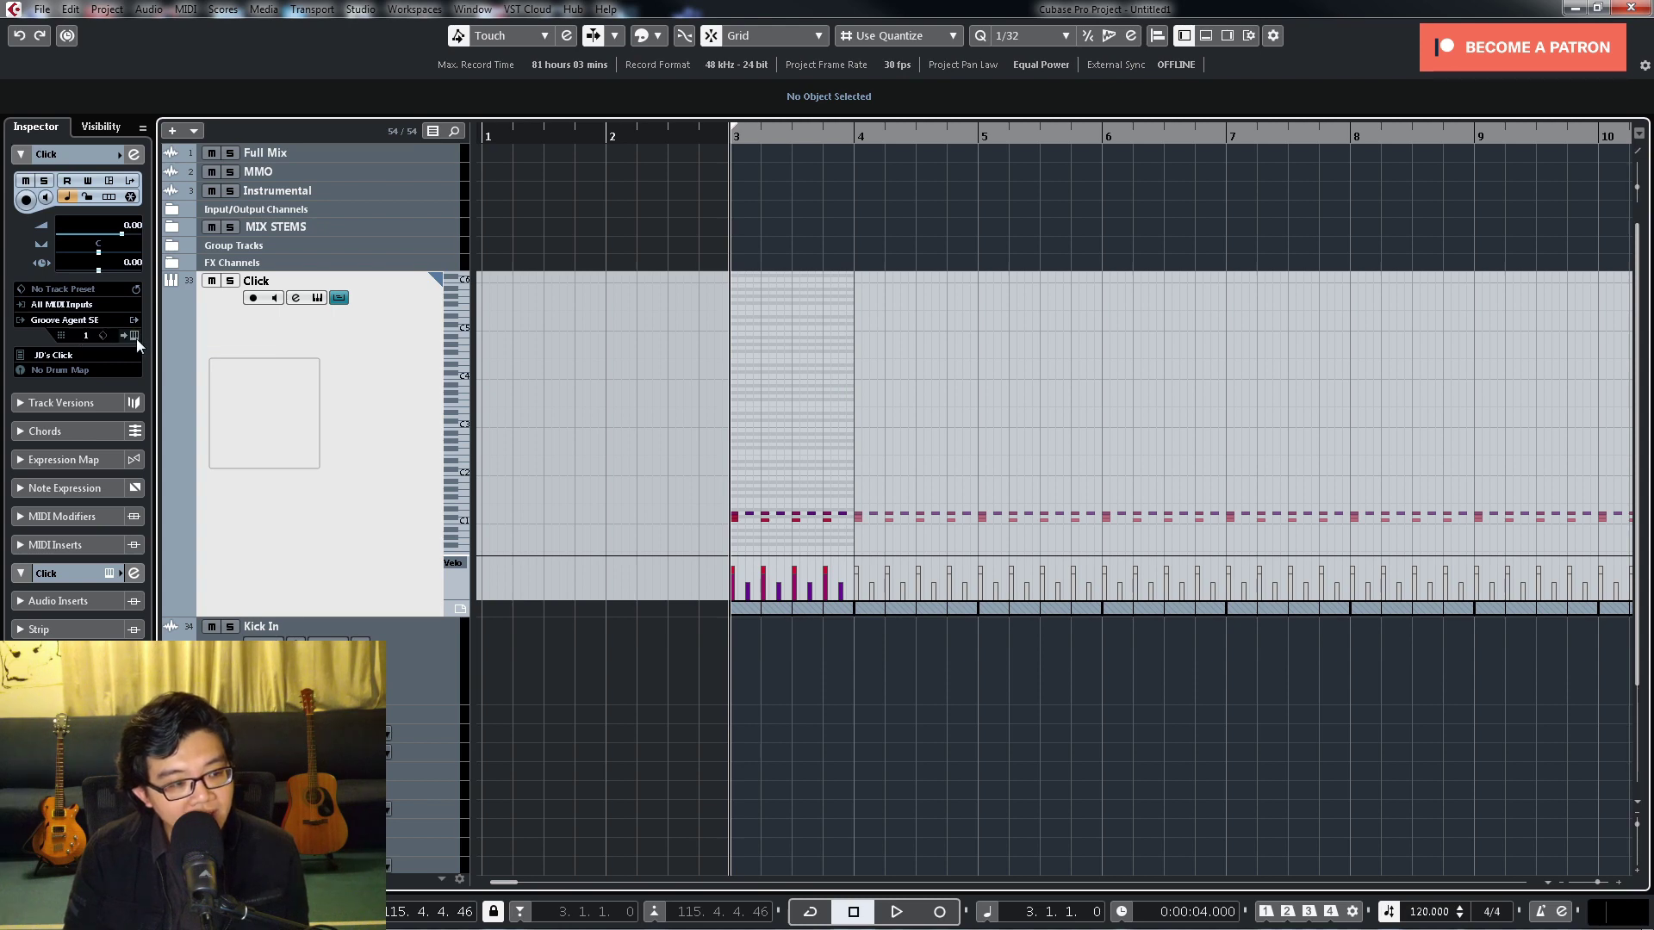
left_click(135, 336)
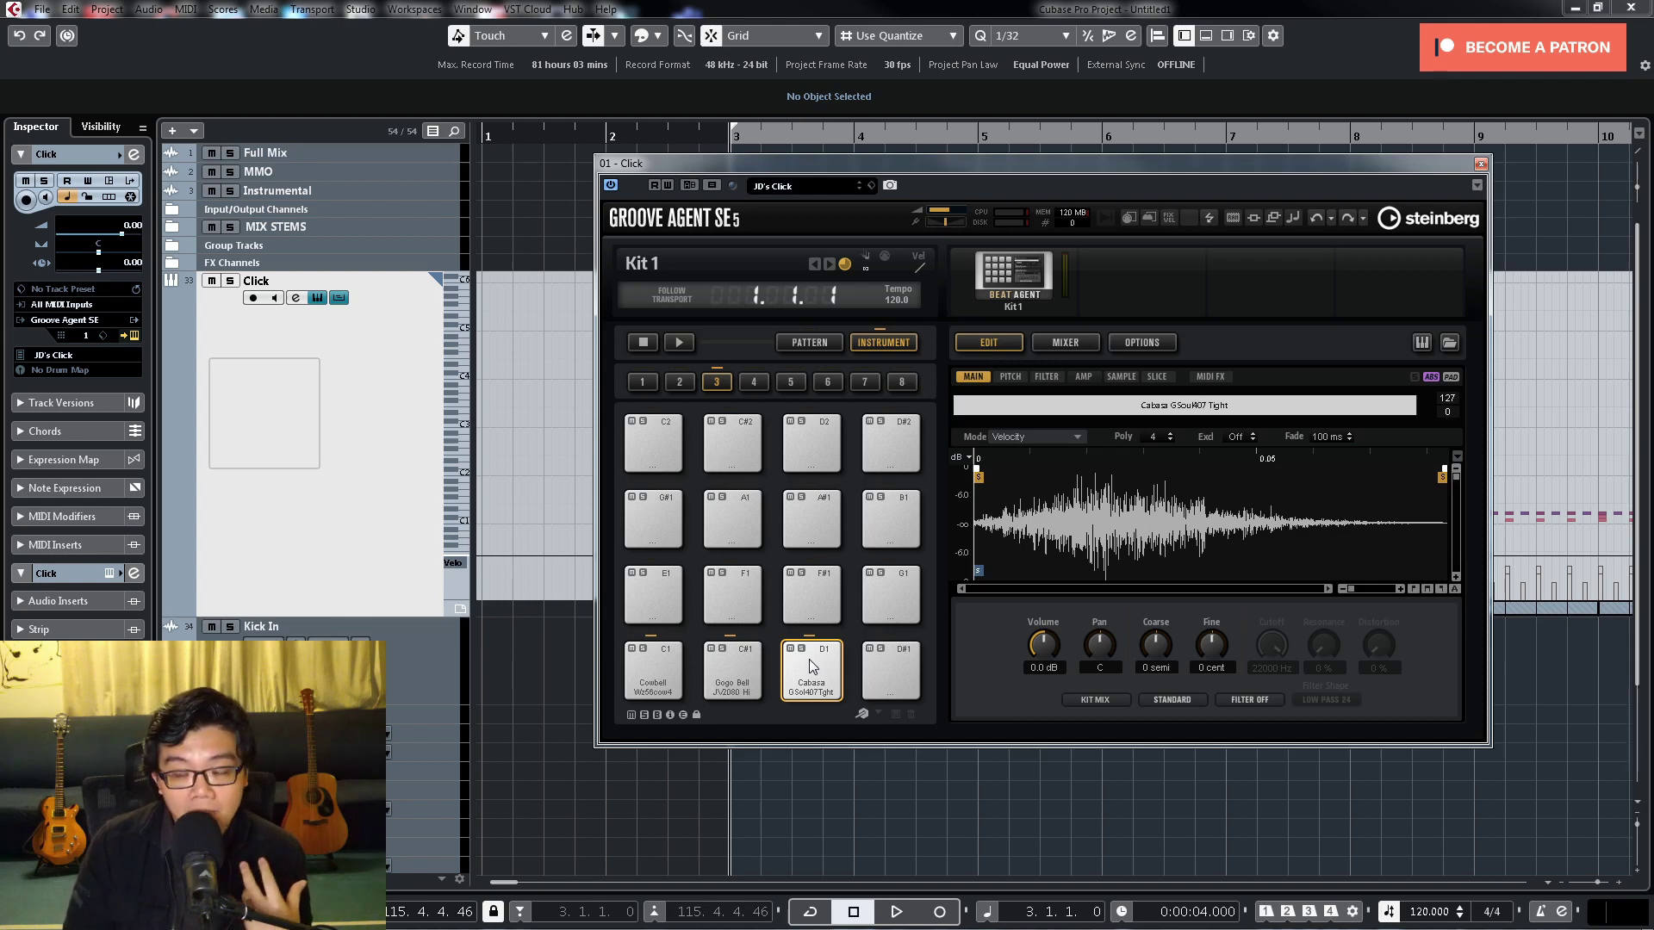
left_click(1481, 163)
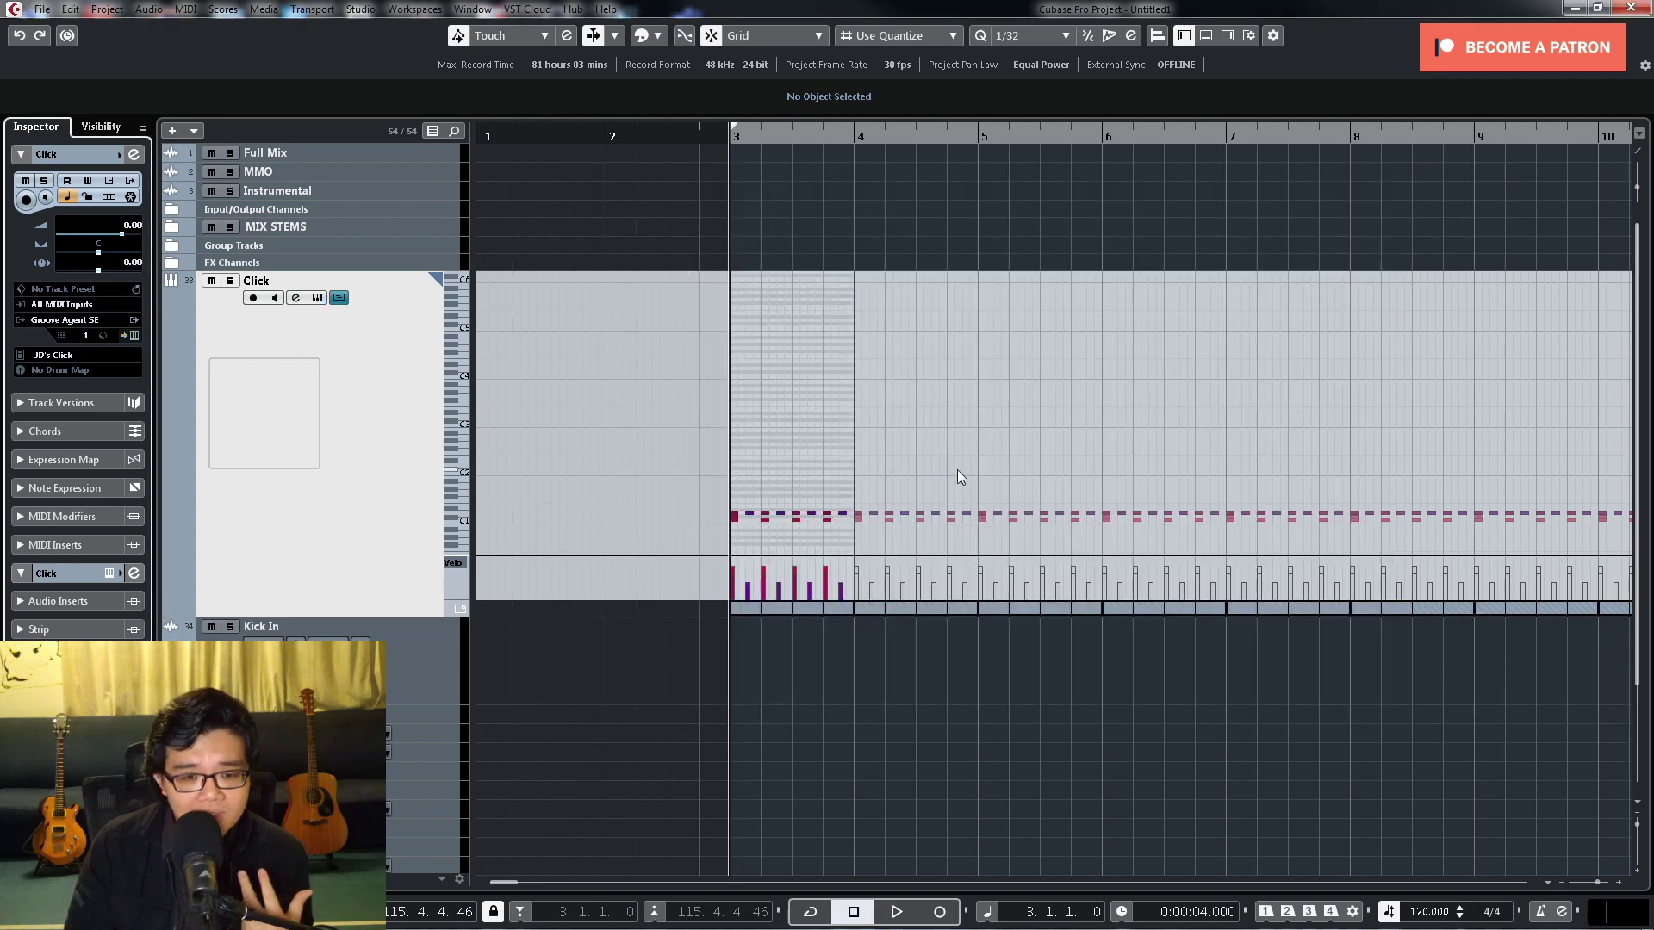
left_click(339, 298)
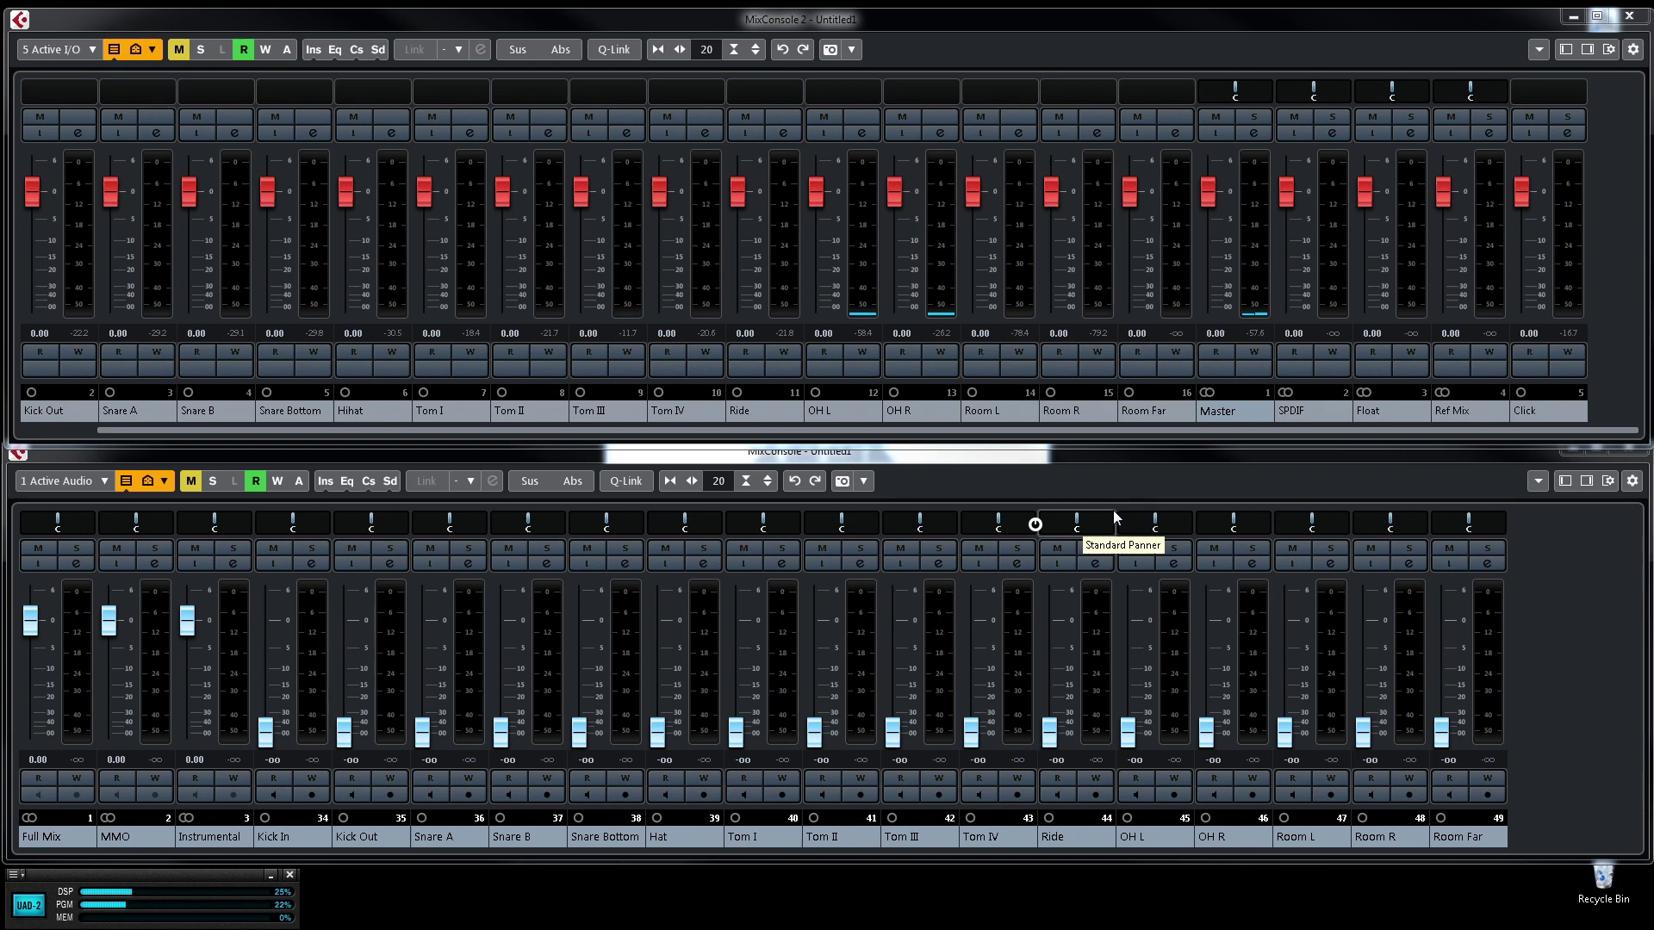
Step: Review the MixConsole's channel type filter and its saved configurations, keeping Active Audio selected
left_click(127, 481)
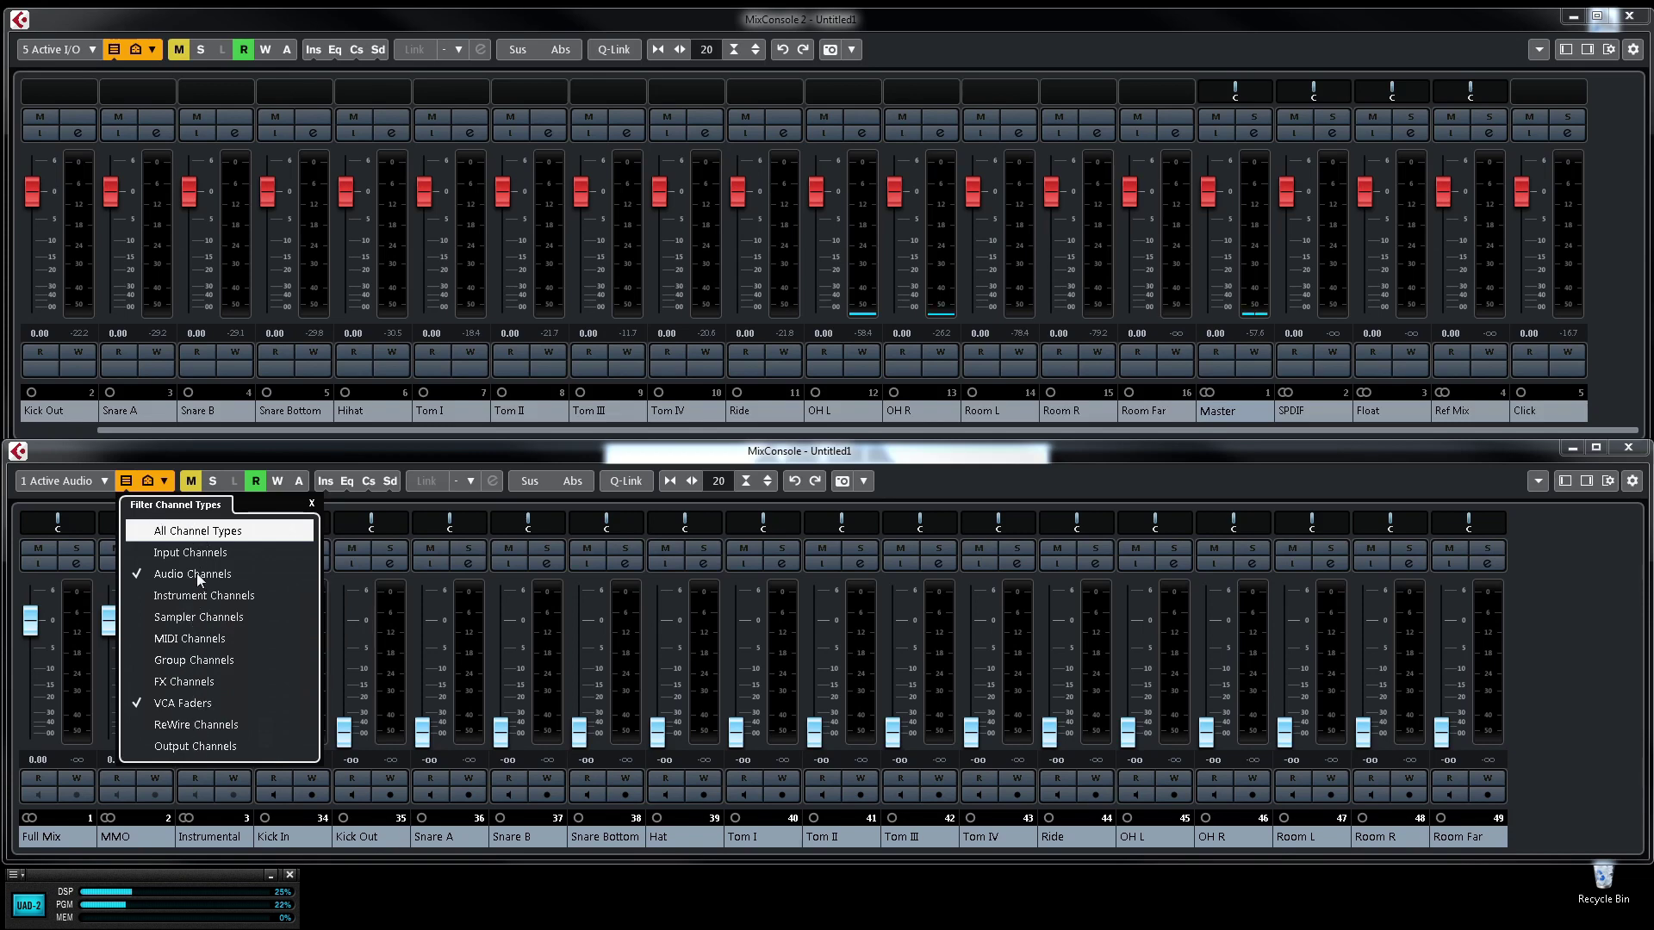
left_click(272, 453)
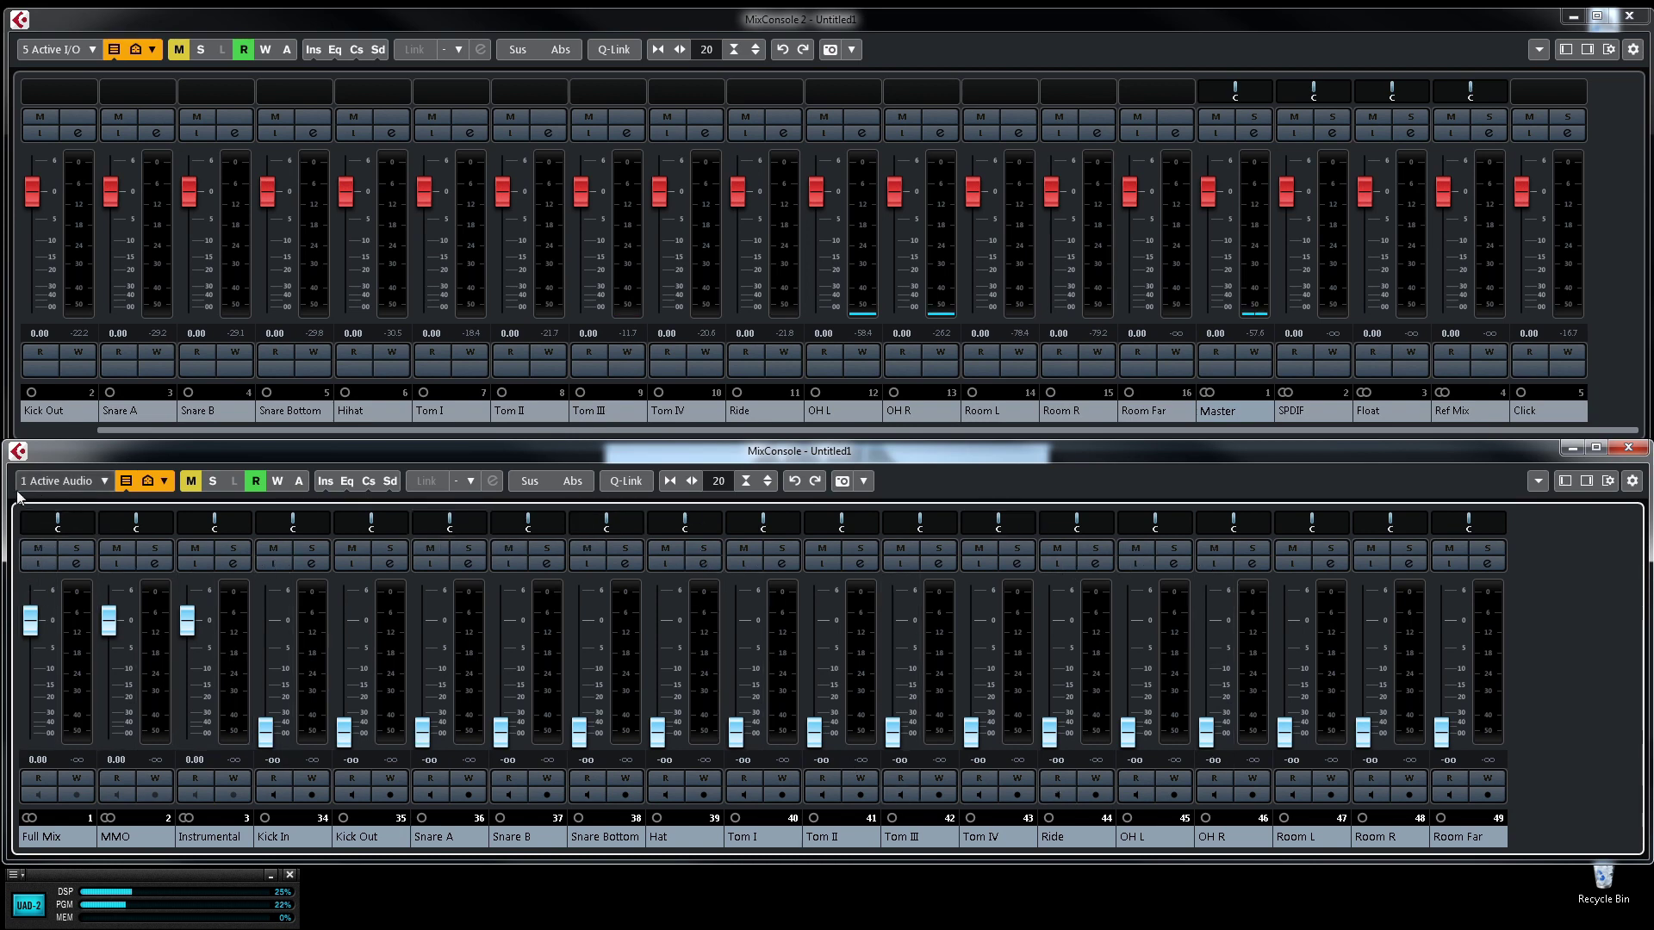
left_click(105, 483)
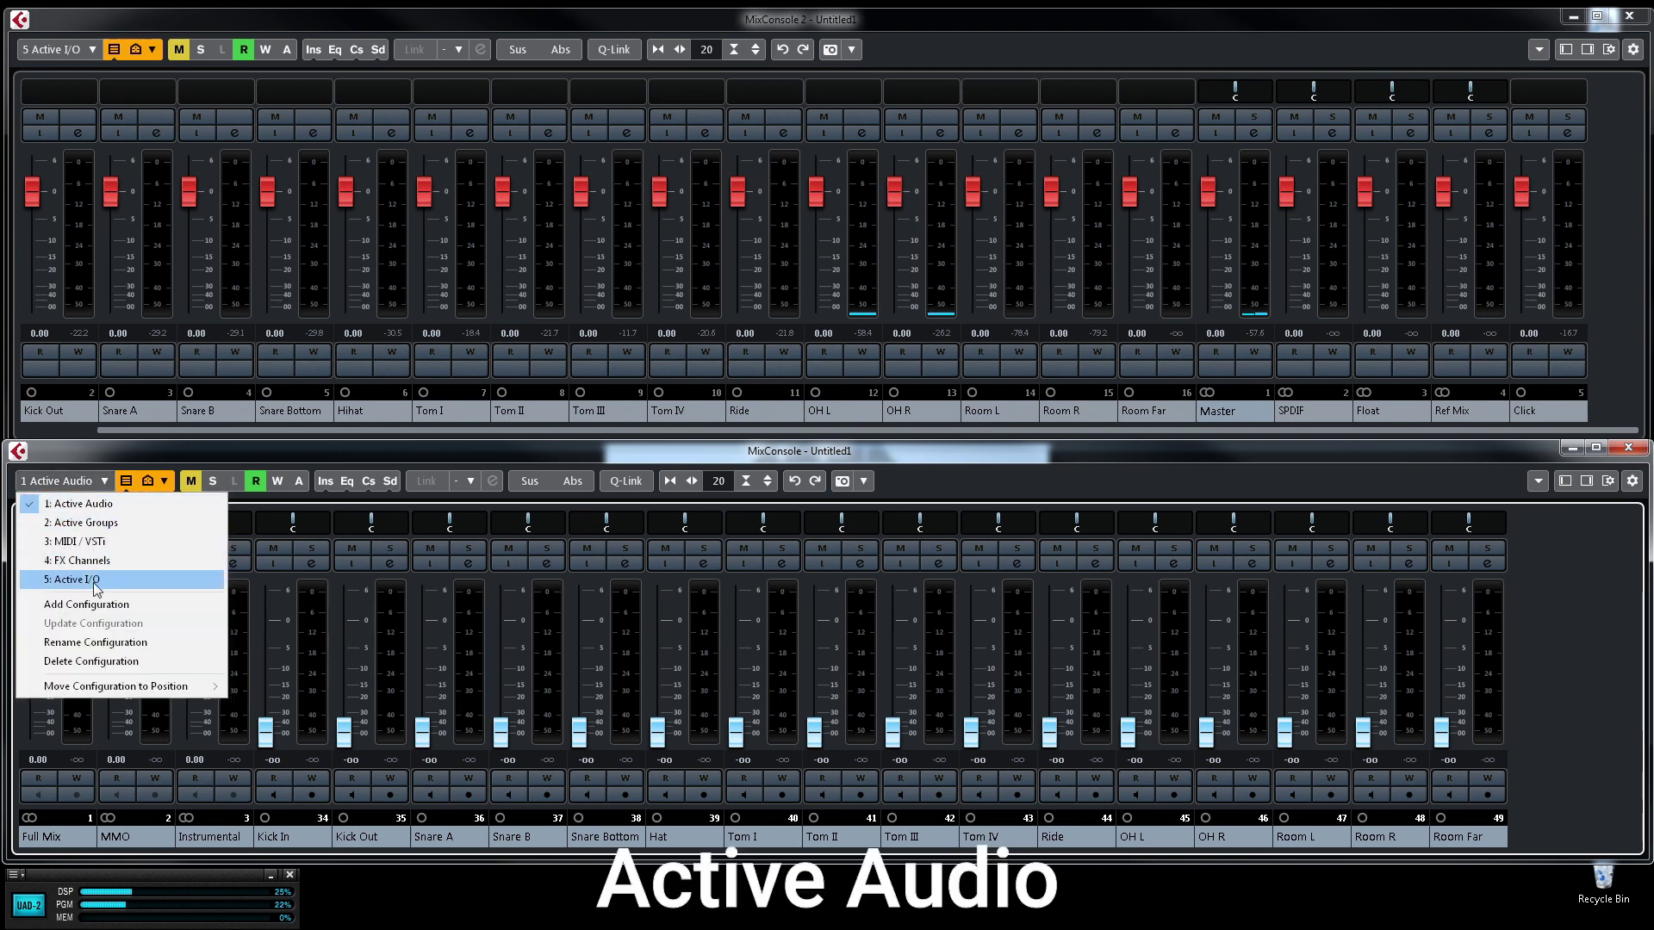
left_click(92, 504)
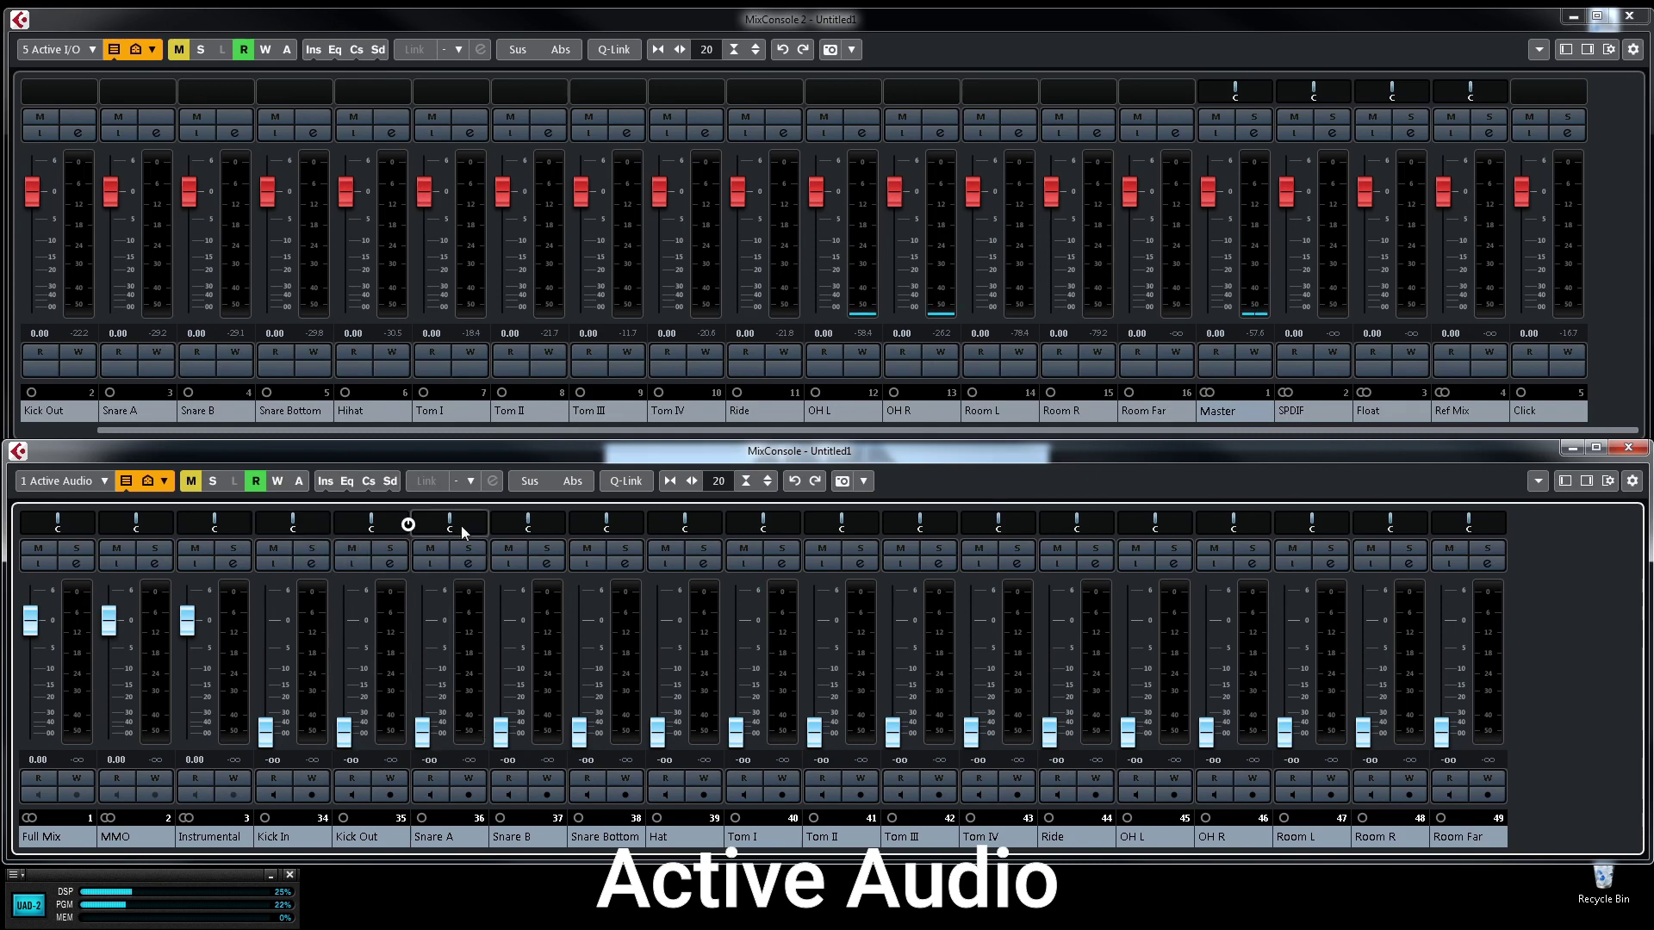
Step: Check the Kick In channel's output routing destinations and close its channel settings
left_click(312, 564)
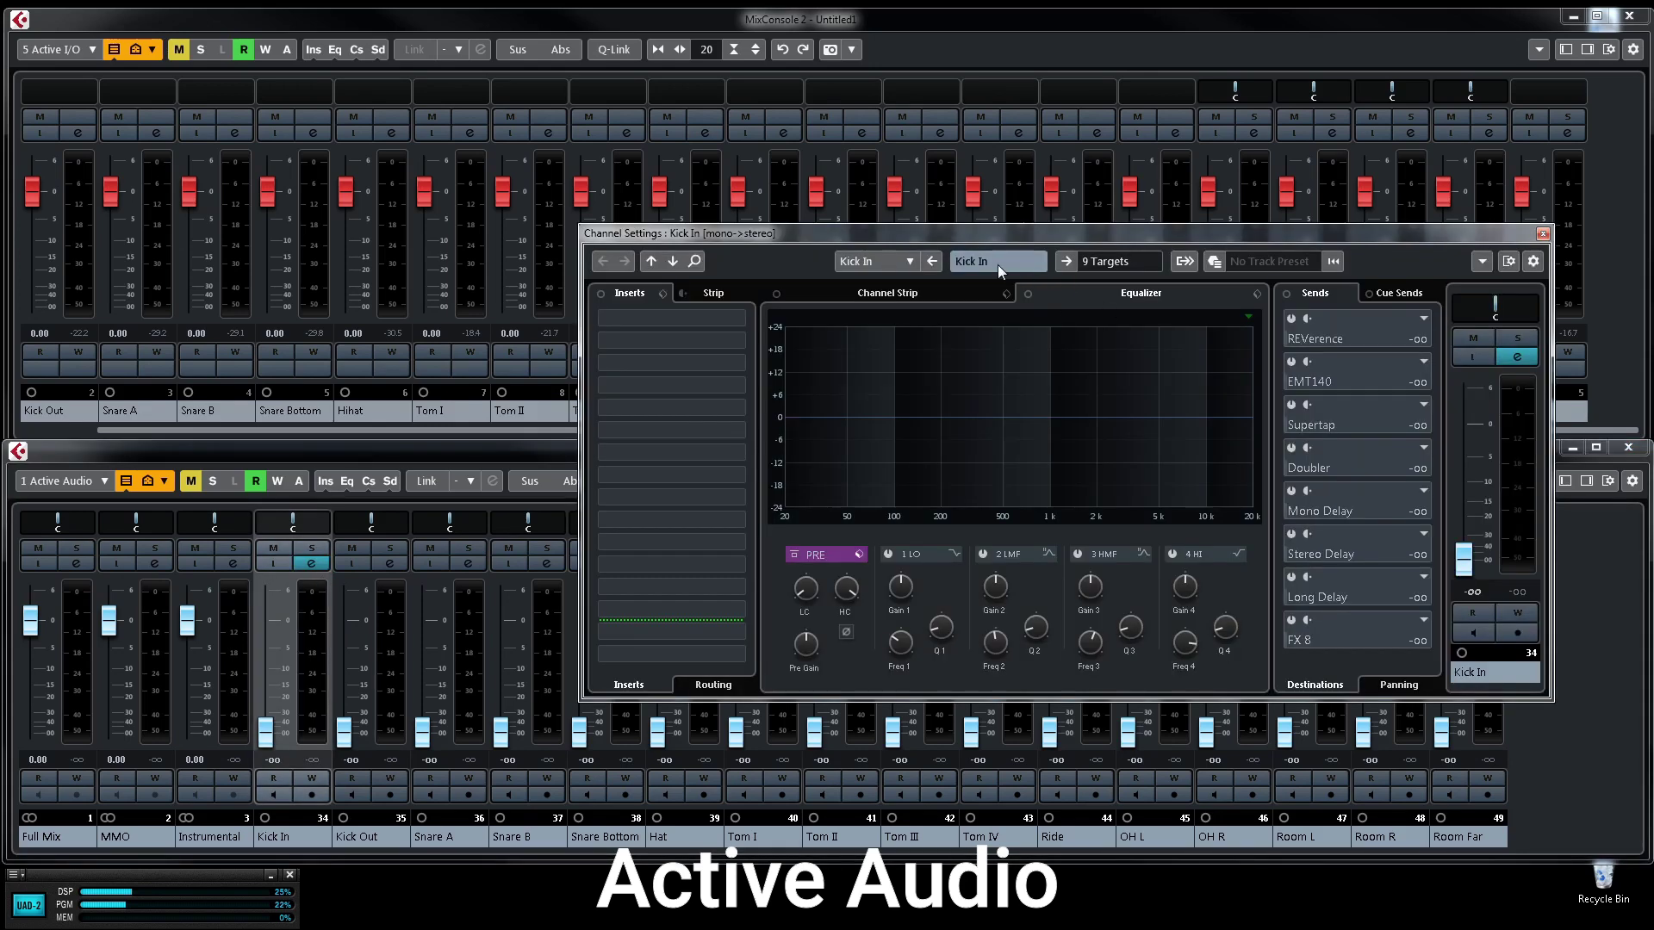
left_click(1112, 263)
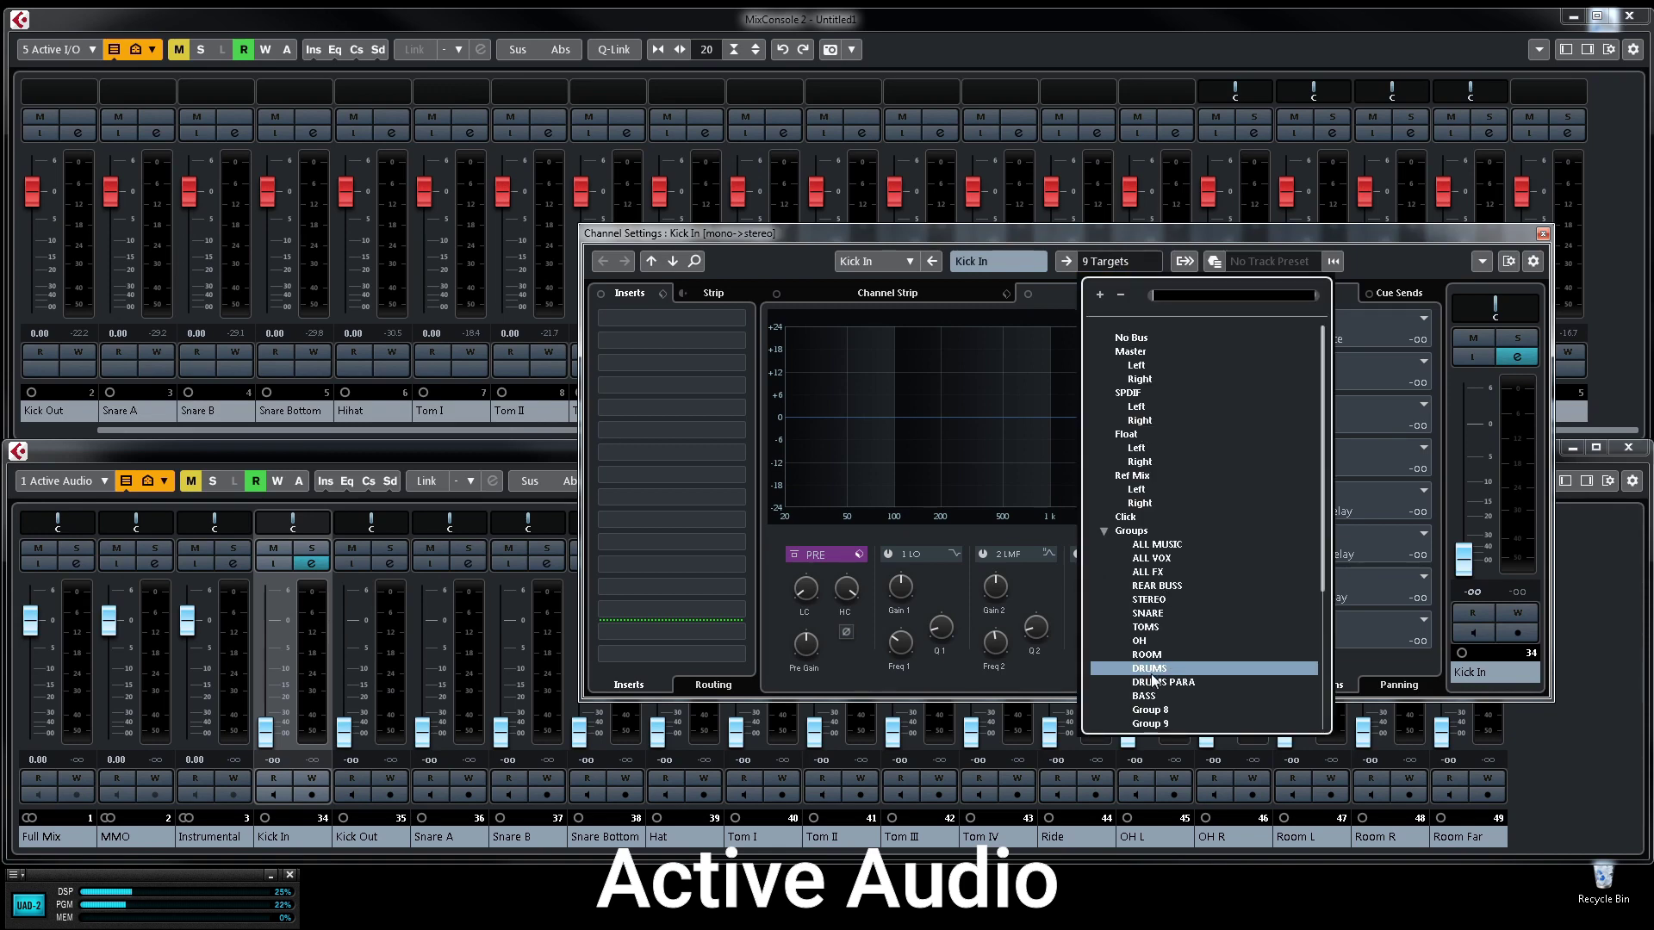
left_click(1545, 236)
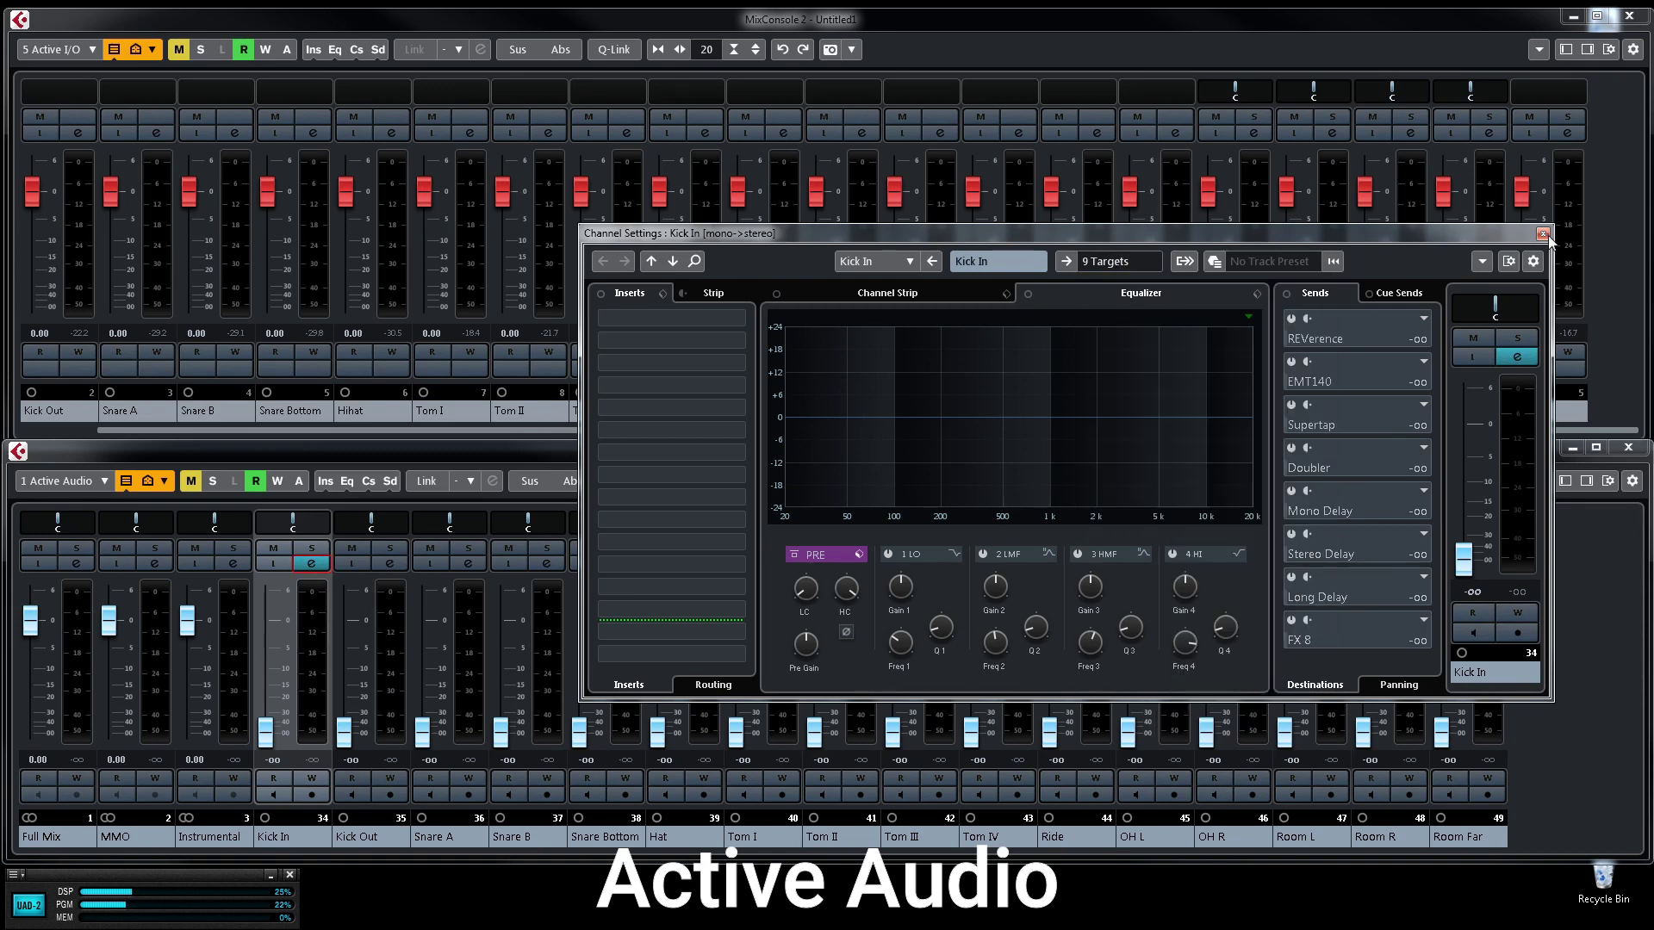
left_click(1543, 234)
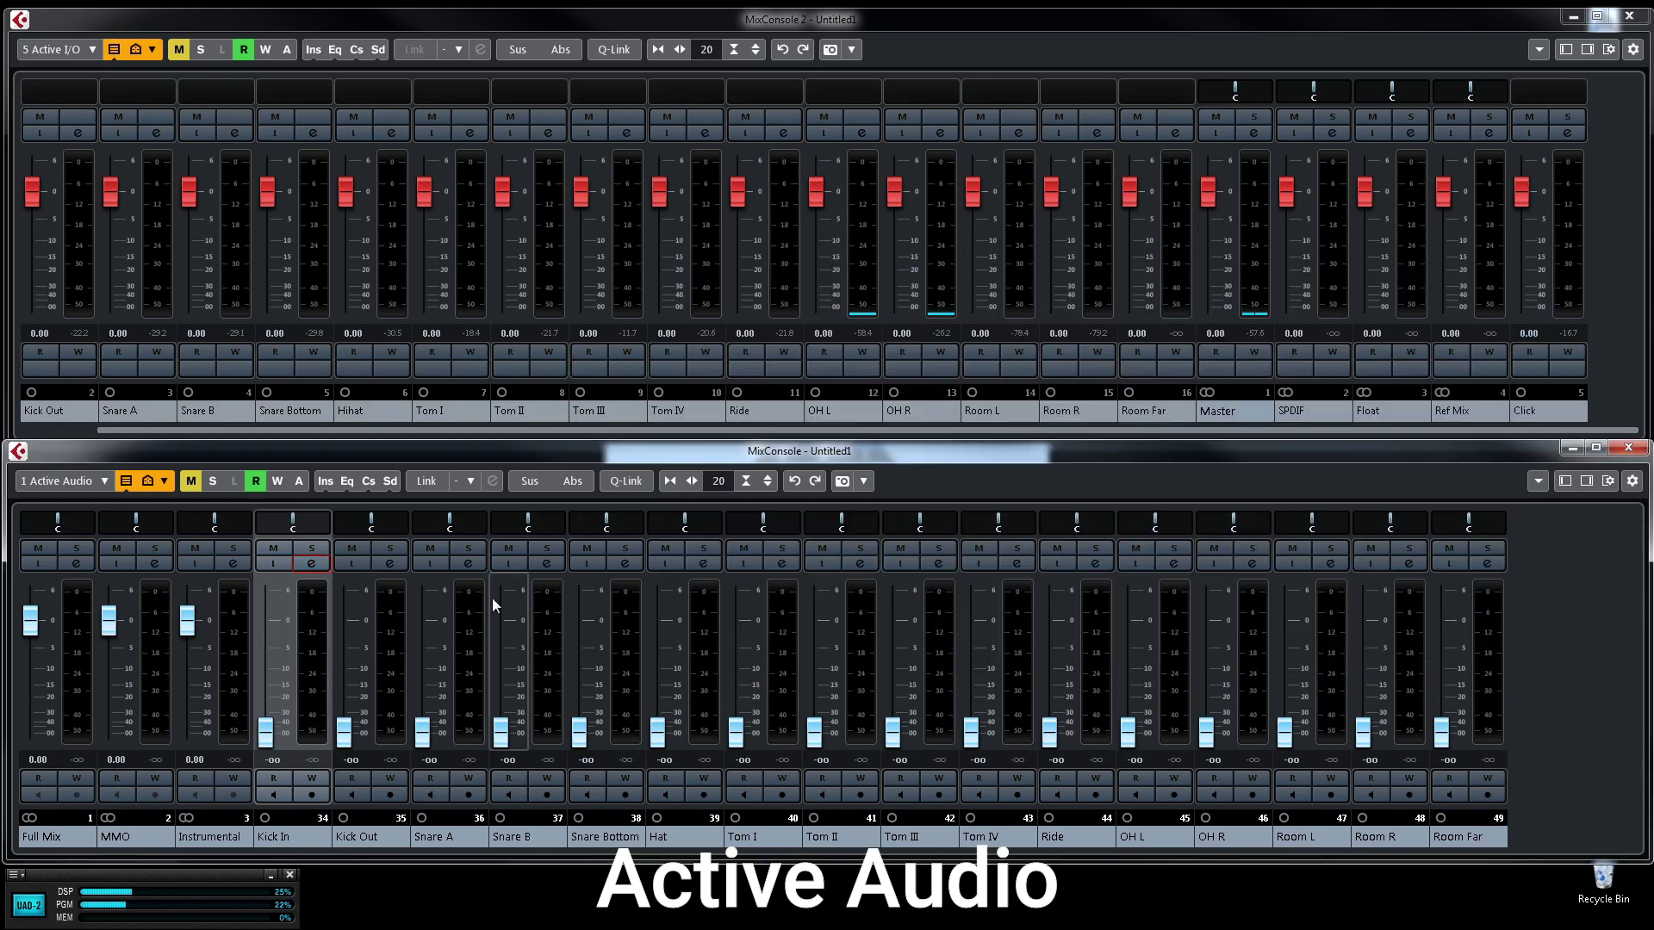
Step: Check the Snare A channel's output routing destinations and close its channel settings
left_click(467, 563)
left_click(1109, 262)
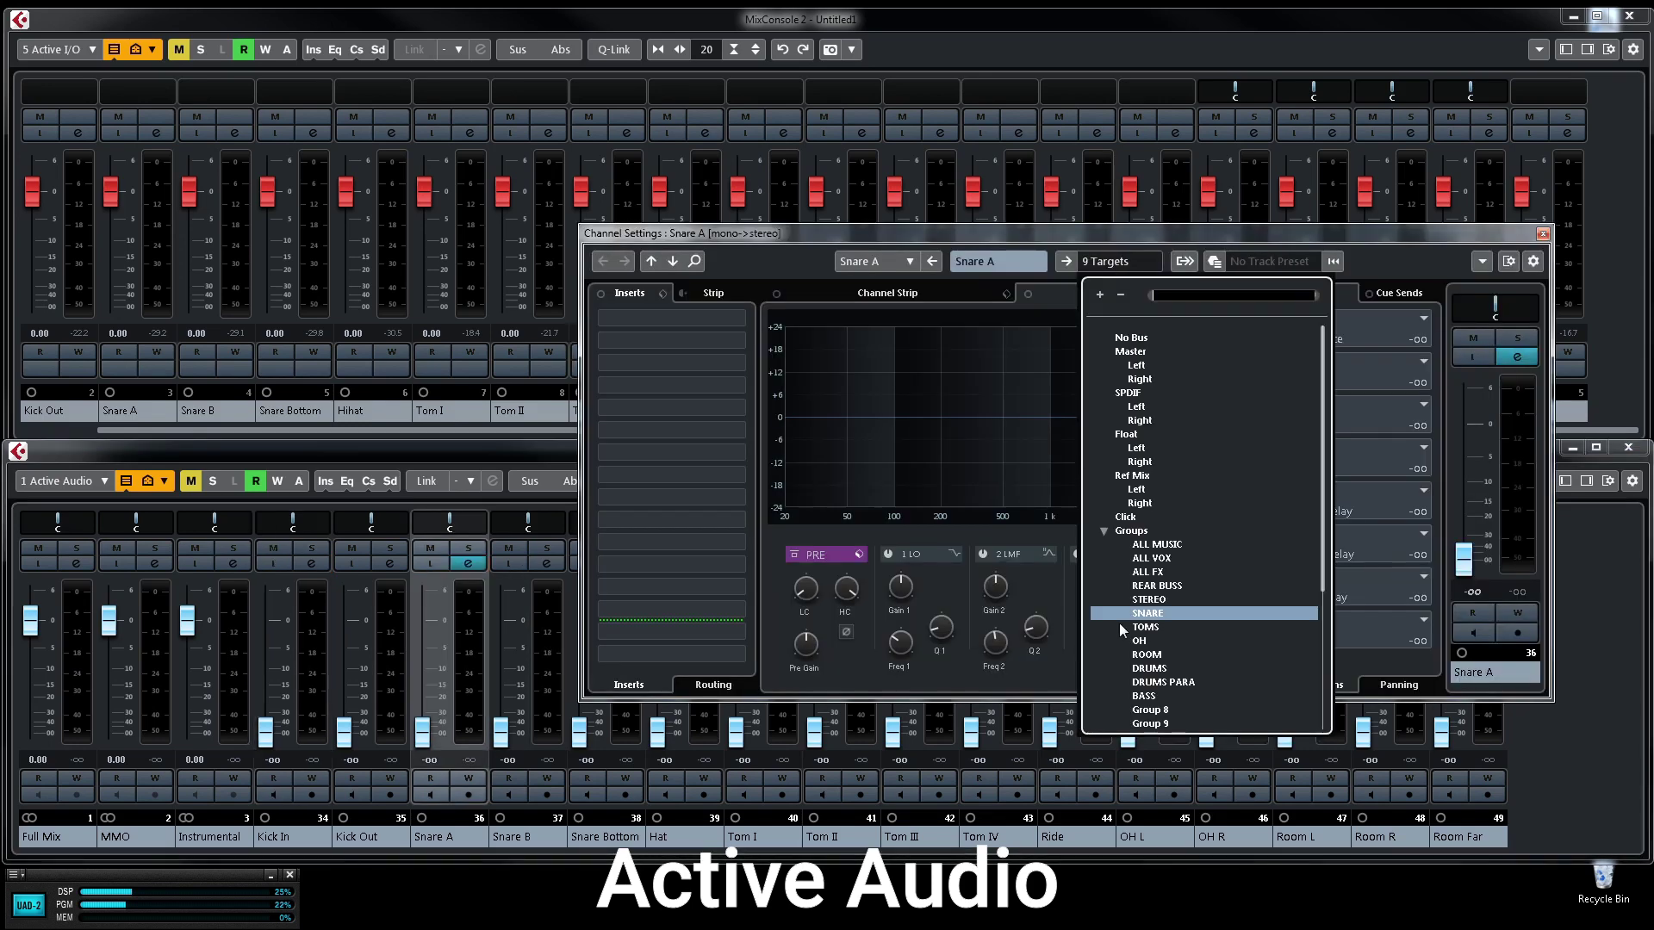
left_click(1551, 239)
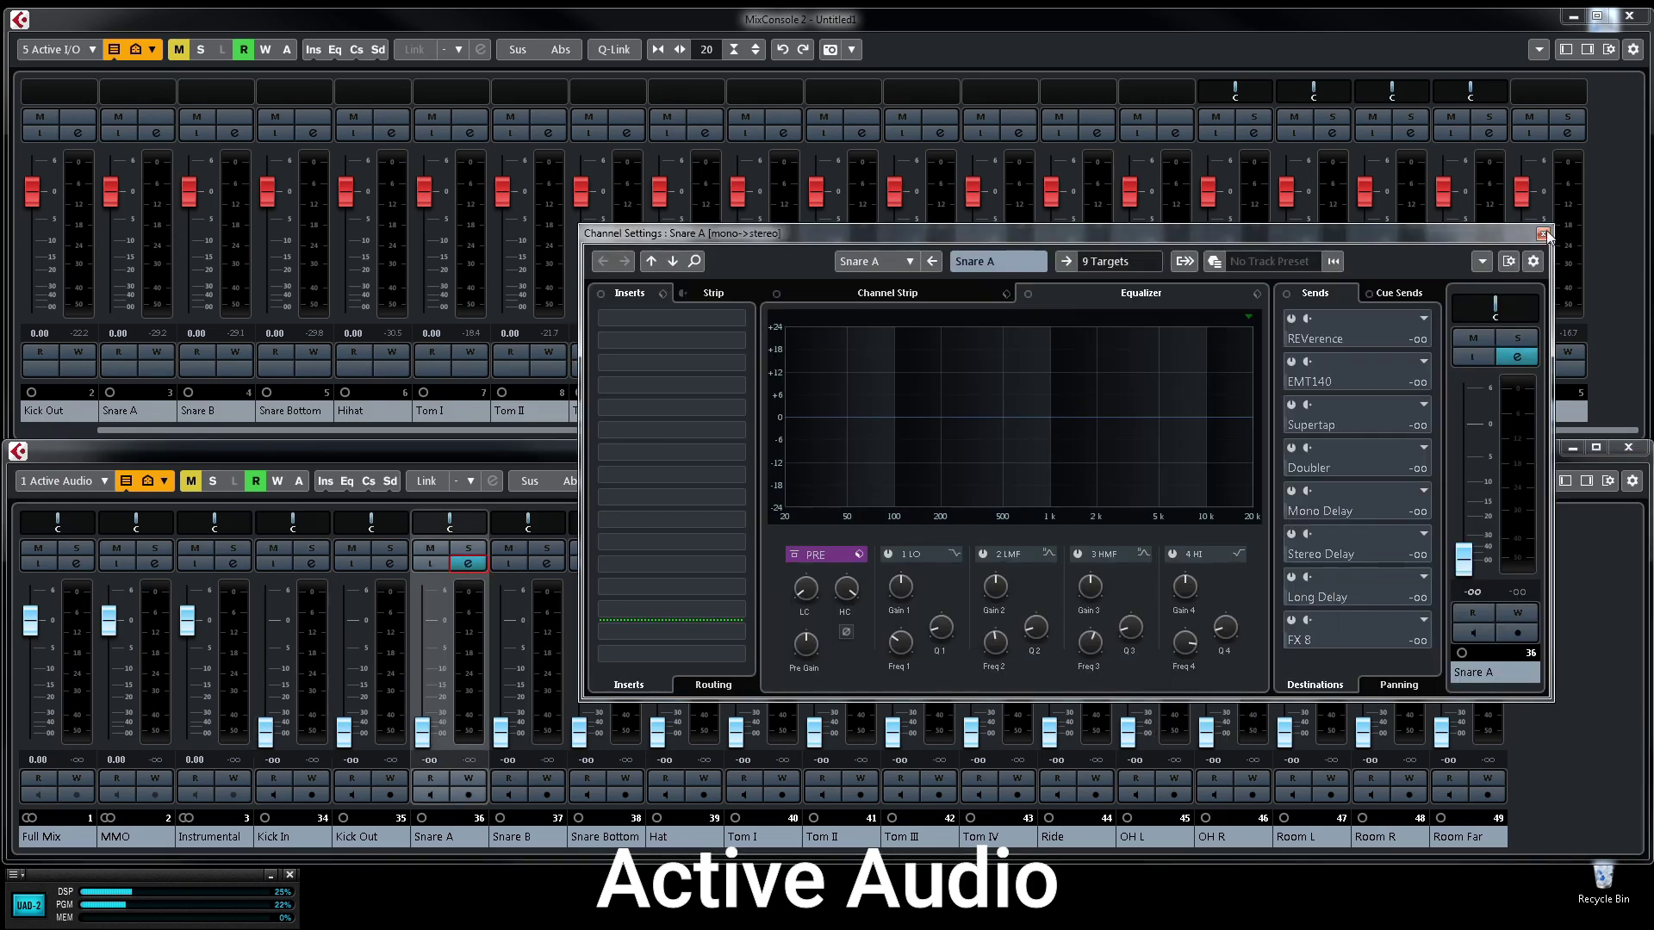
left_click(1542, 234)
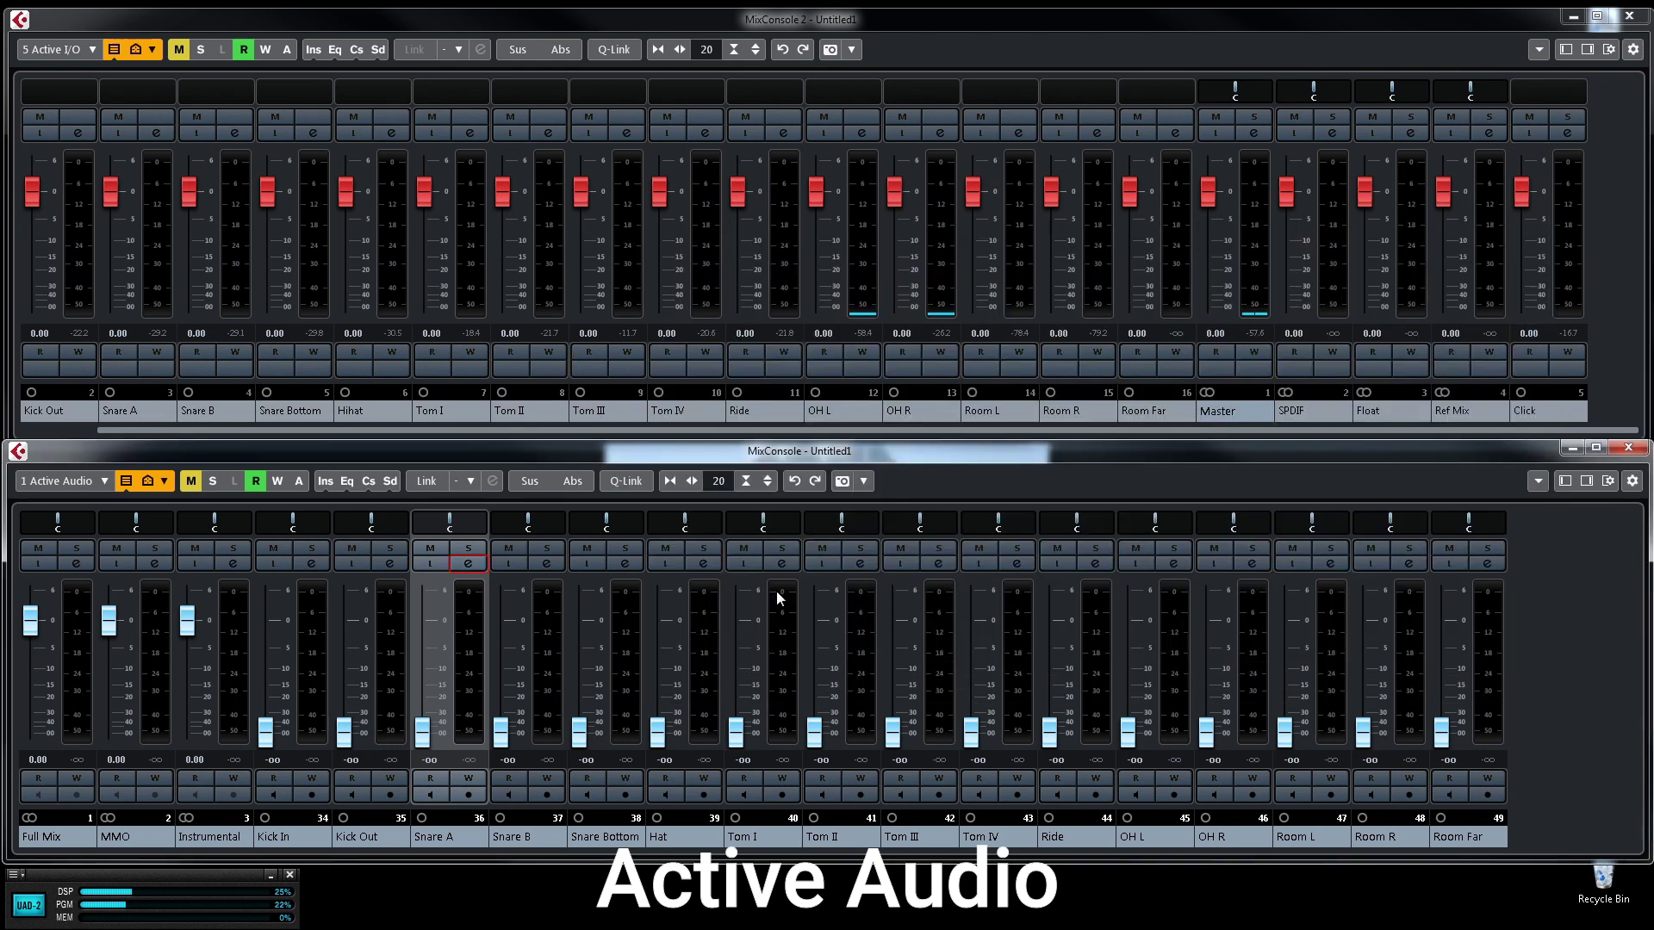
Step: Check the output routing of the Hat channel and the following Tom I channel, and close the channel settings
left_click(706, 564)
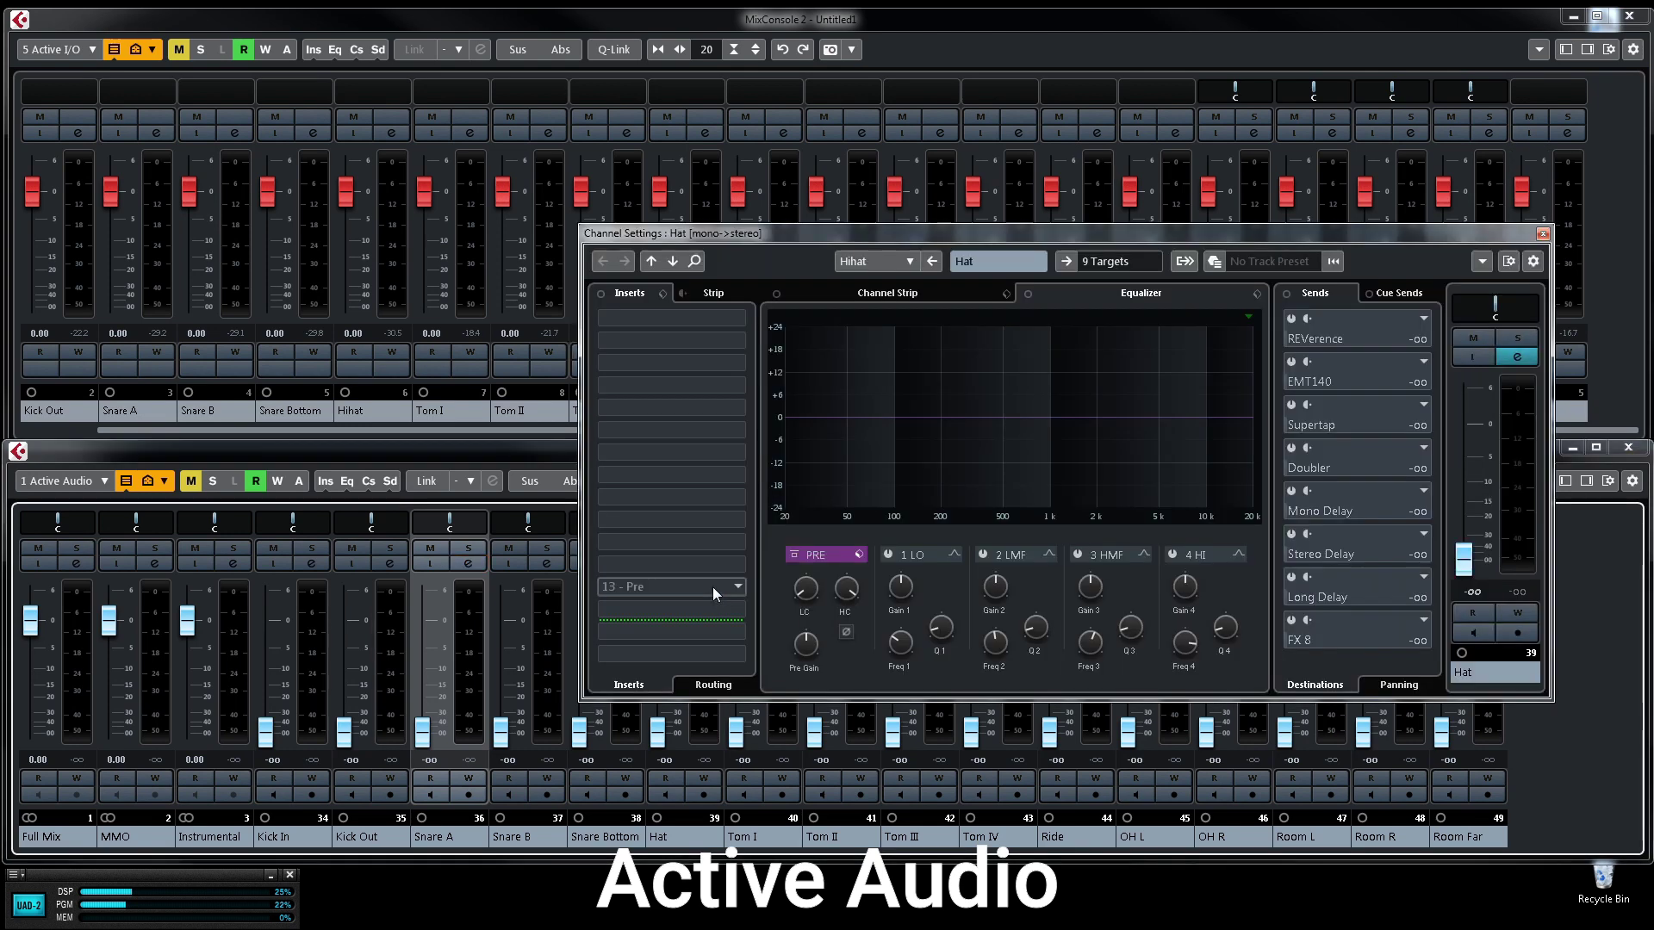
left_click(1116, 263)
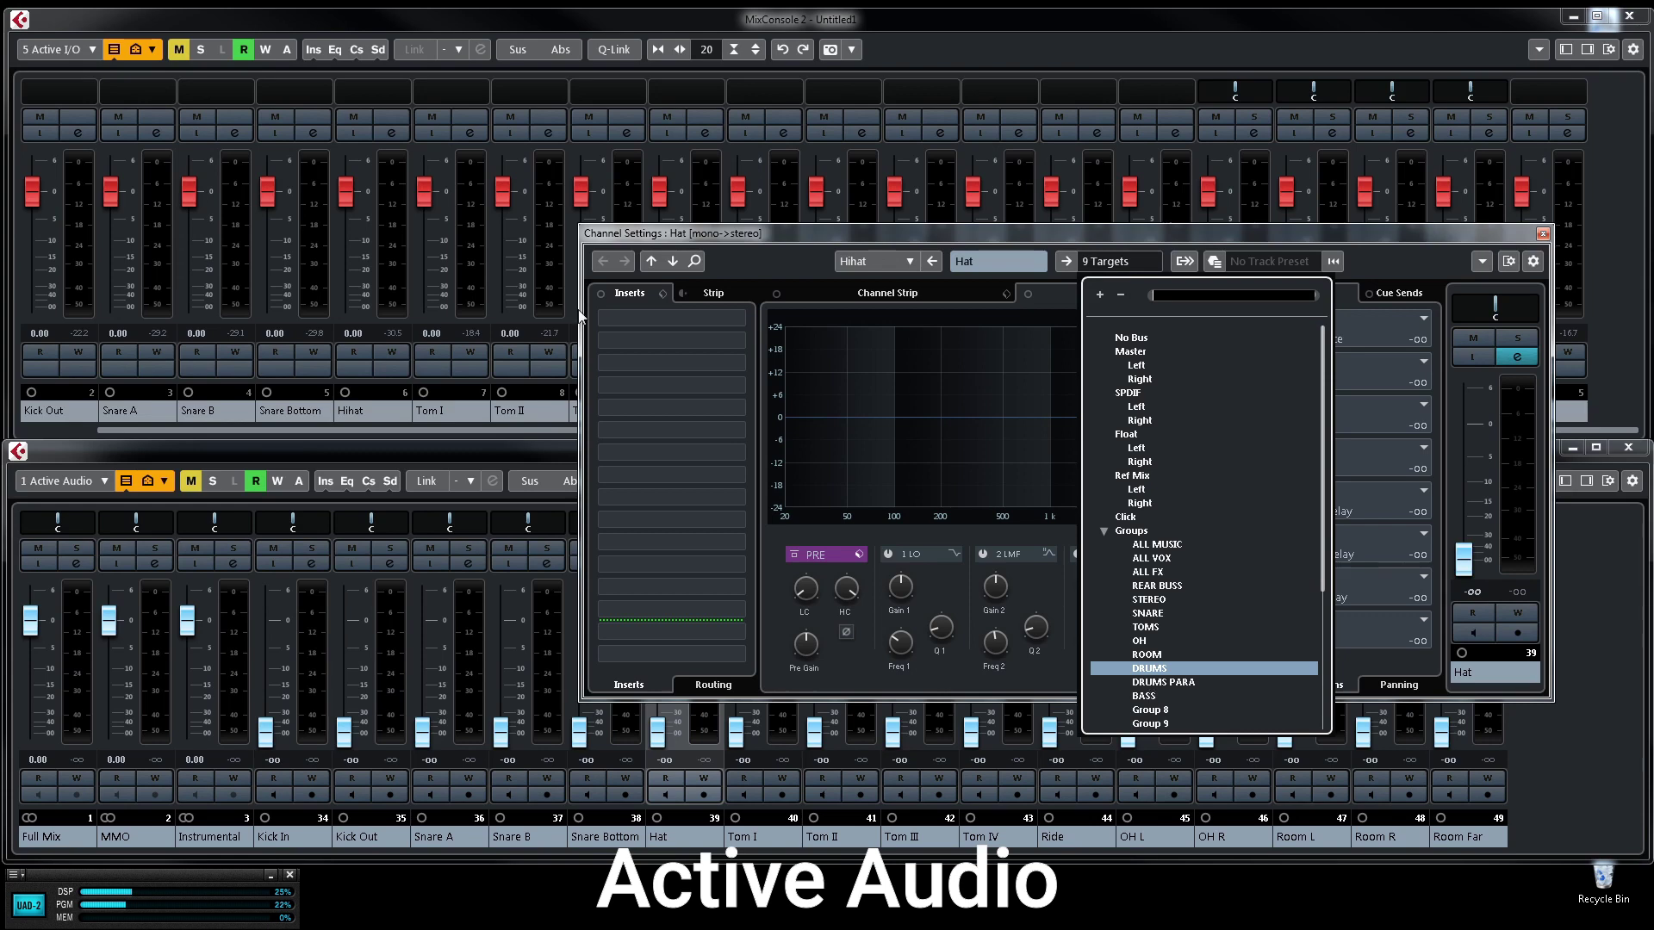
left_click(672, 267)
left_click(673, 261)
left_click(1113, 262)
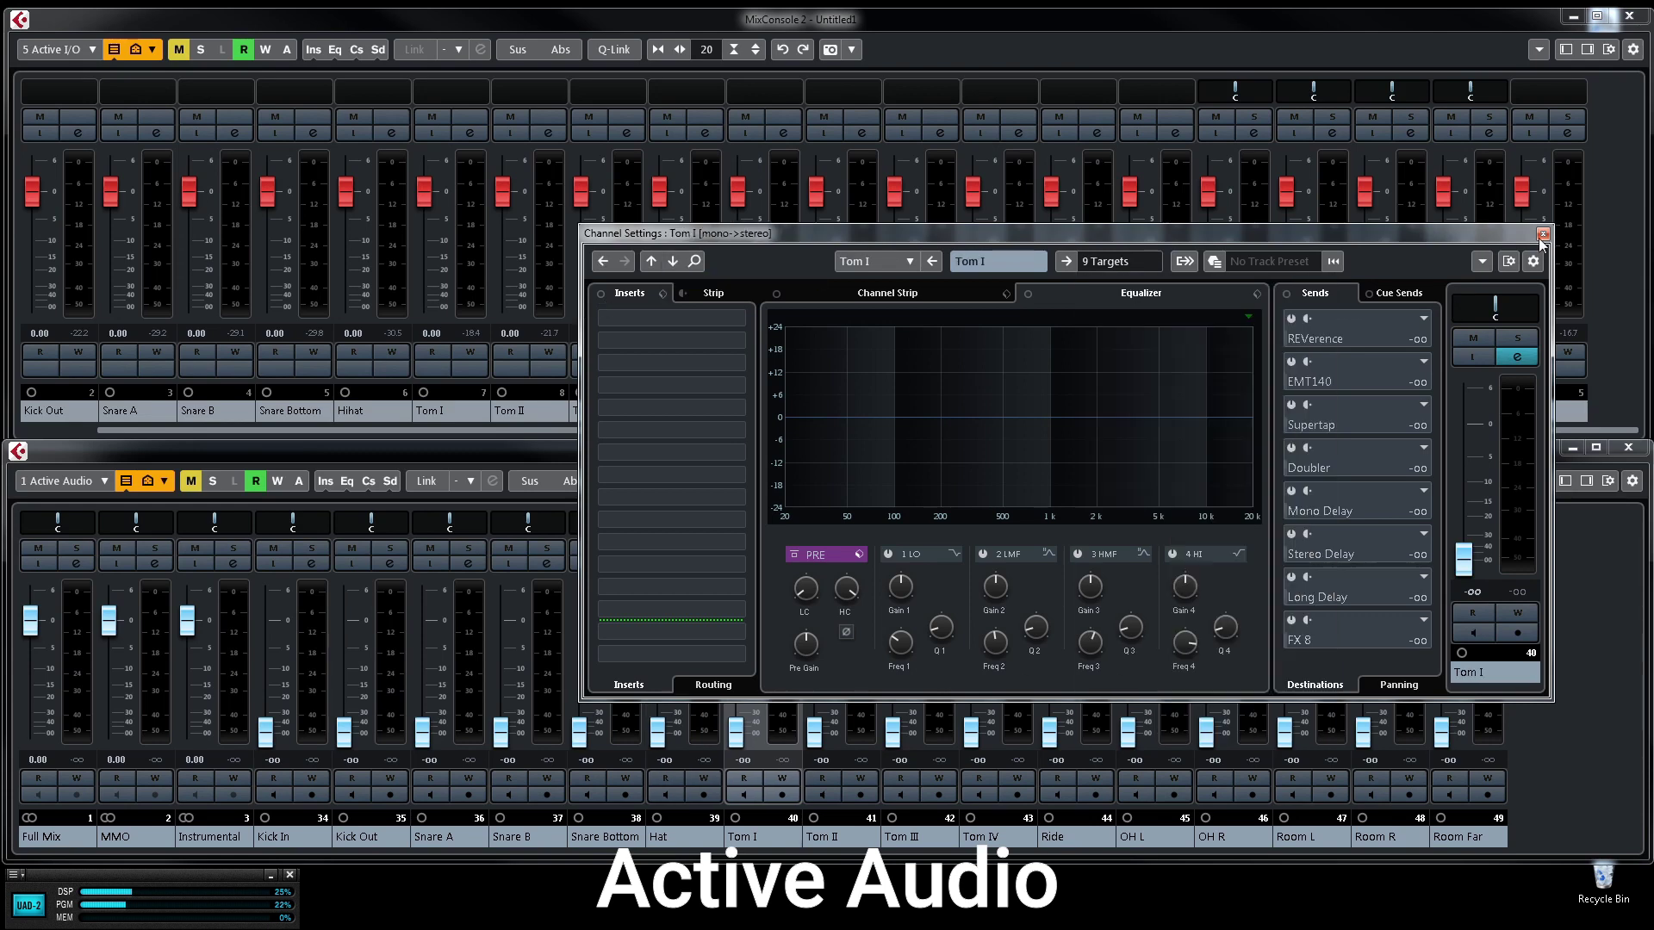
left_click(1542, 245)
left_click(1541, 233)
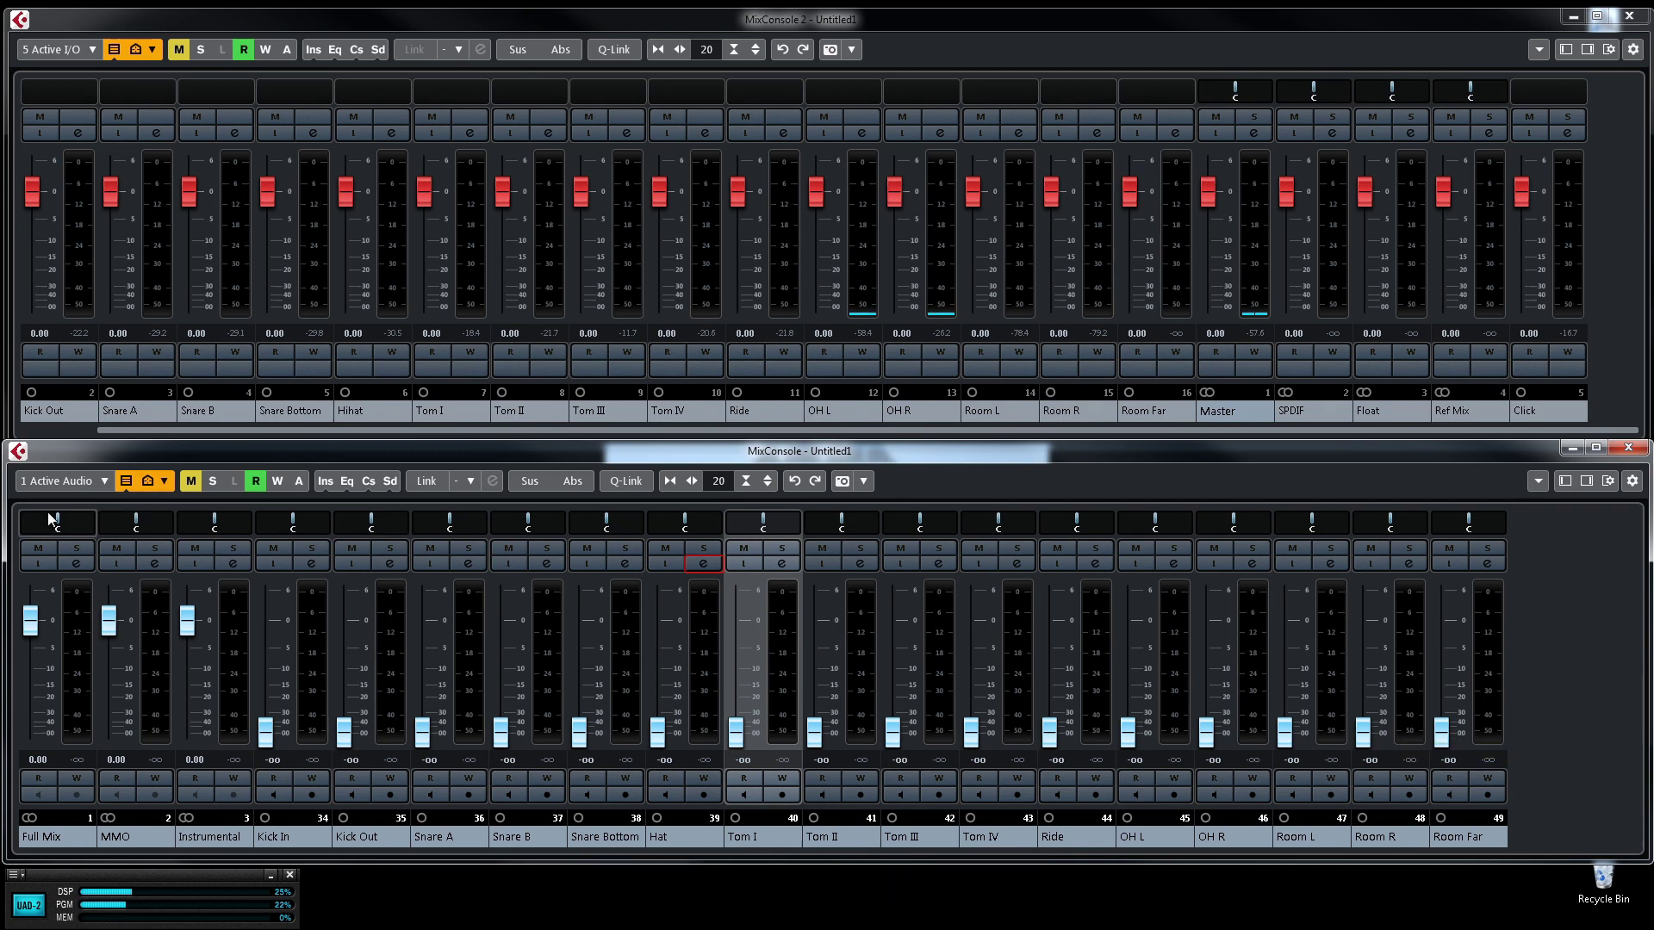
Step: Show the Active Groups configuration in MixConsole 2 and turn off automation reading on Group 9
left_click(86, 51)
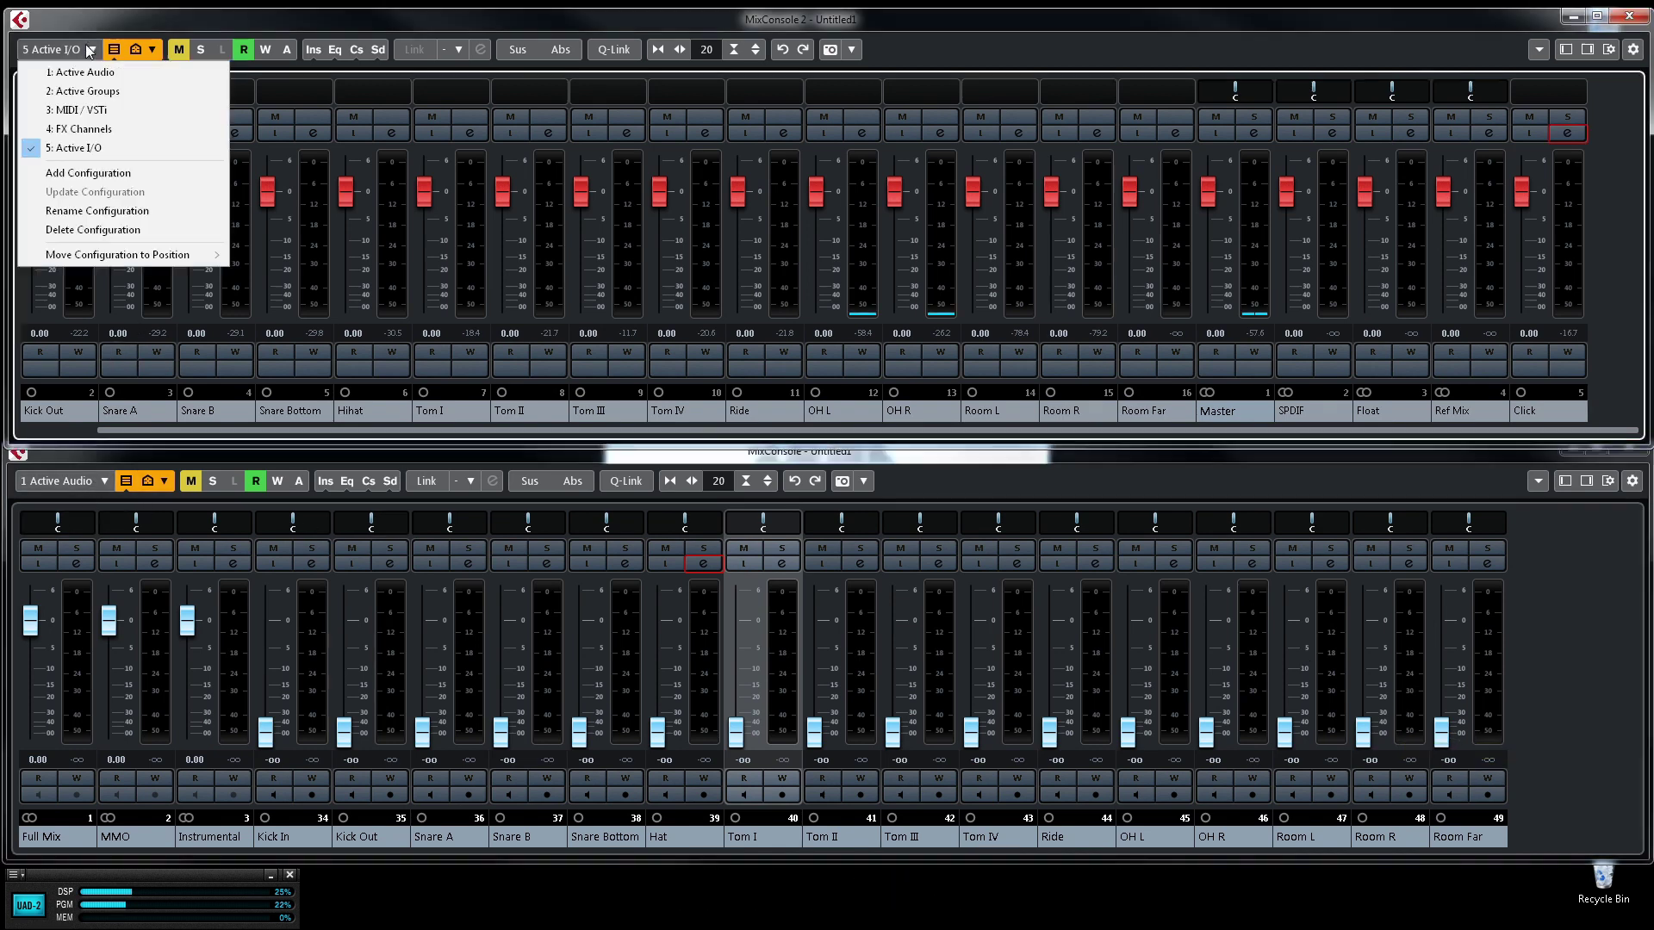
left_click(95, 94)
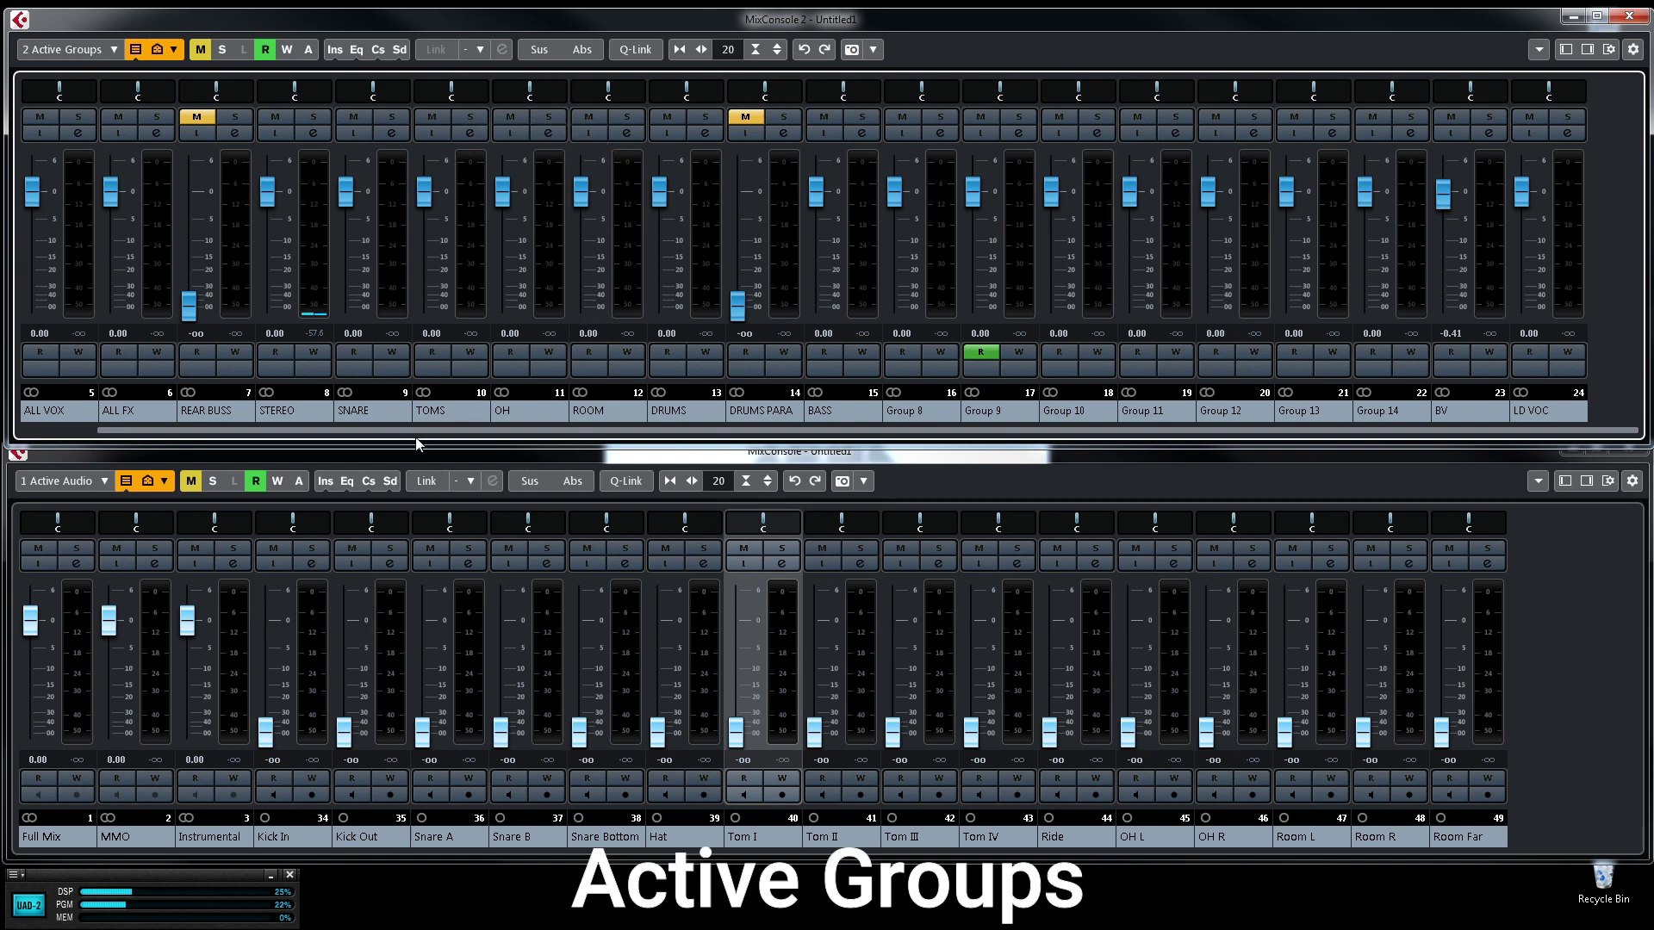
left_click_drag(306, 430, 230, 432)
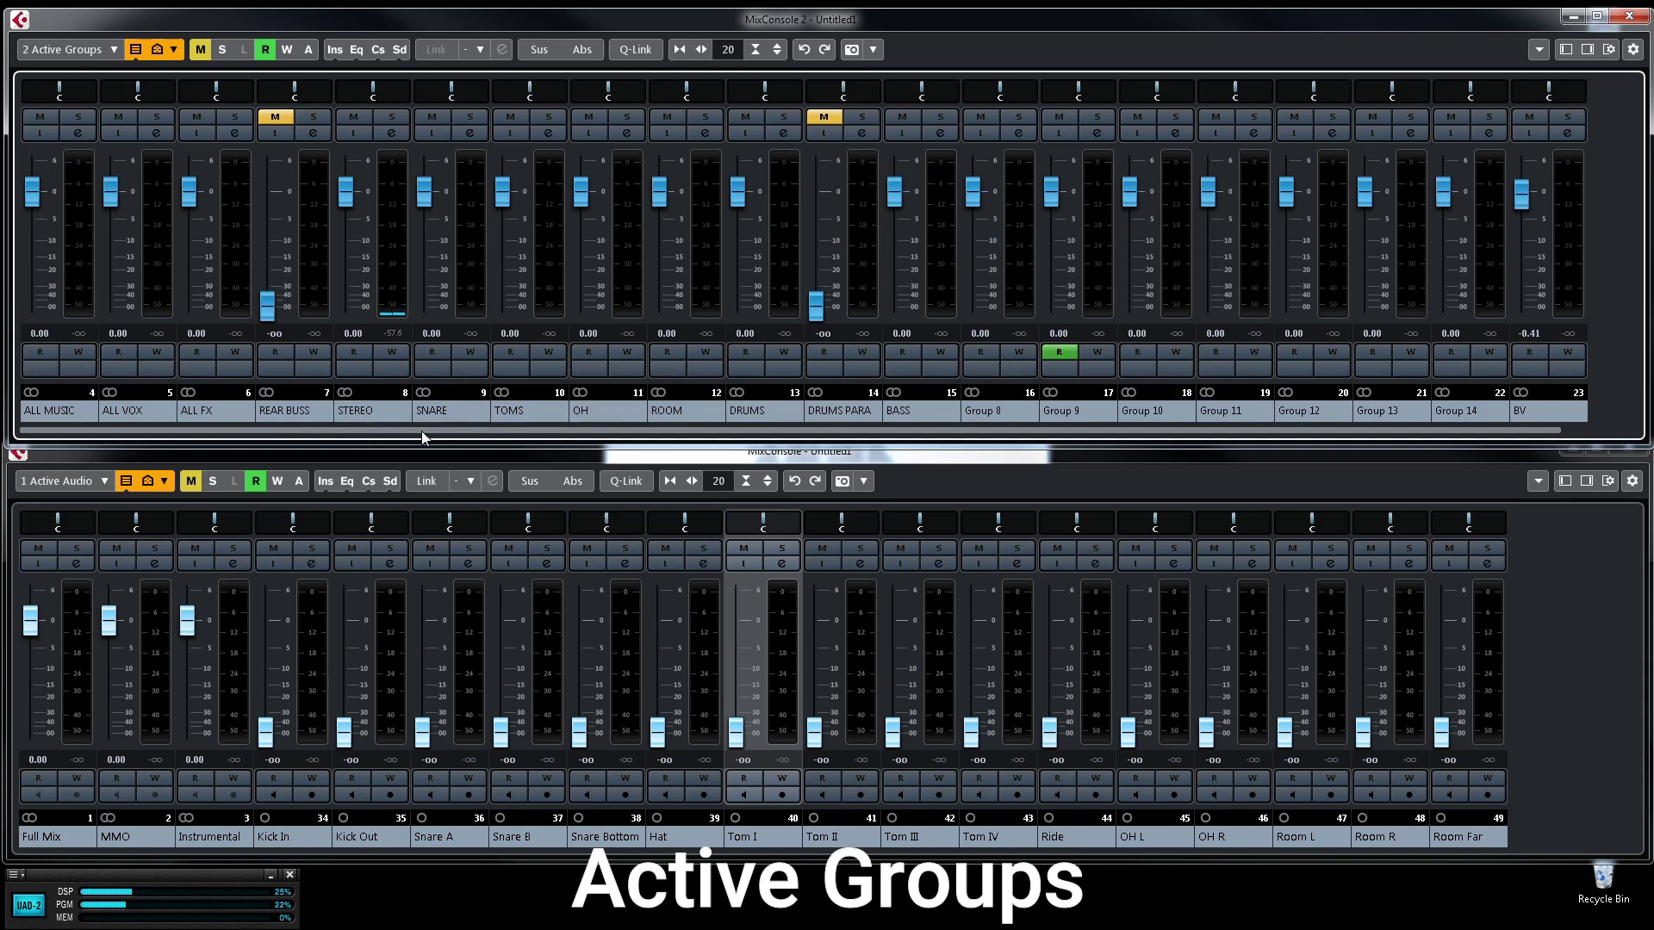
left_click_drag(421, 430, 528, 441)
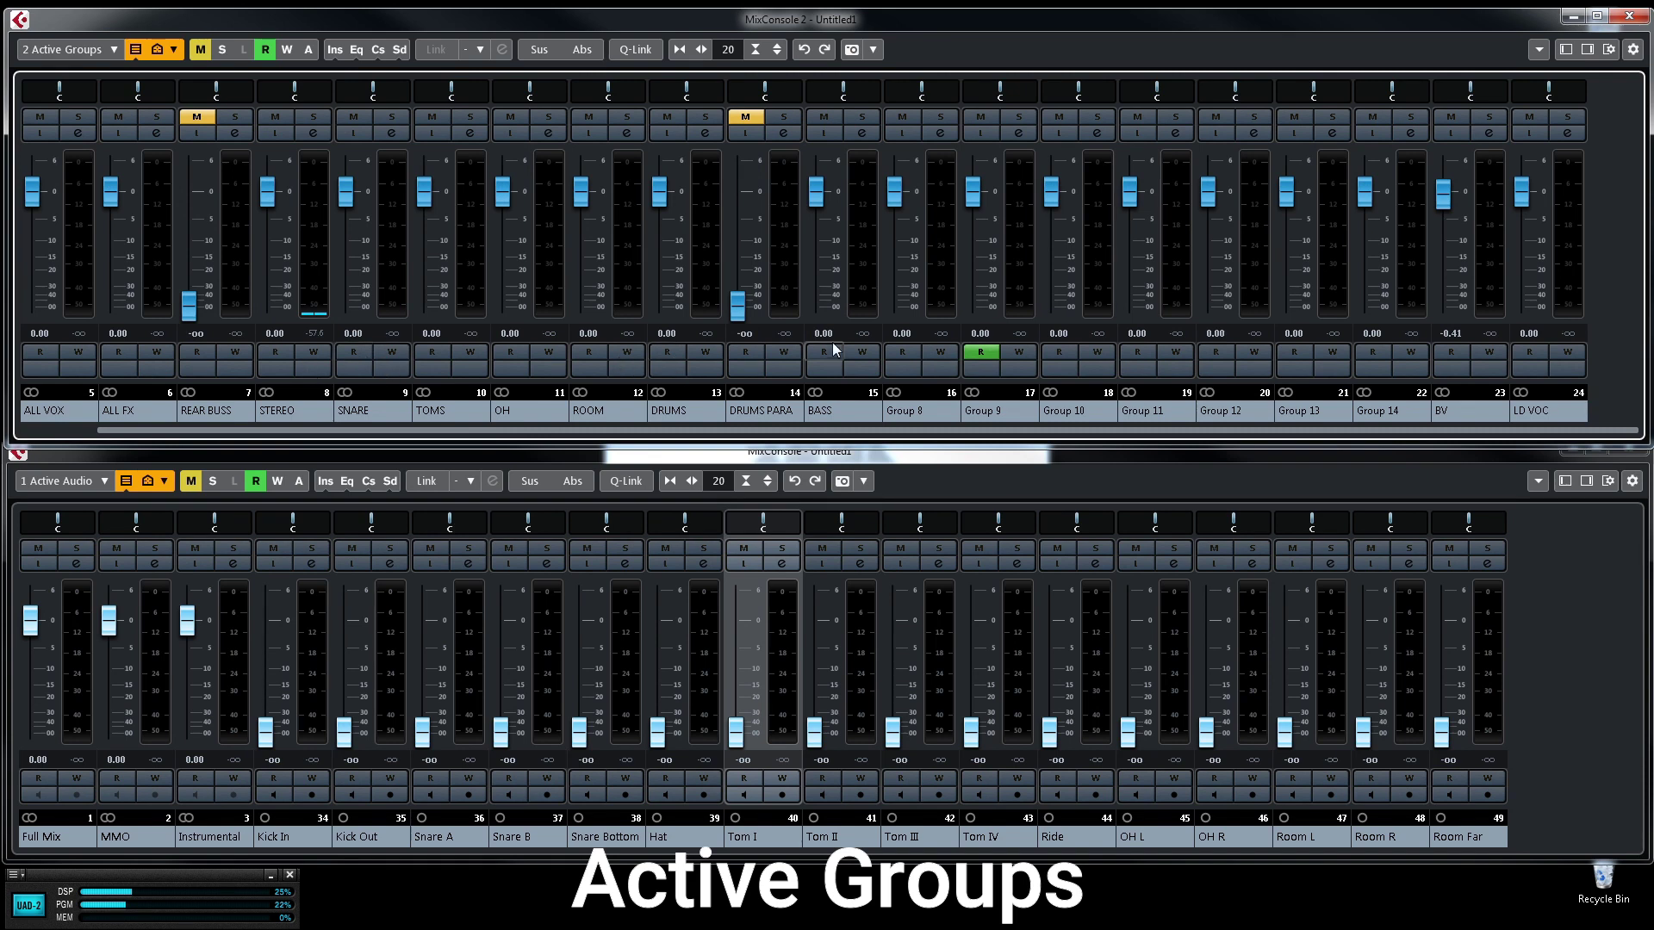
left_click(977, 355)
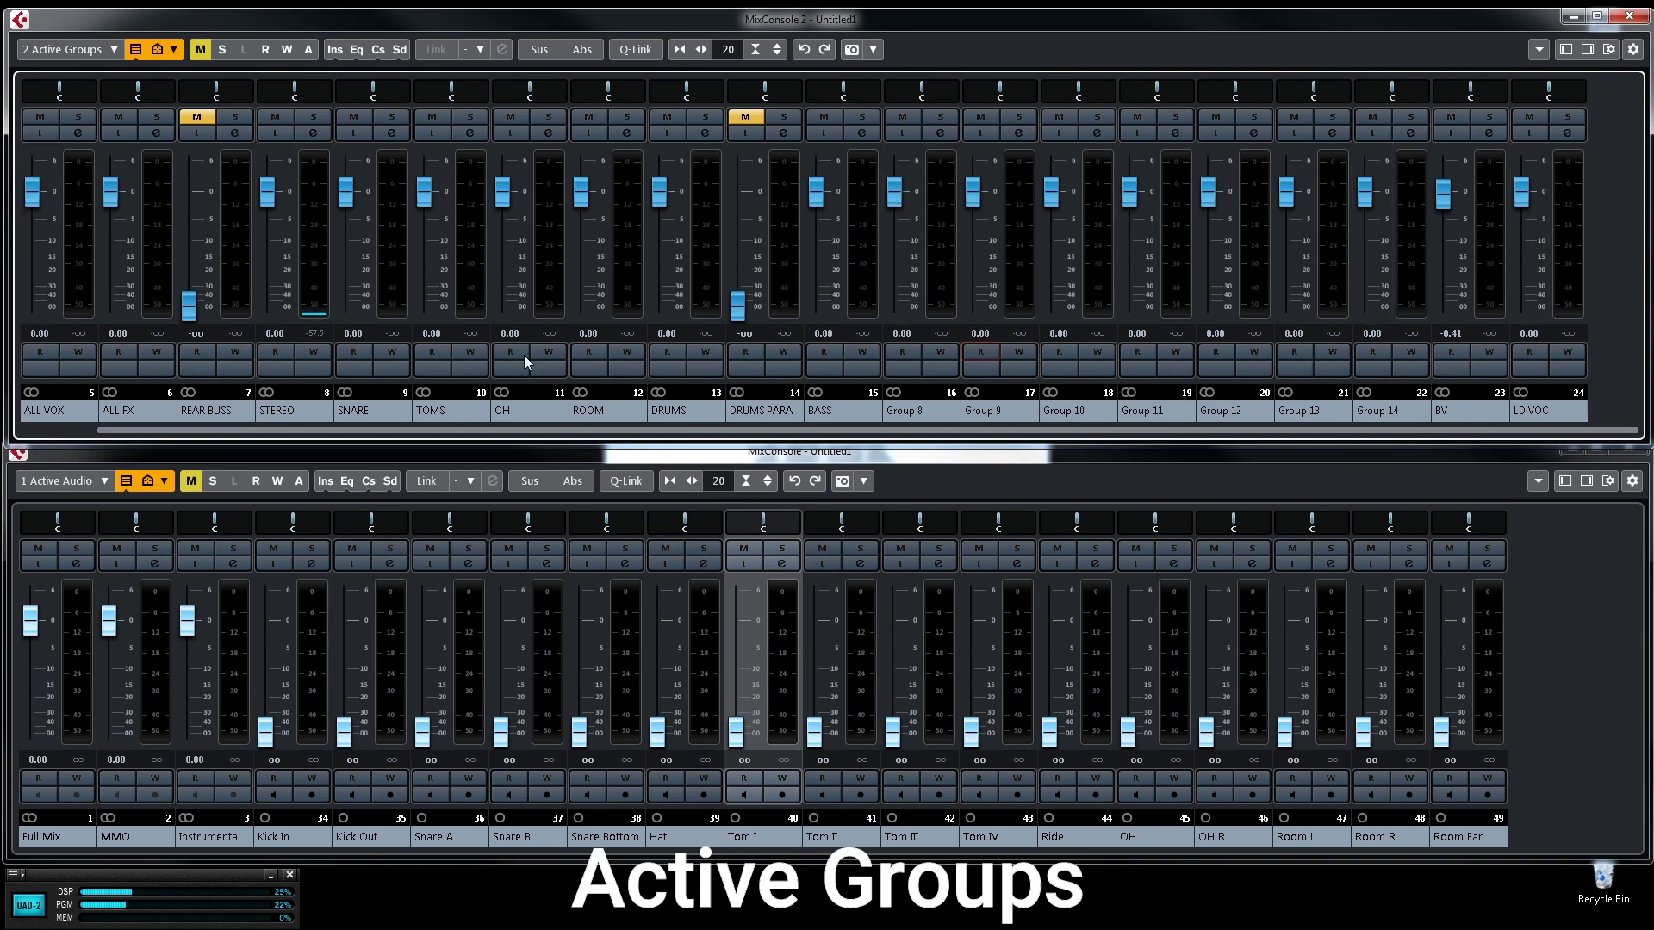
left_click_drag(861, 429, 611, 441)
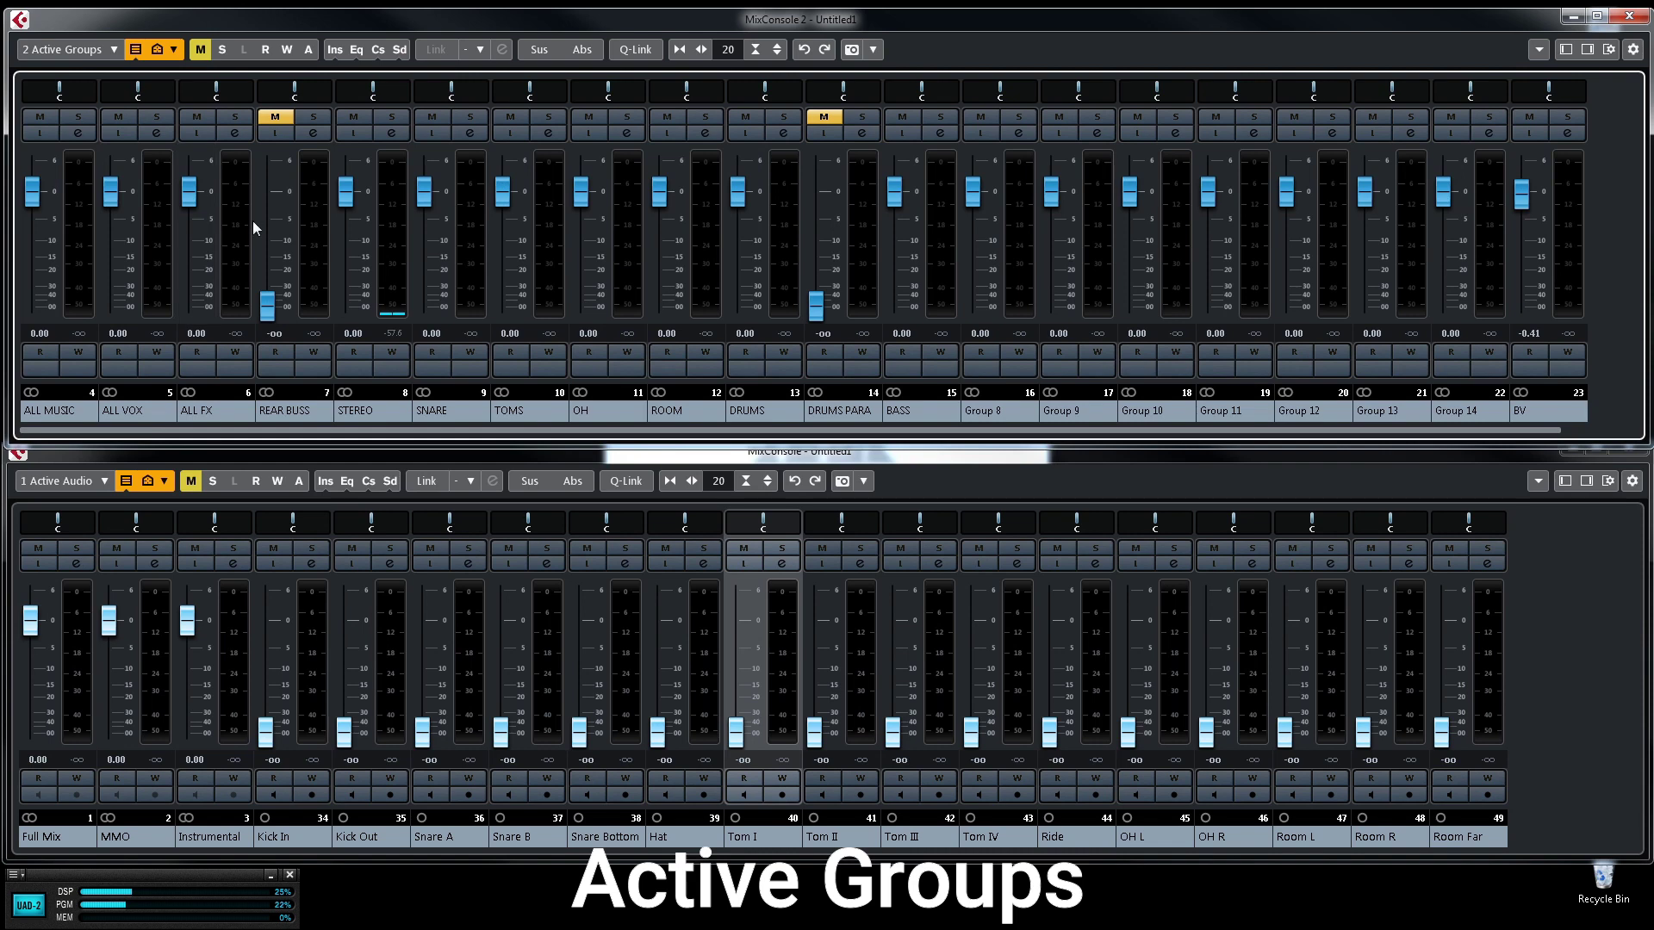
Step: Review the MIDI / VSTi, FX Channels and Active I/O configurations in turn in MixConsole 2
left_click(105, 52)
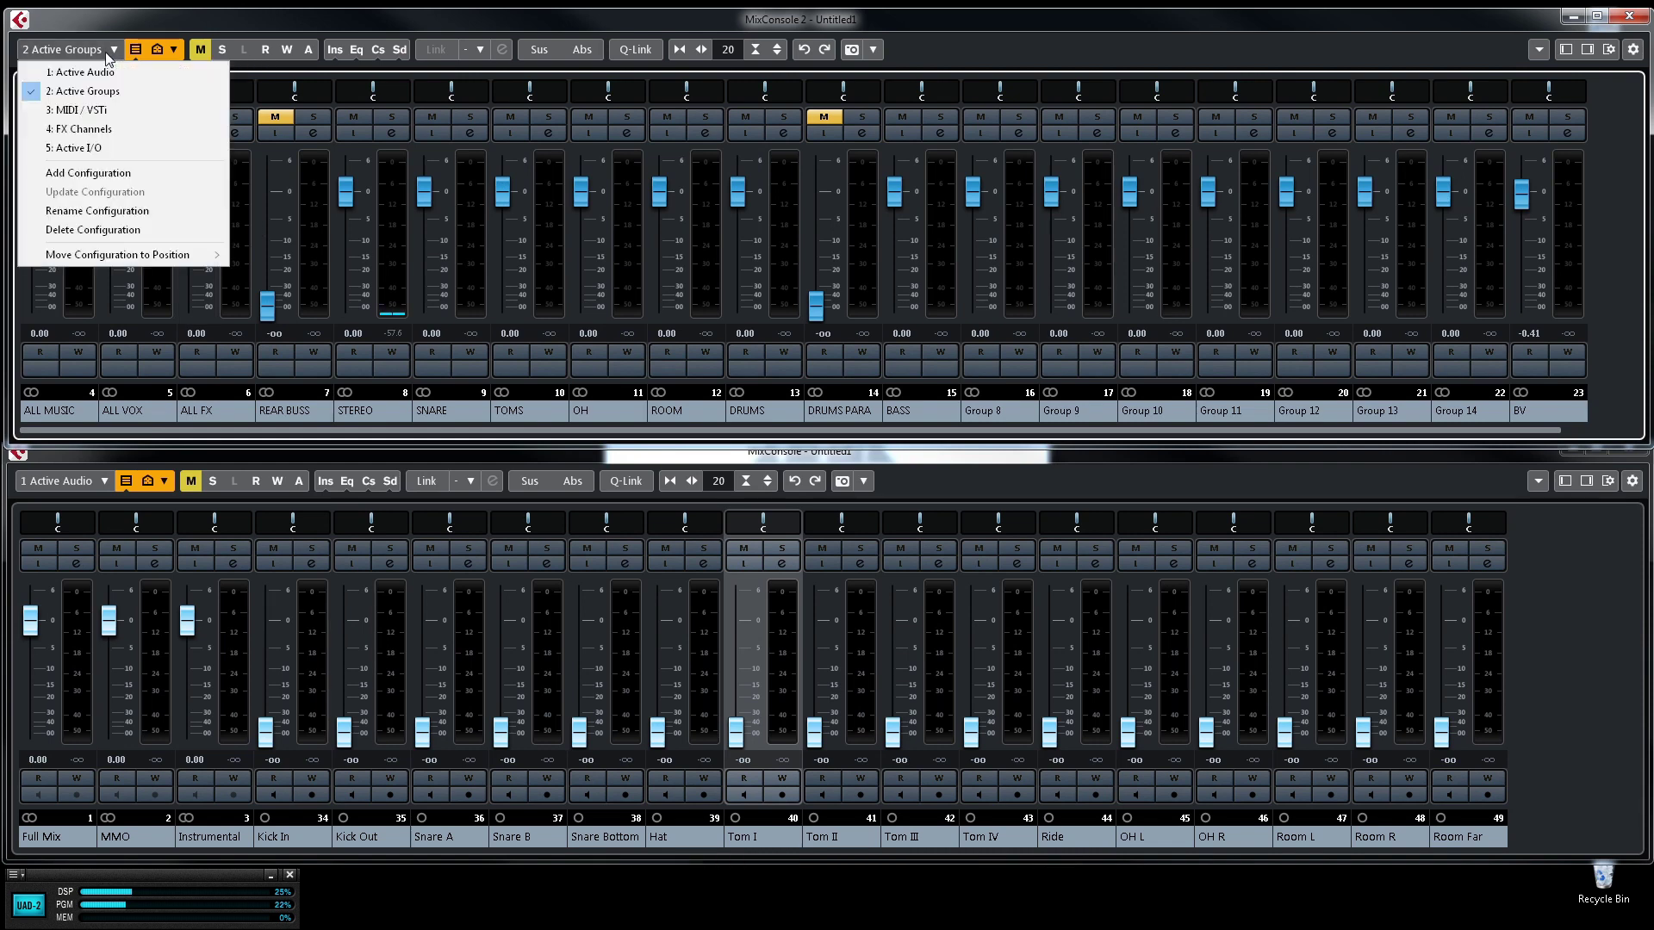
left_click(101, 116)
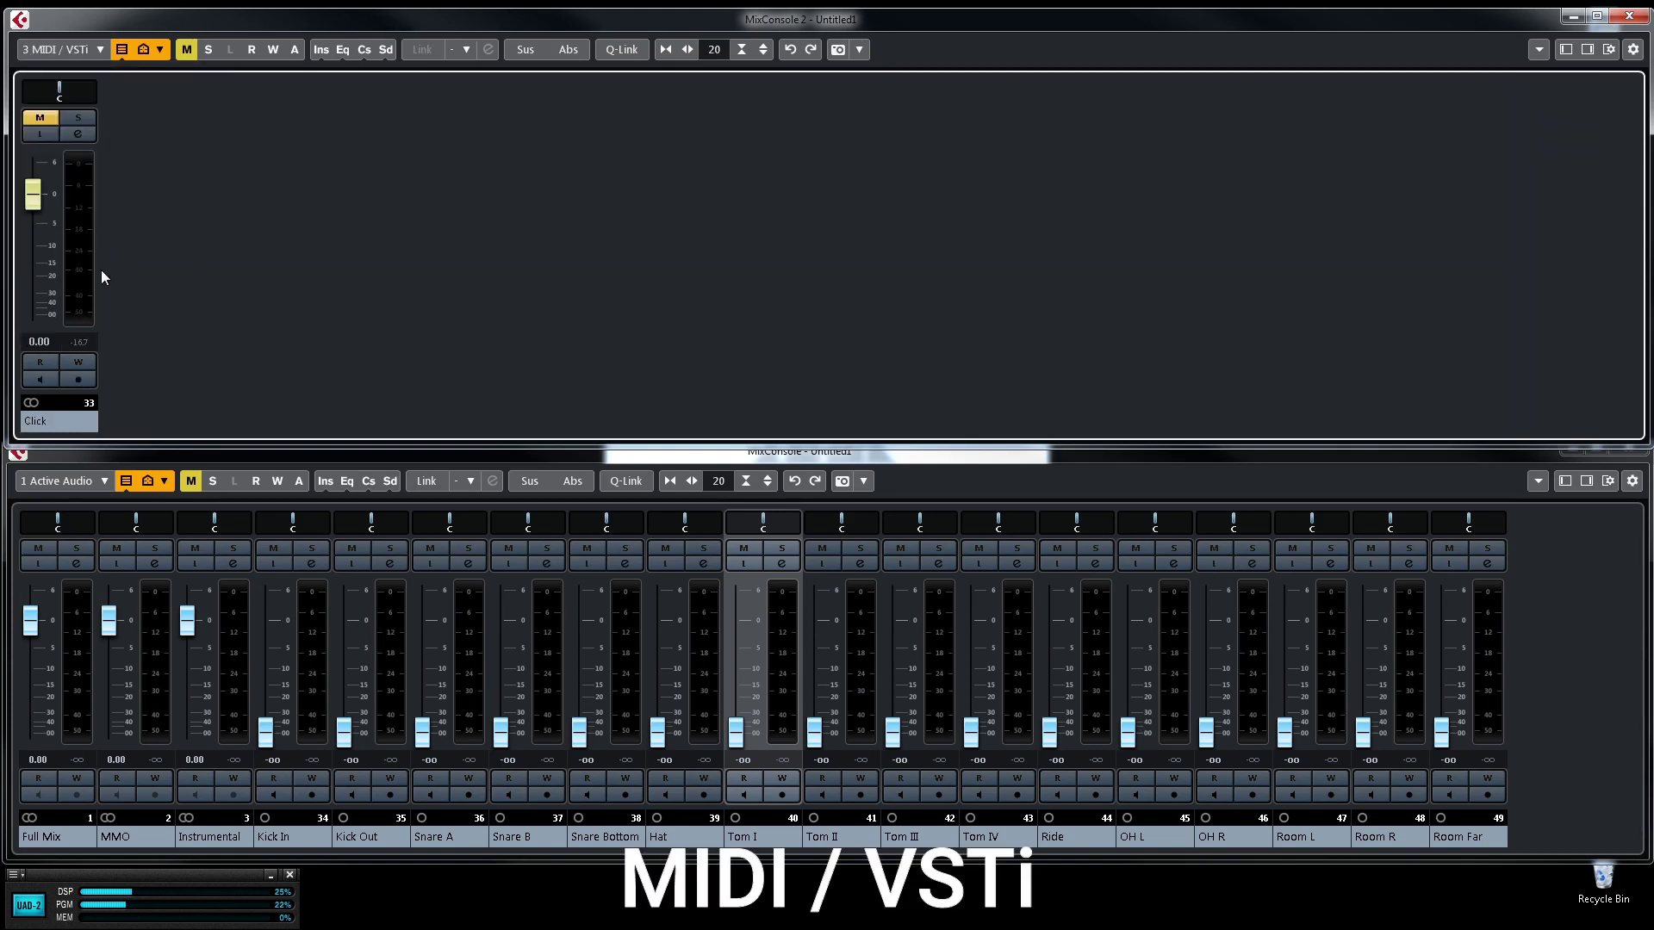
left_click(71, 53)
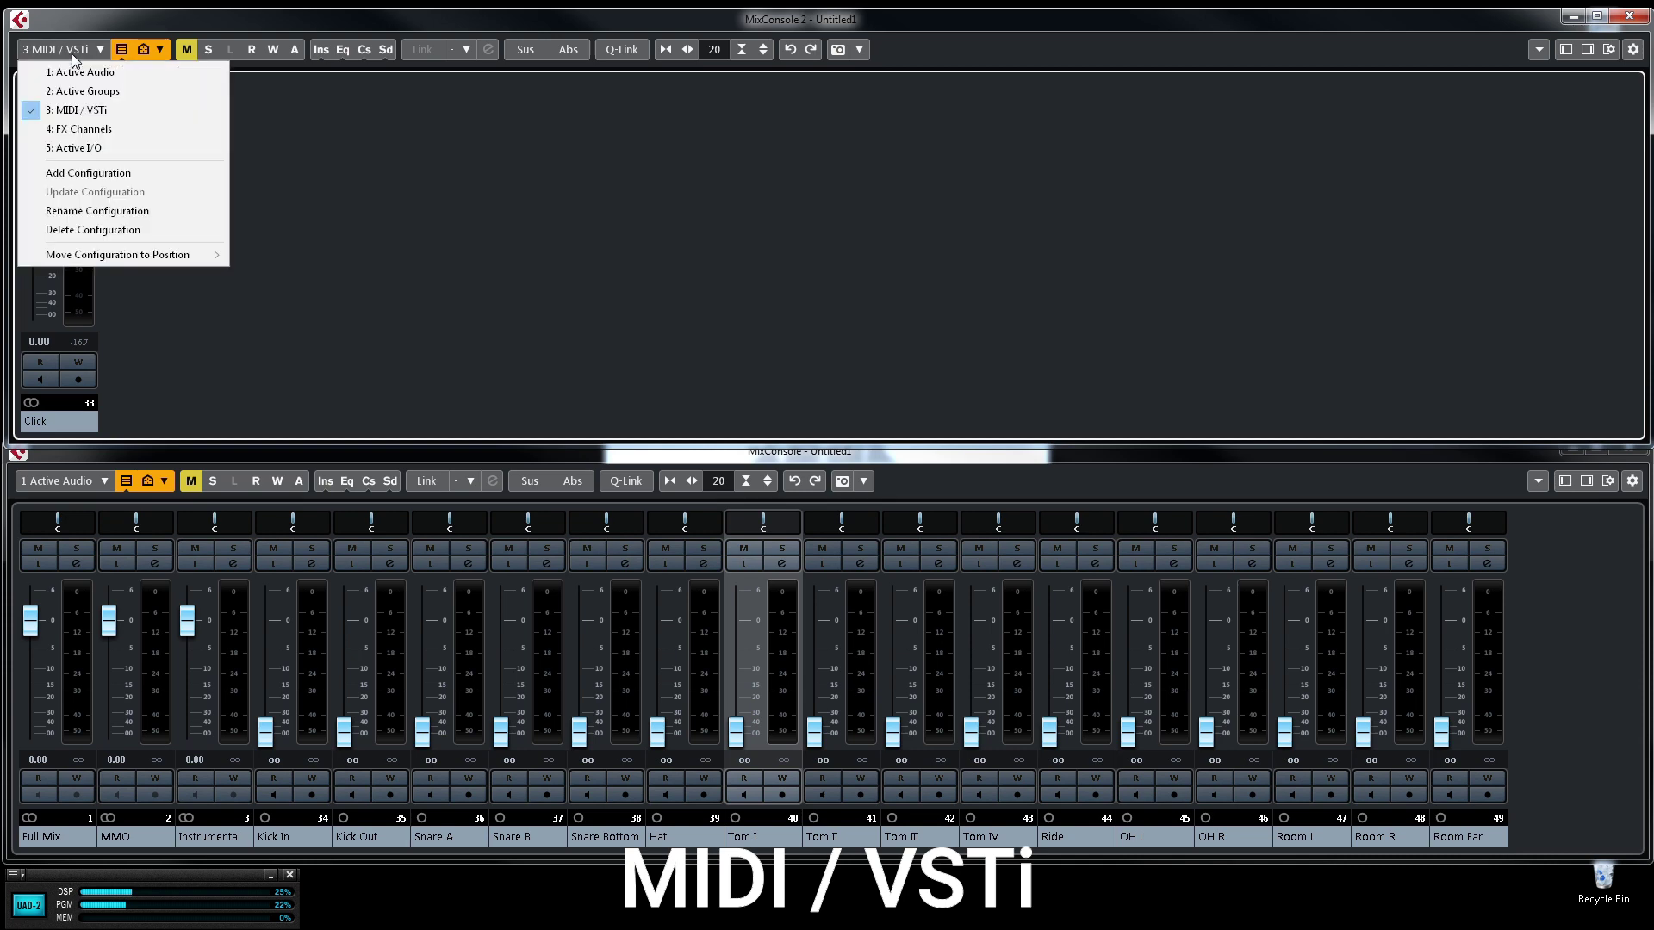
left_click(90, 129)
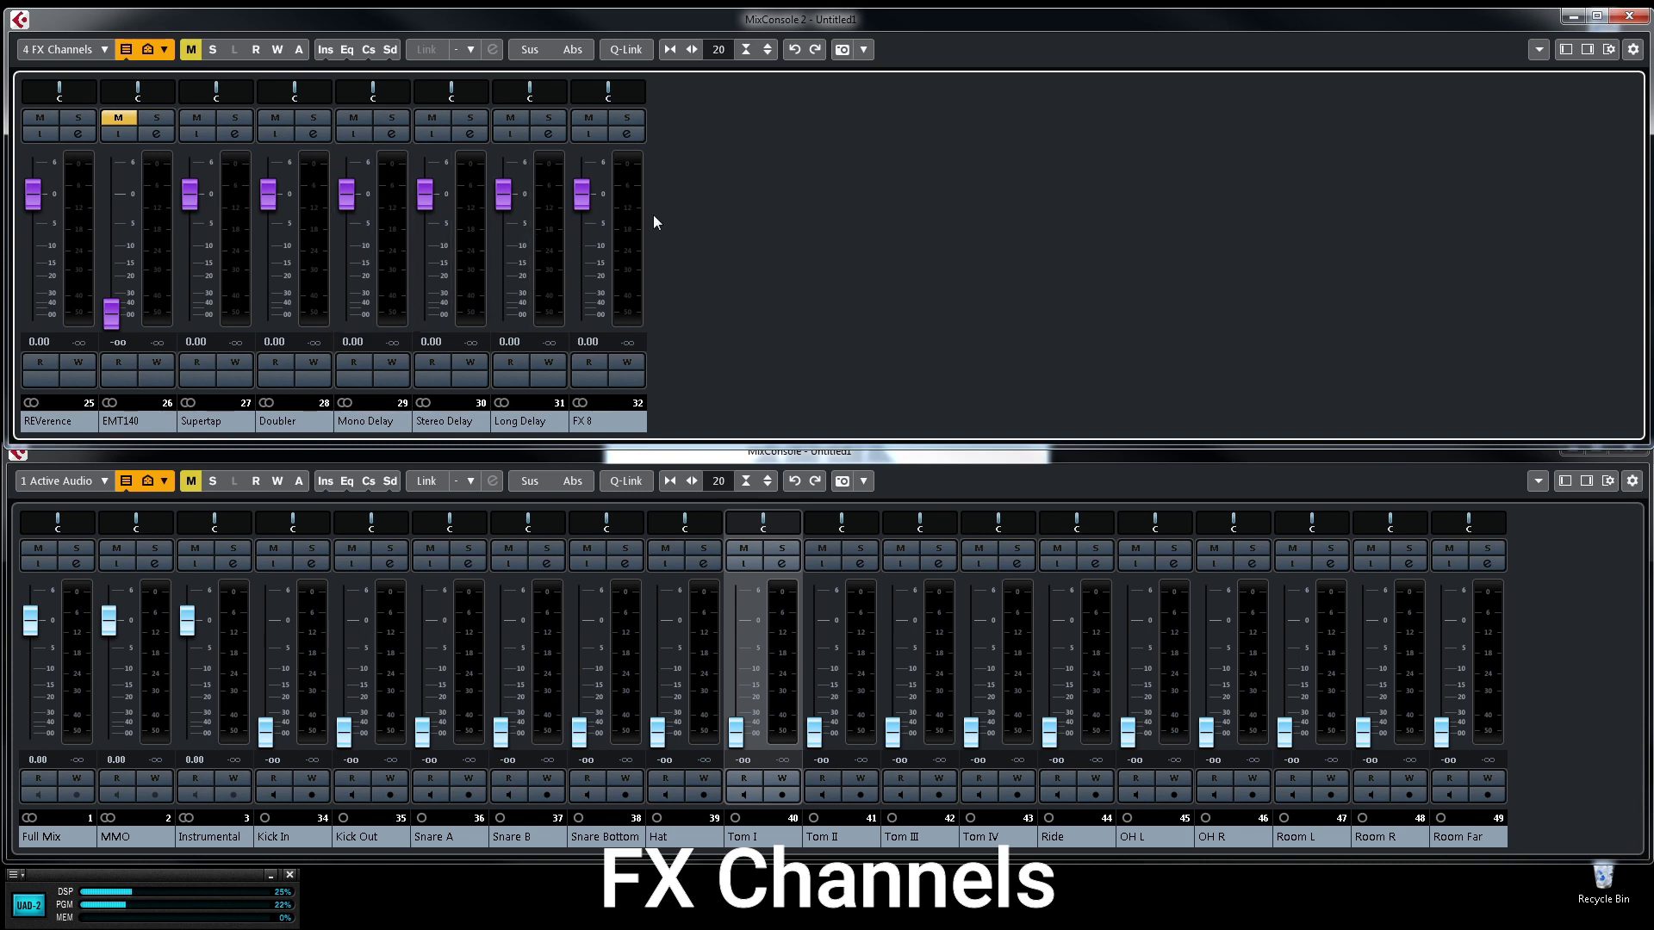
left_click(81, 53)
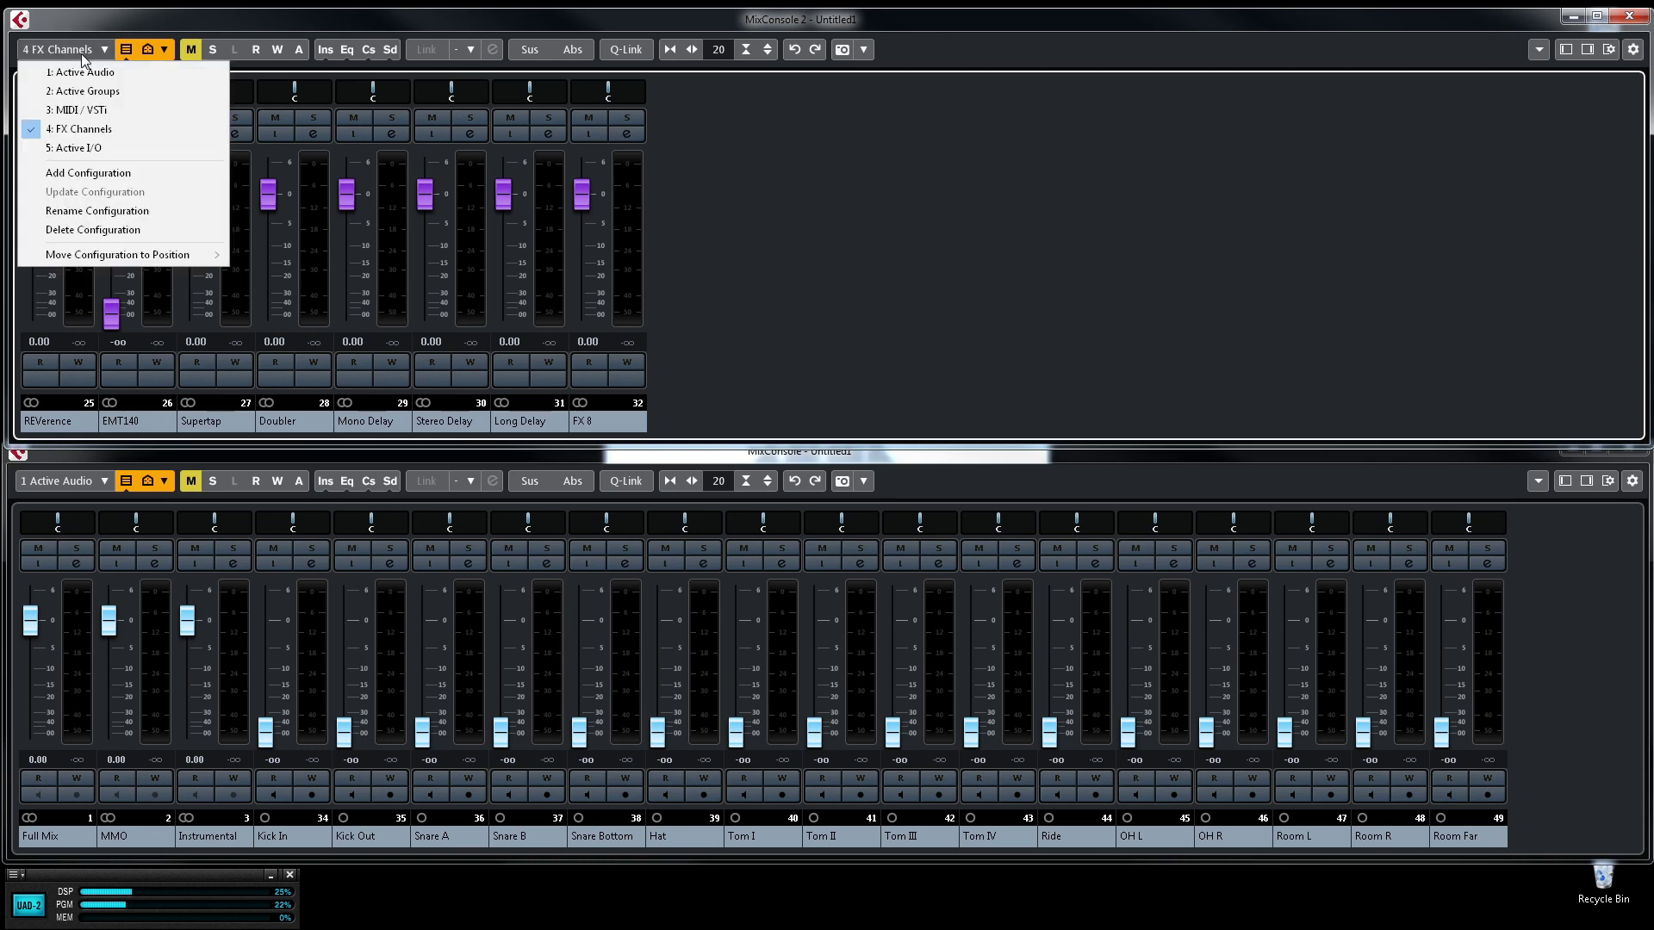
left_click(87, 149)
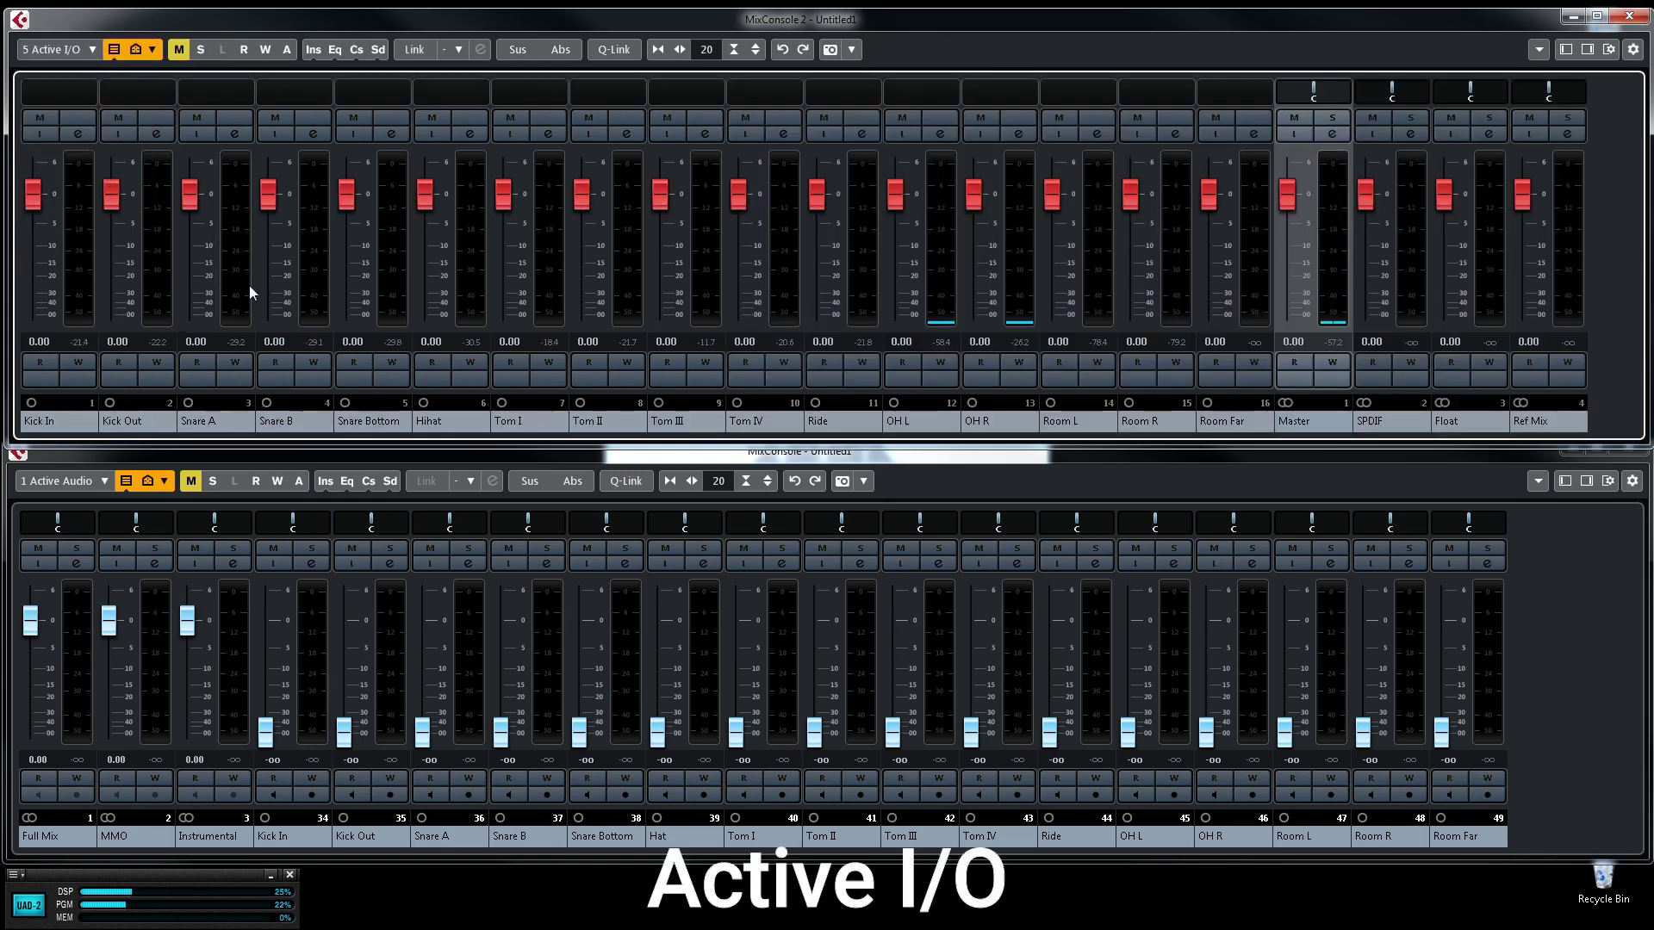